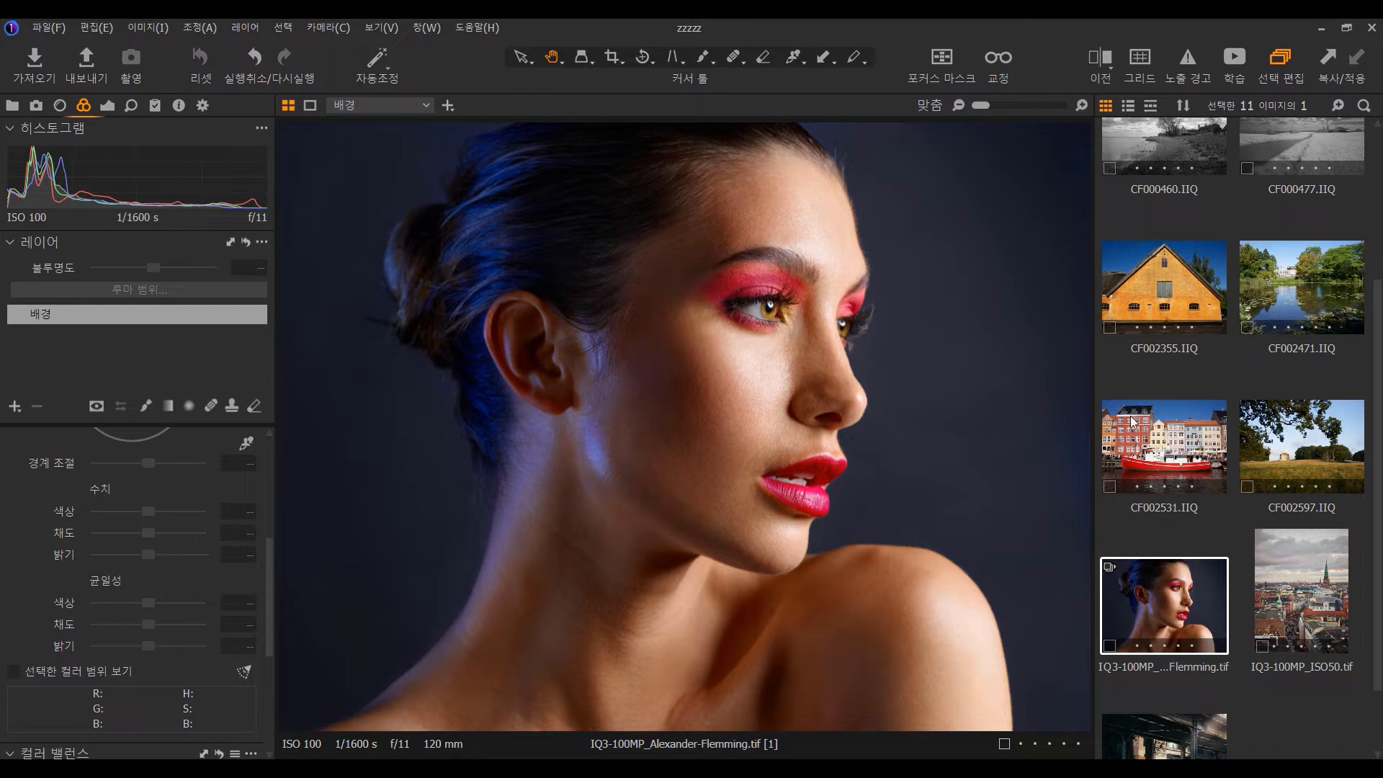
Step: Clone the portrait's adjusted variant until the image has five variants
{"action": "right_click", "coordinate": [1172, 592]}
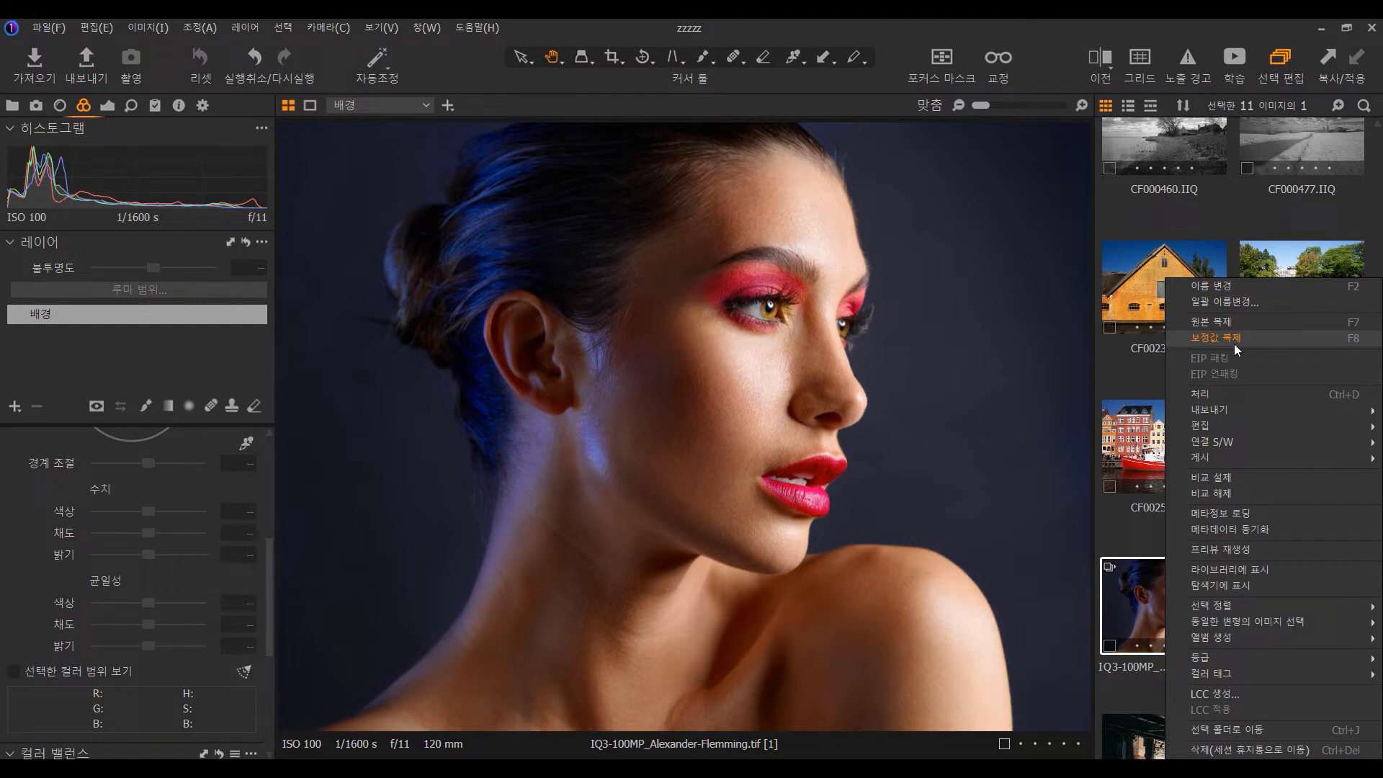
{"action": "left_click", "coordinate": [1235, 344]}
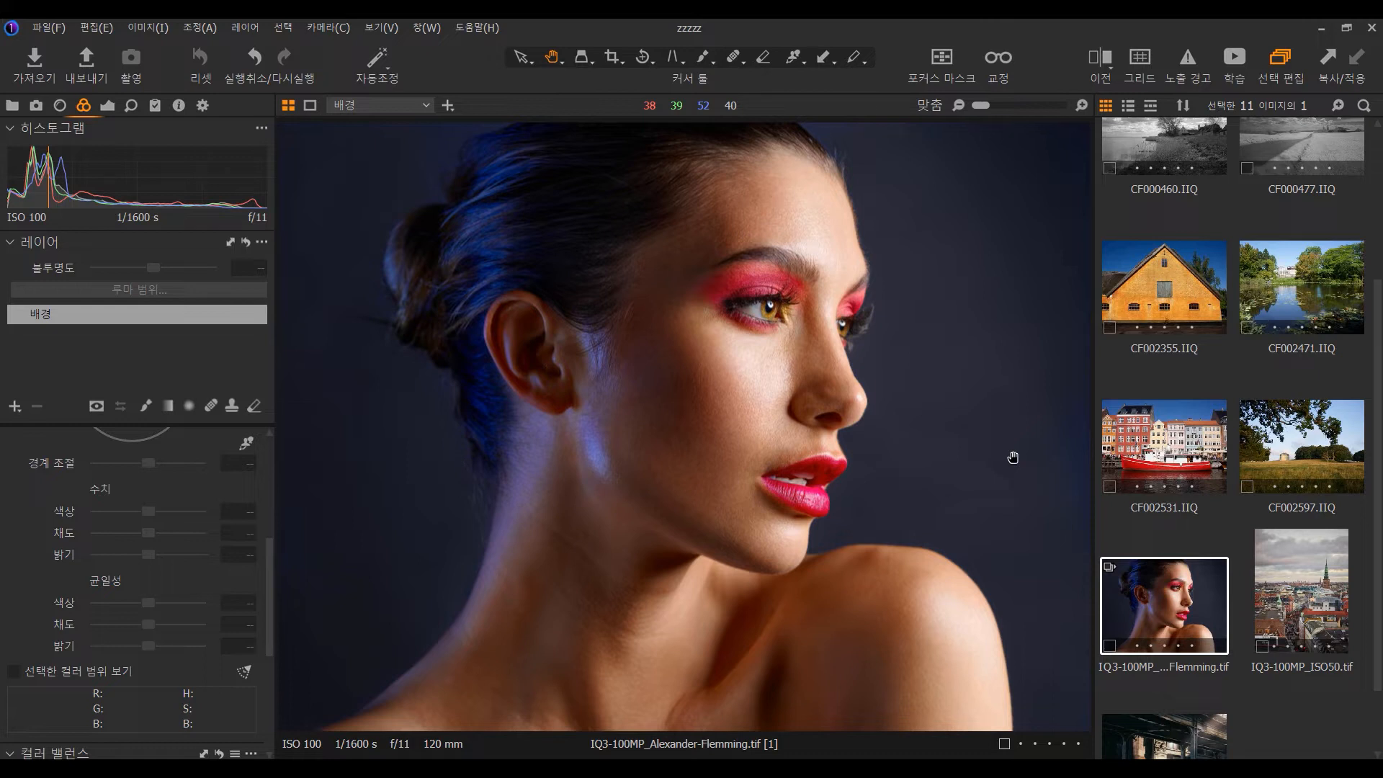
{"action": "right_click", "coordinate": [1156, 592]}
{"action": "left_click", "coordinate": [1201, 330]}
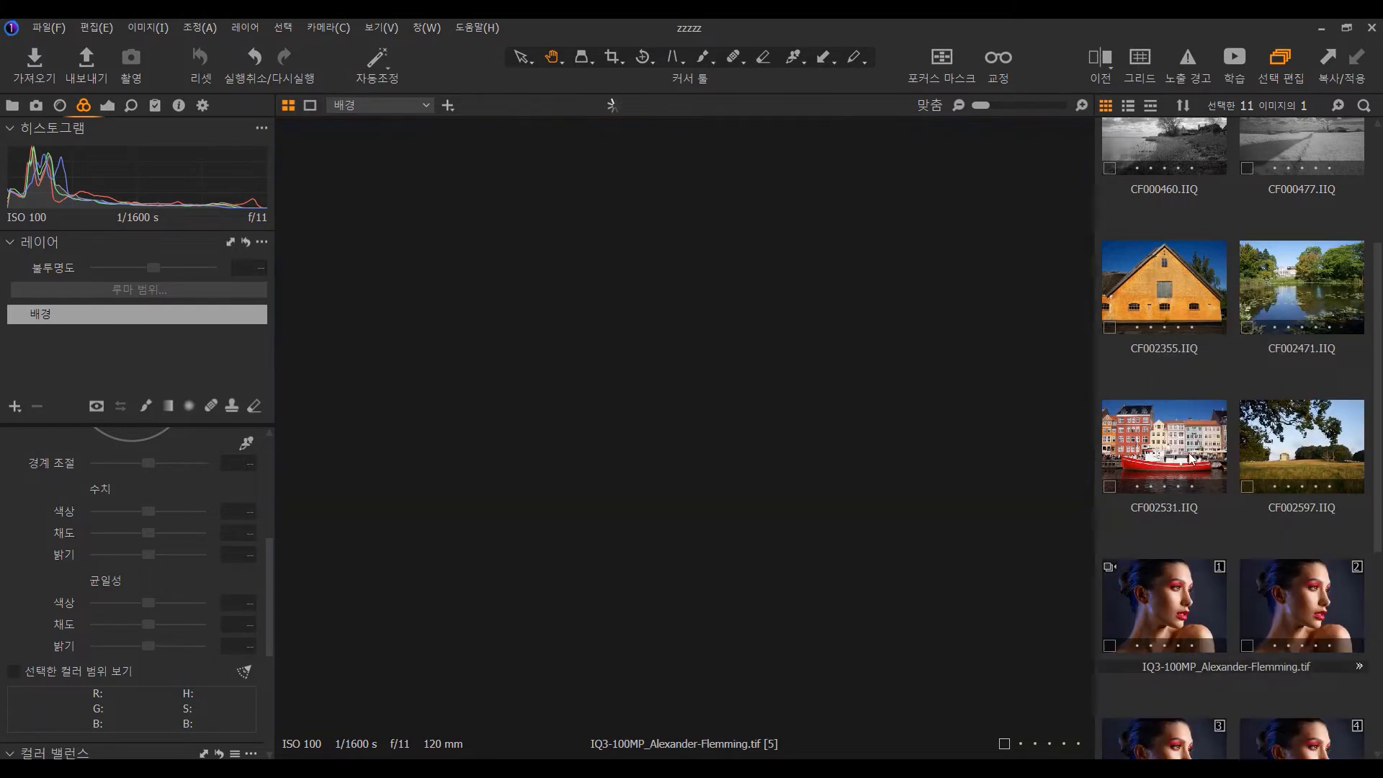
{"action": "right_click", "coordinate": [1178, 503]}
{"action": "left_click", "coordinate": [1192, 366]}
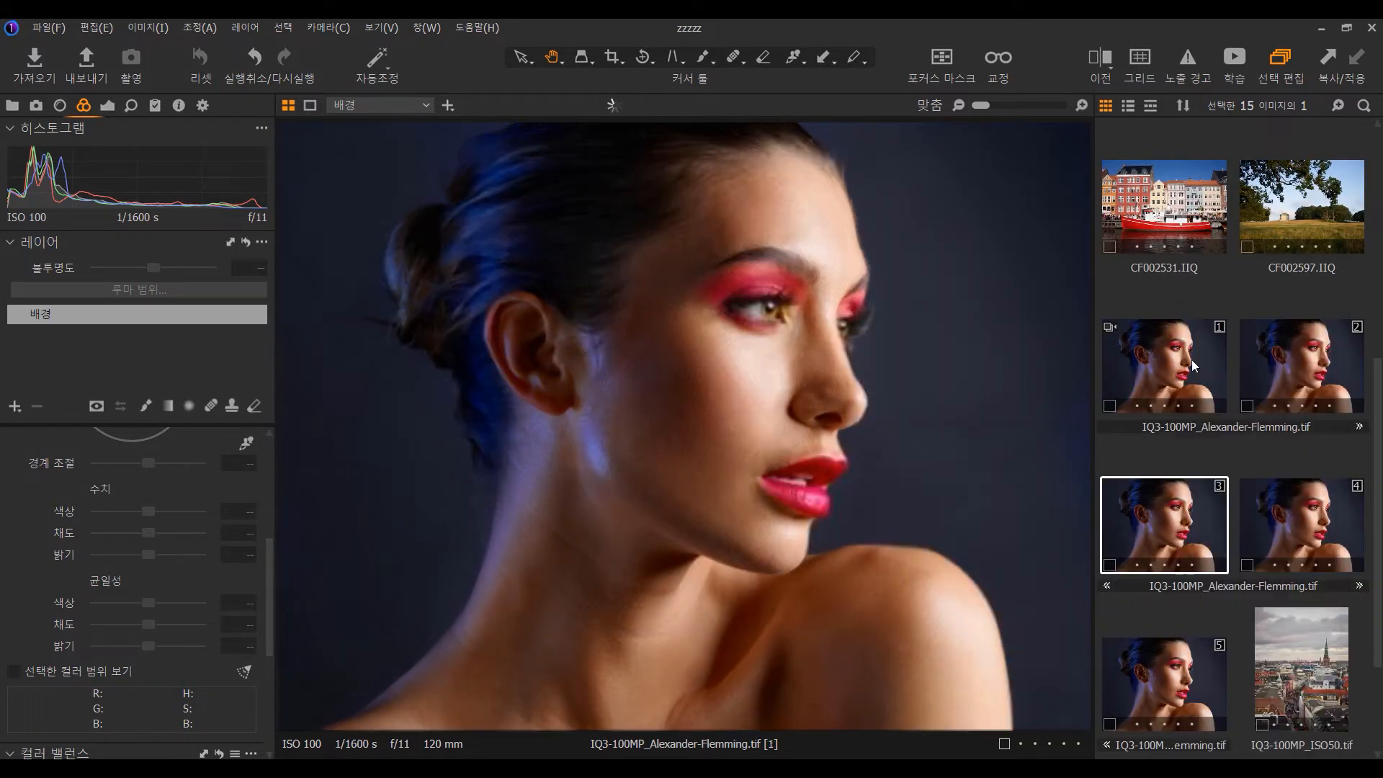
Step: Look through the portrait variants one after another, ending on variant 1
{"action": "key", "text": "Right"}
{"action": "key", "text": "Down"}
{"action": "key", "text": "Left"}
{"action": "key", "text": "Down"}
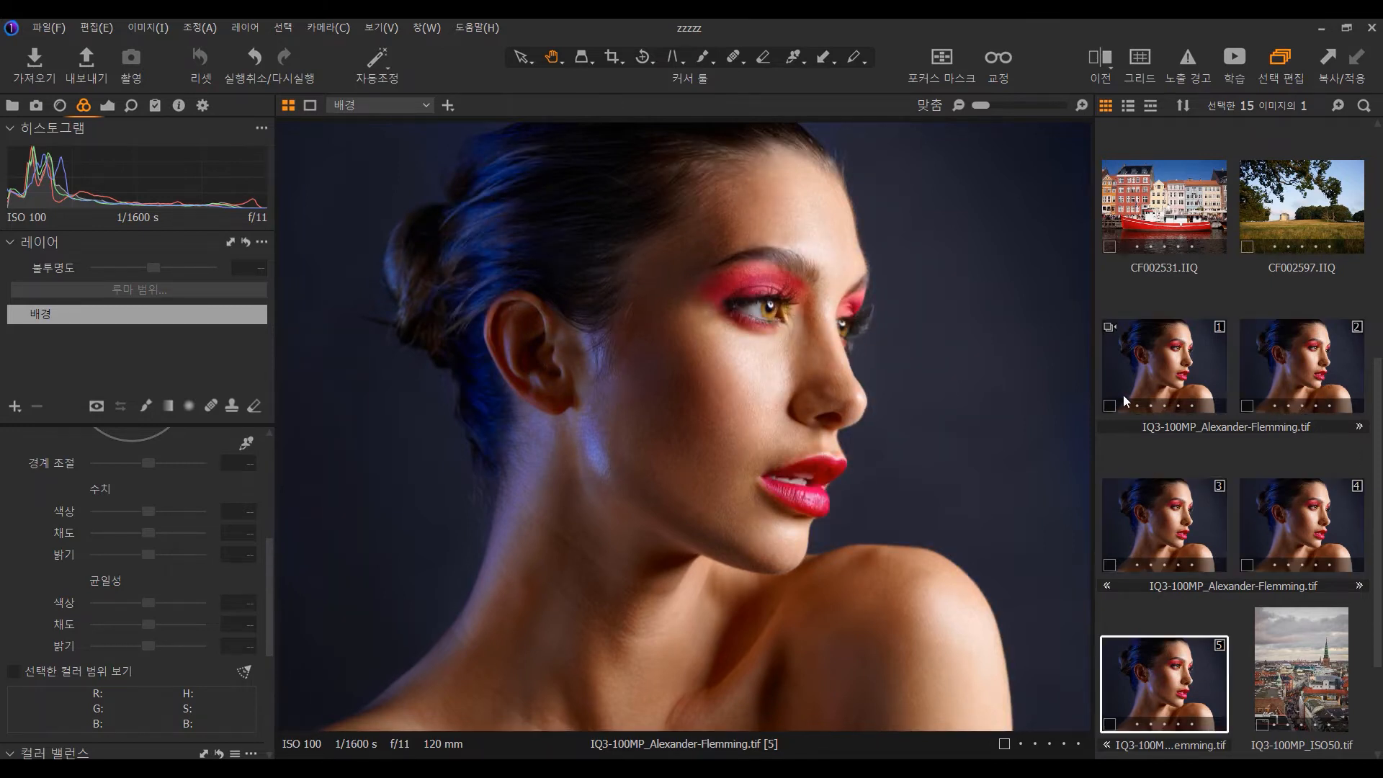
{"action": "left_click", "coordinate": [1151, 338]}
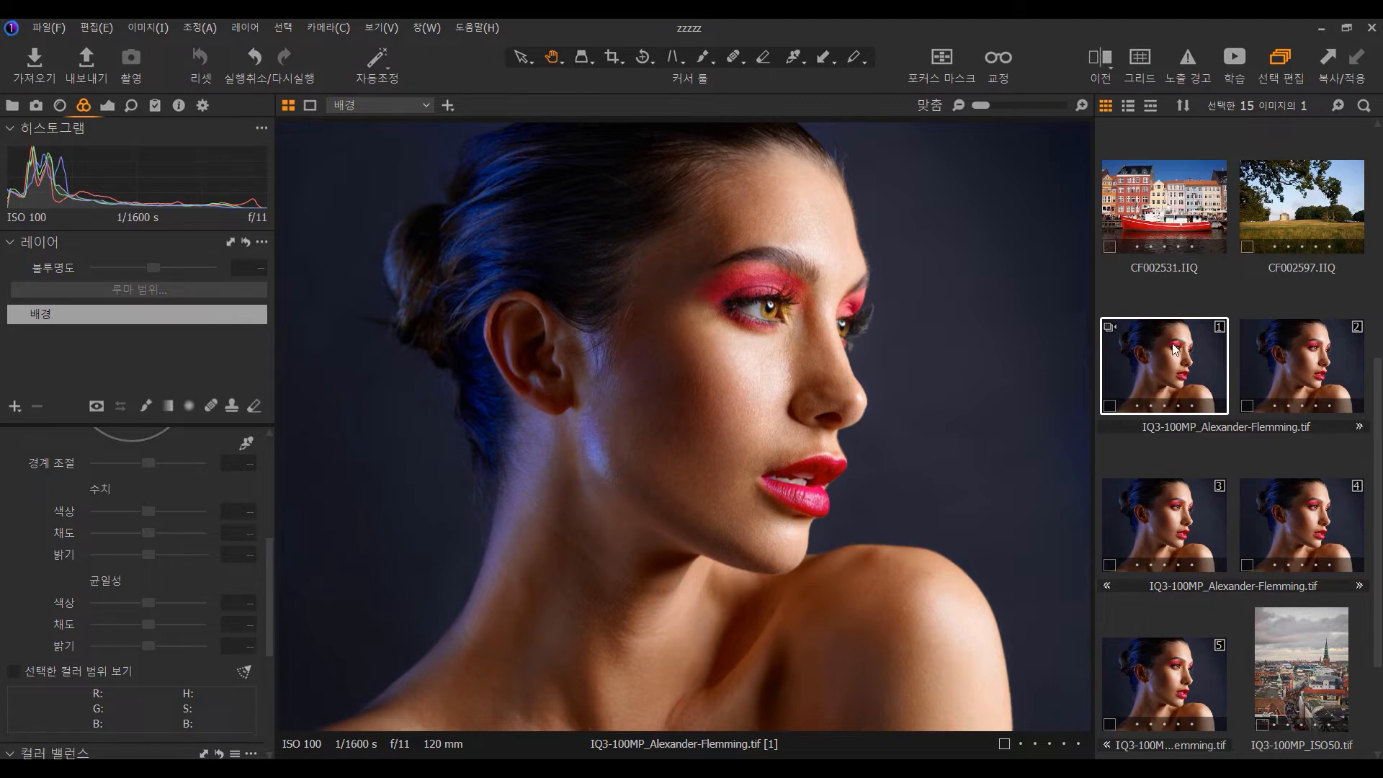
Step: Delete portrait variants 2 to 5 so only the first one remains
{"action": "left_click", "coordinate": [1335, 382]}
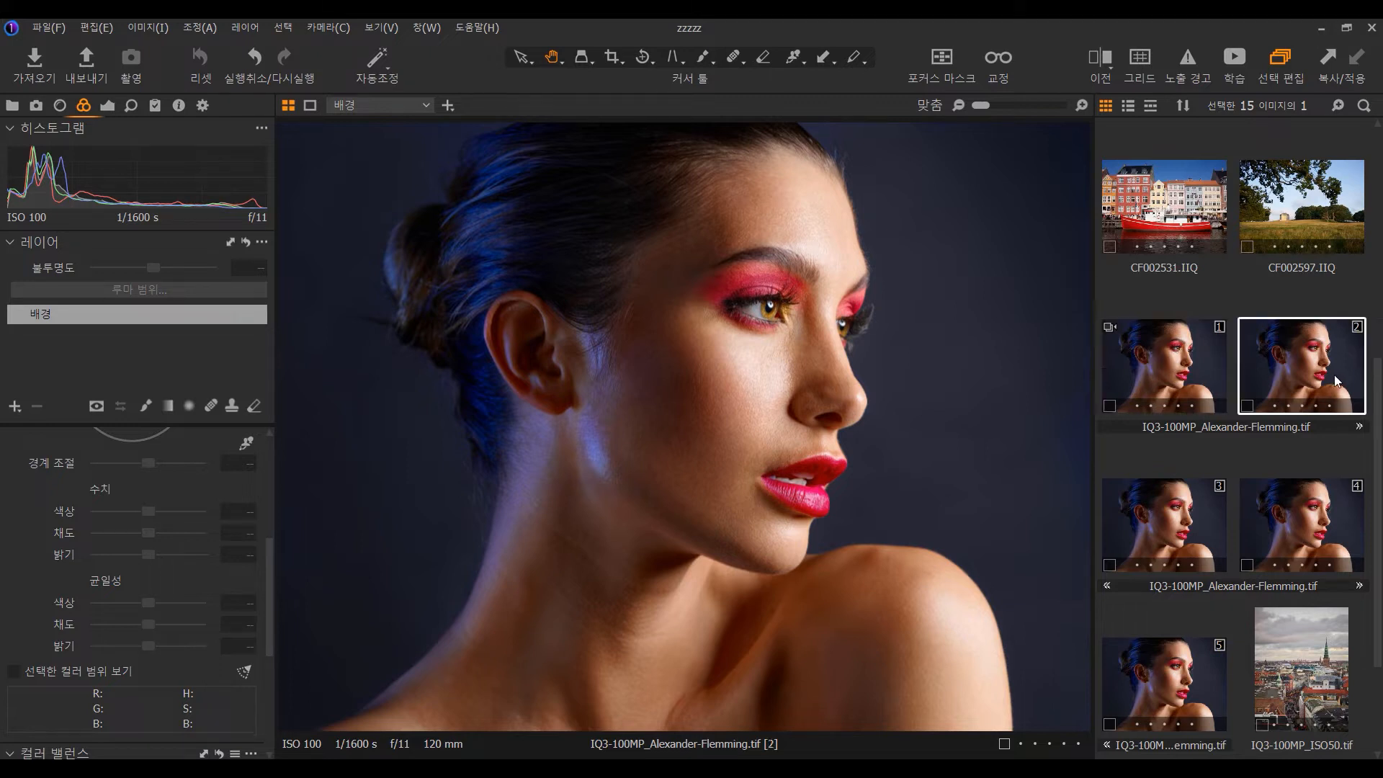
{"action": "key", "text": "Delete"}
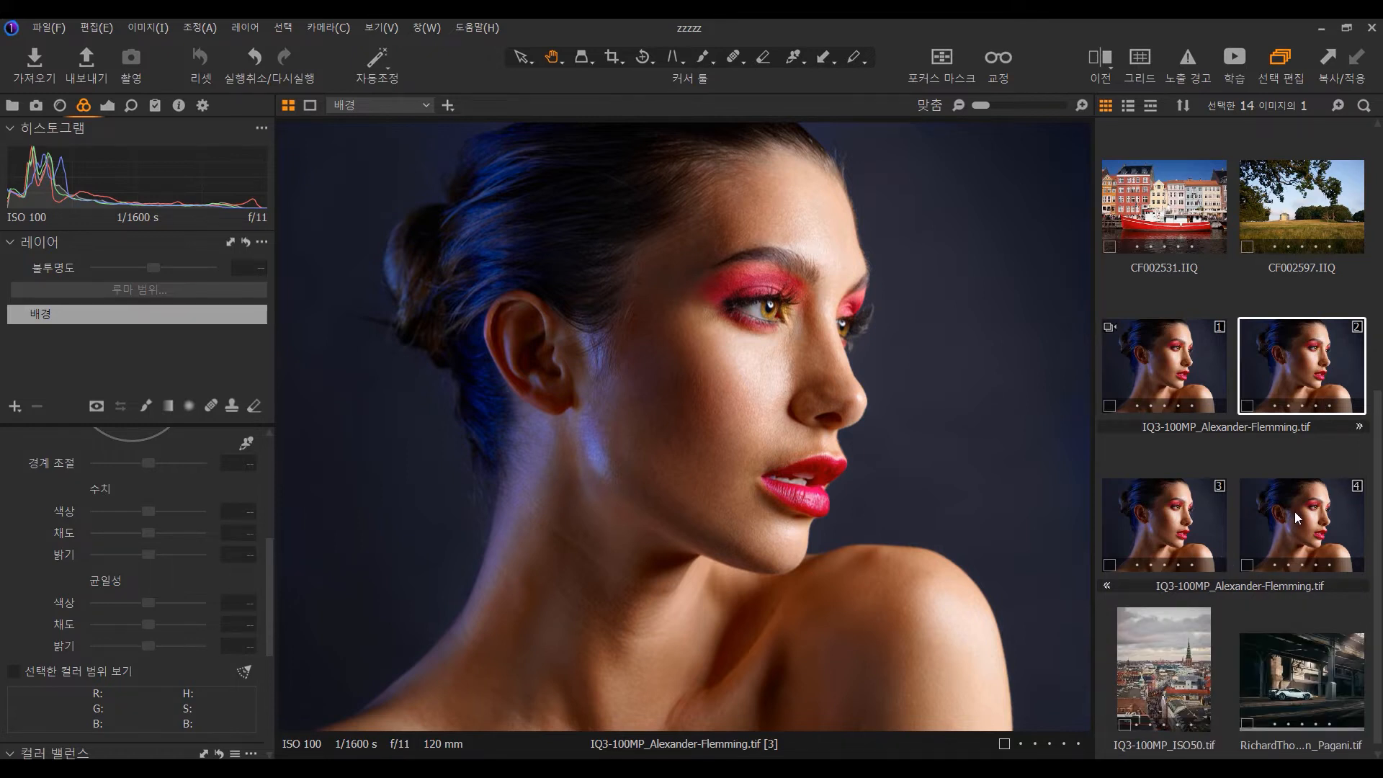
{"action": "left_click", "coordinate": [1295, 517], "text": "shift"}
{"action": "key", "text": "Delete"}
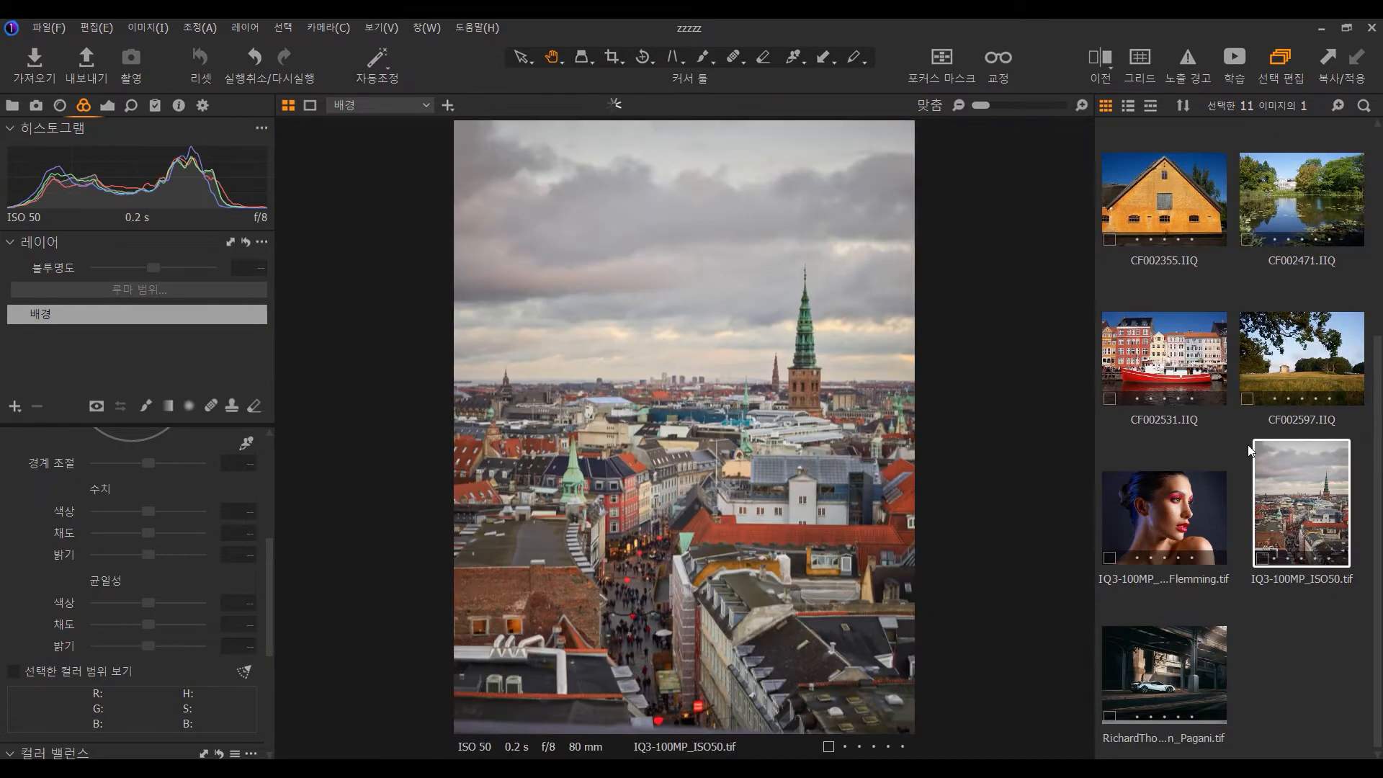
Step: On the portrait, set High Dynamic Range shadow to 34 and white to -4, and set clarity to 17
{"action": "left_click", "coordinate": [1190, 505]}
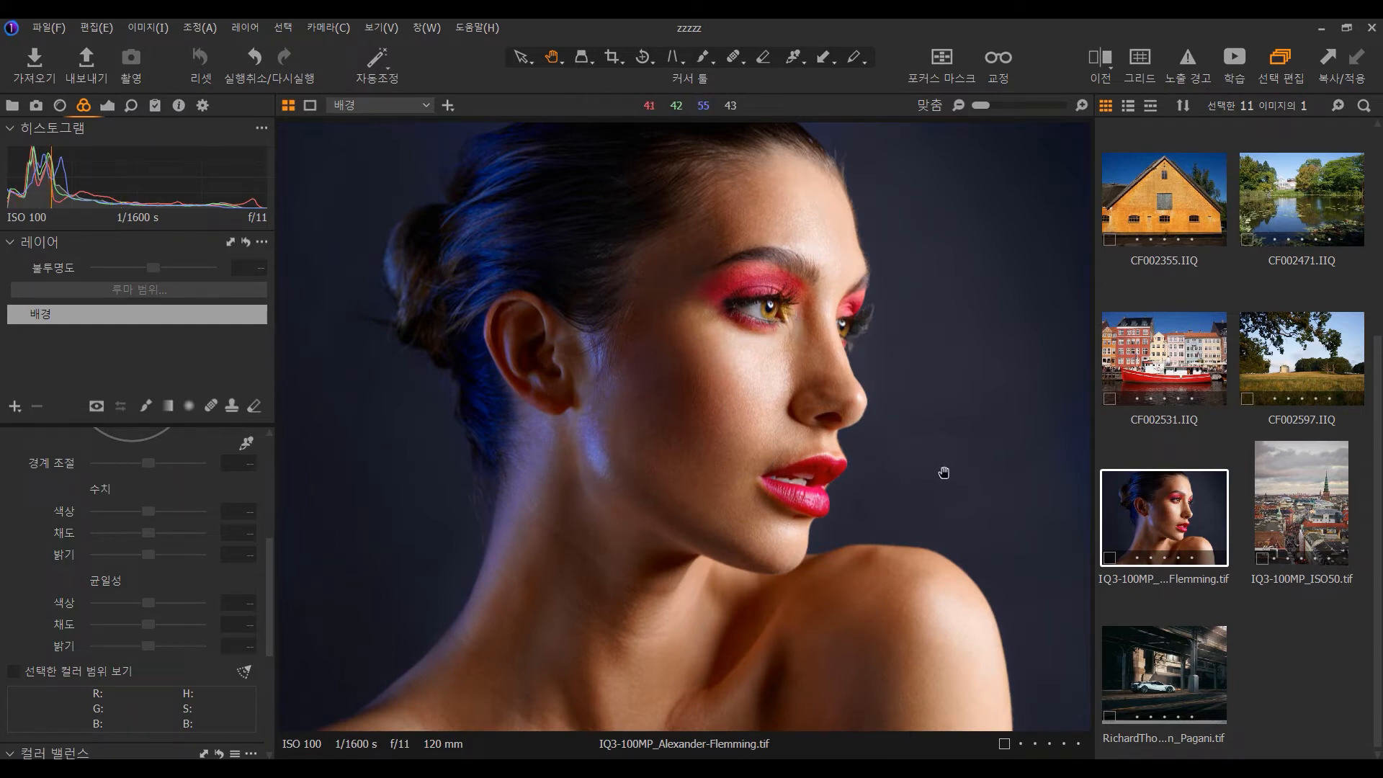
{"action": "right_click", "coordinate": [1156, 491]}
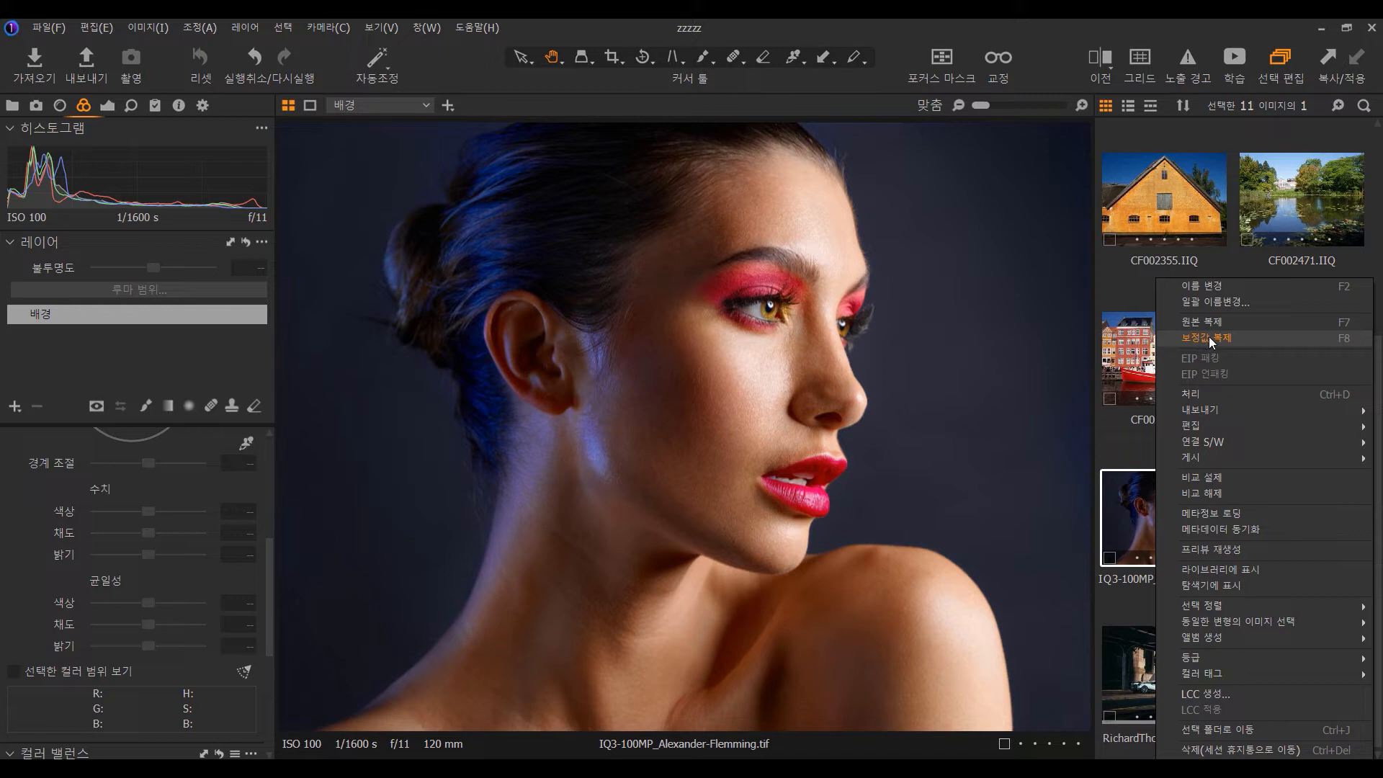
{"action": "left_click", "coordinate": [110, 106]}
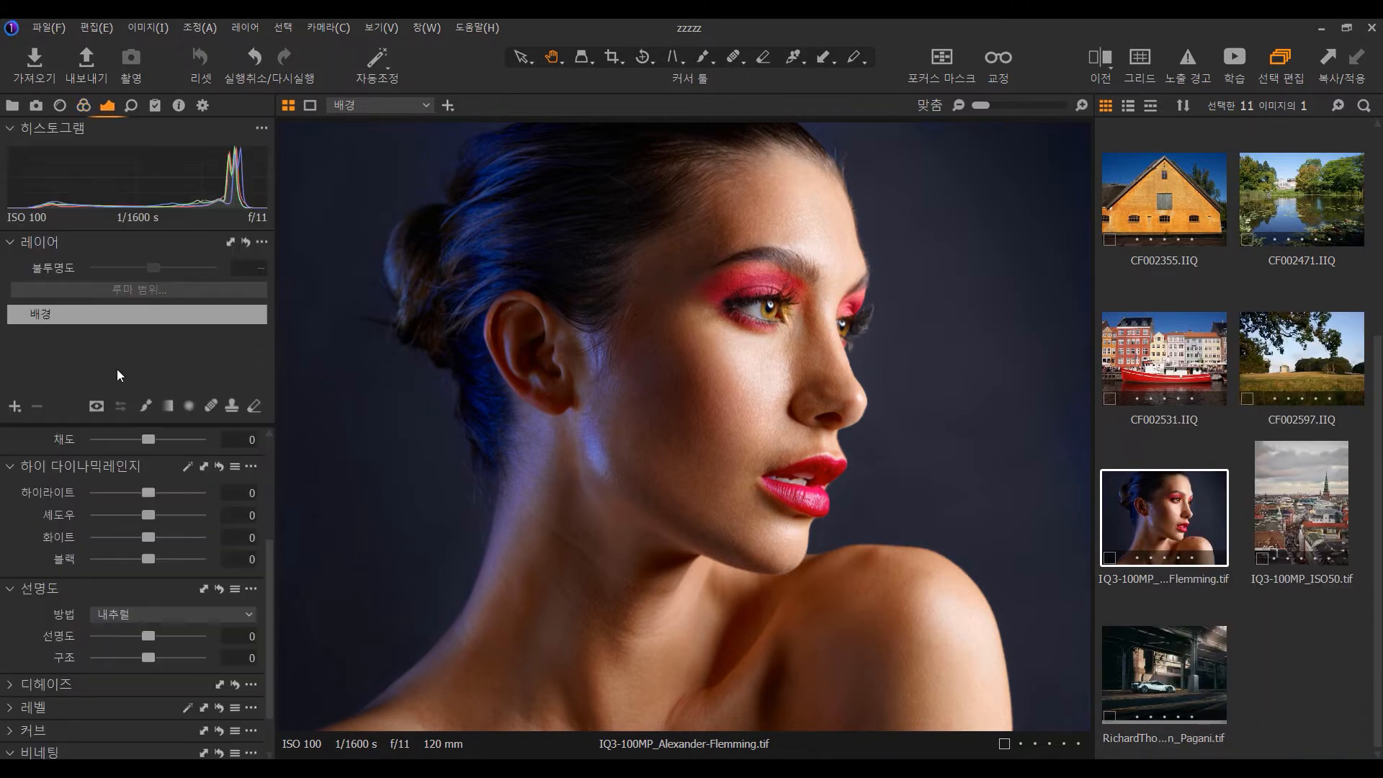
{"action": "mouse_move", "coordinate": [148, 516]}
{"action": "left_mouse_down"}
{"action": "mouse_move", "coordinate": [166, 516]}
{"action": "mouse_move", "coordinate": [145, 536]}
{"action": "left_mouse_up"}
{"action": "left_click_drag", "start_coordinate": [148, 635], "coordinate": [157, 642]}
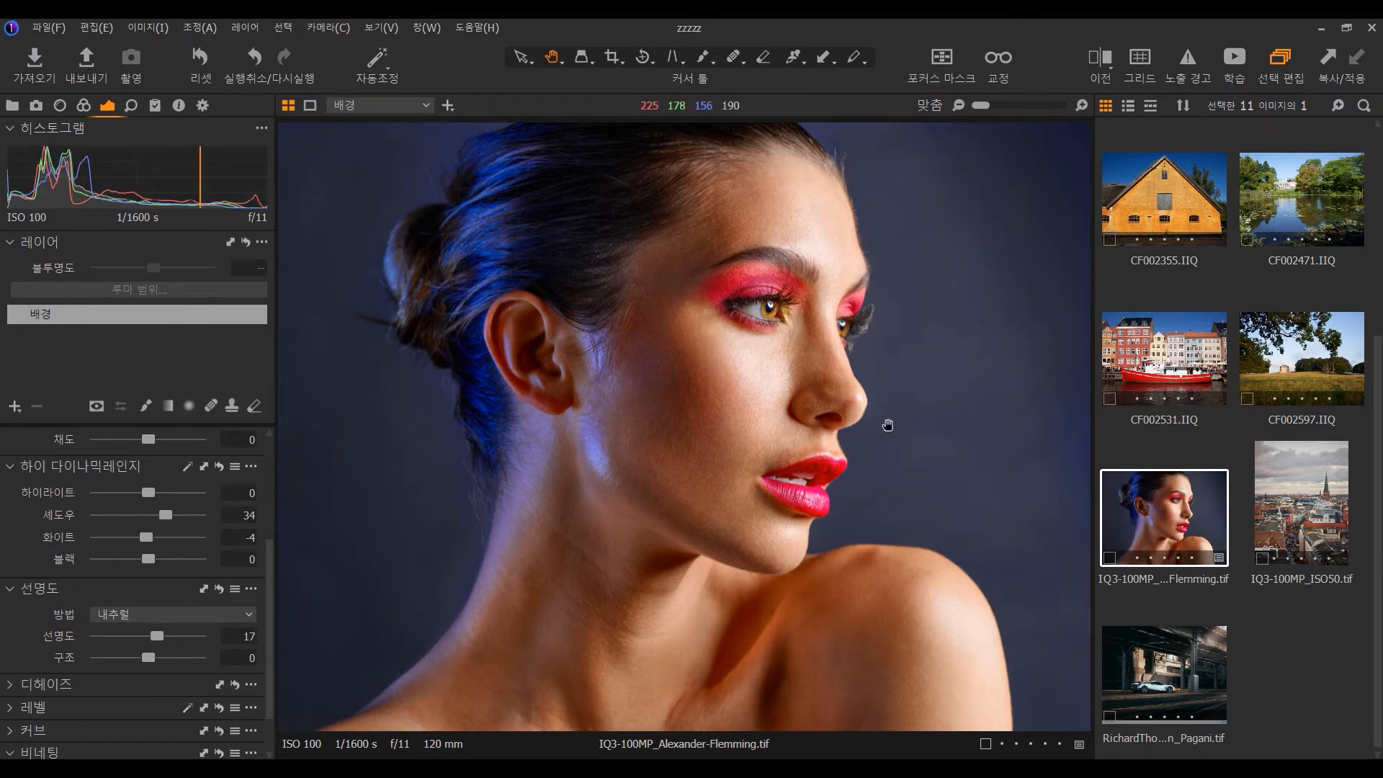
Step: Set the portrait's white balance Kelvin value to 5242
{"action": "right_click", "coordinate": [1168, 499]}
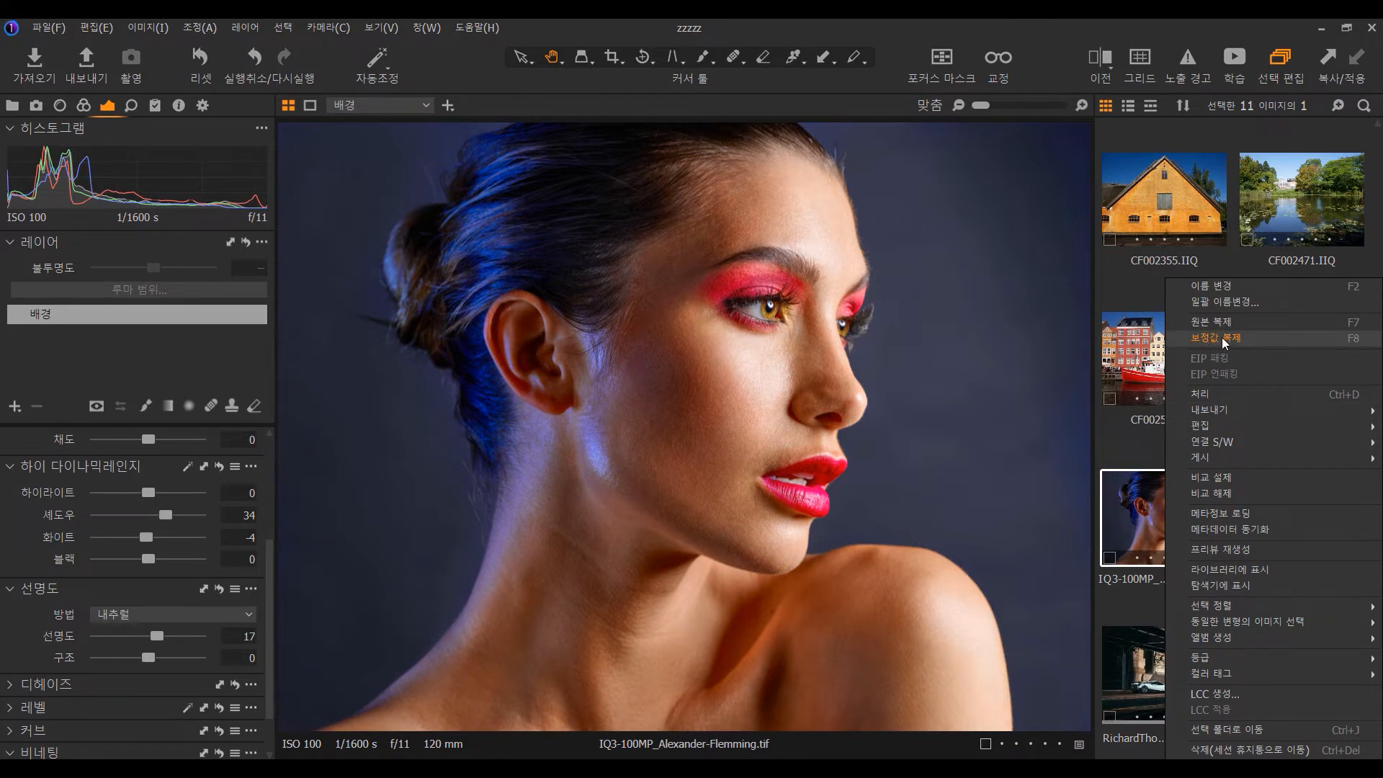
{"action": "left_click", "coordinate": [84, 106]}
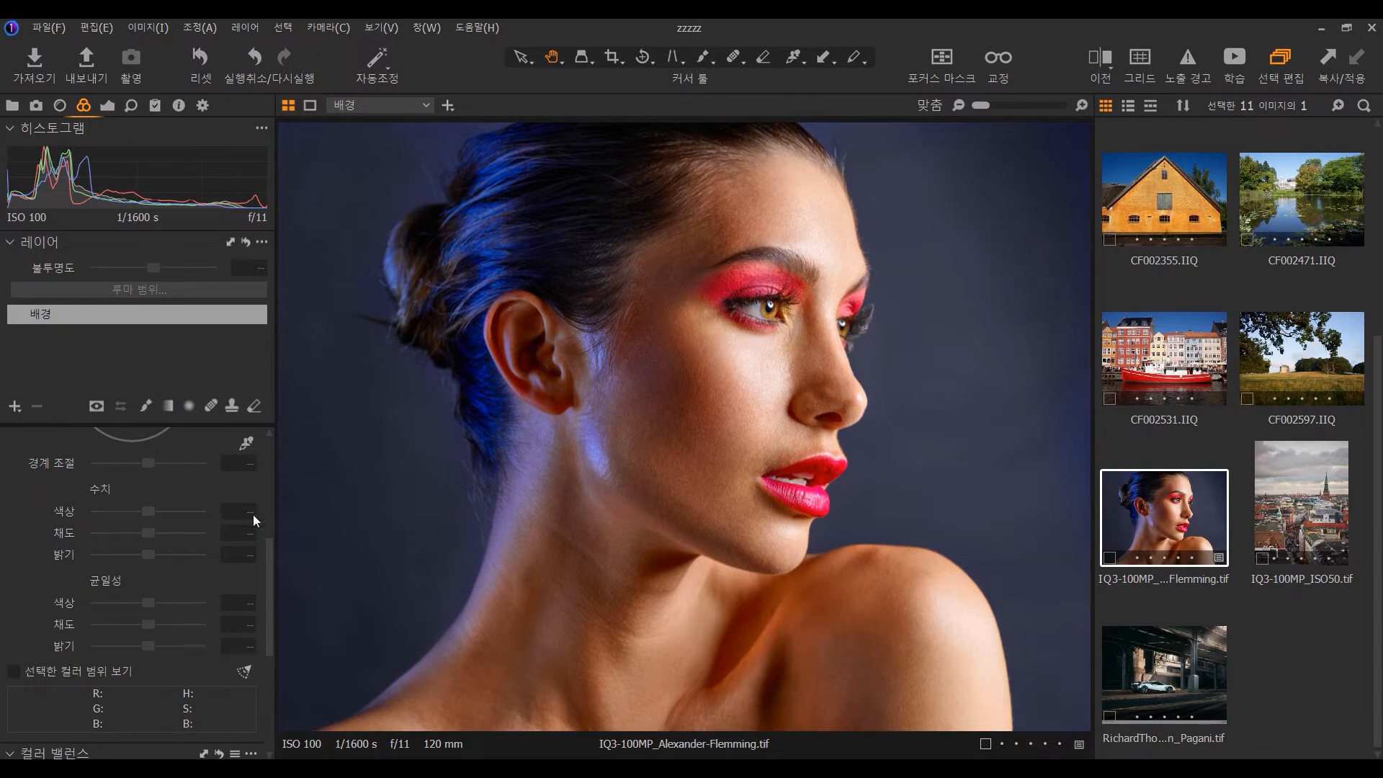
{"action": "scroll", "coordinate": [269, 538], "scroll_direction": "up", "scroll_amount": 4}
{"action": "mouse_move", "coordinate": [155, 508]}
{"action": "left_mouse_down"}
{"action": "mouse_move", "coordinate": [131, 508]}
{"action": "mouse_move", "coordinate": [157, 512]}
{"action": "left_mouse_up"}
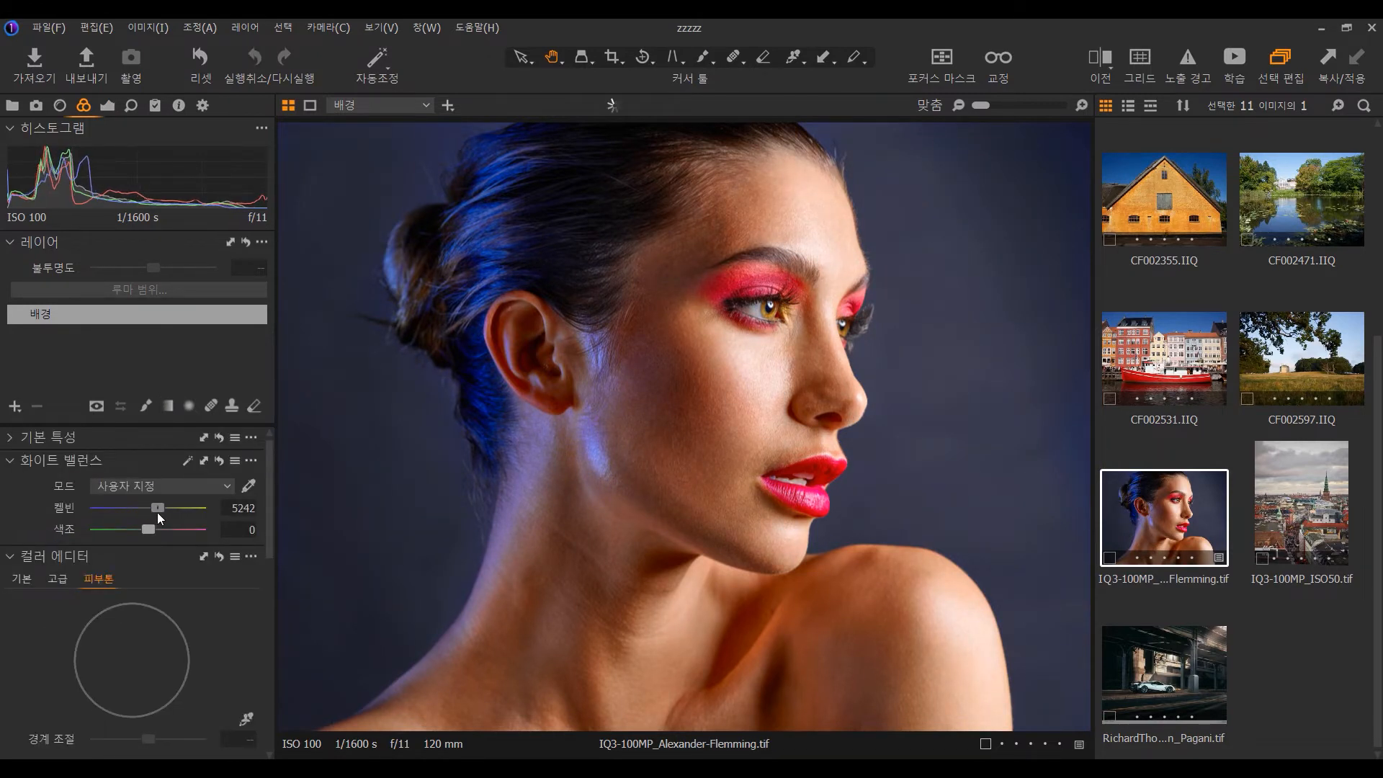
Step: Clone the adjusted portrait variant three times to get four variants with the same adjustments
{"action": "right_click", "coordinate": [1182, 503]}
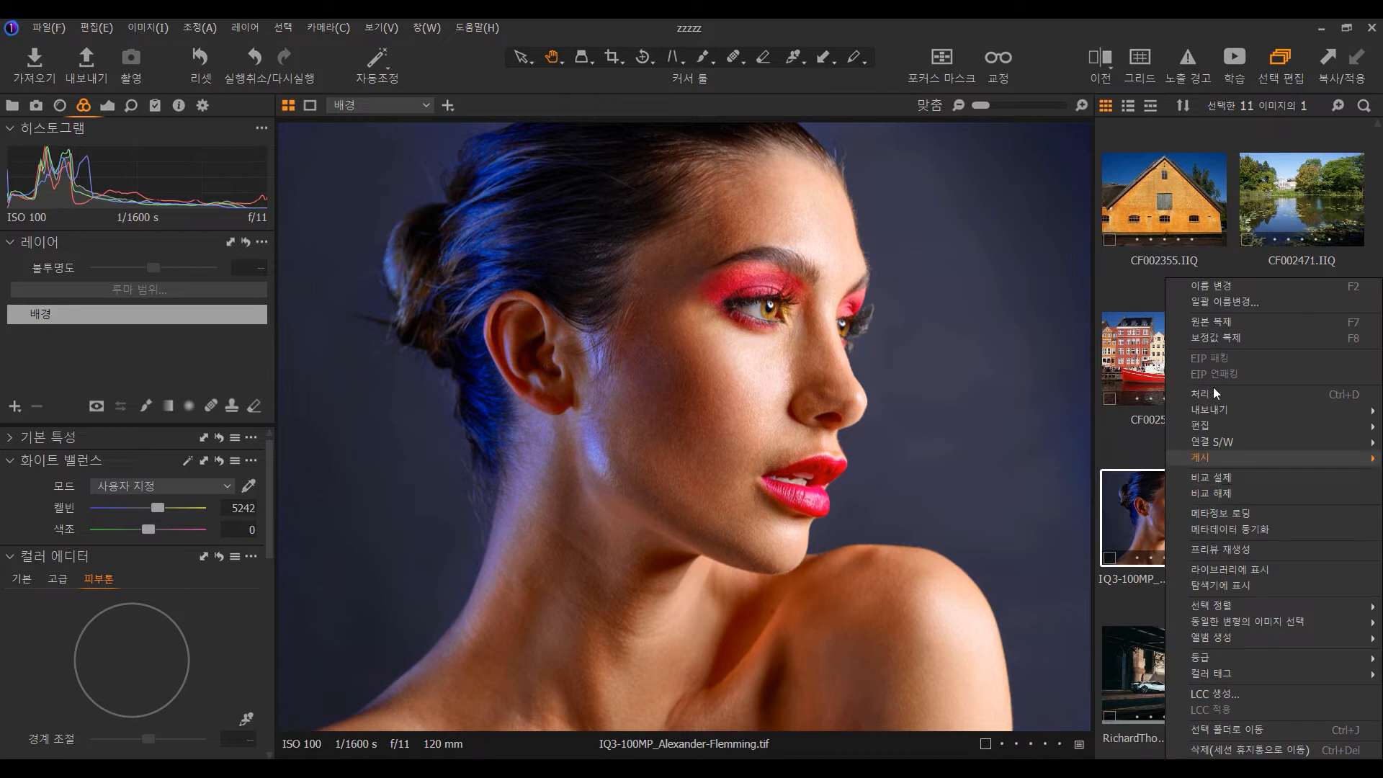
{"action": "left_click", "coordinate": [1220, 345]}
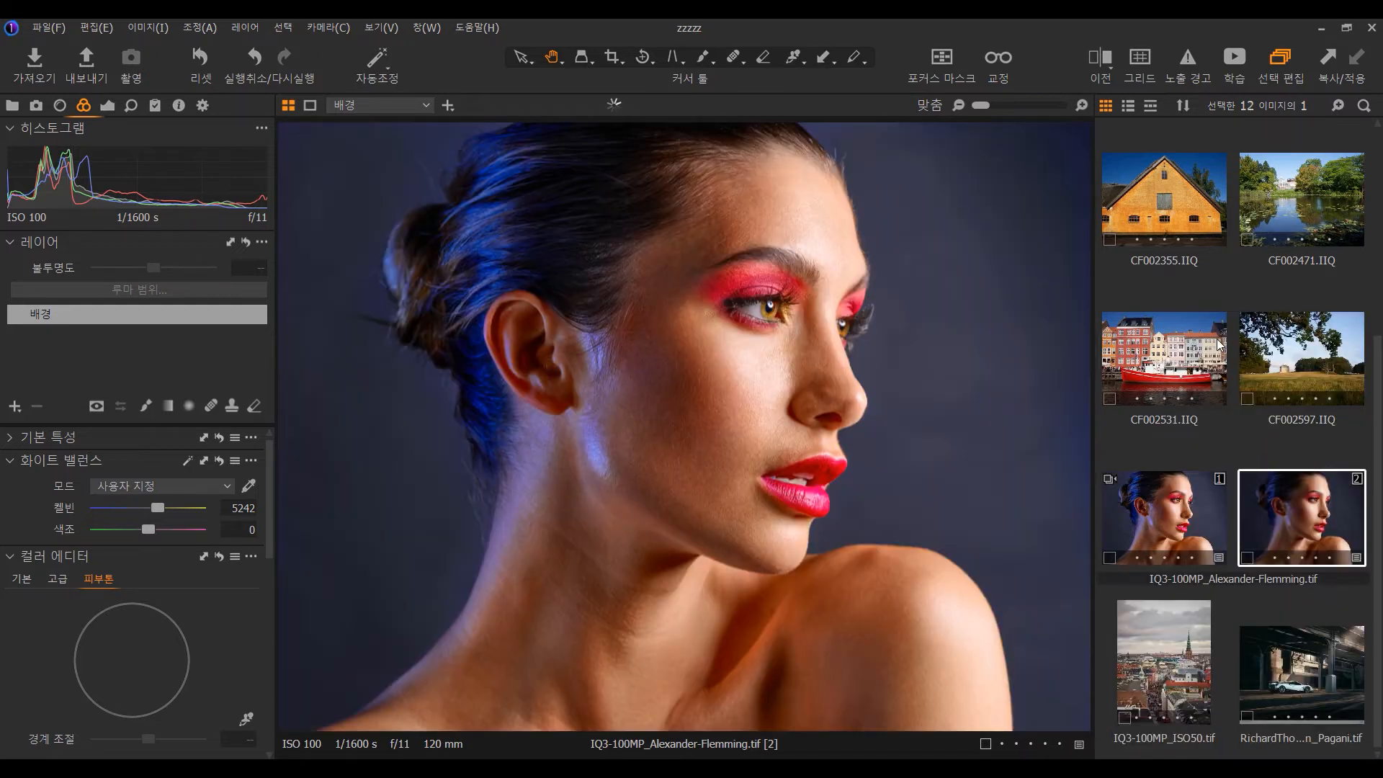
{"action": "right_click", "coordinate": [1310, 515]}
{"action": "left_click", "coordinate": [1264, 339]}
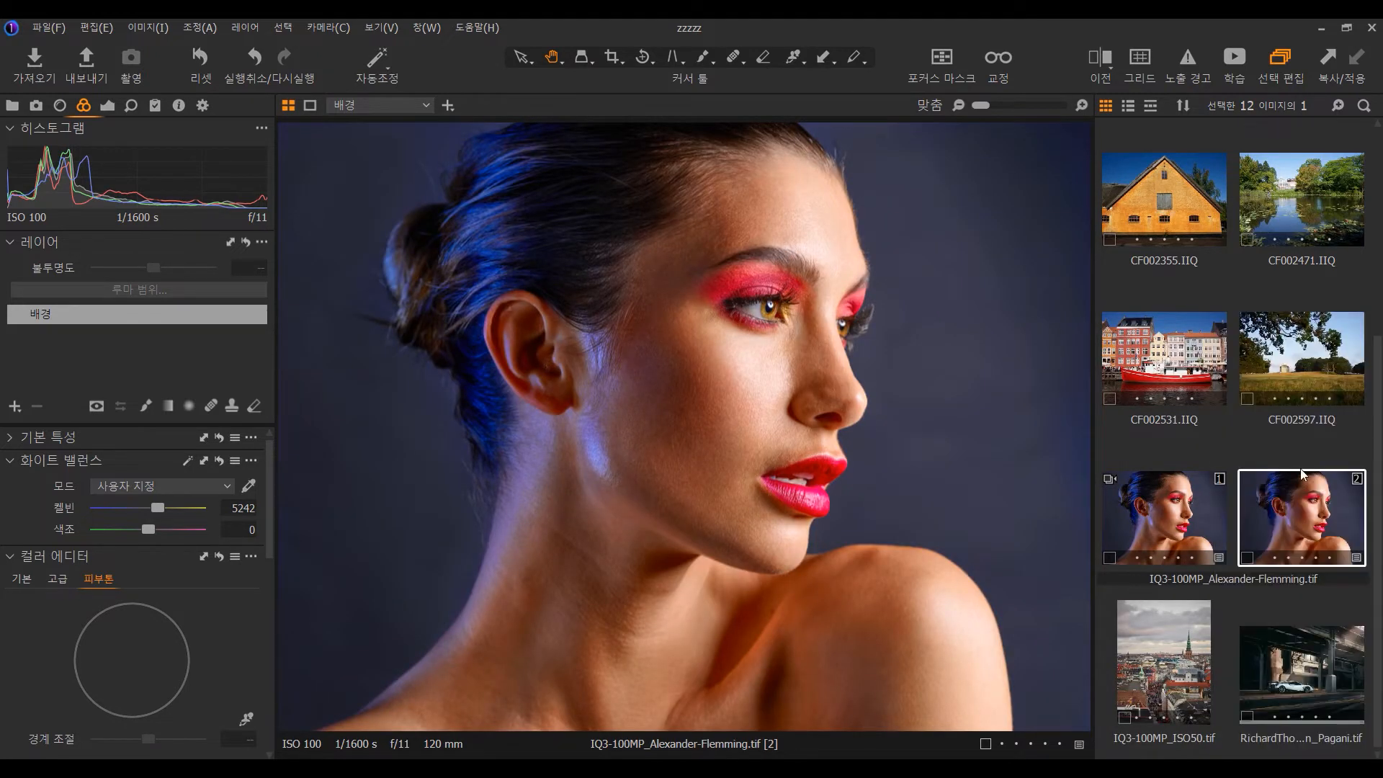
{"action": "right_click", "coordinate": [1191, 646]}
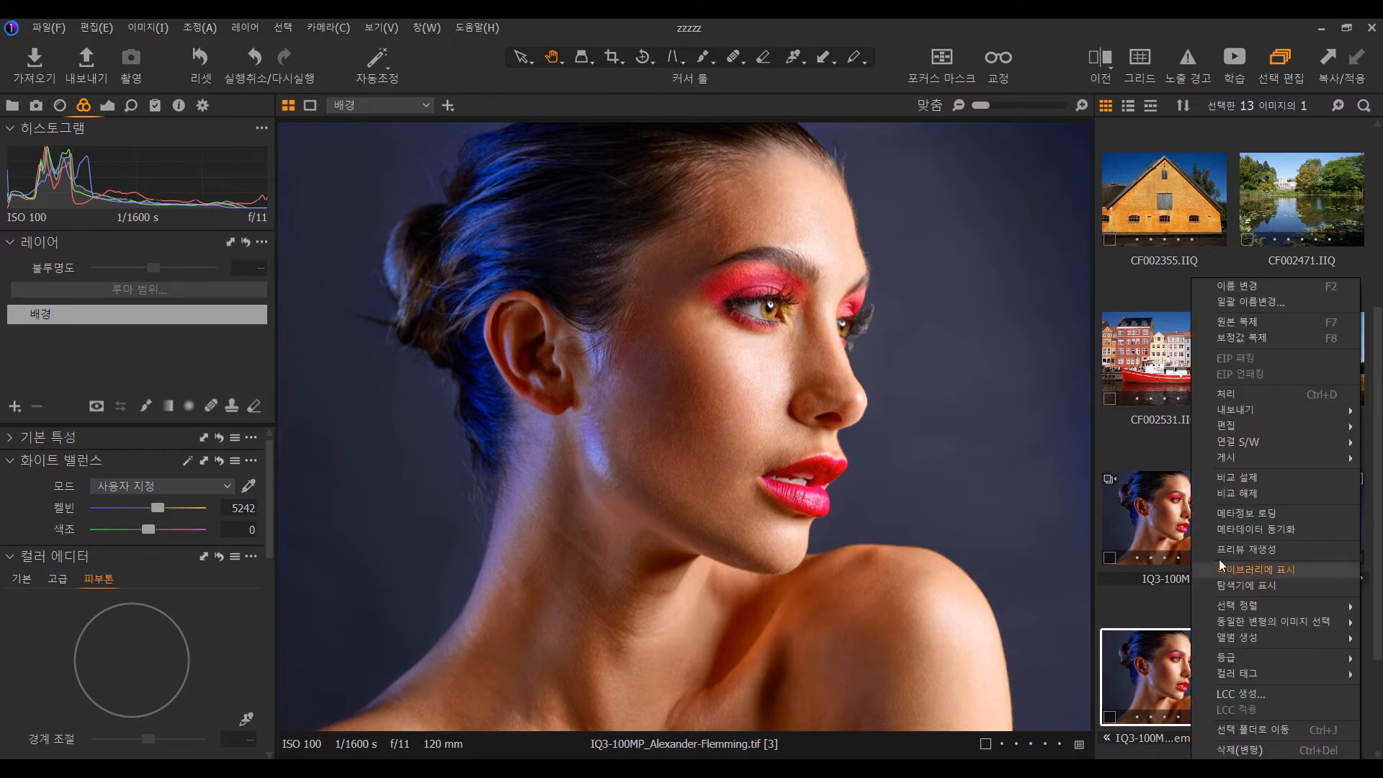
{"action": "left_click", "coordinate": [1240, 338]}
{"action": "scroll", "coordinate": [1225, 447], "scroll_direction": "down", "scroll_amount": 2}
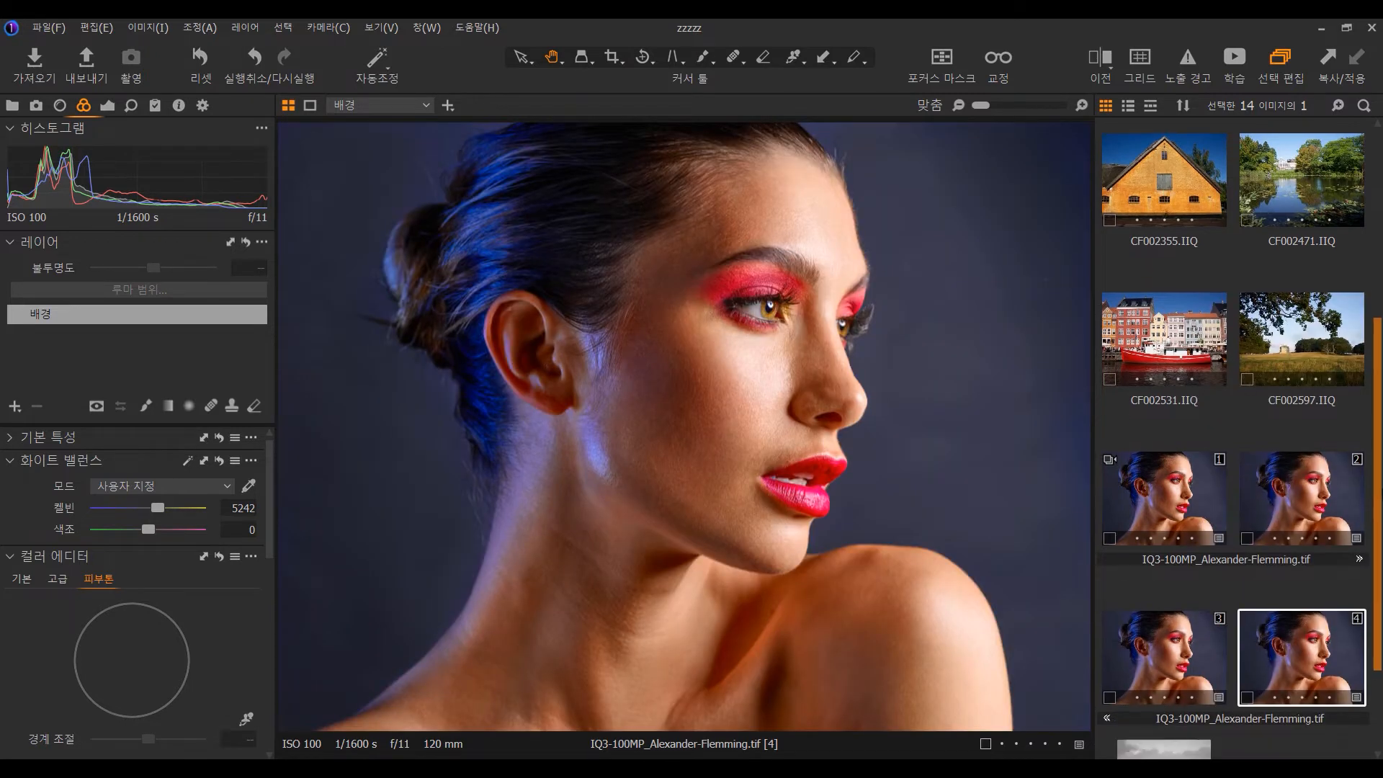
Step: Select all four portrait variants and toggle the viewer between primary and multi view, ending in multi view
{"action": "left_click", "coordinate": [1191, 448]}
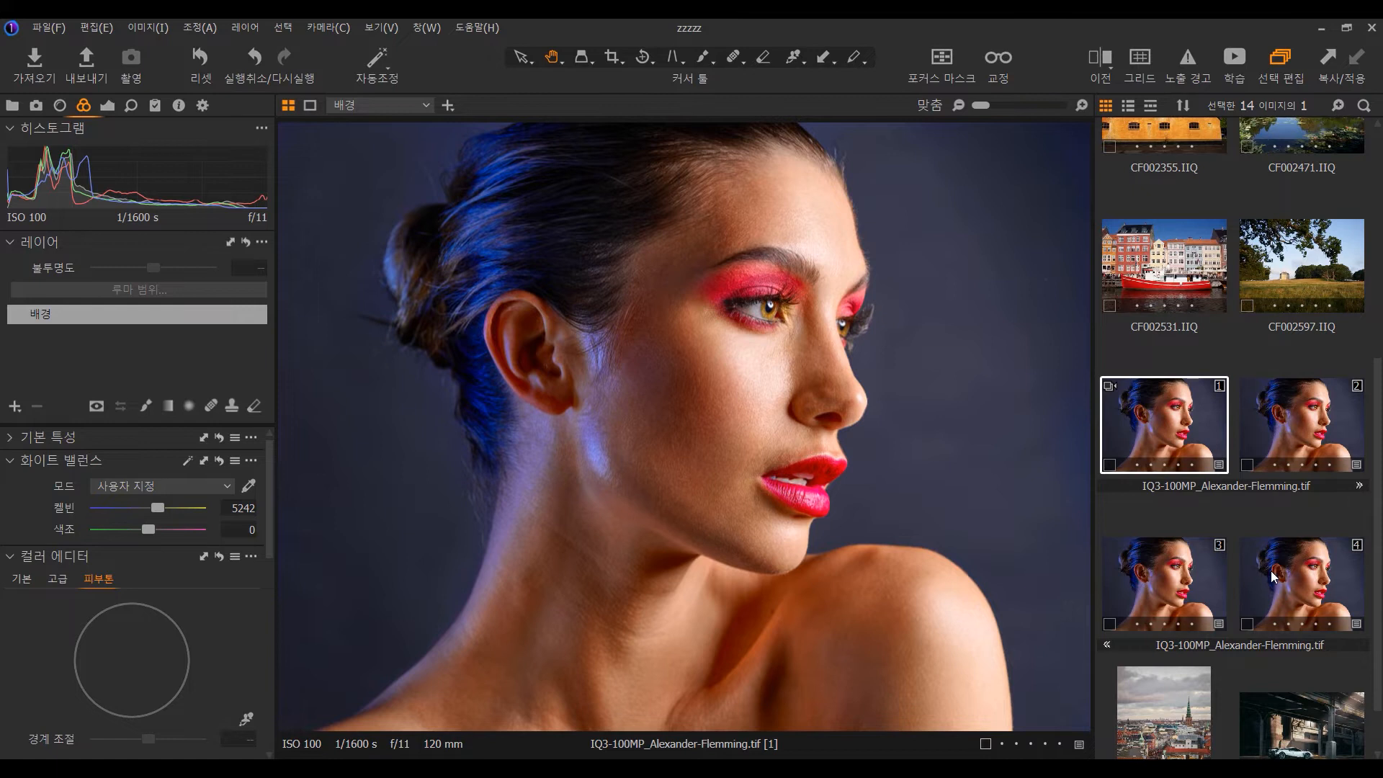
{"action": "left_click", "coordinate": [1297, 576], "text": "shift"}
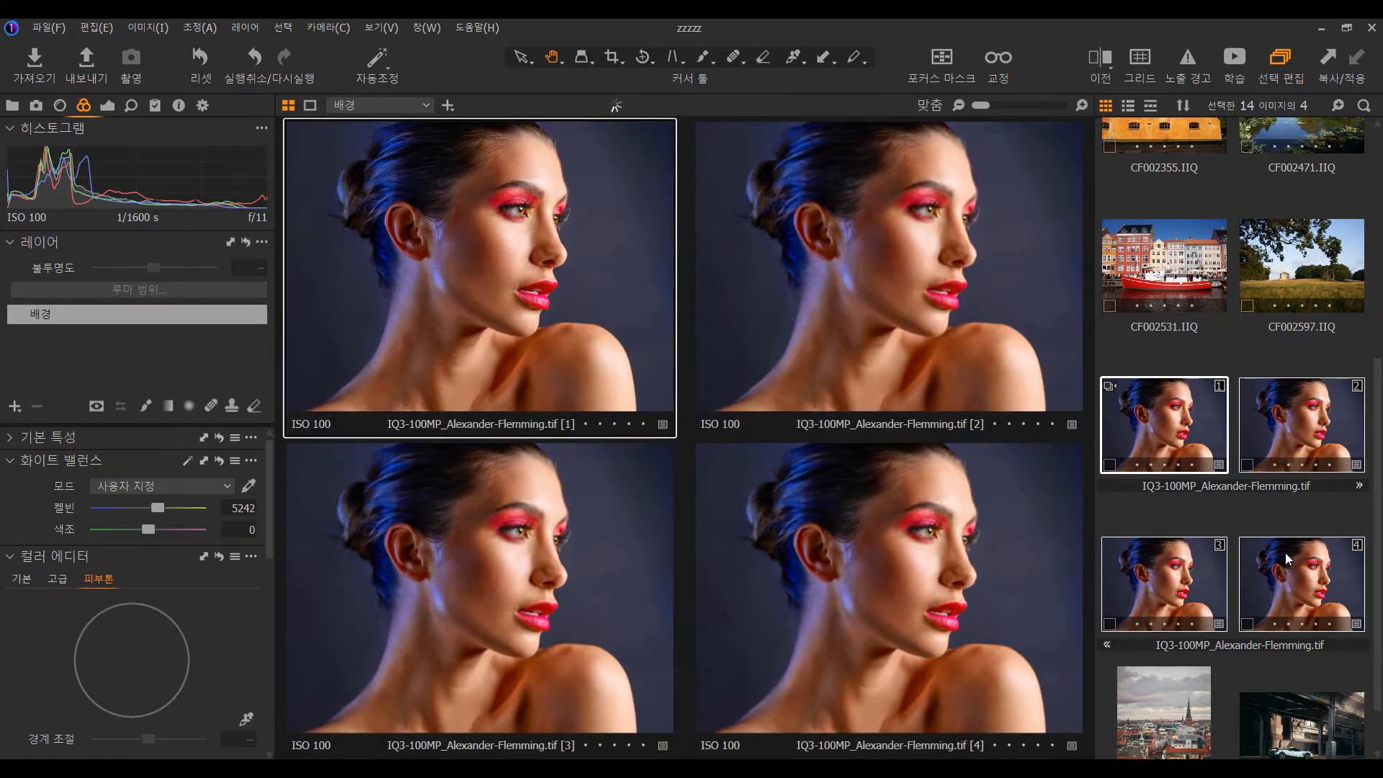
{"action": "left_click", "coordinate": [288, 106]}
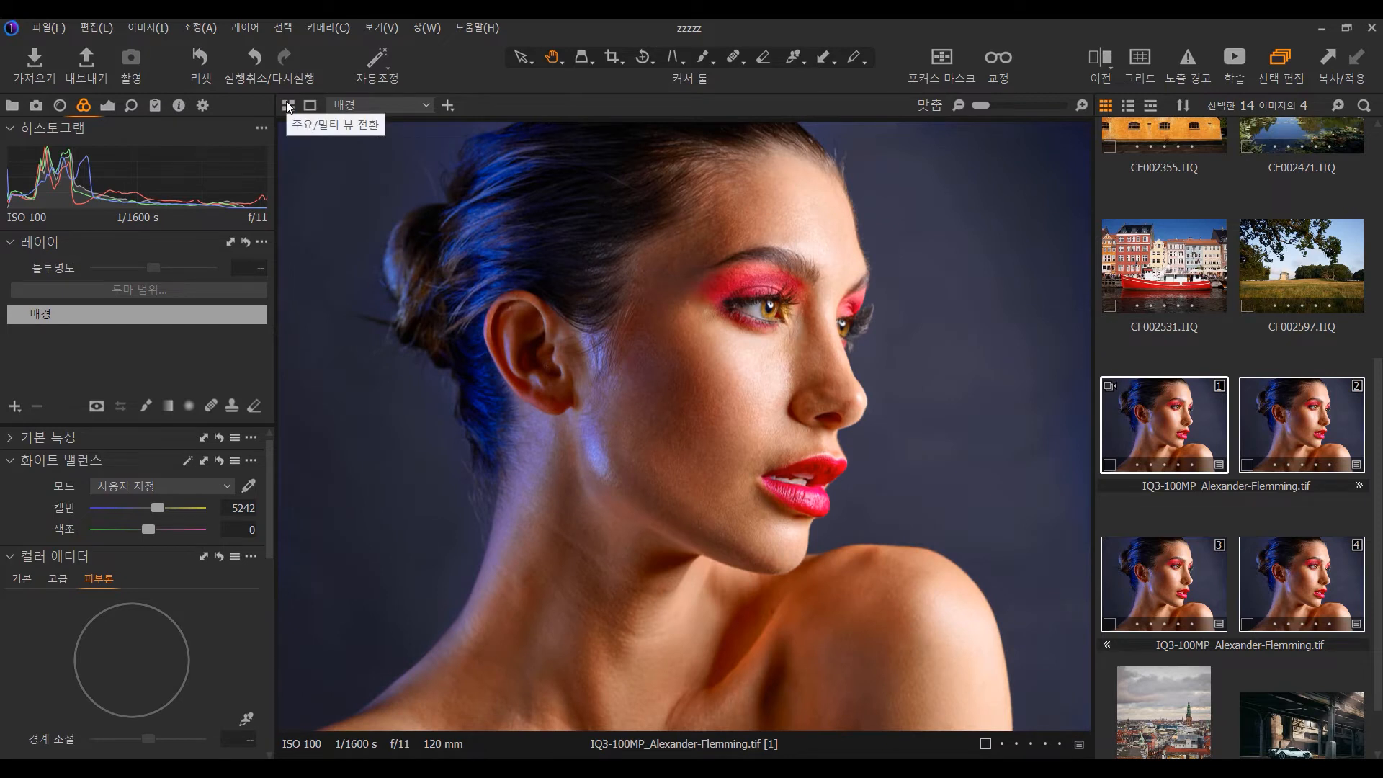
{"action": "left_click", "coordinate": [286, 106]}
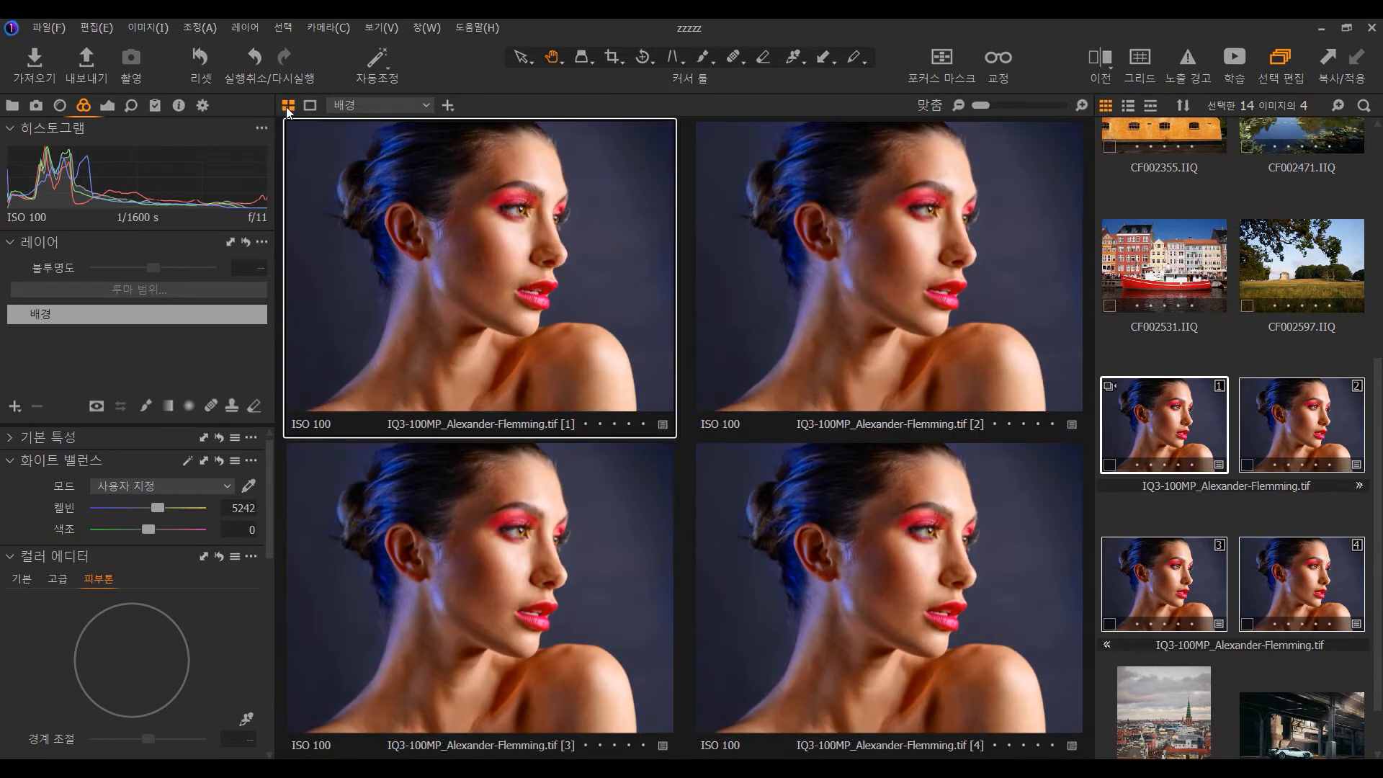
{"action": "left_click", "coordinate": [288, 108]}
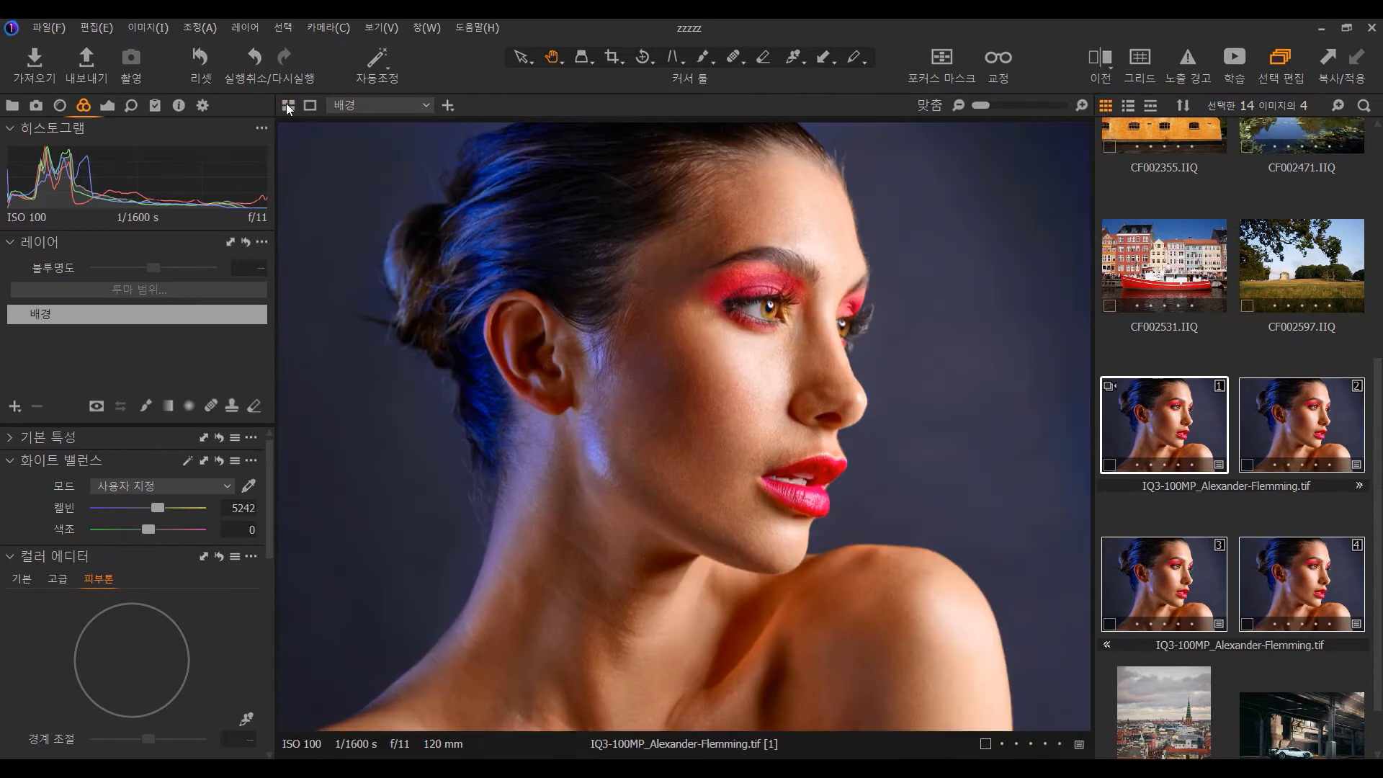
{"action": "left_click", "coordinate": [288, 107]}
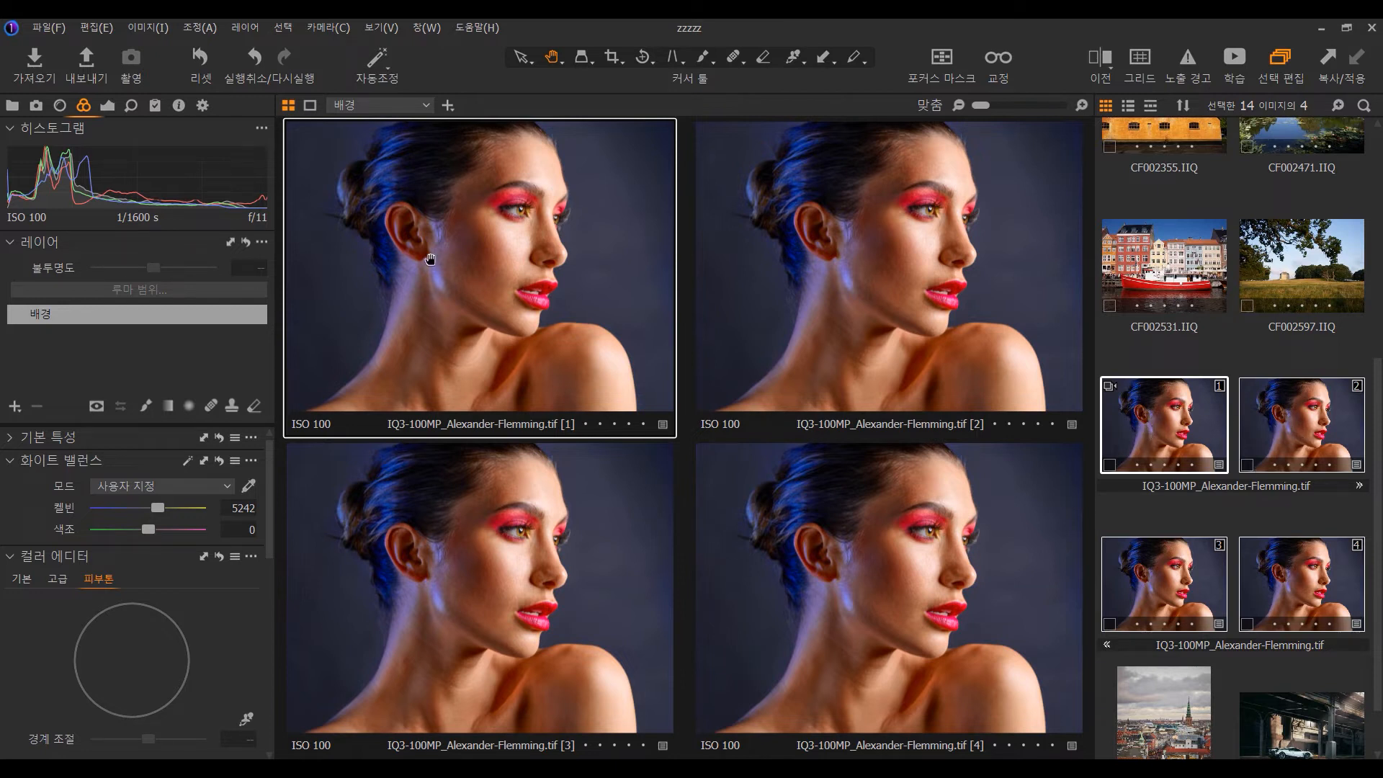
Step: Preview the legacy Color Effects styles on the selected variants and clear the image selection
{"action": "left_click", "coordinate": [157, 106]}
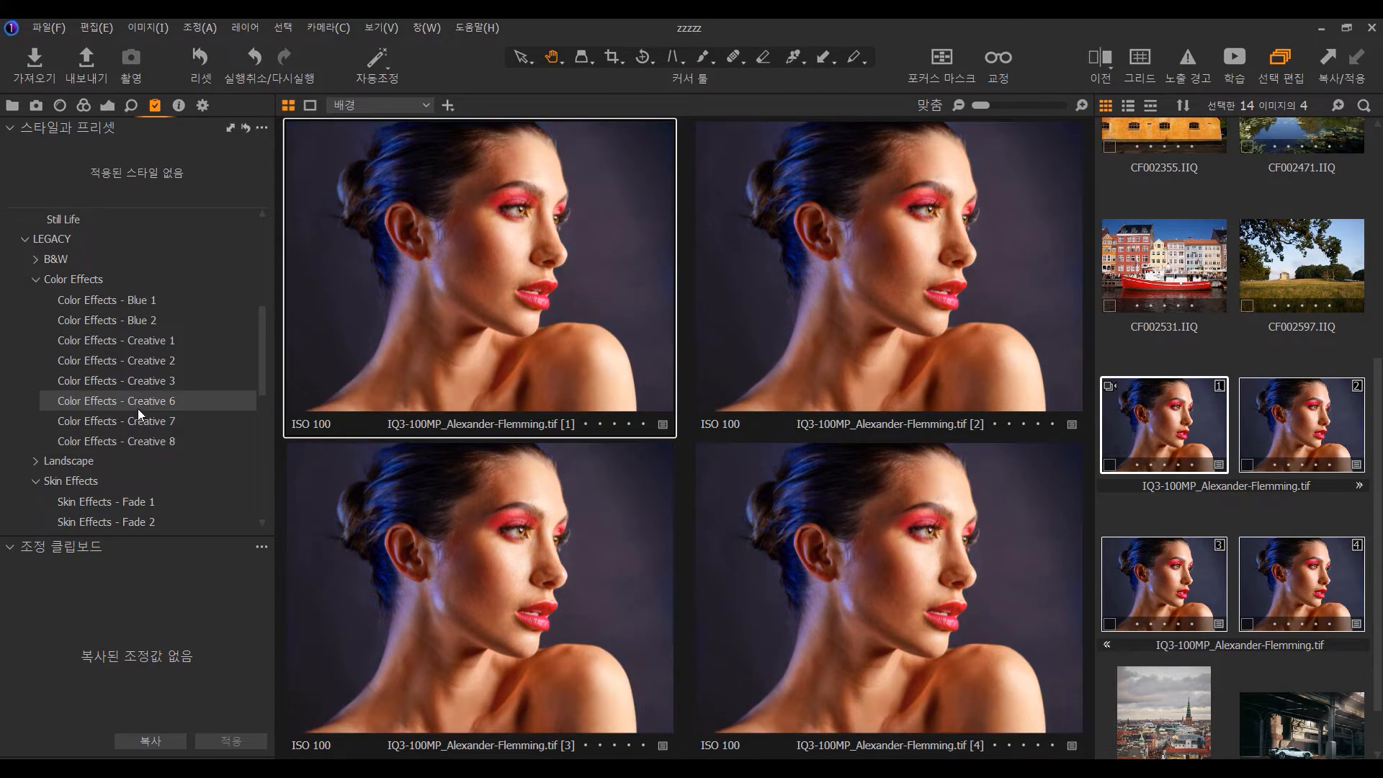
{"action": "left_click", "coordinate": [1187, 500]}
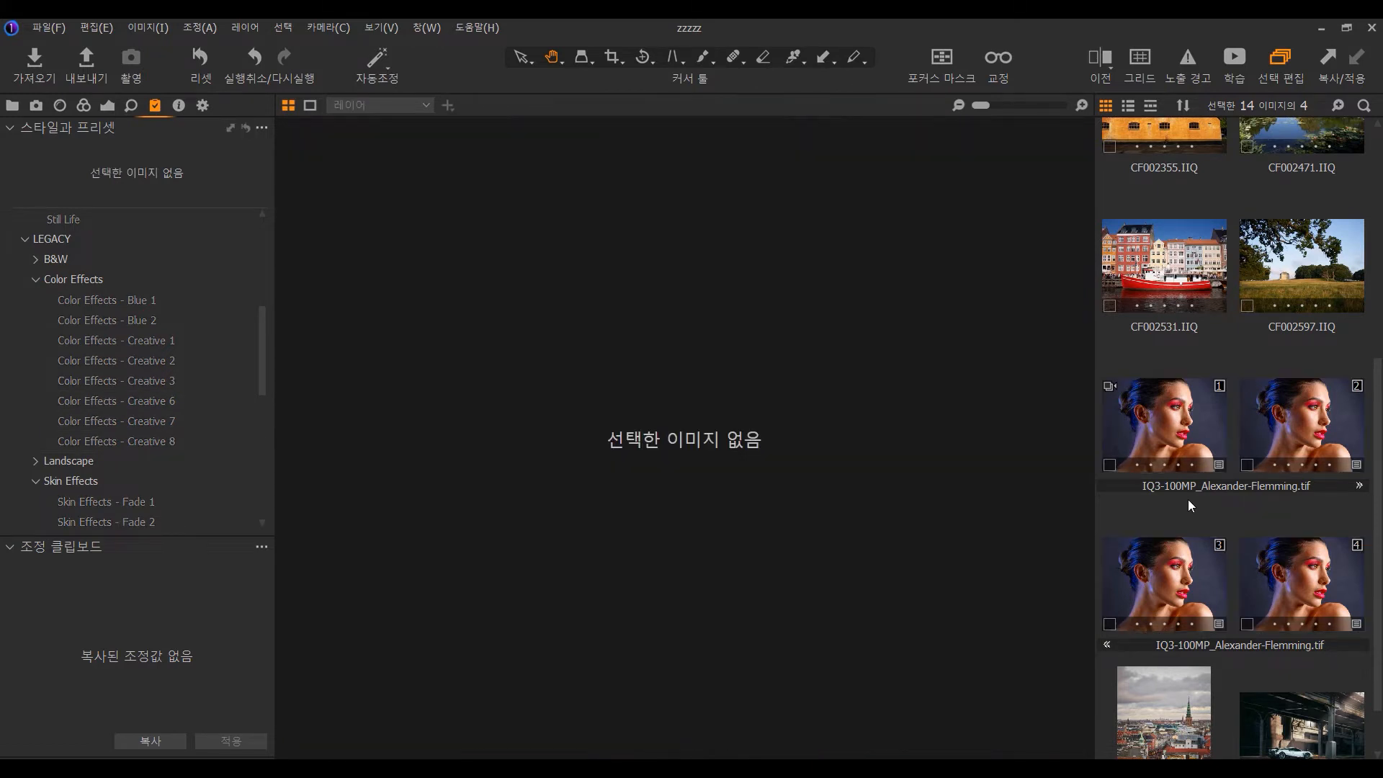
{"action": "left_click", "coordinate": [1154, 423]}
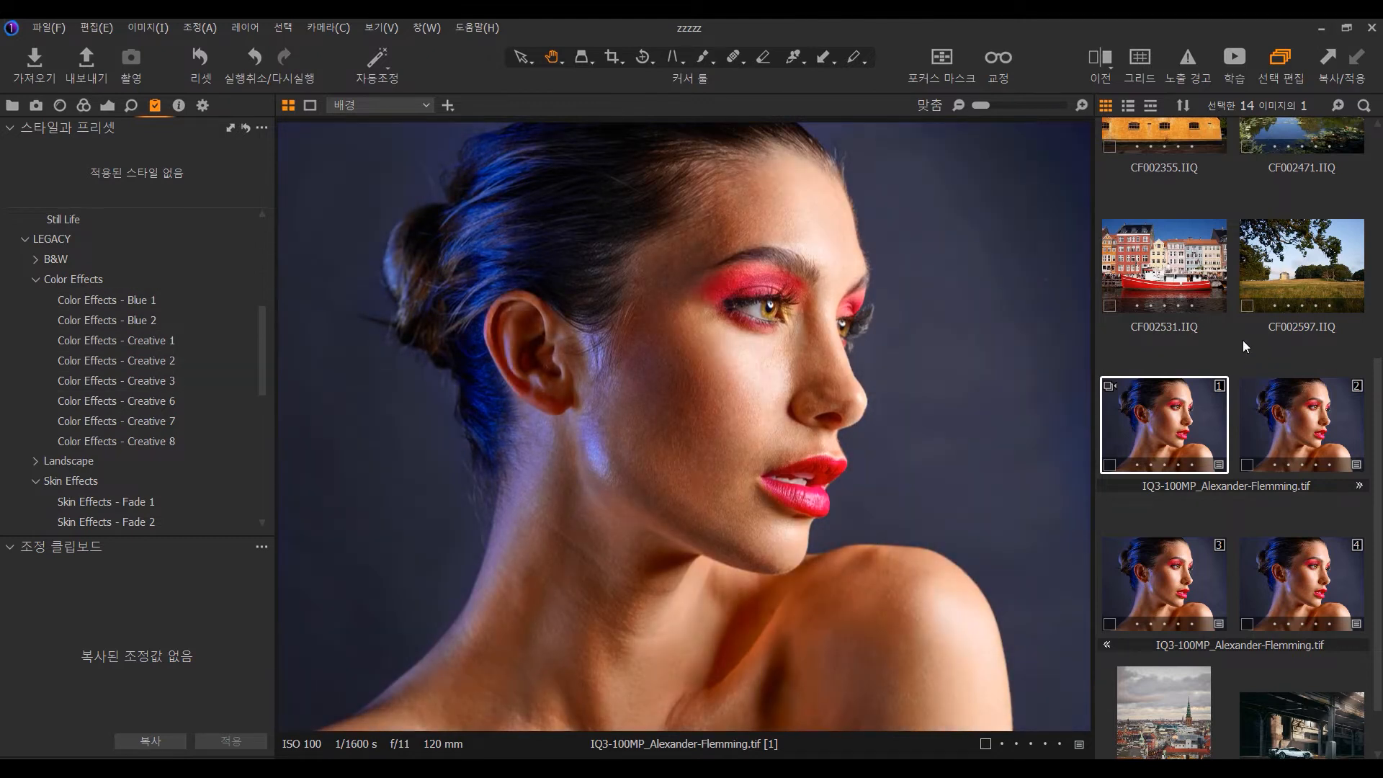
{"action": "left_click", "coordinate": [1243, 342]}
Step: Compare portrait variants 1 and 2 side by side with the thumbnail browser hidden, and bring the browser back
{"action": "left_click", "coordinate": [1177, 432]}
{"action": "left_click", "coordinate": [1308, 454], "text": "ctrl"}
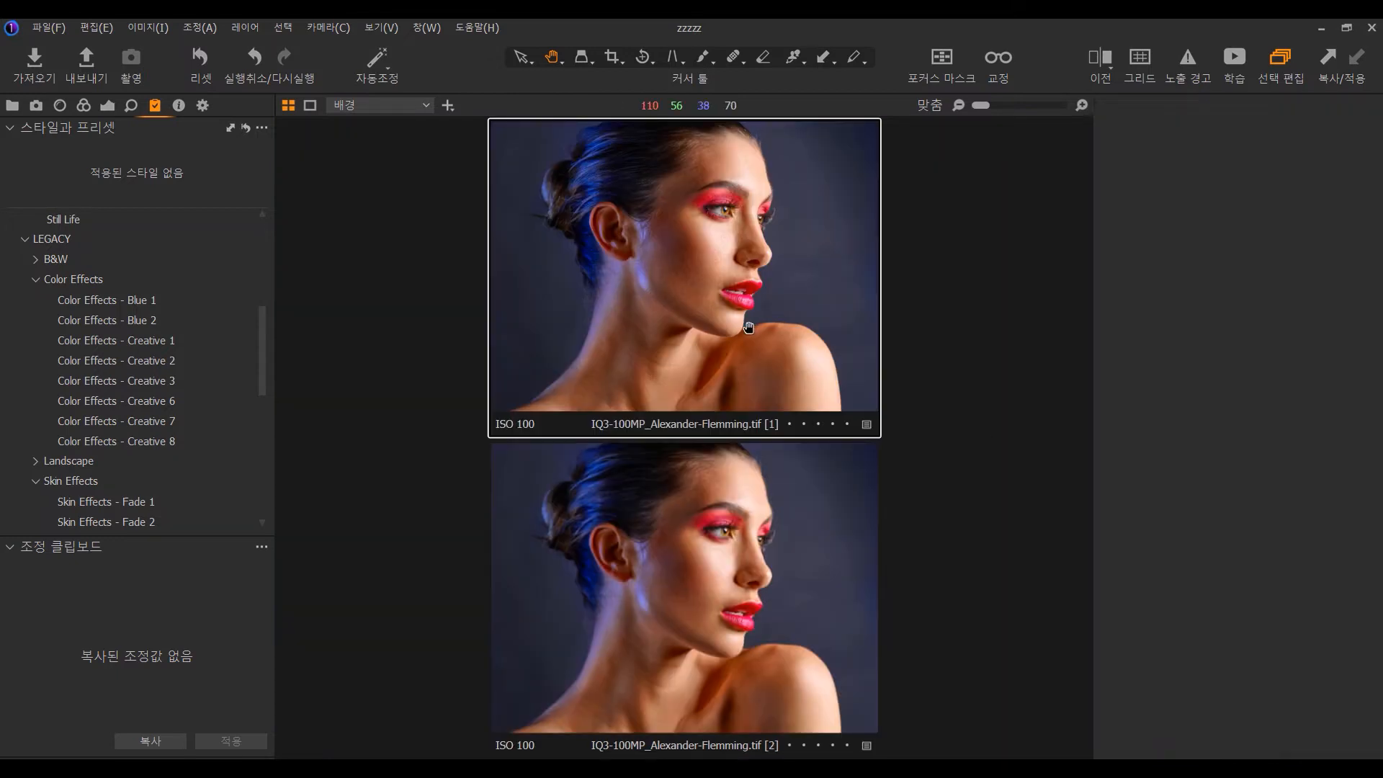
{"action": "key", "text": "ctrl+shift+b"}
{"action": "left_click", "coordinate": [1032, 371]}
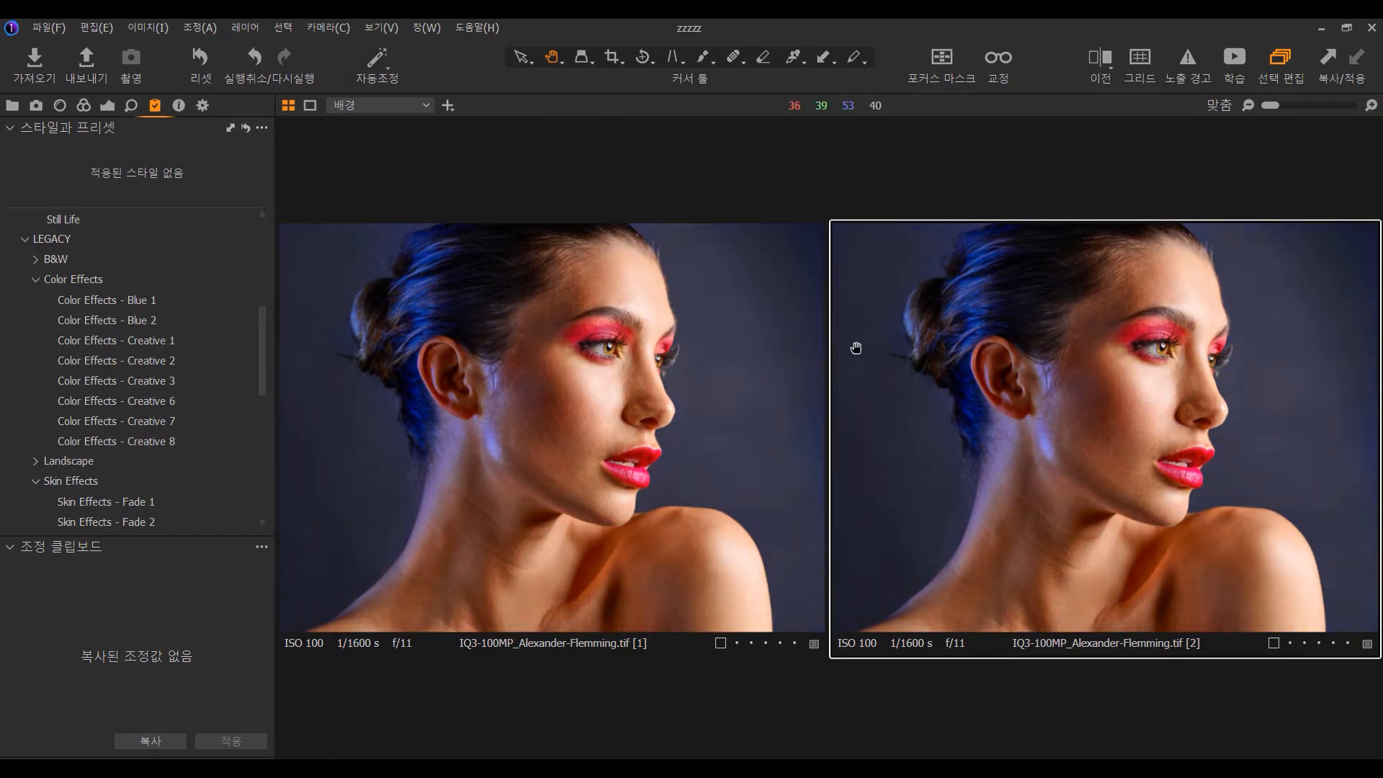
{"action": "key", "text": "ctrl+b"}
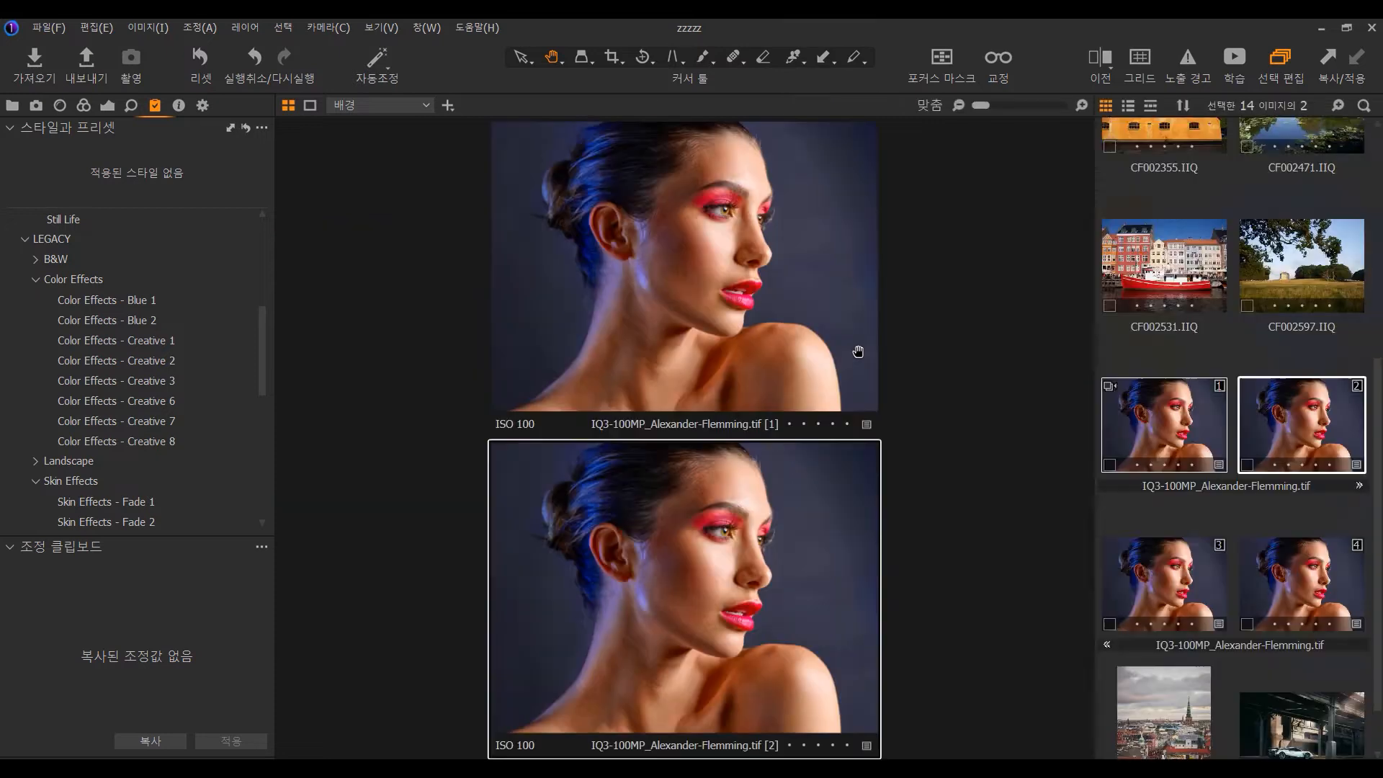
Step: Select all four portrait variants, show their color adjustment tools, and clear the image selection
{"action": "left_click", "coordinate": [1196, 408]}
{"action": "left_click", "coordinate": [1308, 558], "text": "shift"}
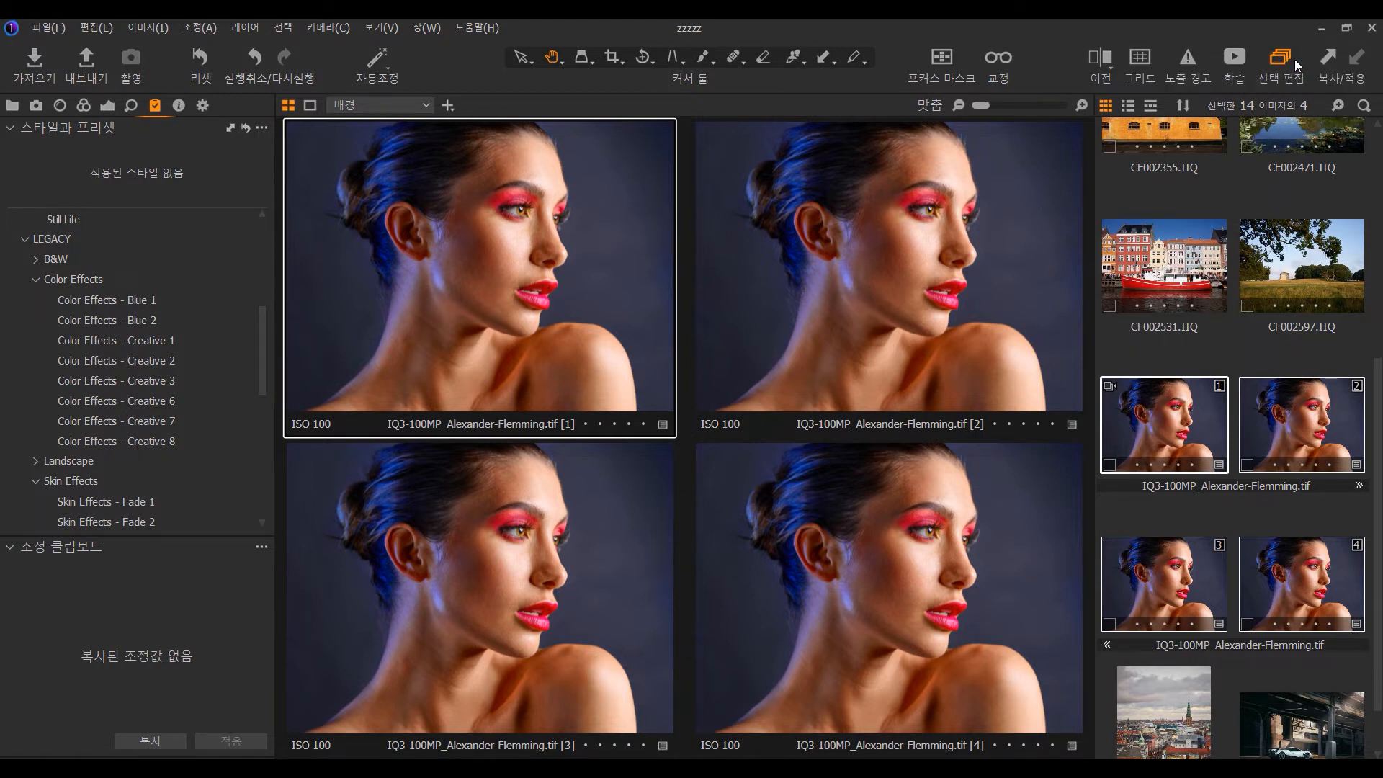
{"action": "left_click", "coordinate": [89, 108]}
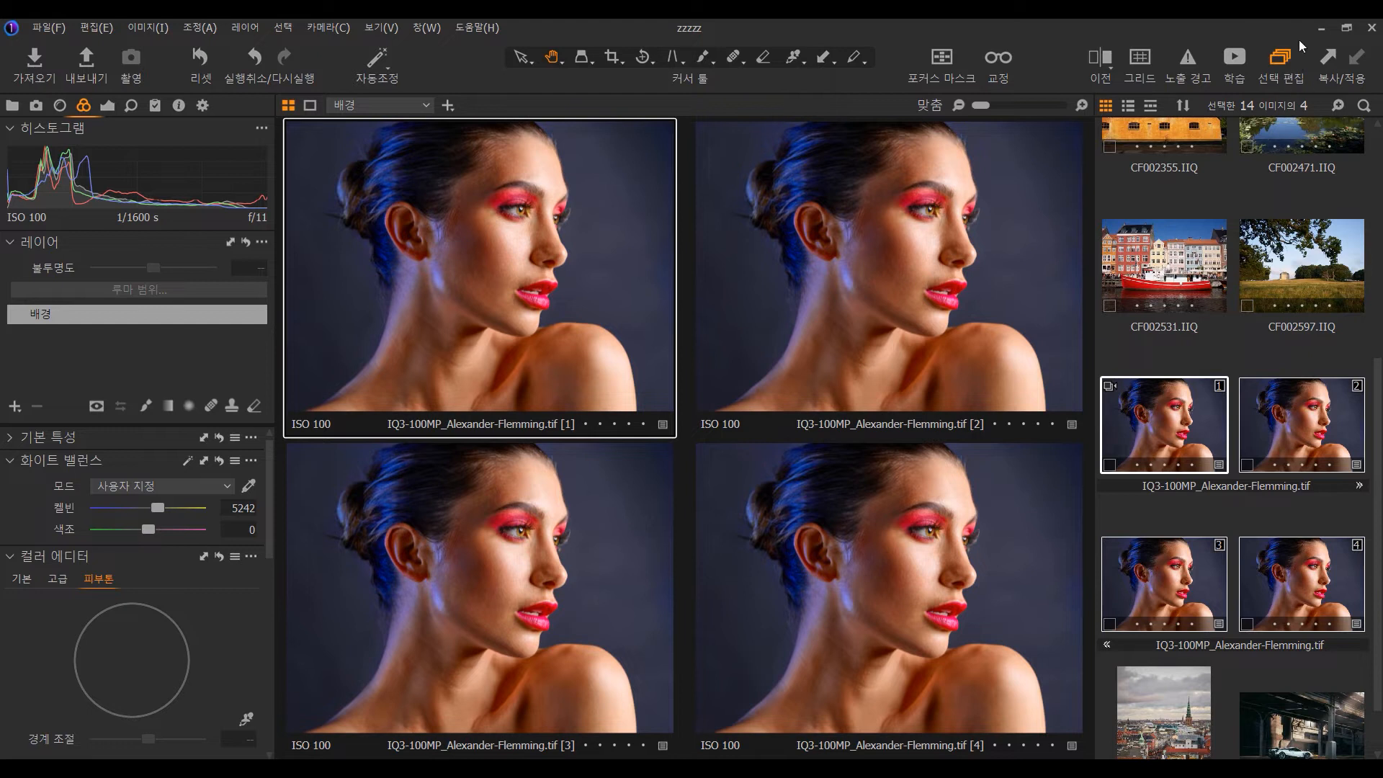
{"action": "left_click", "coordinate": [1221, 340]}
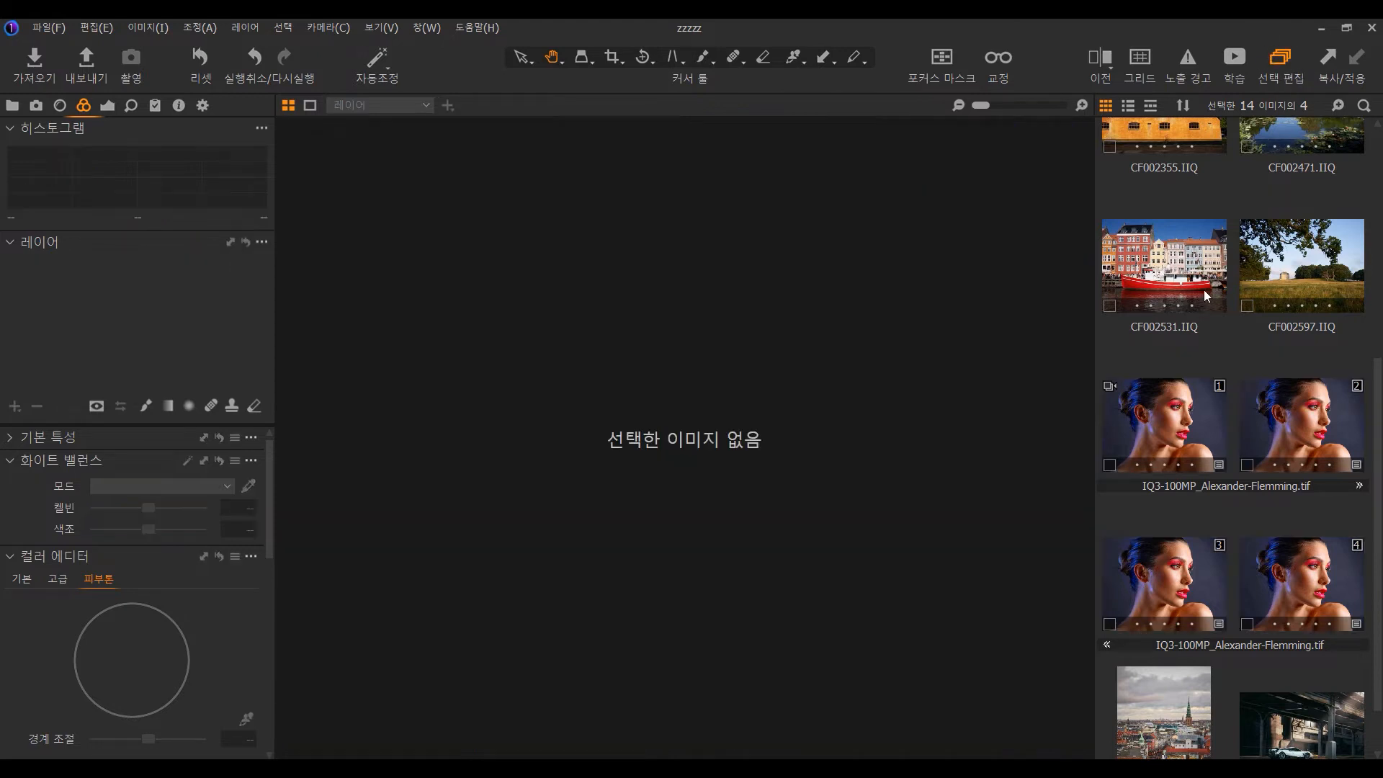
Step: Set the clarity of the yellow house image CF002355.IIQ to 100
{"action": "scroll", "coordinate": [1218, 273], "scroll_direction": "up", "scroll_amount": 5}
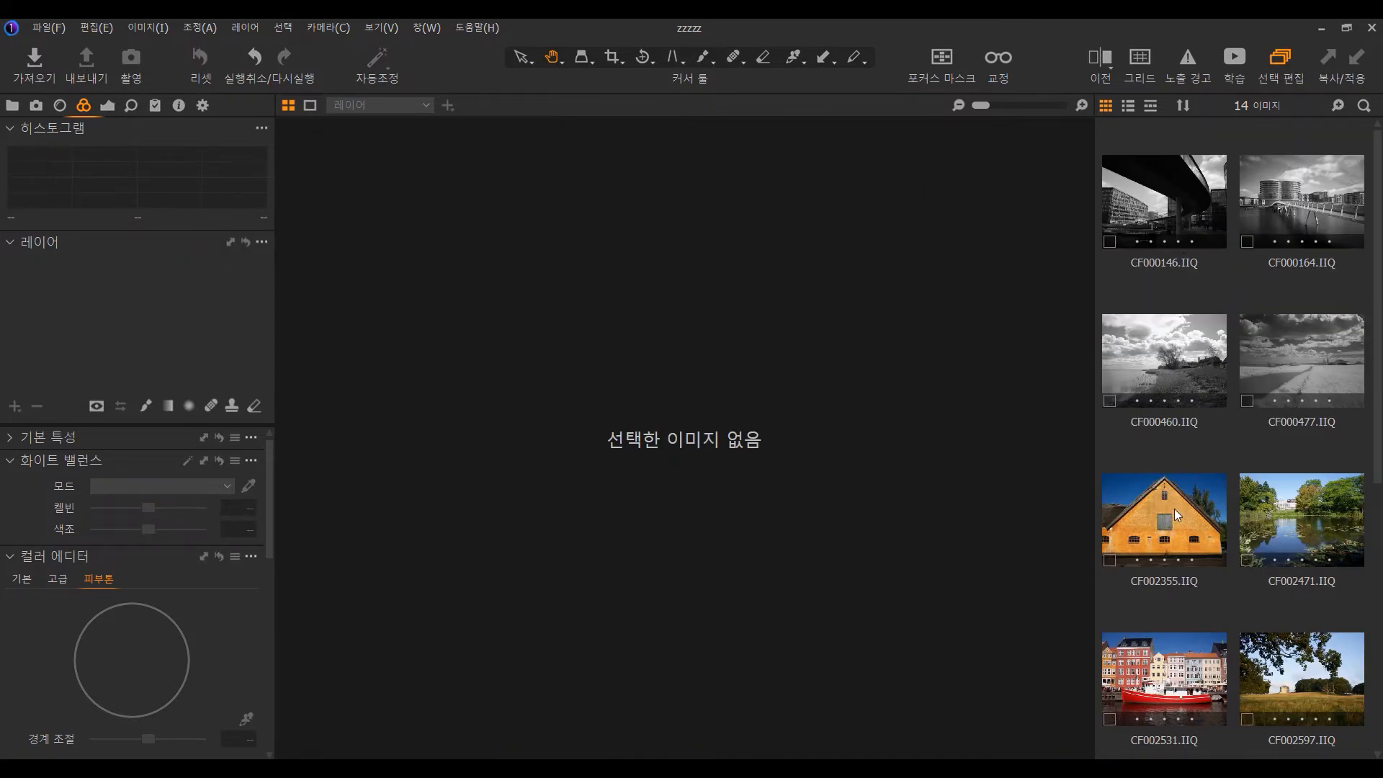
{"action": "left_click", "coordinate": [1174, 509]}
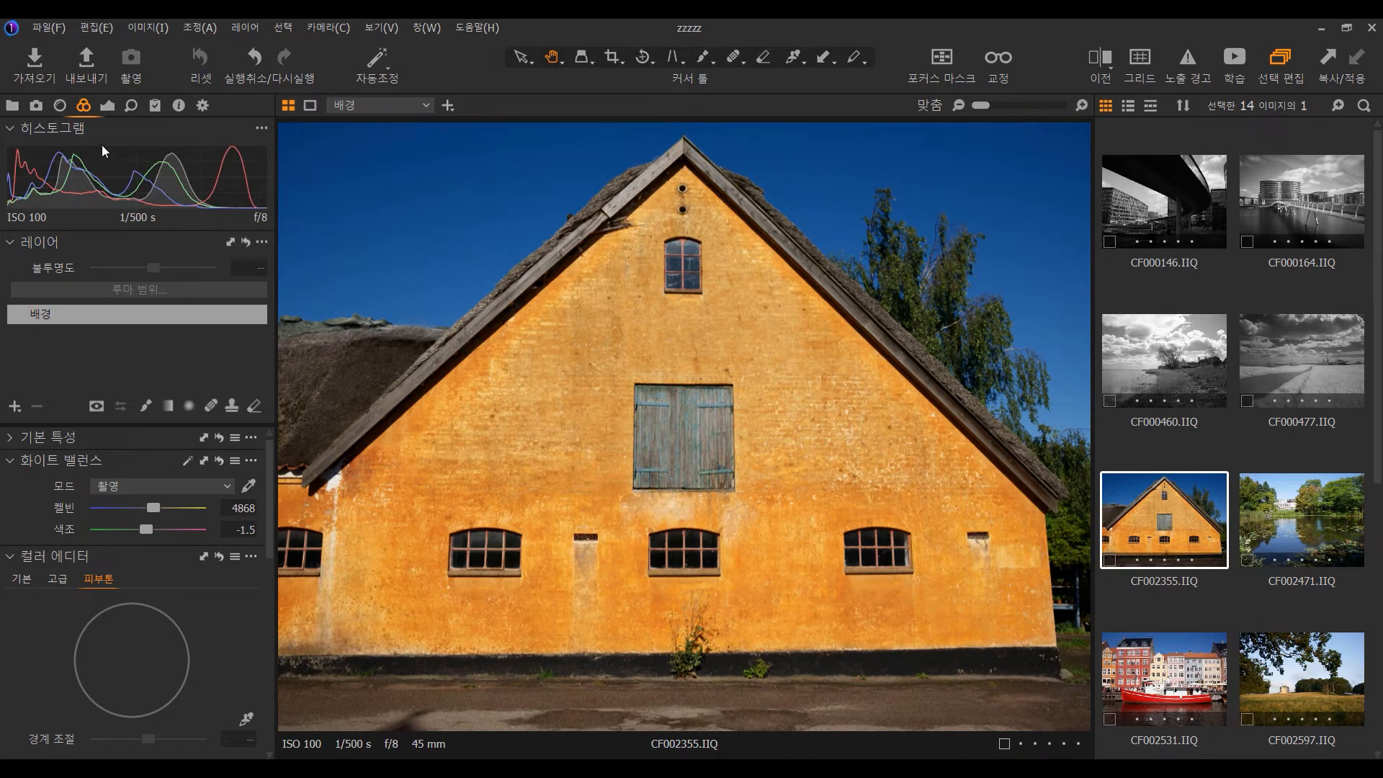
{"action": "left_click", "coordinate": [108, 108]}
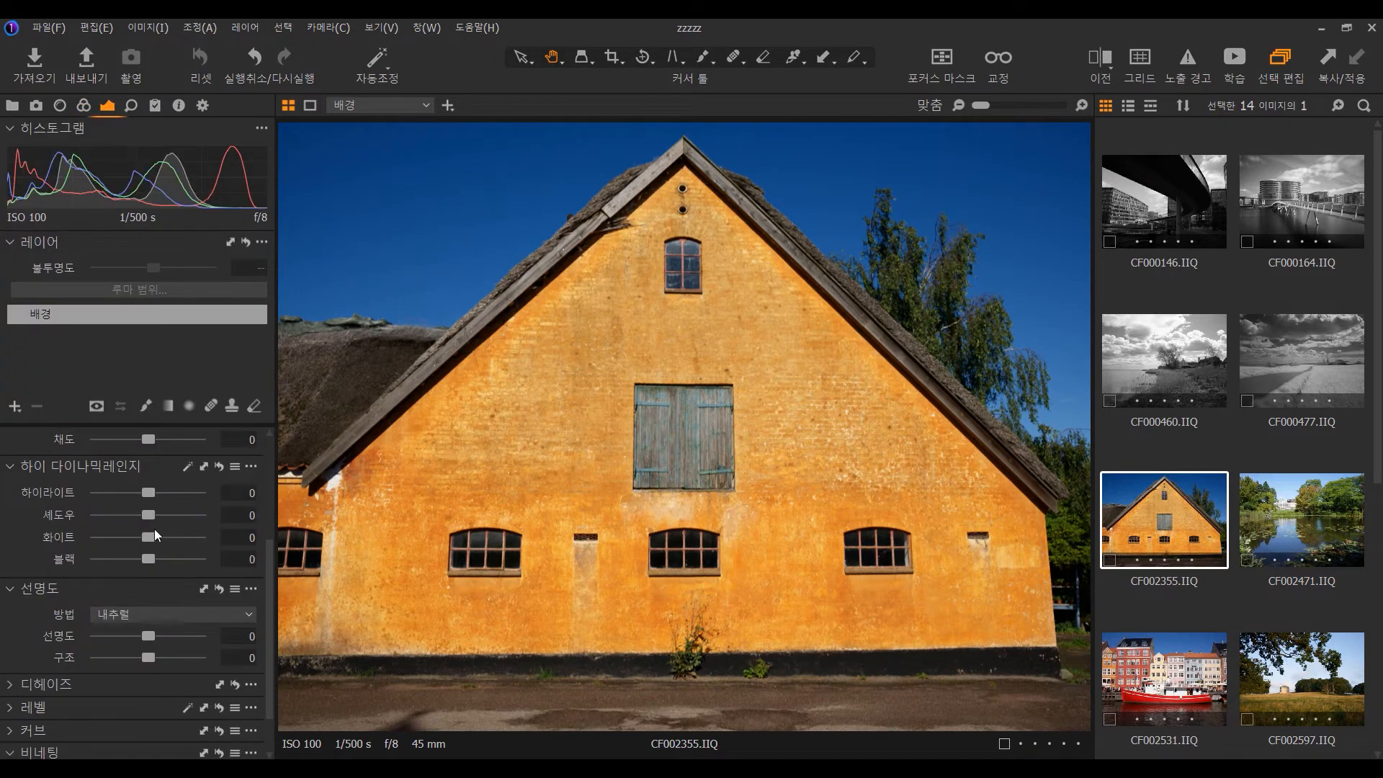
{"action": "left_click", "coordinate": [215, 638]}
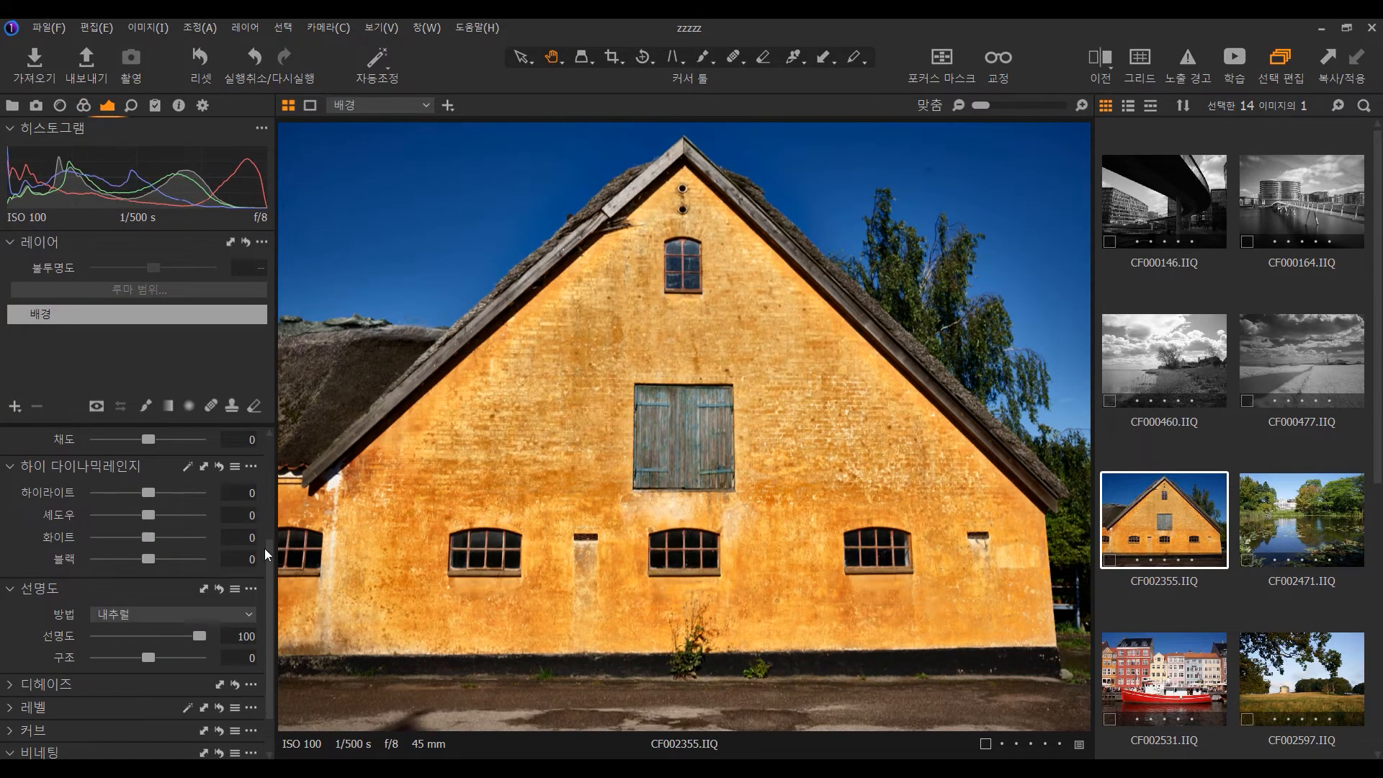
Step: Set the yellow house image's contrast to 50 and apply its adjustments to CF002471.IIQ, CF002531.IIQ and CF002597.IIQ
{"action": "left_click", "coordinate": [261, 469]}
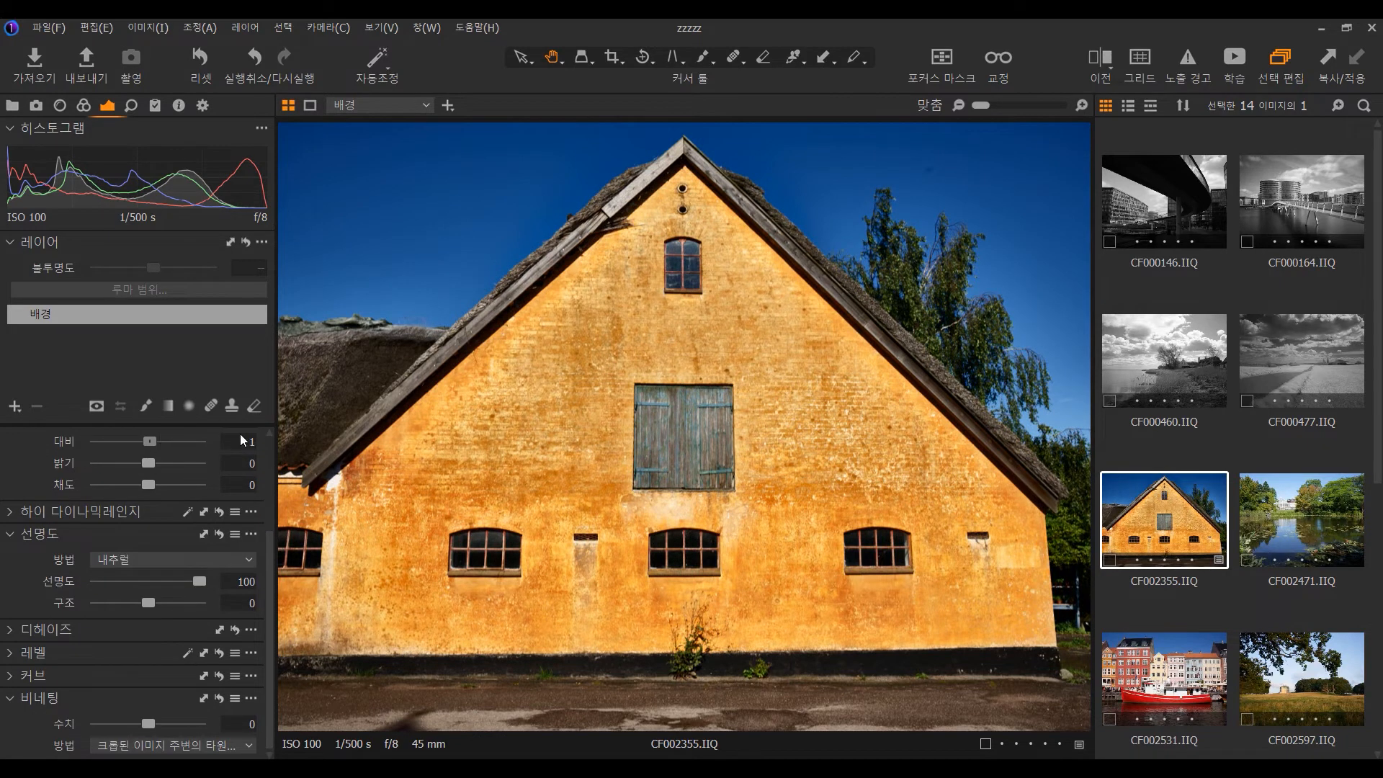
{"action": "left_click_drag", "start_coordinate": [241, 434], "coordinate": [245, 435]}
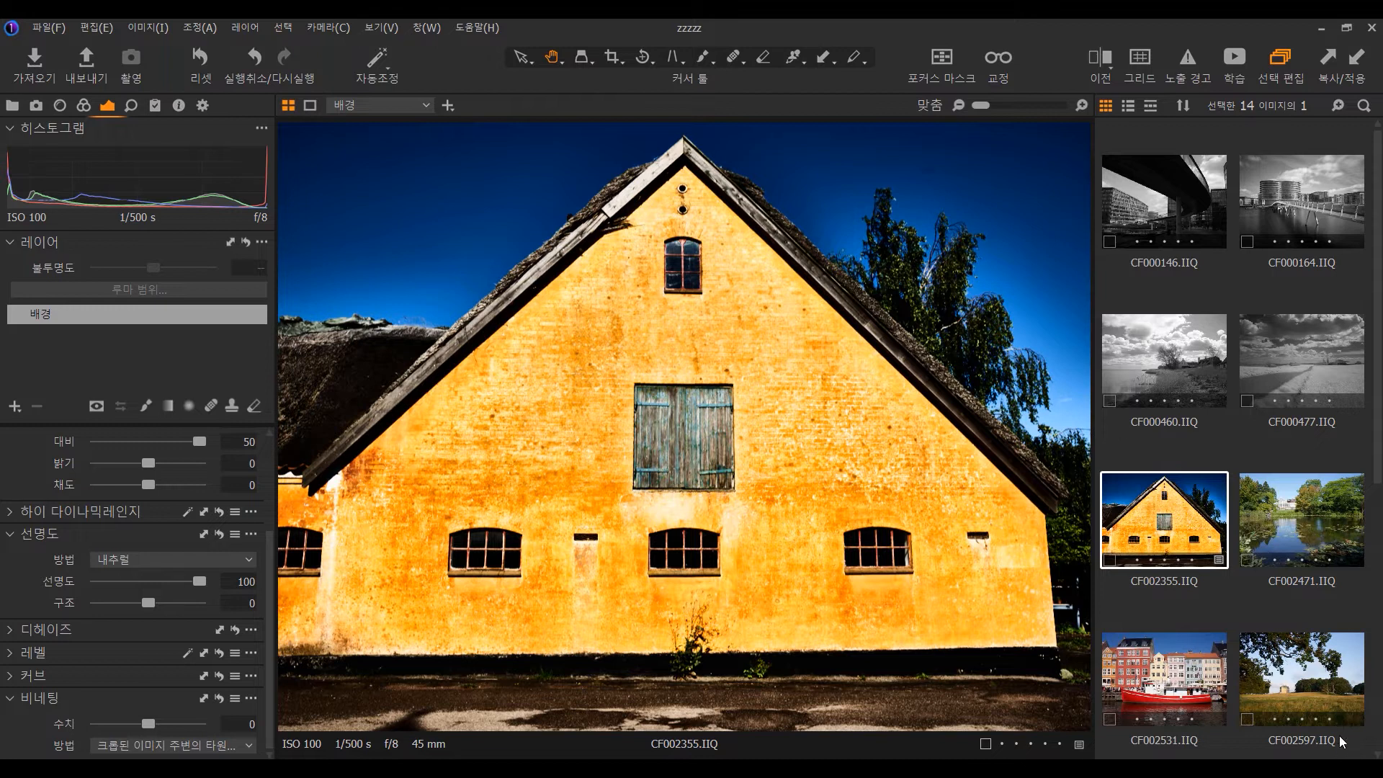
{"action": "left_click", "coordinate": [1313, 691], "text": "shift"}
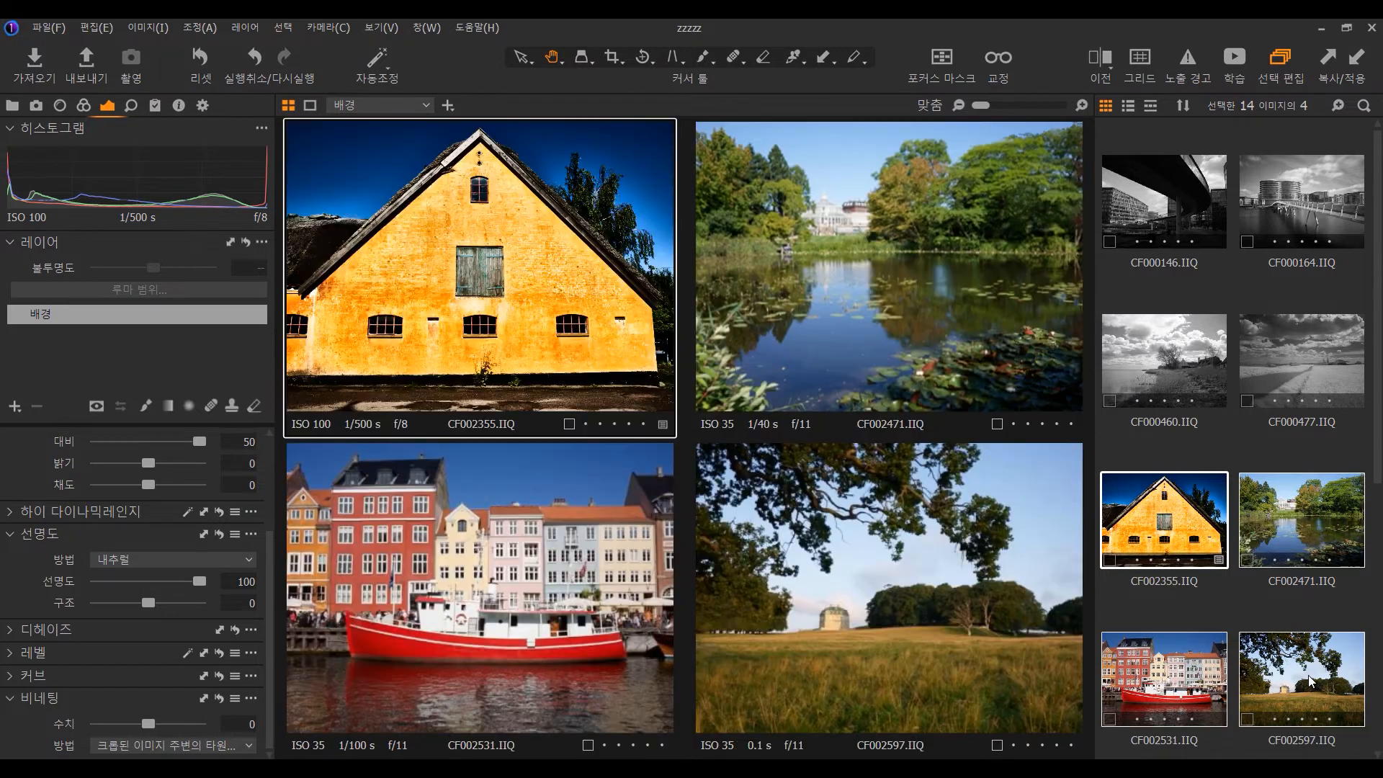
{"action": "left_click", "coordinate": [1355, 61]}
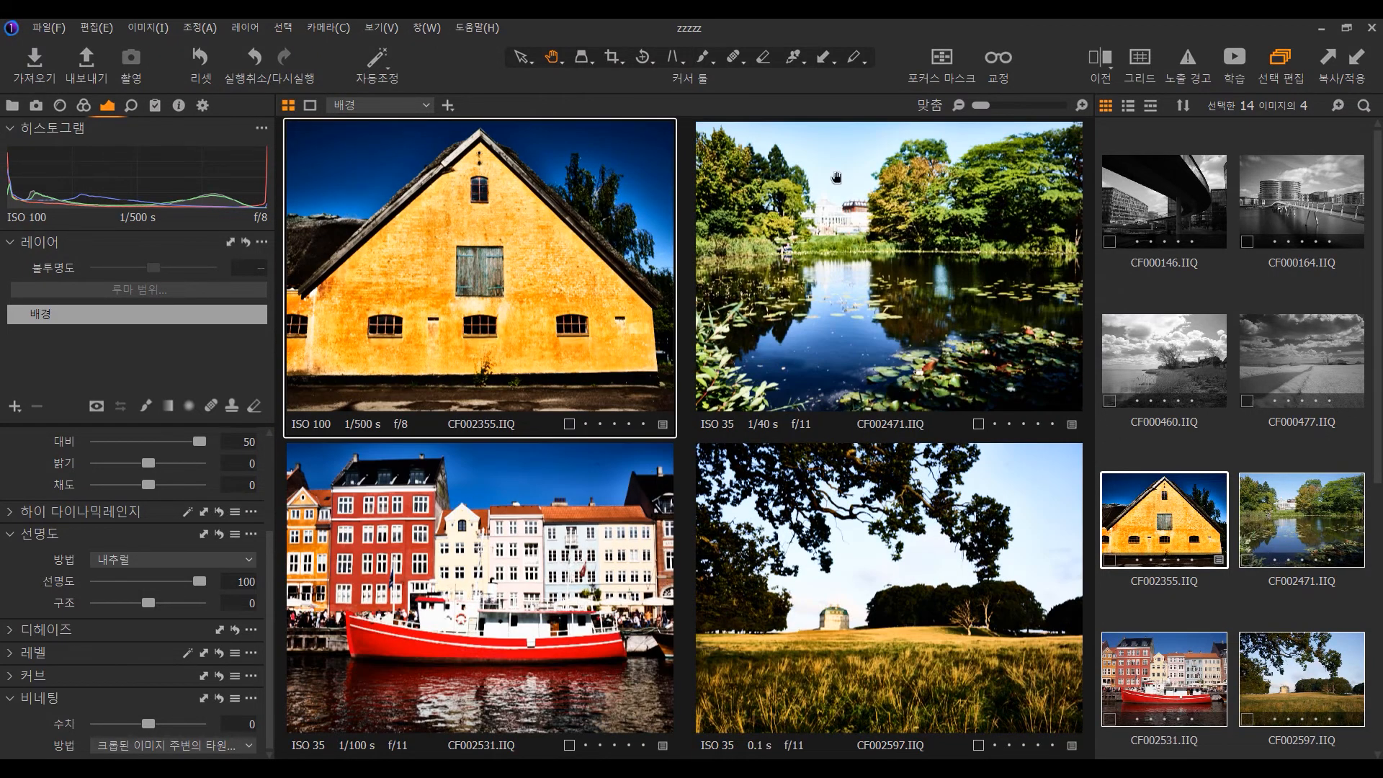
Step: Process the four selected images with the TIFF - Adobe RGB (1998) (8bit) recipe and start the paused batch queue
{"action": "left_click", "coordinate": [202, 106]}
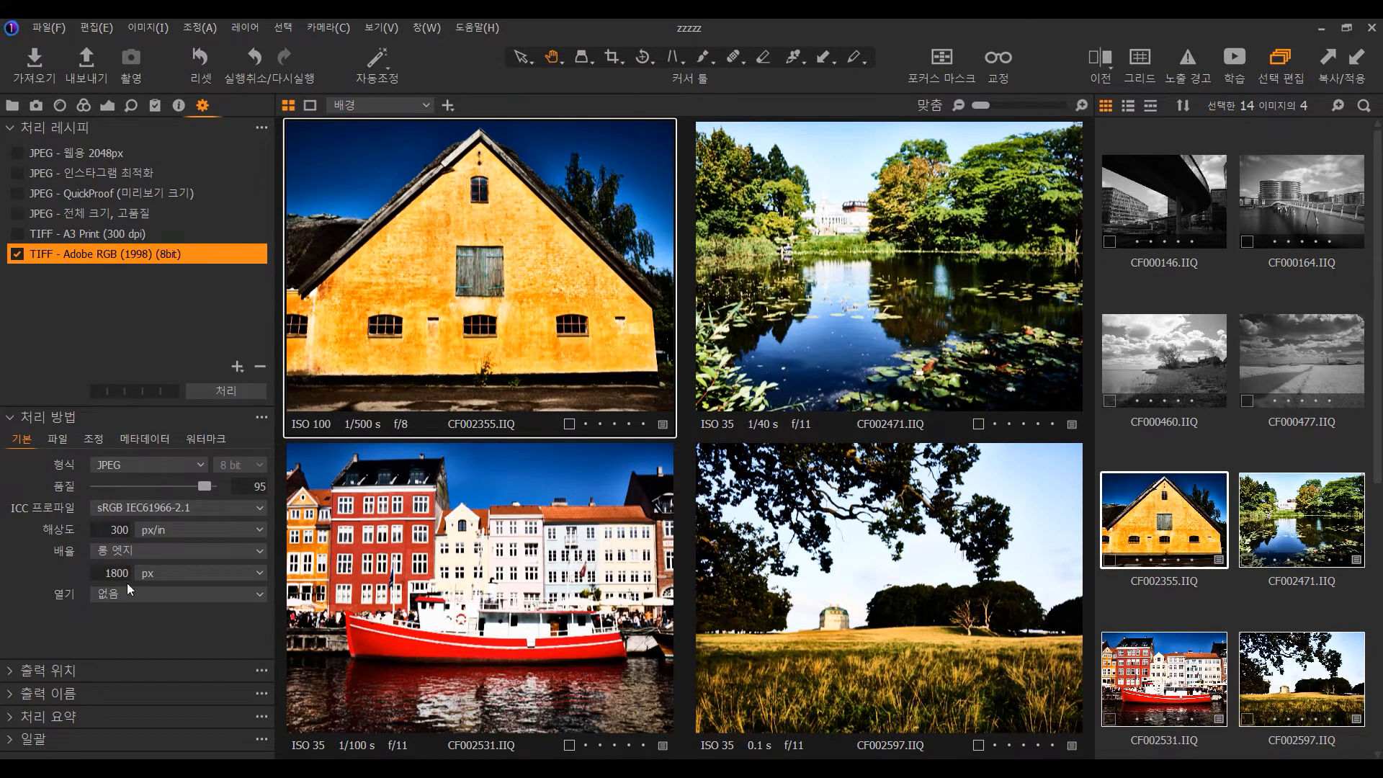
{"action": "left_click", "coordinate": [254, 396]}
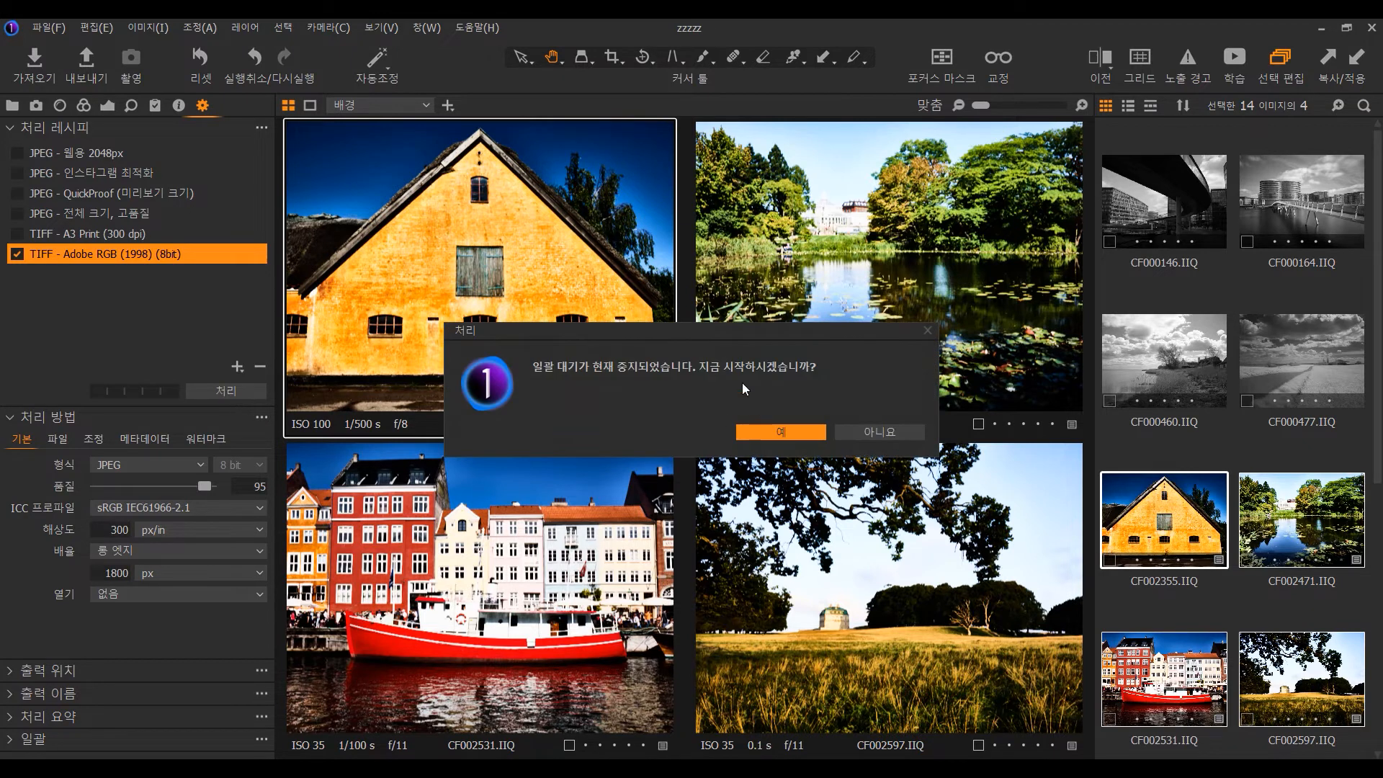
{"action": "left_click", "coordinate": [773, 426]}
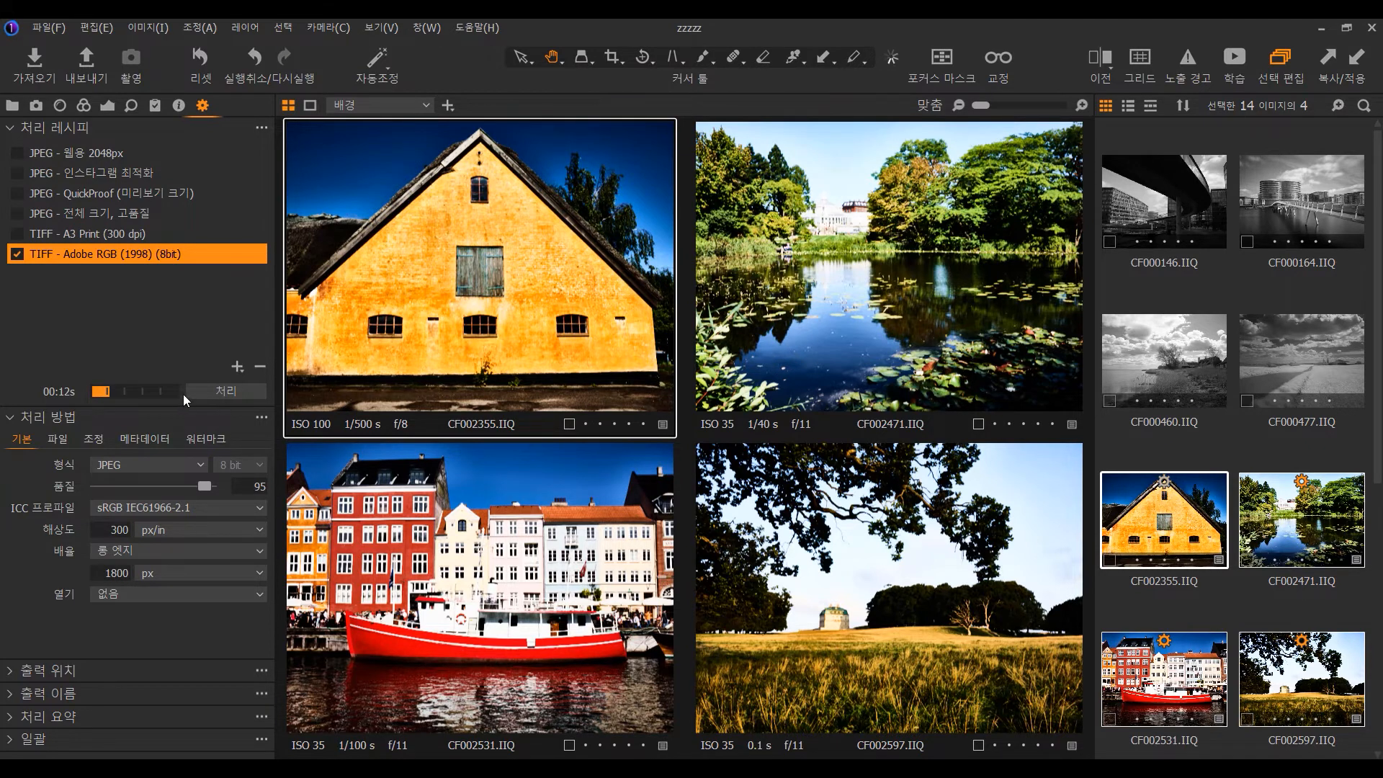
Step: Stop the batch queue and remove the waiting jobs for CF002471.IIQ, CF002531.IIQ and CF002597.IIQ
{"action": "left_click", "coordinate": [18, 739]}
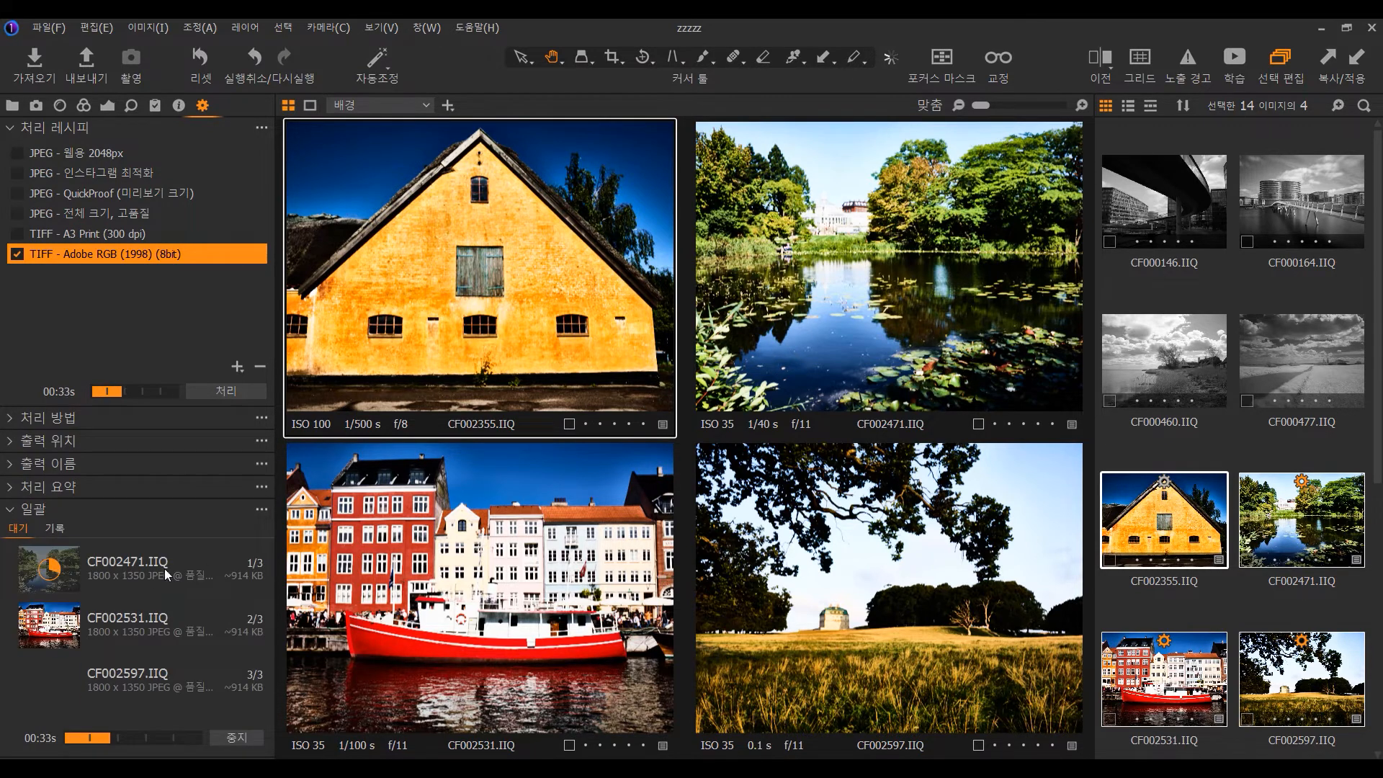
{"action": "left_click", "coordinate": [167, 580]}
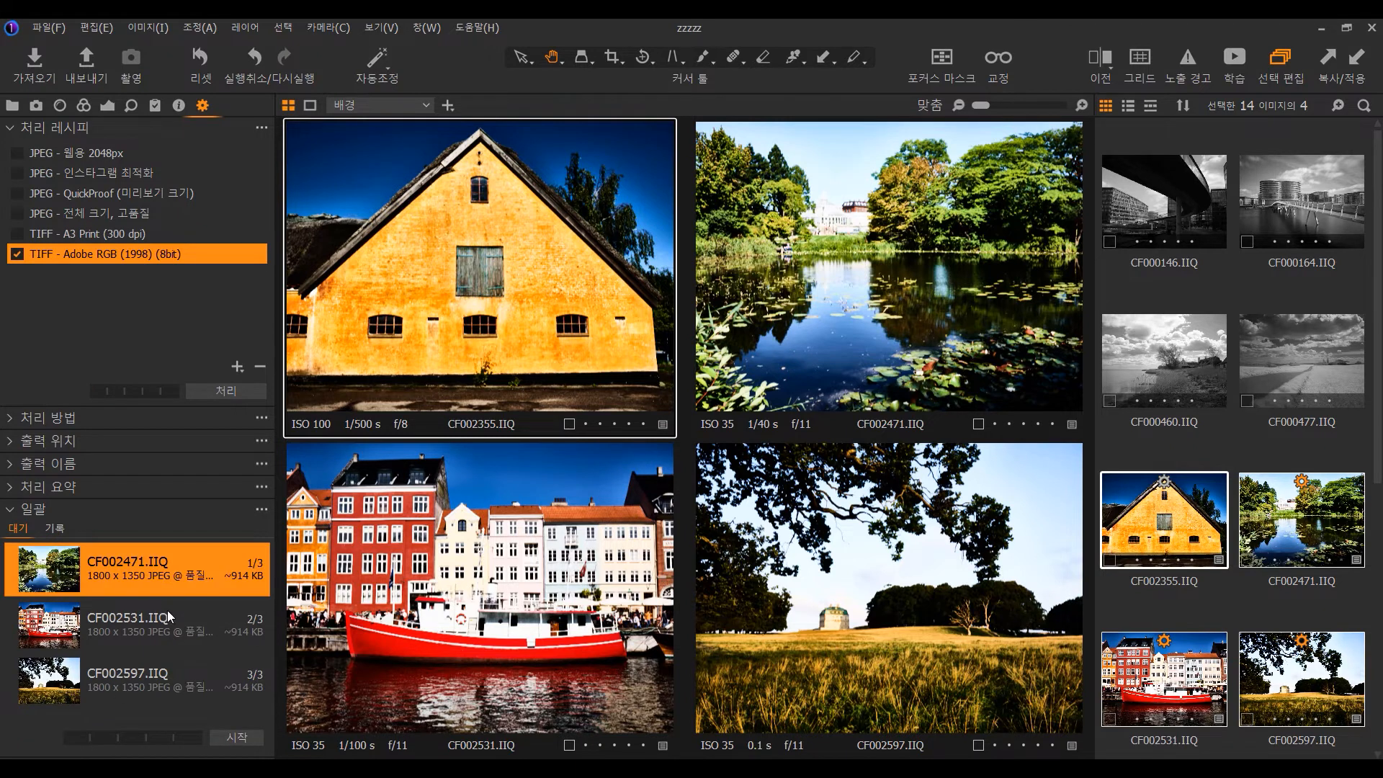
{"action": "left_click", "coordinate": [160, 670], "text": "shift"}
{"action": "key", "text": "Delete"}
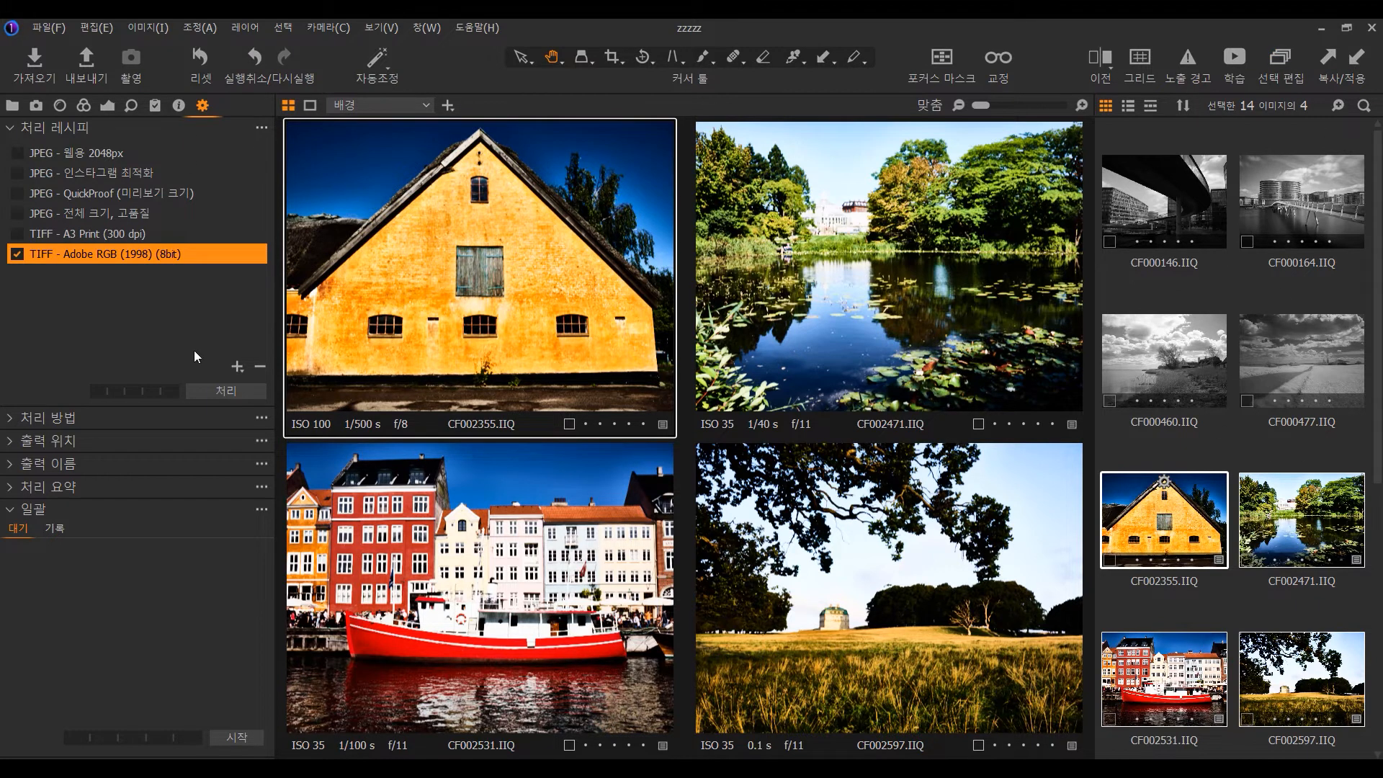
Step: Start processing the four selected images with Edit Selected Variants turned off, and cancel the request
{"action": "left_click", "coordinate": [218, 397]}
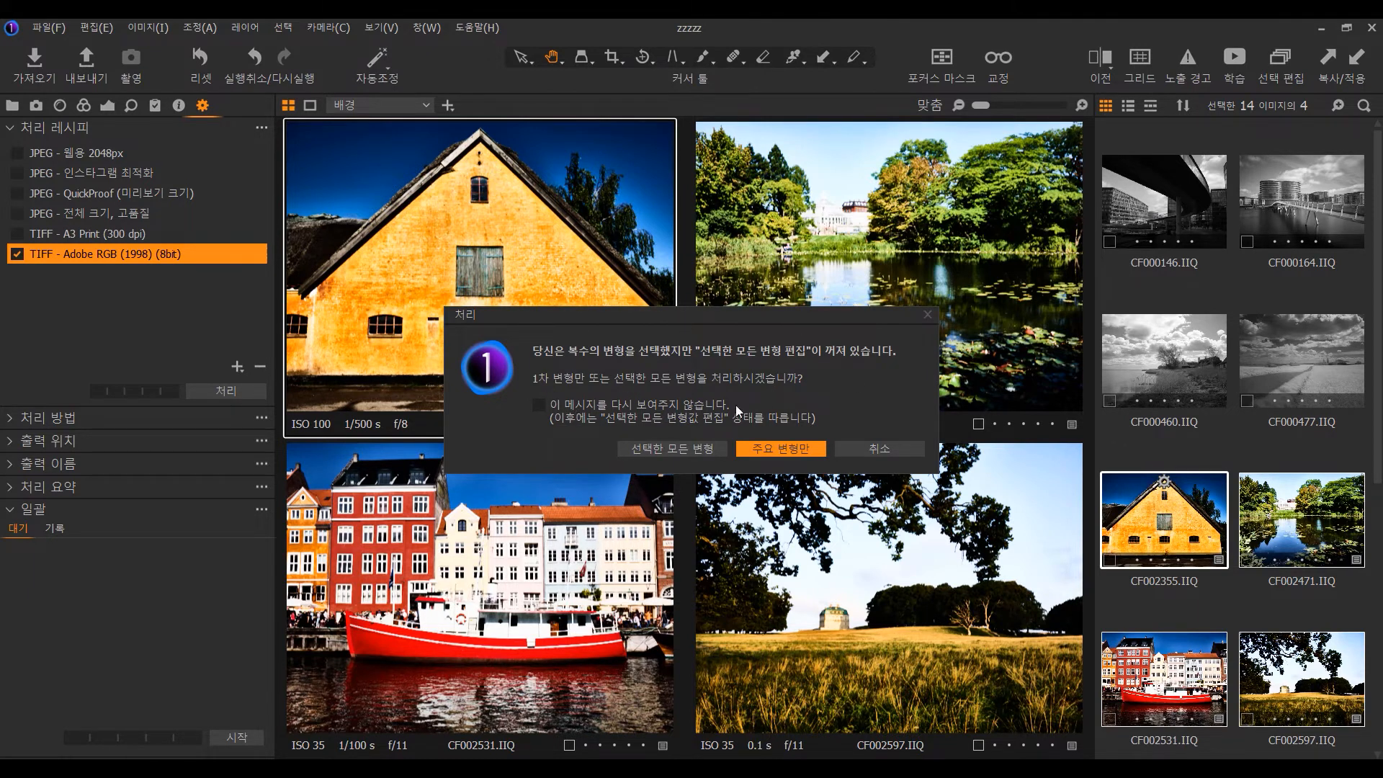
{"action": "left_click", "coordinate": [872, 446]}
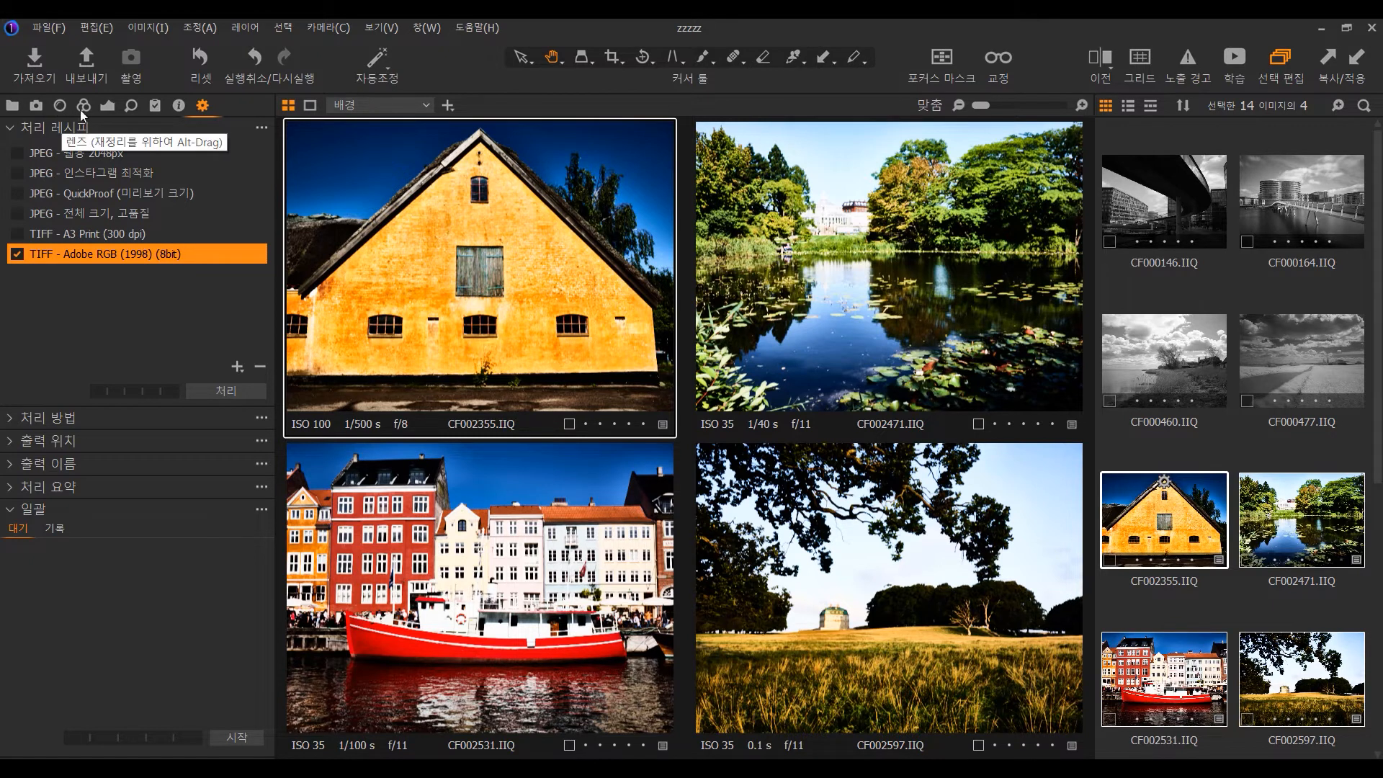
Step: Replace the current image selection with all four portrait variants and show their exposure tools
{"action": "left_click", "coordinate": [1190, 271]}
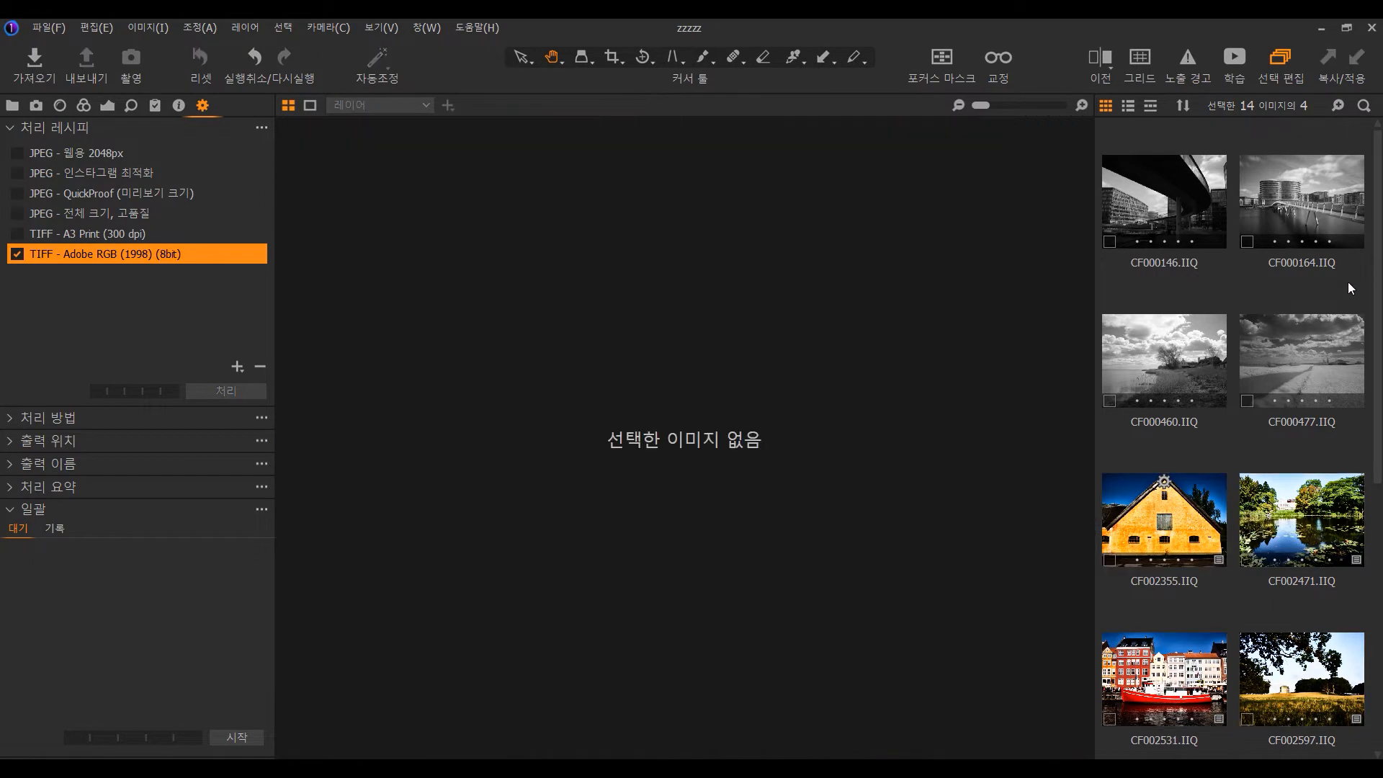
{"action": "scroll", "coordinate": [1348, 282], "scroll_direction": "down", "scroll_amount": 5}
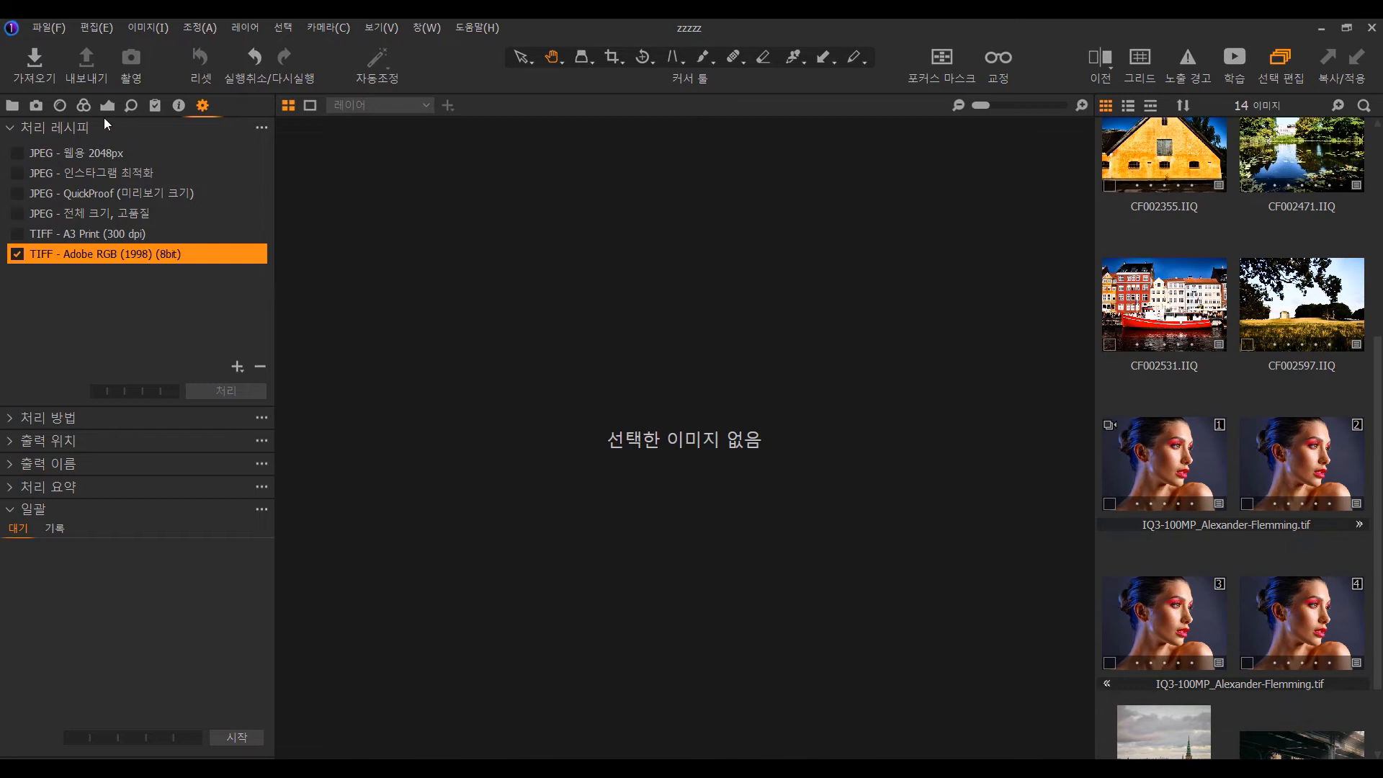
{"action": "left_click", "coordinate": [108, 107]}
{"action": "left_click", "coordinate": [1181, 466]}
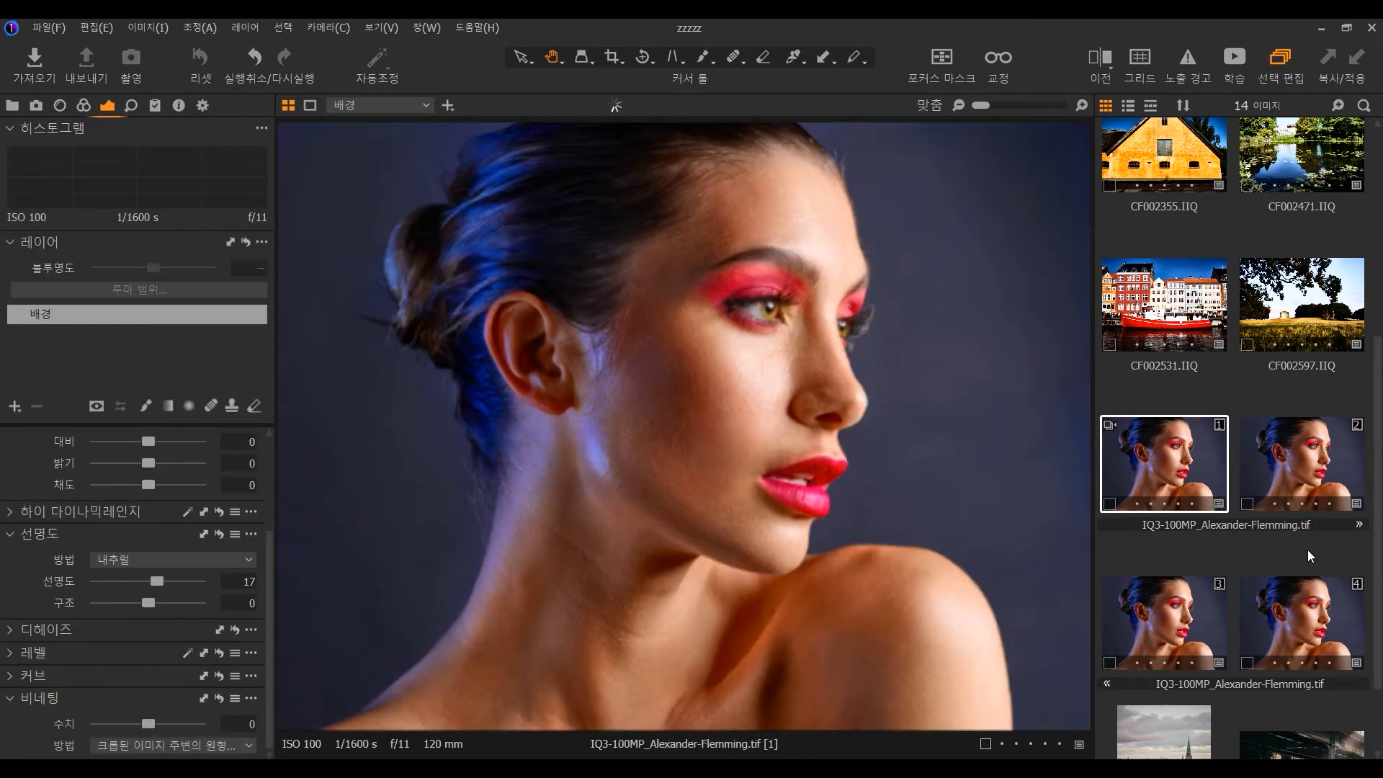
{"action": "left_click", "coordinate": [1323, 619], "text": "shift"}
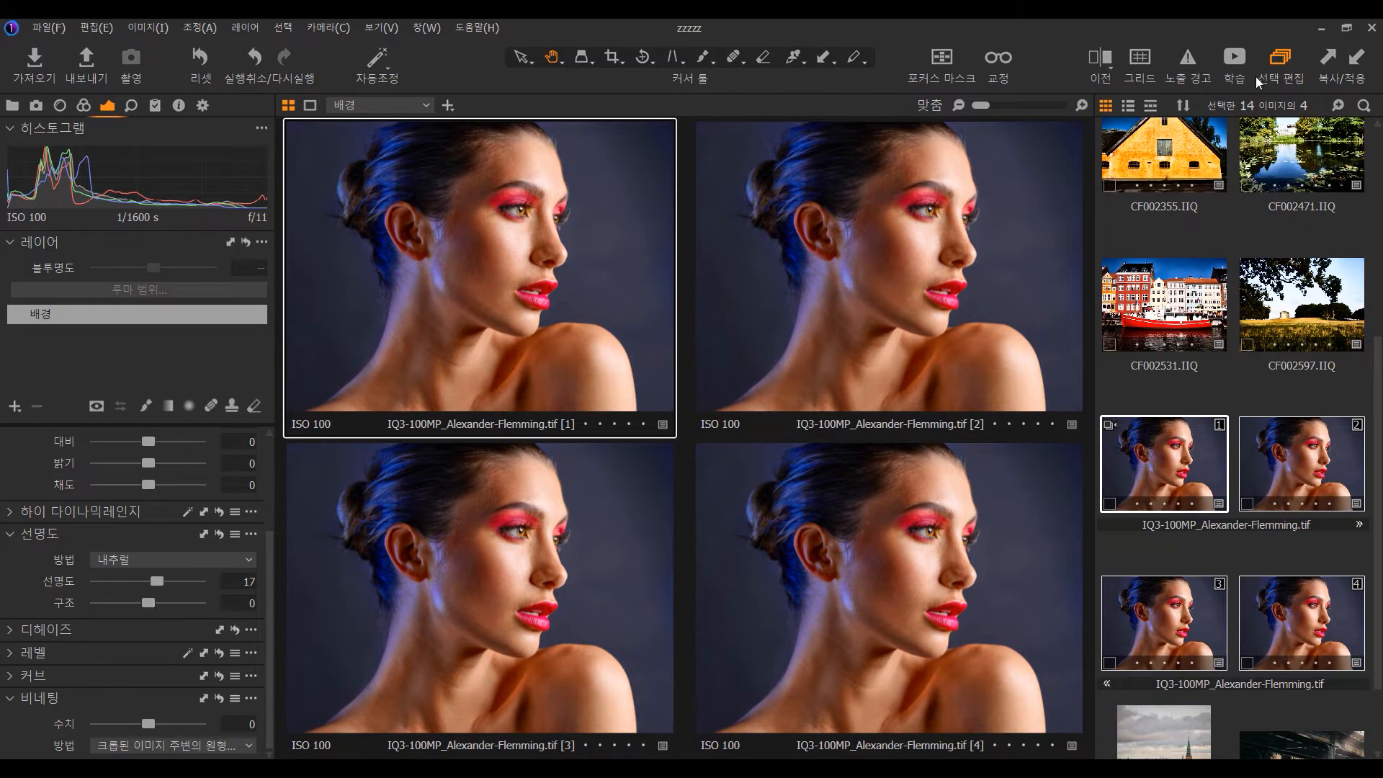
Step: Turn off Edit Selected Variants and apply the Color Effects - Creative 3 style only to portrait variant 2
{"action": "left_click", "coordinate": [154, 105]}
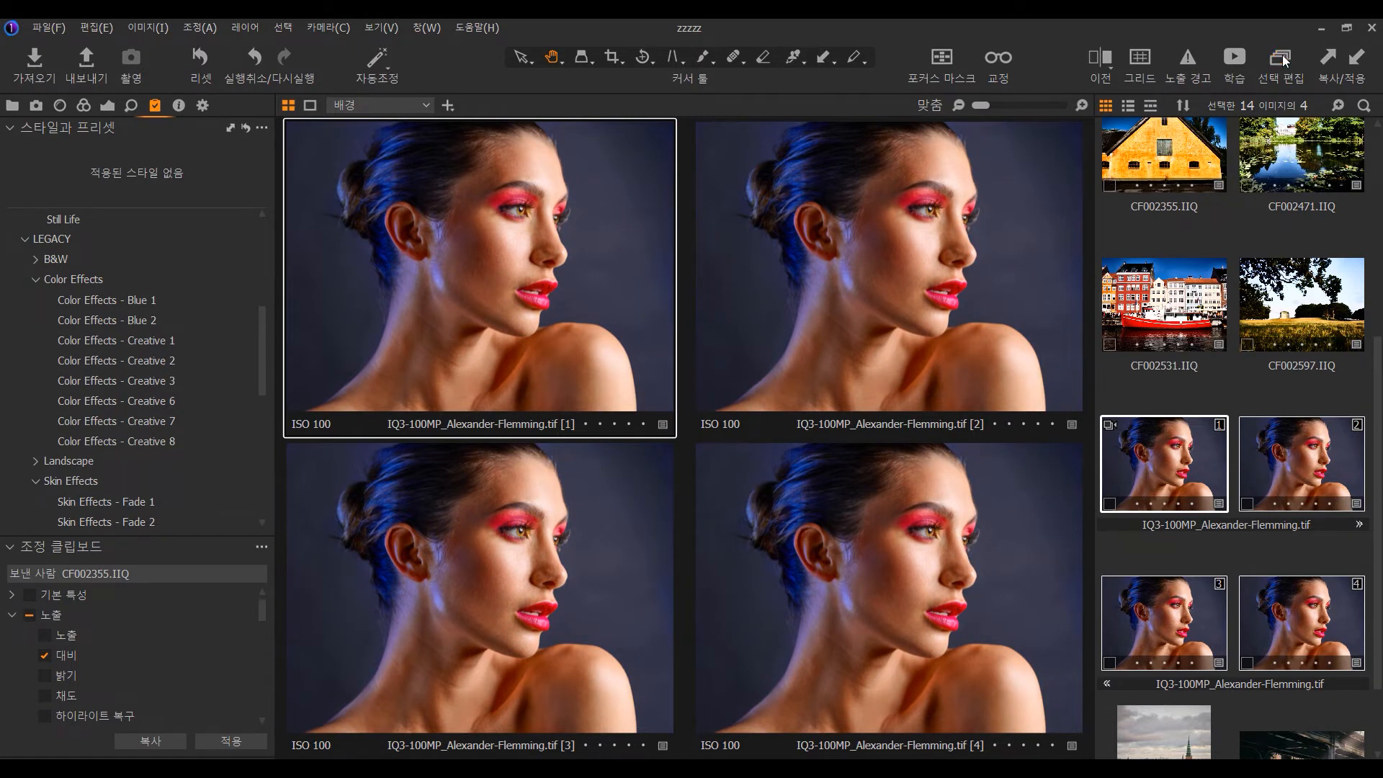
{"action": "left_click", "coordinate": [1344, 462]}
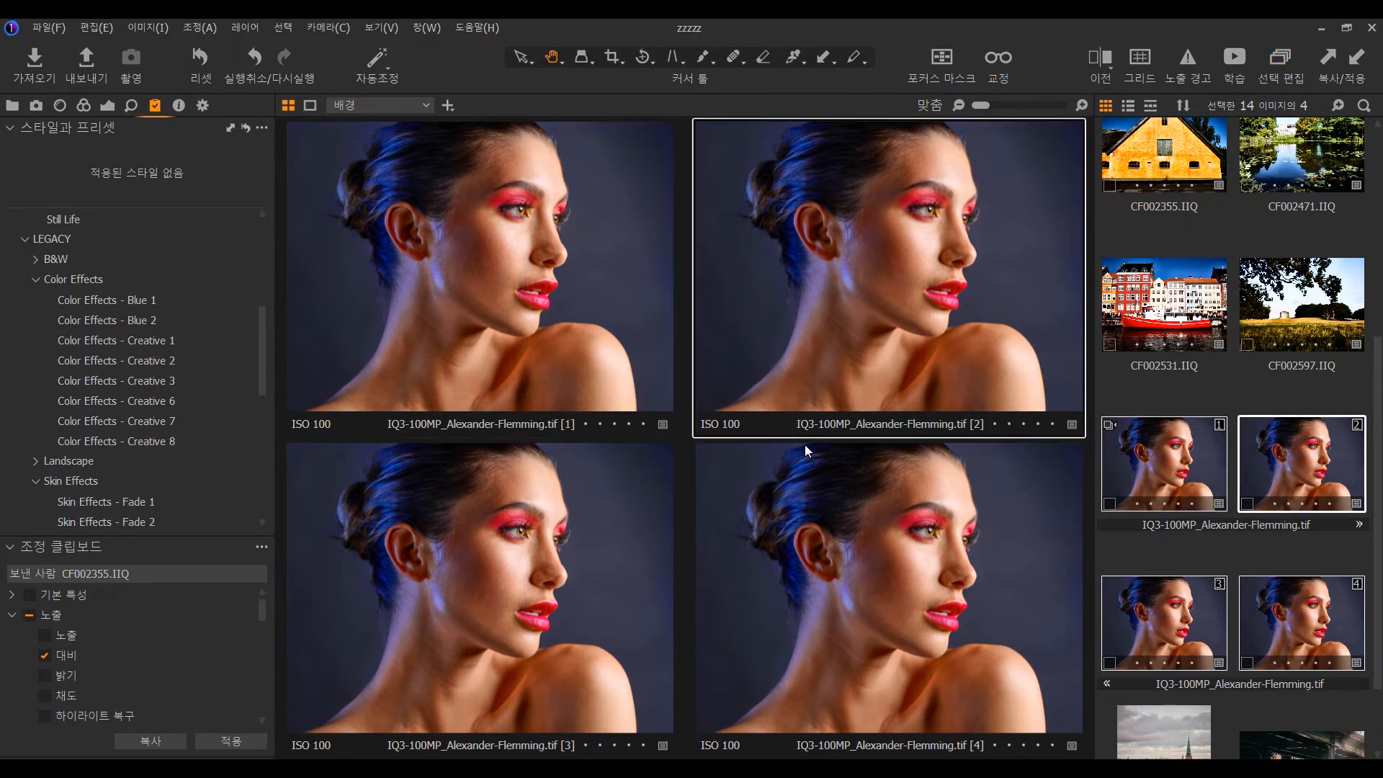
{"action": "left_click", "coordinate": [147, 378]}
Step: Apply the B&W - Portrait 1 style to portrait variant 3 and B&W - Portrait 6 to variant 4
{"action": "left_click", "coordinate": [1183, 646]}
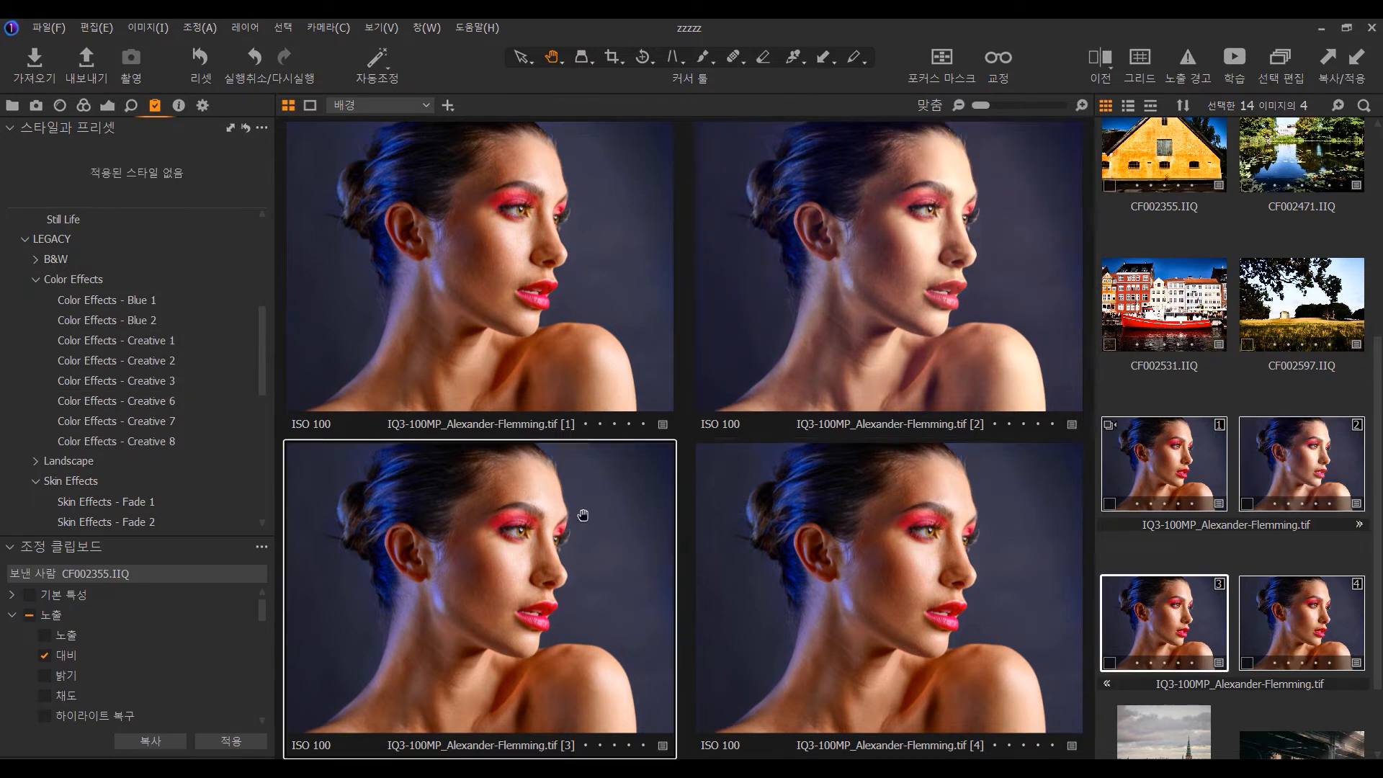
{"action": "left_click", "coordinate": [35, 259]}
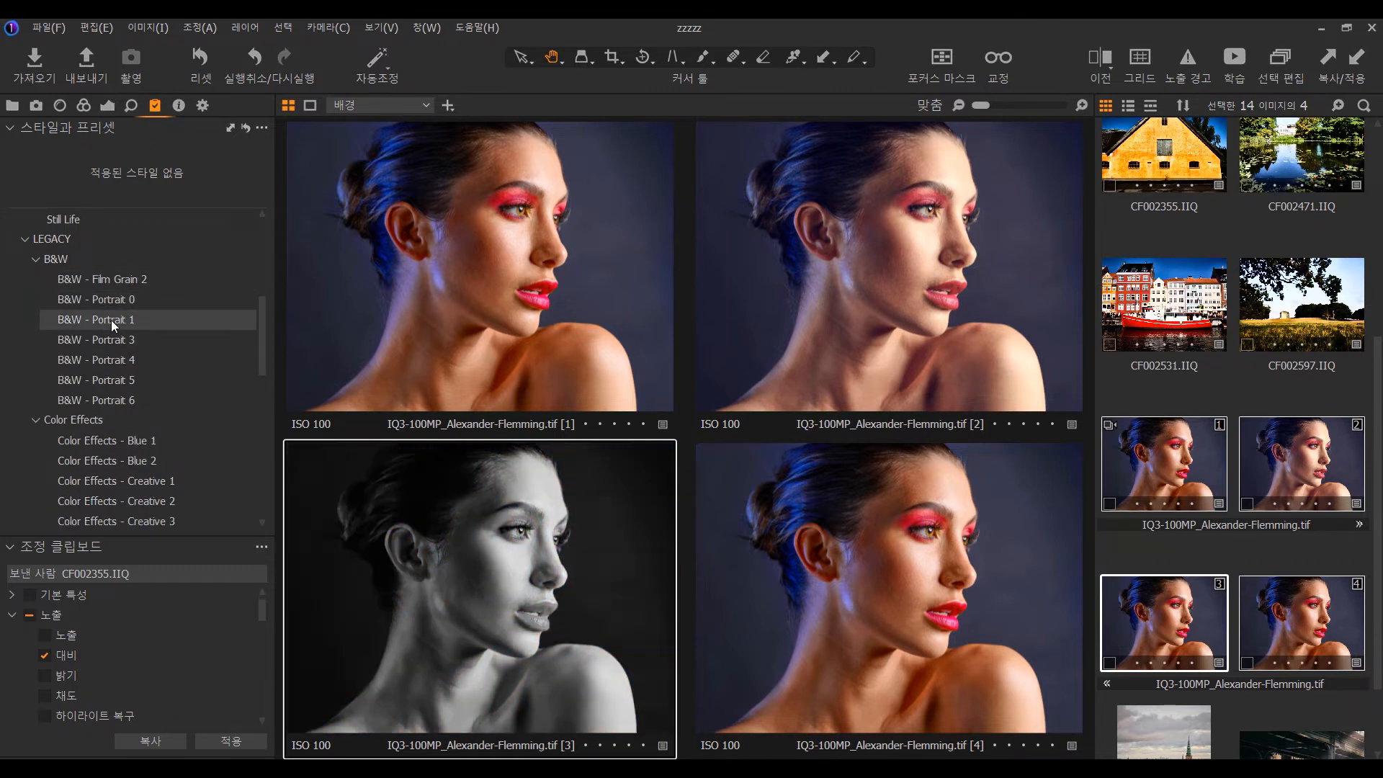
{"action": "left_click", "coordinate": [111, 320]}
{"action": "left_click", "coordinate": [954, 582]}
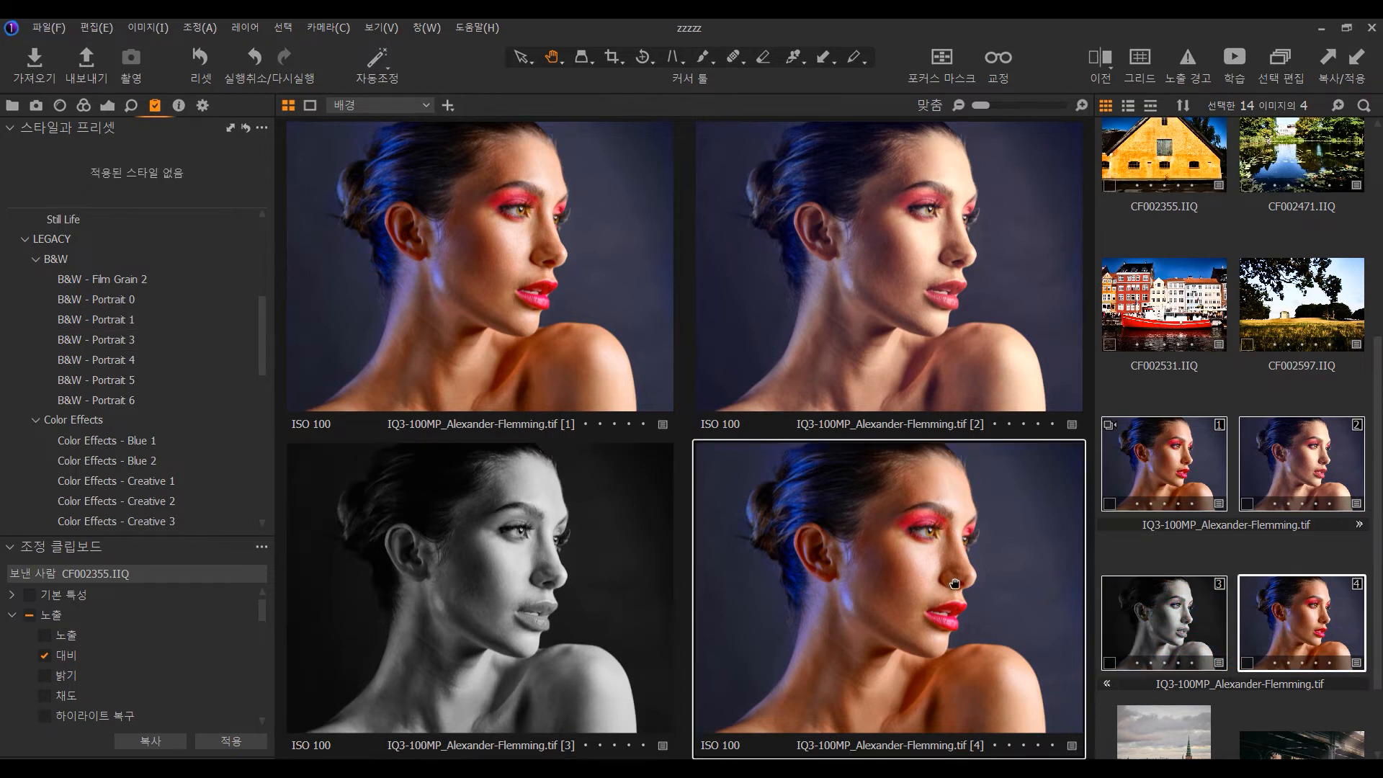
{"action": "left_click", "coordinate": [128, 402]}
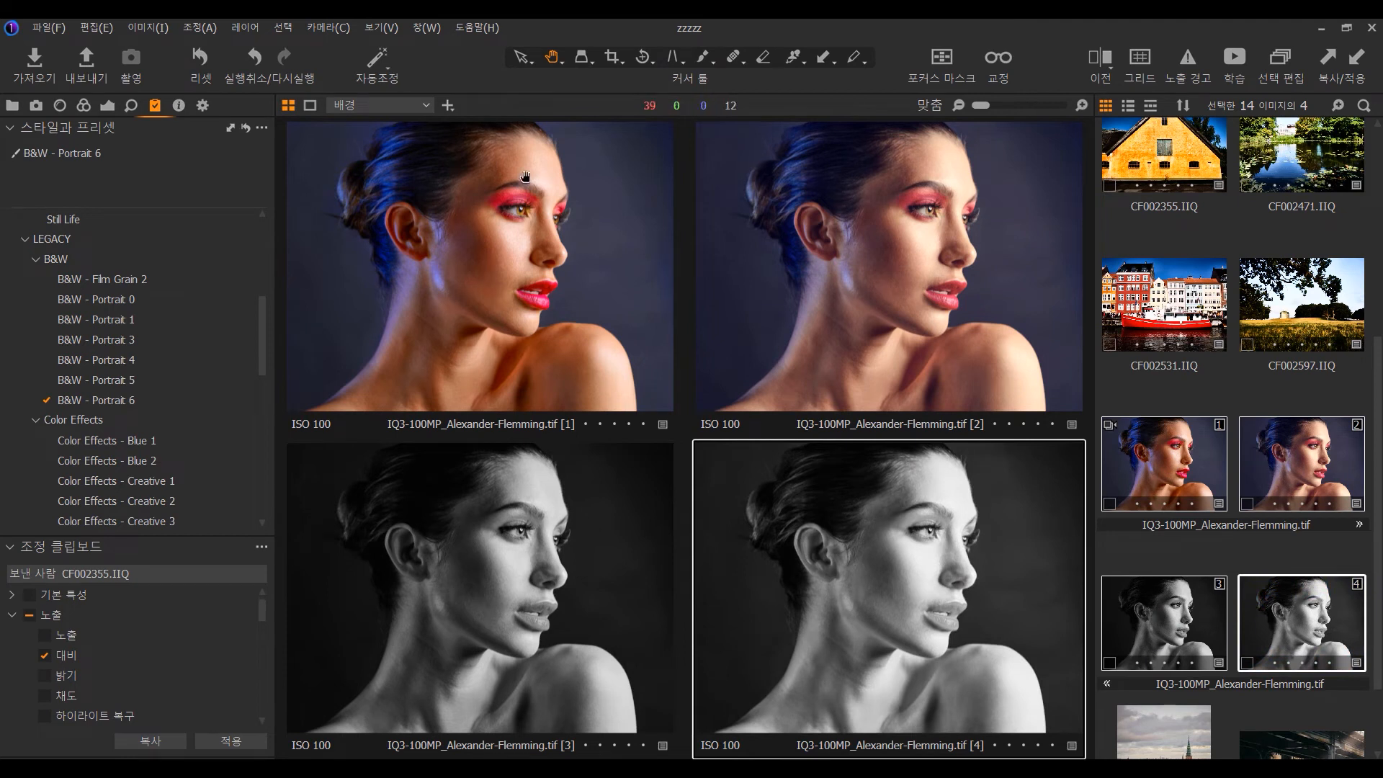
Step: Compare the eye area across all four portrait variants at 17% magnification
{"action": "scroll", "coordinate": [531, 245], "scroll_direction": "up", "scroll_amount": 3}
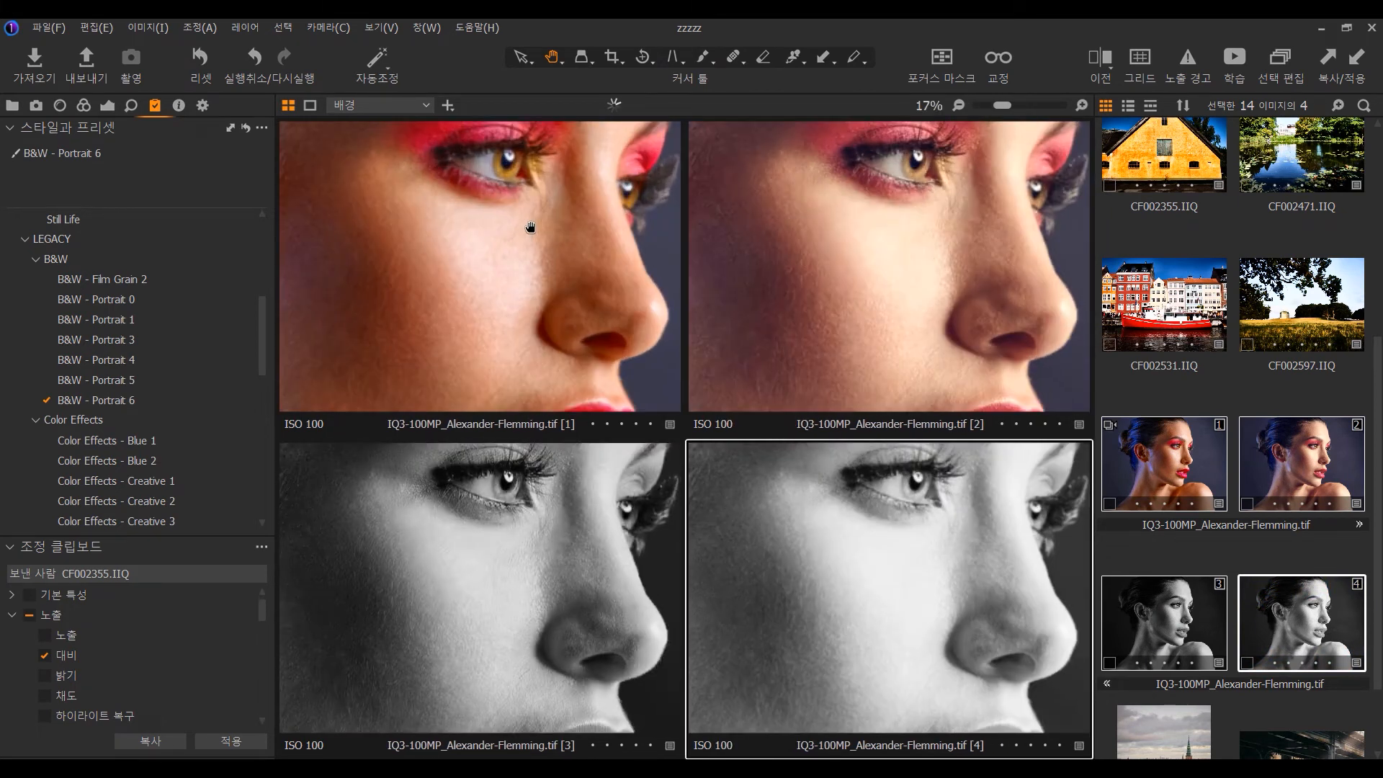
{"action": "left_click_drag", "start_coordinate": [531, 228], "coordinate": [504, 312]}
{"action": "left_click", "coordinate": [885, 277]}
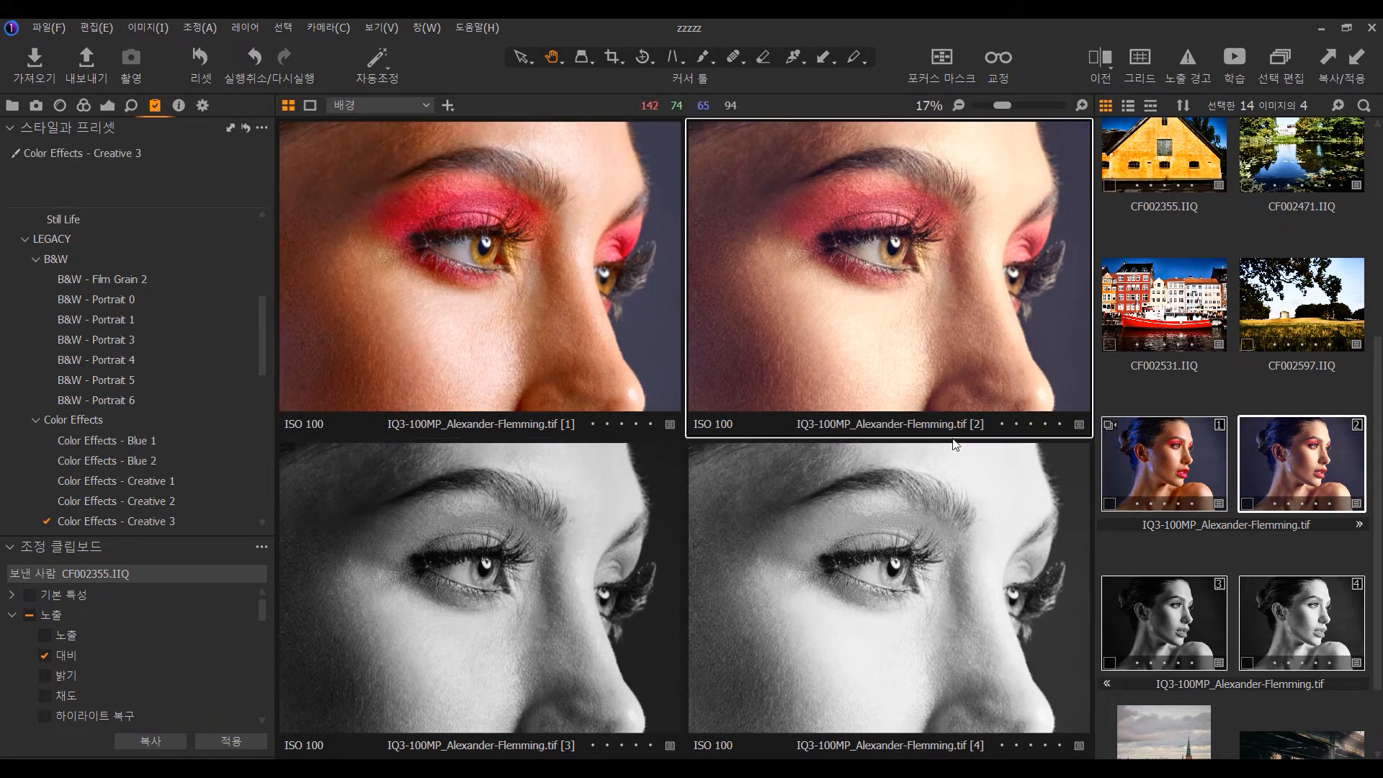
{"action": "left_click_drag", "start_coordinate": [967, 530], "coordinate": [1004, 525]}
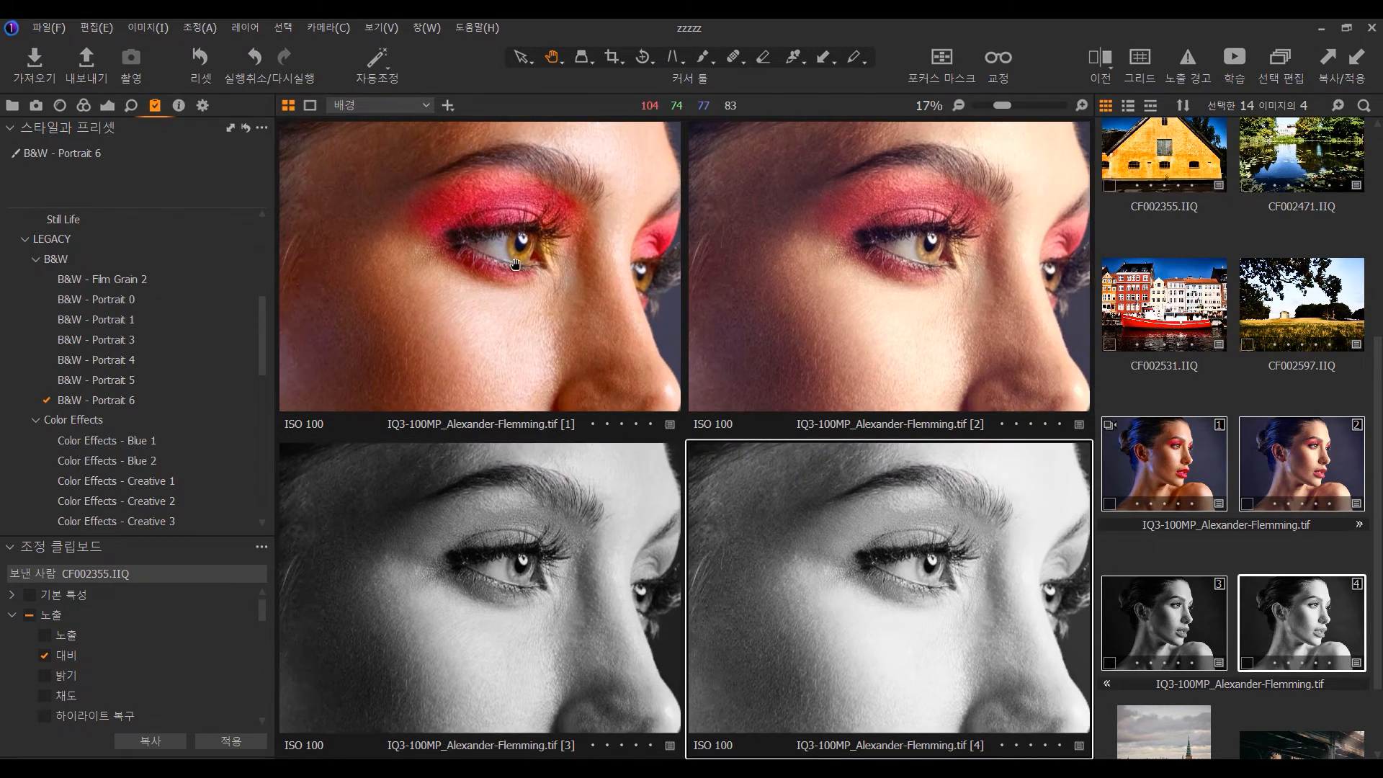
Step: Turn Edit Selected Variants back on and delete portrait variants 4, 3 and 2, keeping only variant 1
{"action": "left_click", "coordinate": [1286, 62]}
{"action": "left_click", "coordinate": [1264, 540]}
{"action": "left_click", "coordinate": [1277, 615]}
{"action": "key", "text": "Delete"}
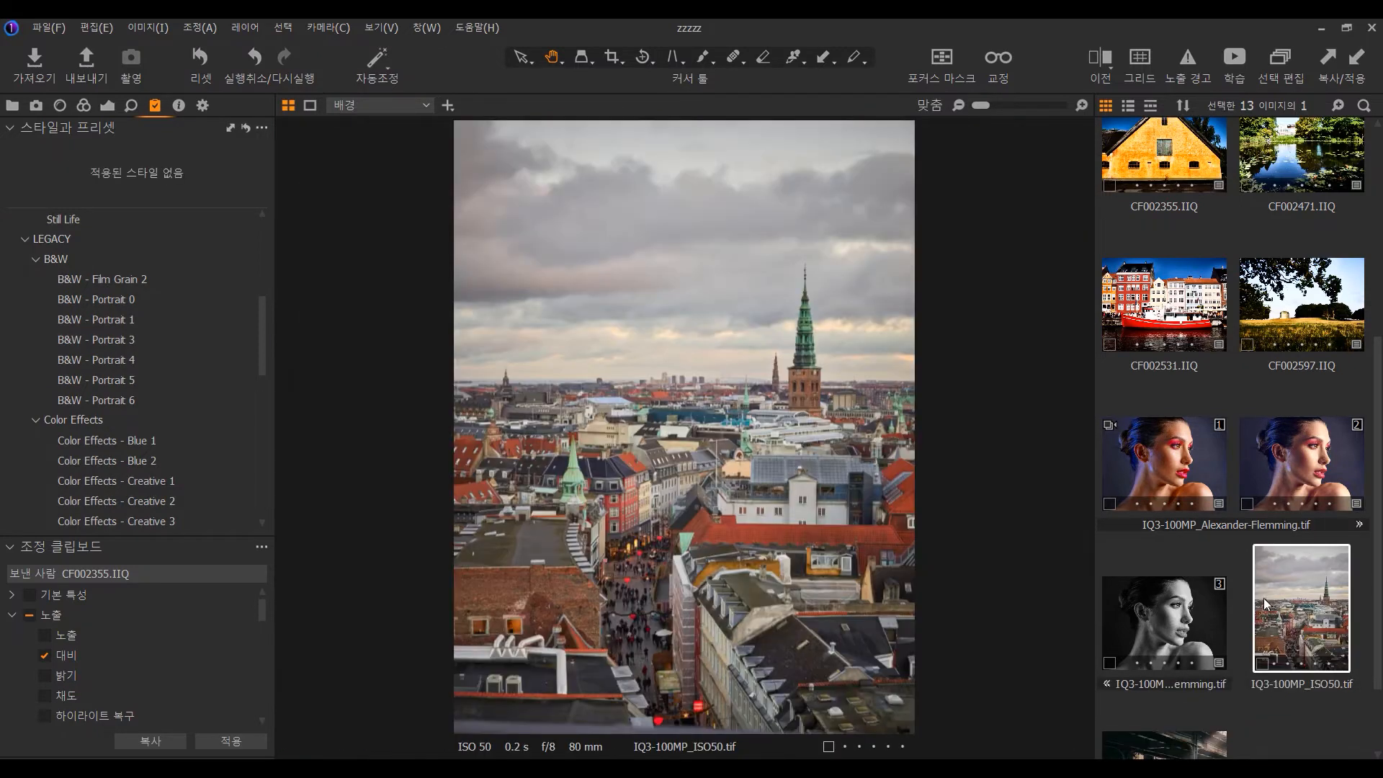
{"action": "left_click", "coordinate": [1172, 609]}
{"action": "key", "text": "Delete"}
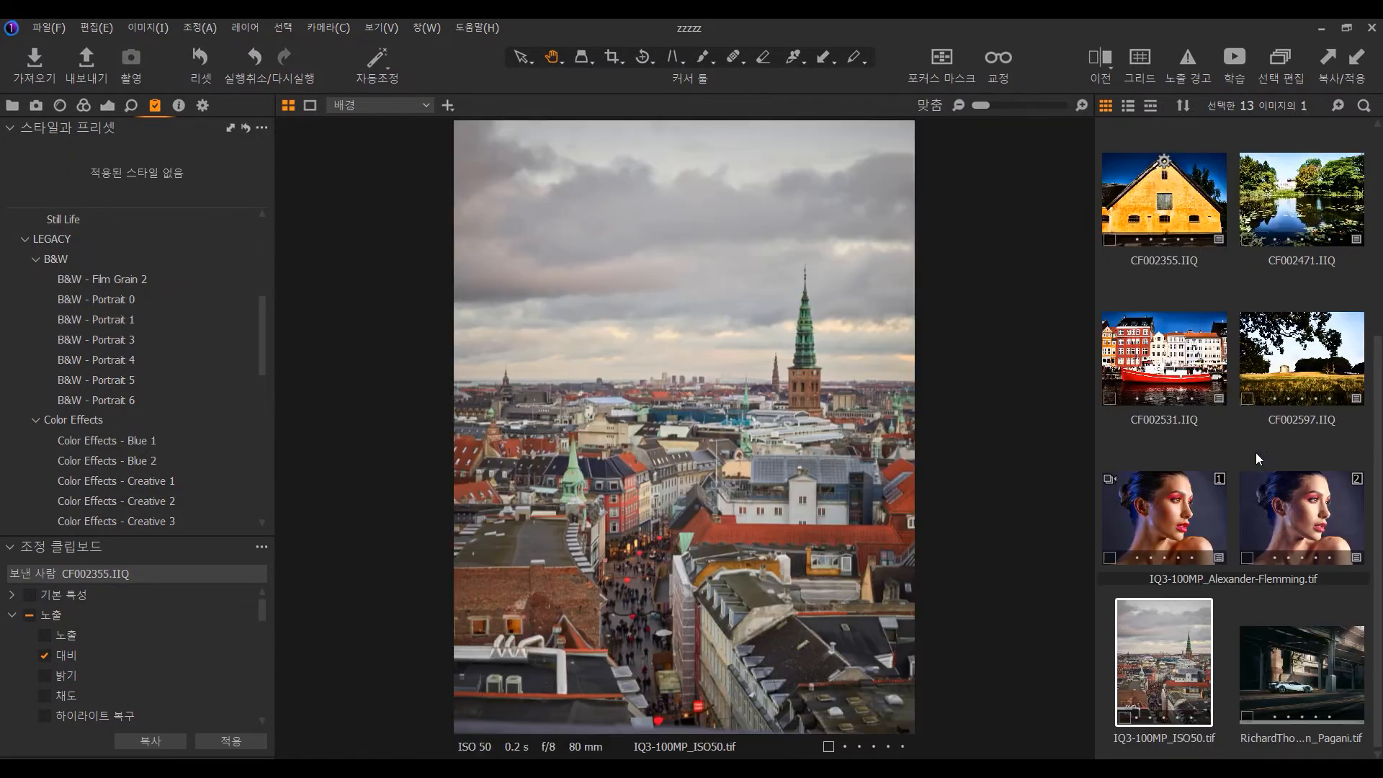
{"action": "left_click", "coordinate": [1303, 507]}
{"action": "key", "text": "Delete"}
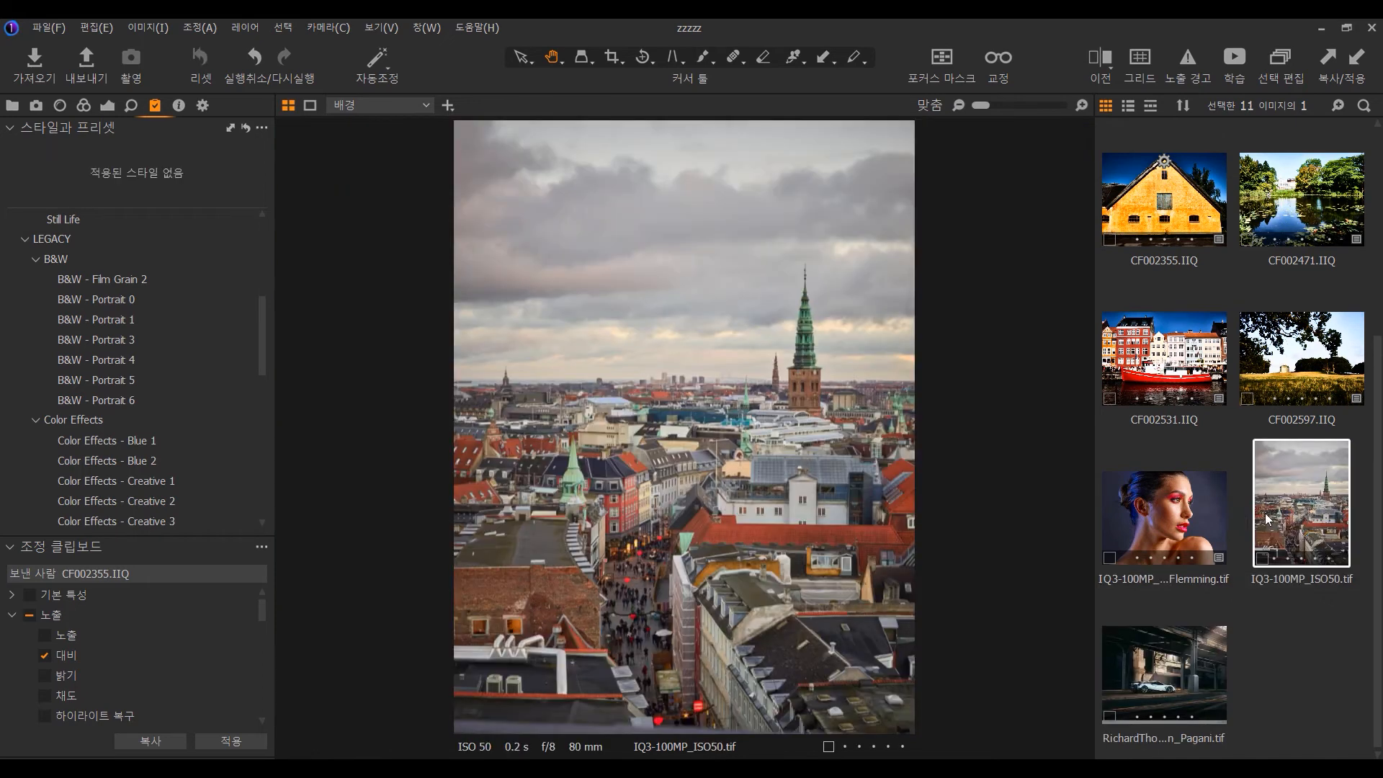
Step: Clone the portrait image's variant five times to make six portrait variants with the same adjustments
{"action": "left_click", "coordinate": [1193, 508]}
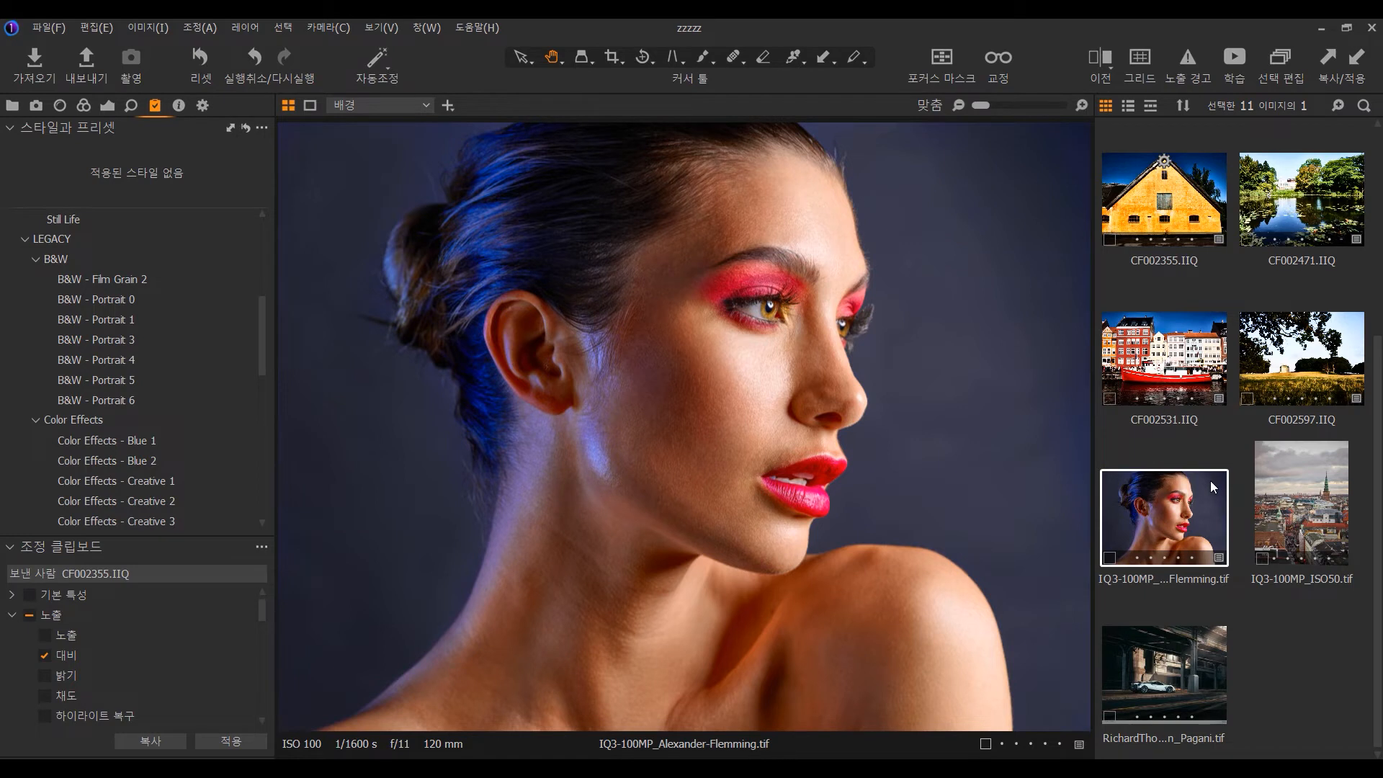
{"action": "right_click", "coordinate": [1182, 496]}
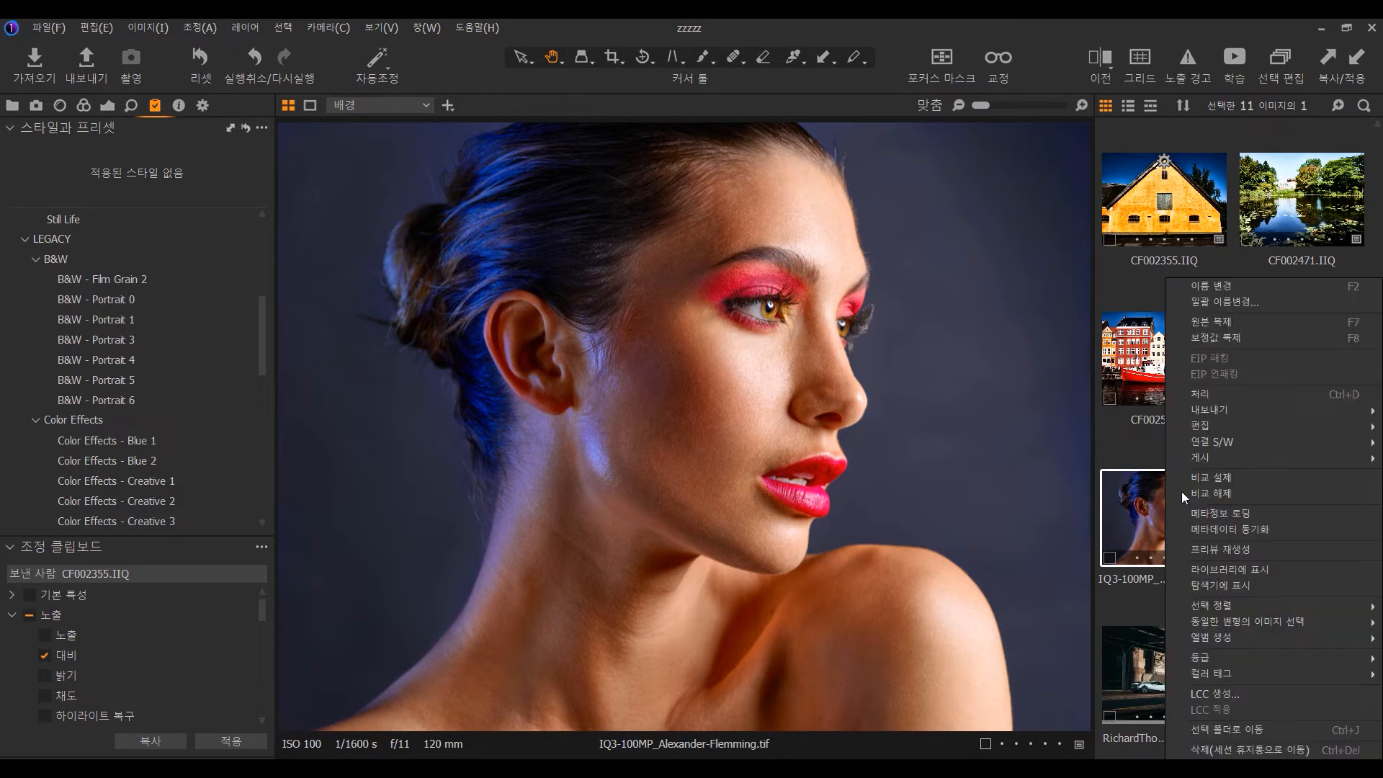
{"action": "left_click", "coordinate": [1225, 338]}
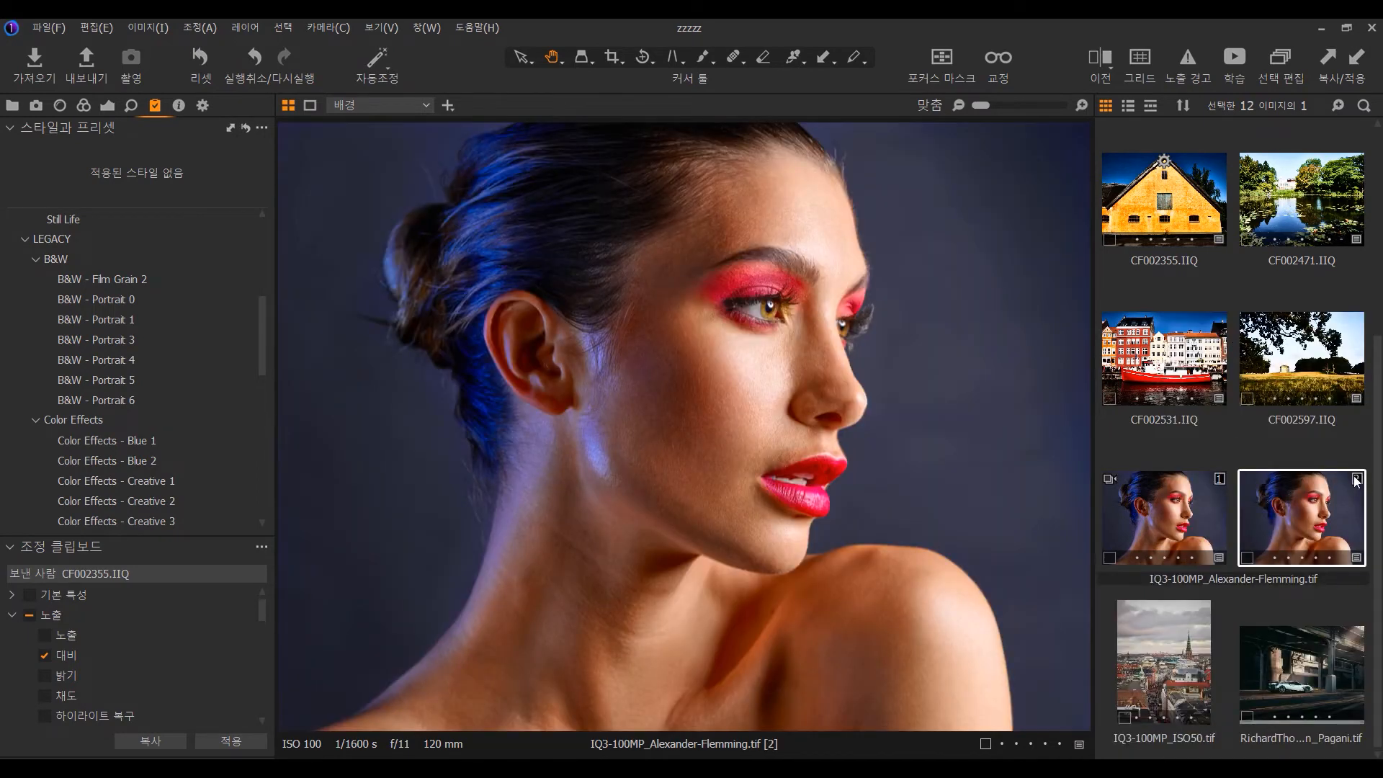
{"action": "right_click", "coordinate": [1314, 490]}
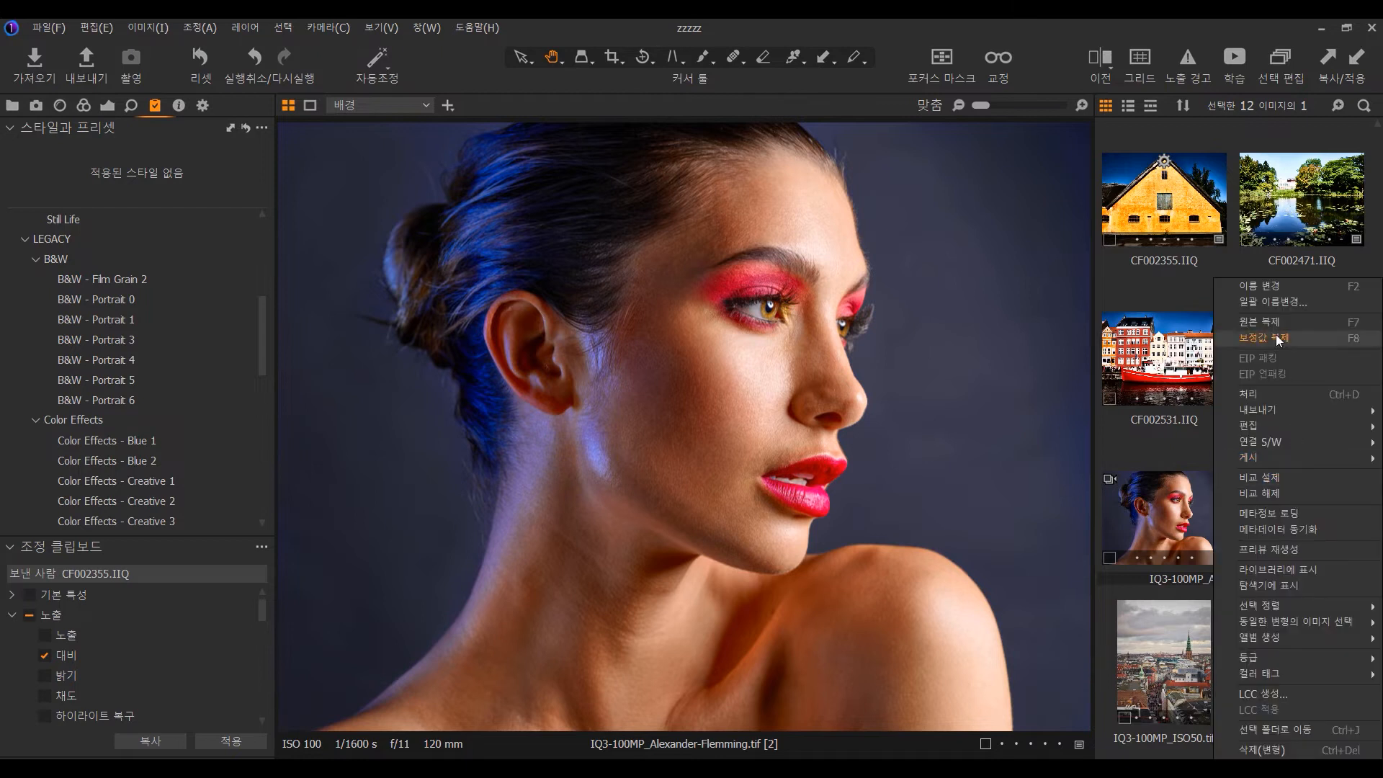
{"action": "left_click", "coordinate": [1279, 339]}
{"action": "right_click", "coordinate": [1307, 496]}
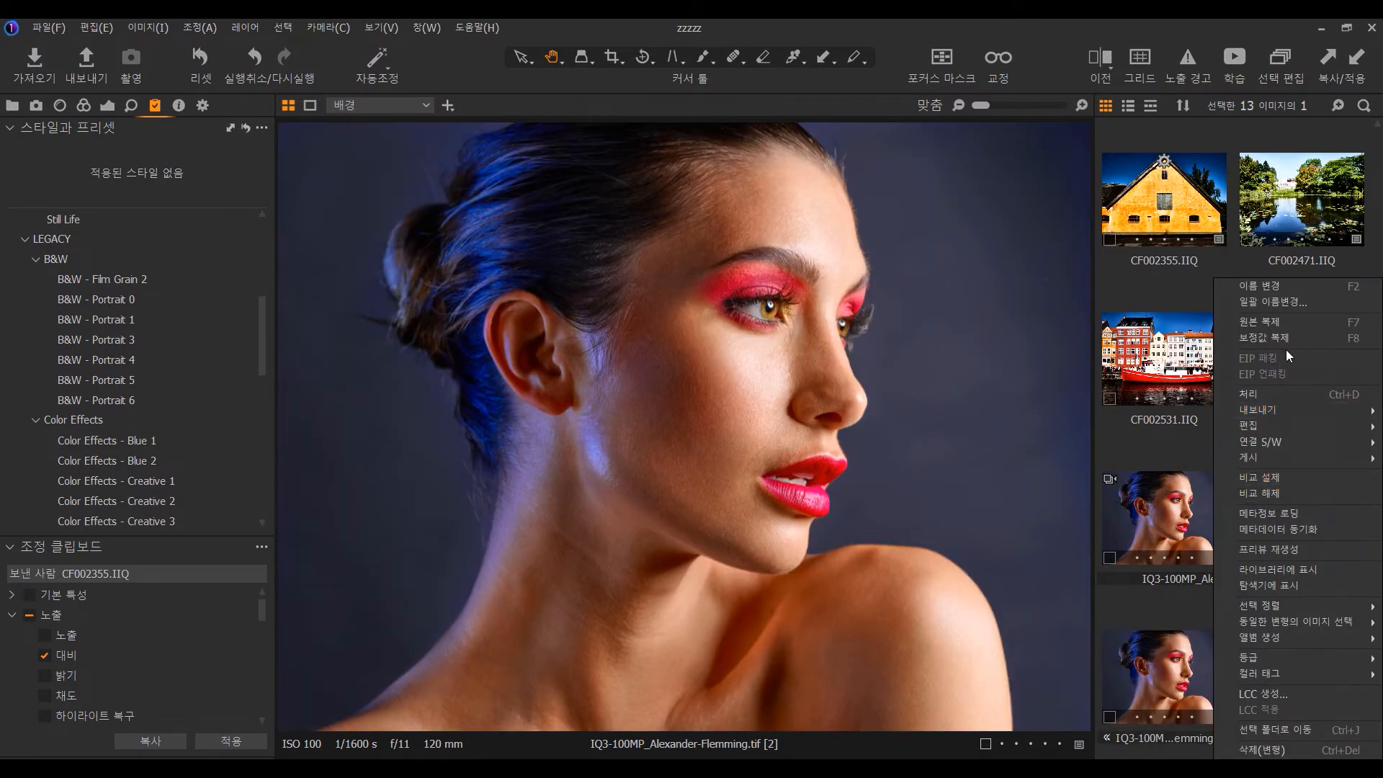
{"action": "left_click", "coordinate": [1279, 339]}
{"action": "right_click", "coordinate": [1327, 507]}
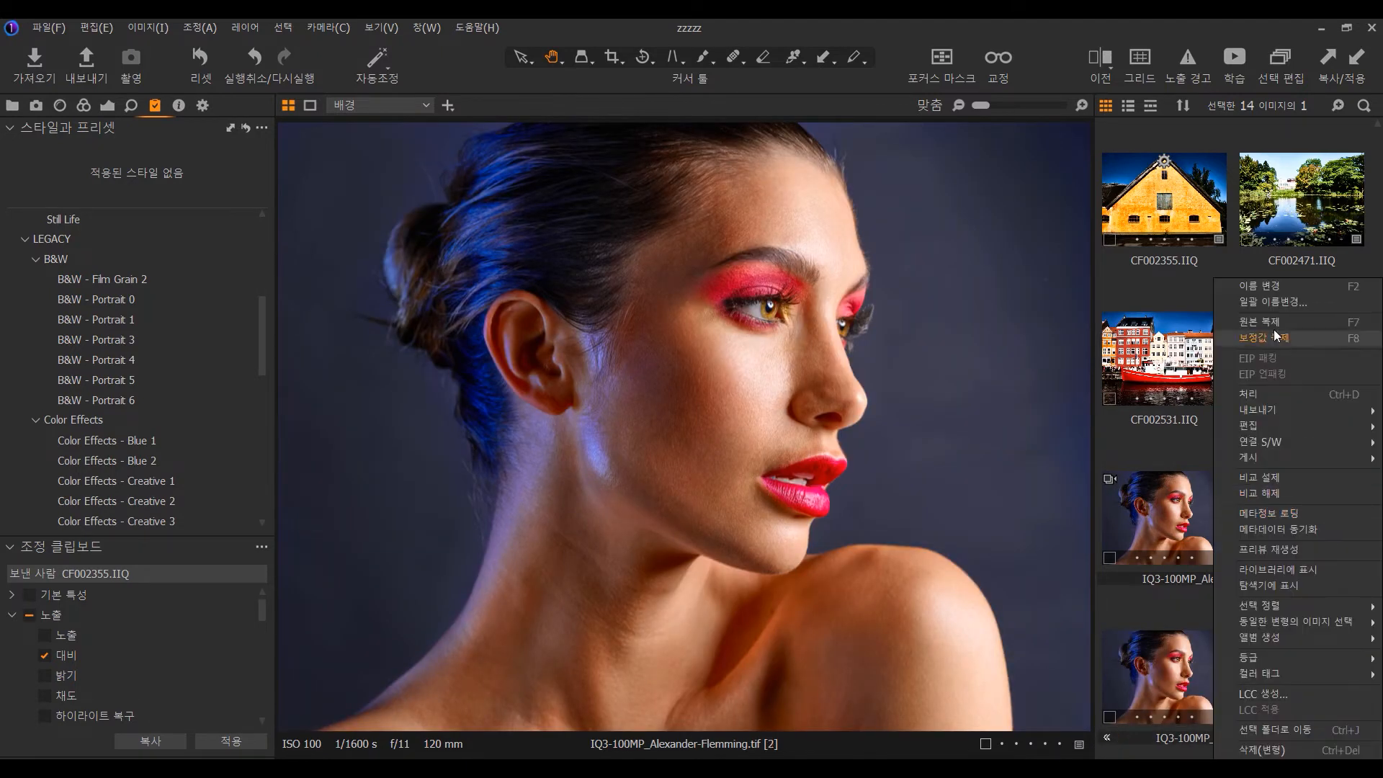
{"action": "left_click", "coordinate": [1286, 344]}
{"action": "right_click", "coordinate": [1312, 495]}
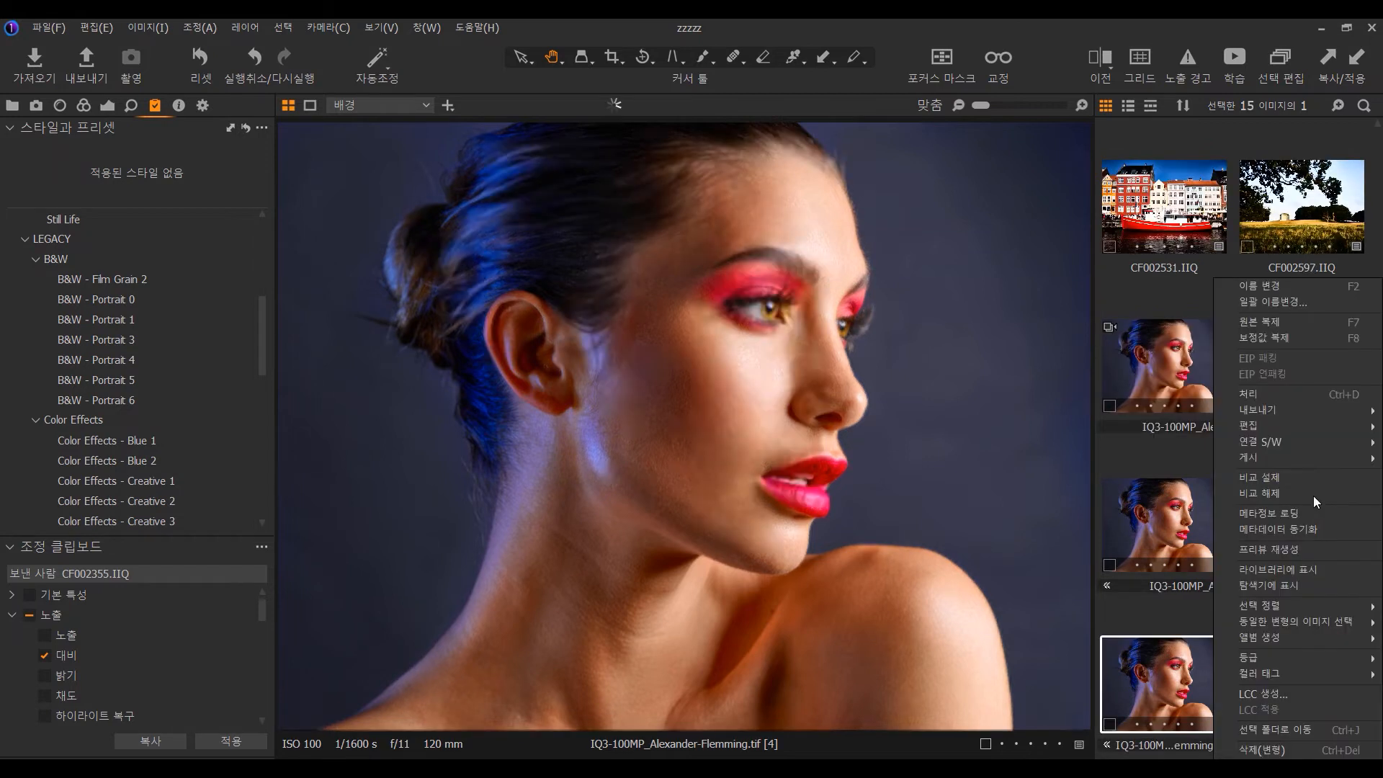
{"action": "left_click", "coordinate": [1300, 343]}
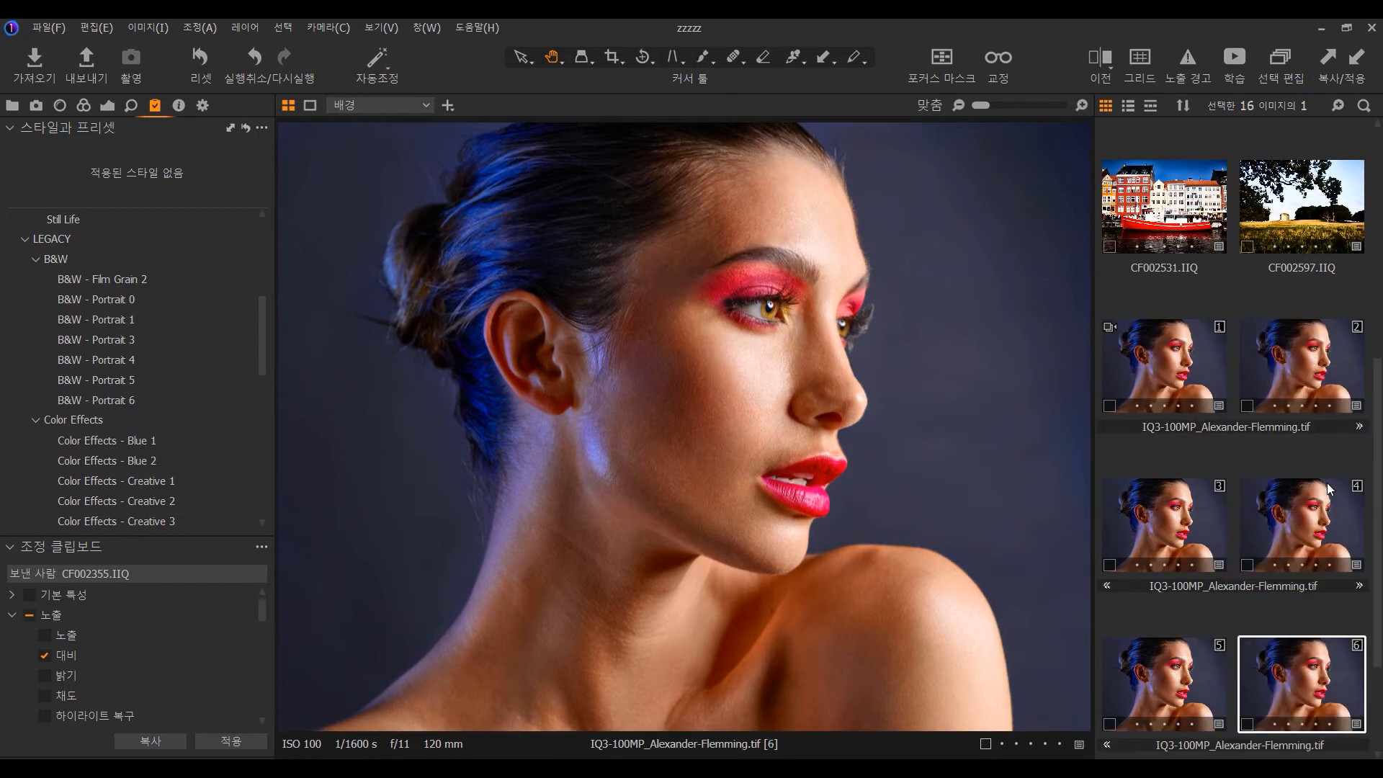
Step: Select all six portrait variants and hide the tools and the browser to enlarge the multi-view
{"action": "left_click", "coordinate": [1191, 364]}
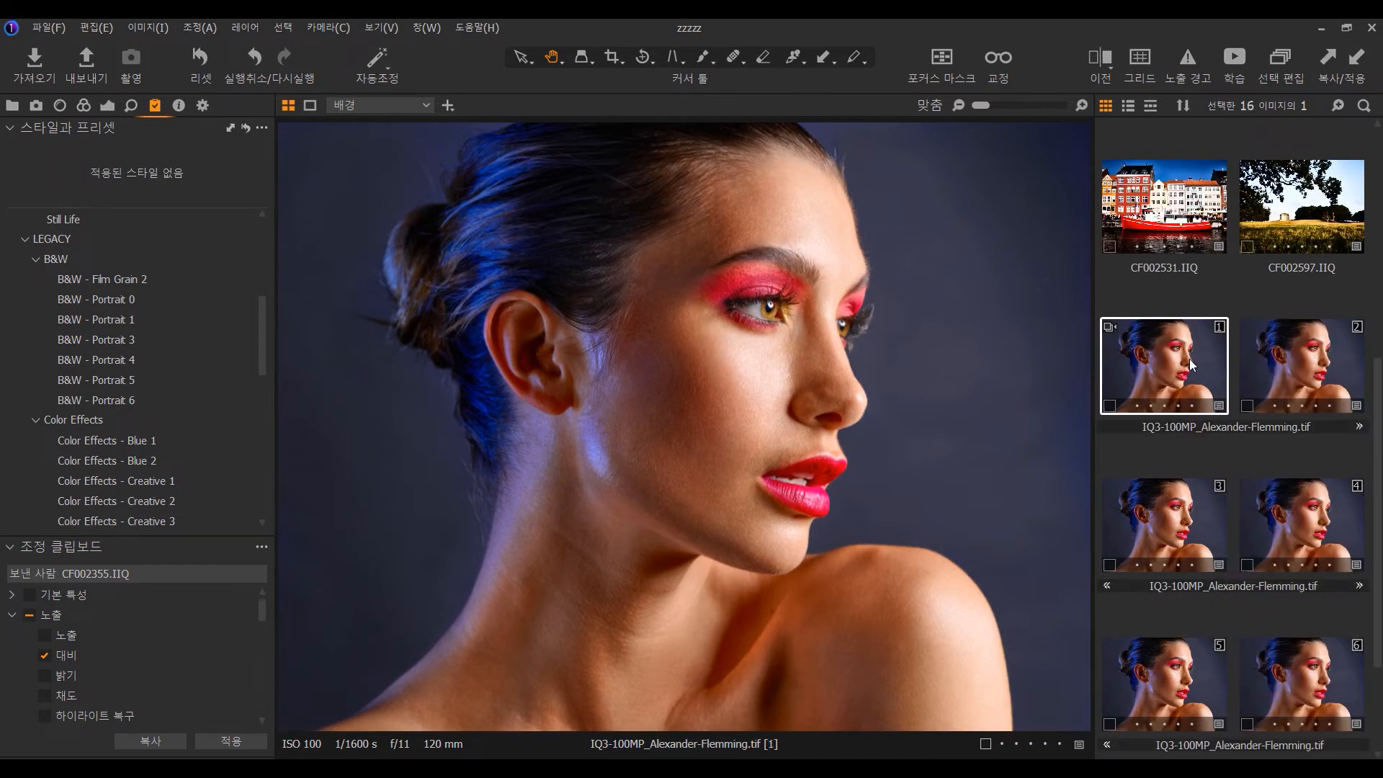
{"action": "left_click", "coordinate": [1327, 672], "text": "shift"}
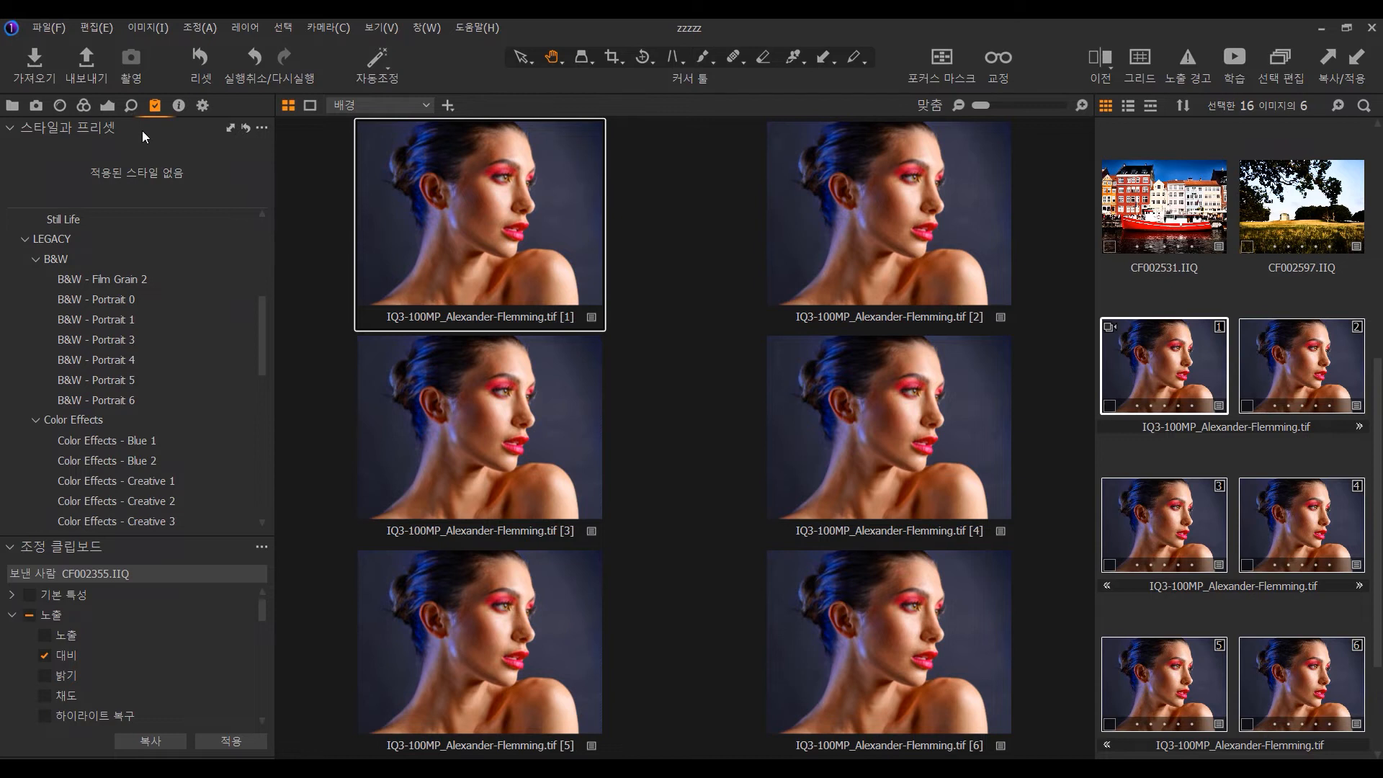
{"action": "key", "text": "ctrl+t"}
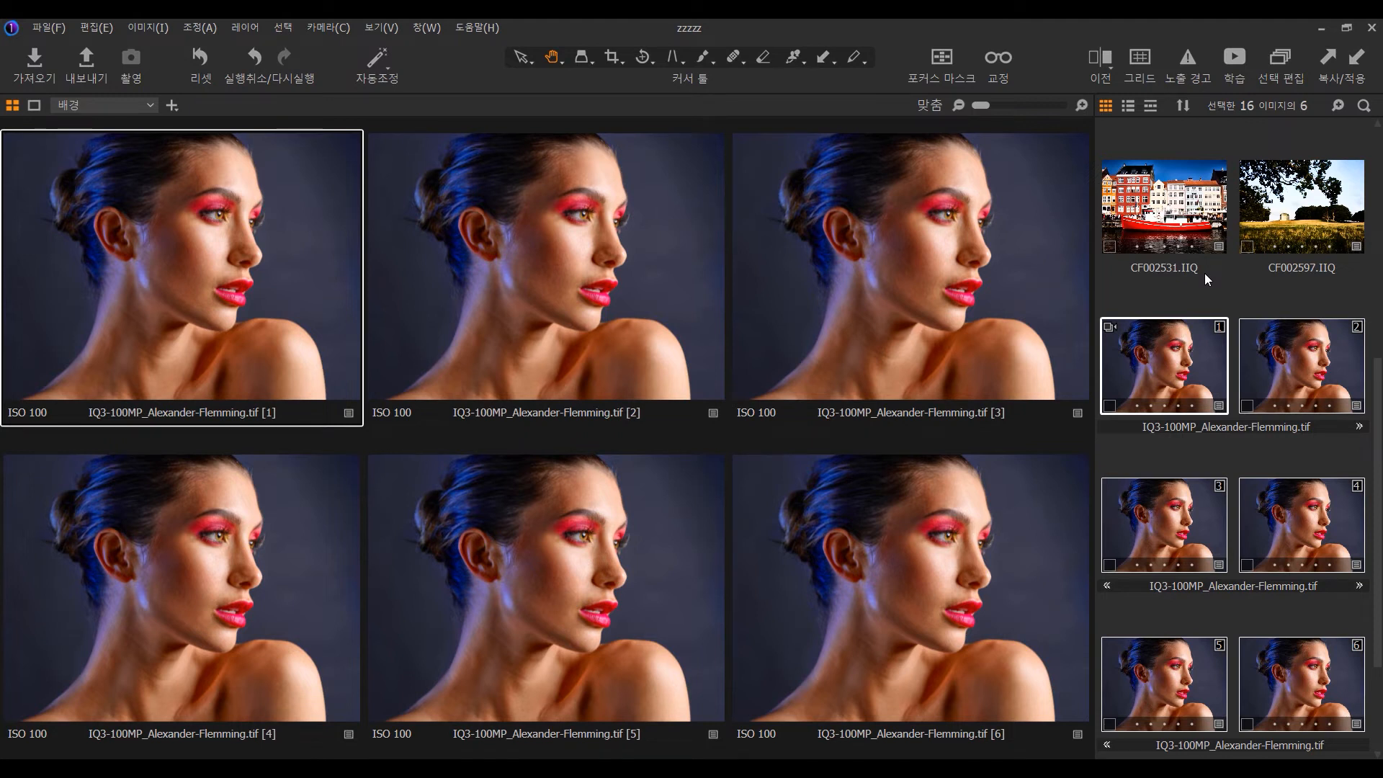
{"action": "key", "text": "ctrl+b"}
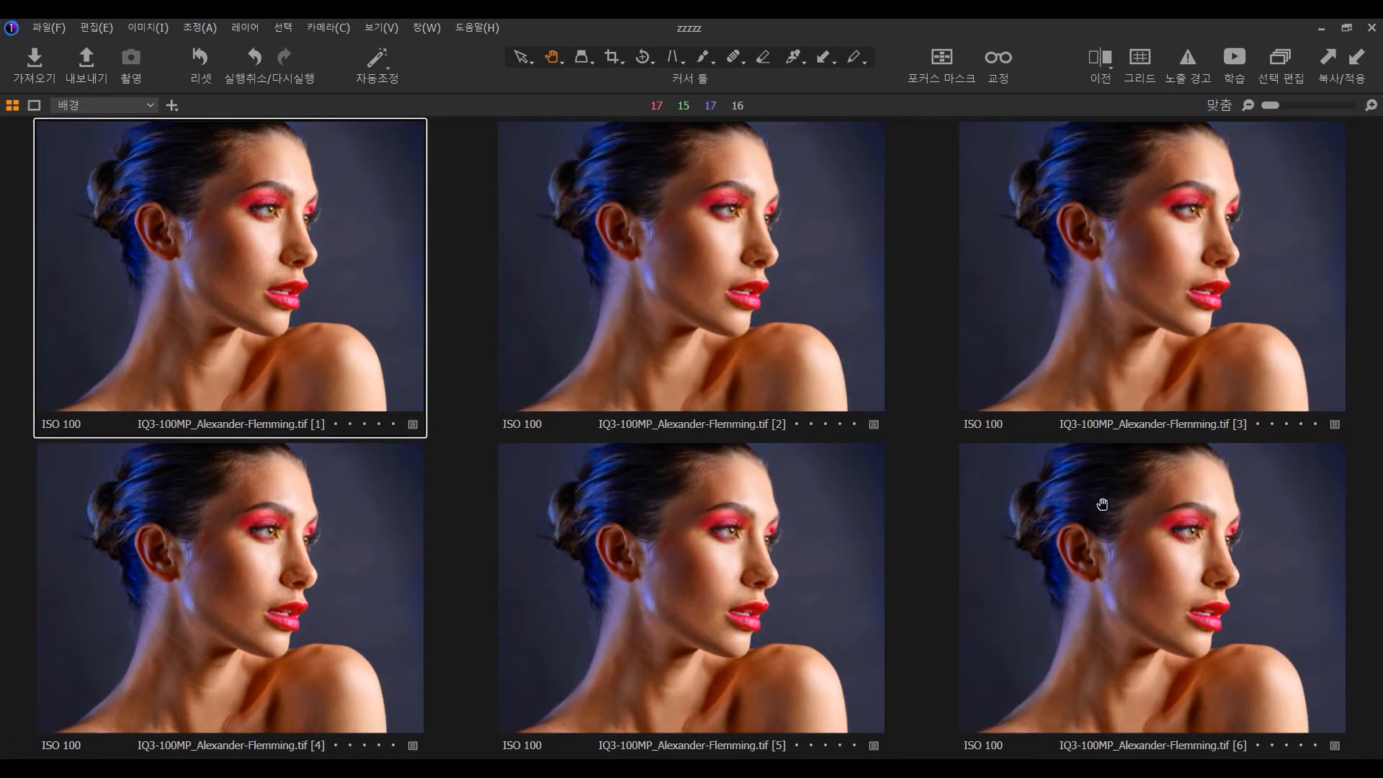
Step: Examine the face across all six portrait variants at 6% magnification, making individual variants primary
{"action": "scroll", "coordinate": [692, 287], "scroll_direction": "up", "scroll_amount": 2}
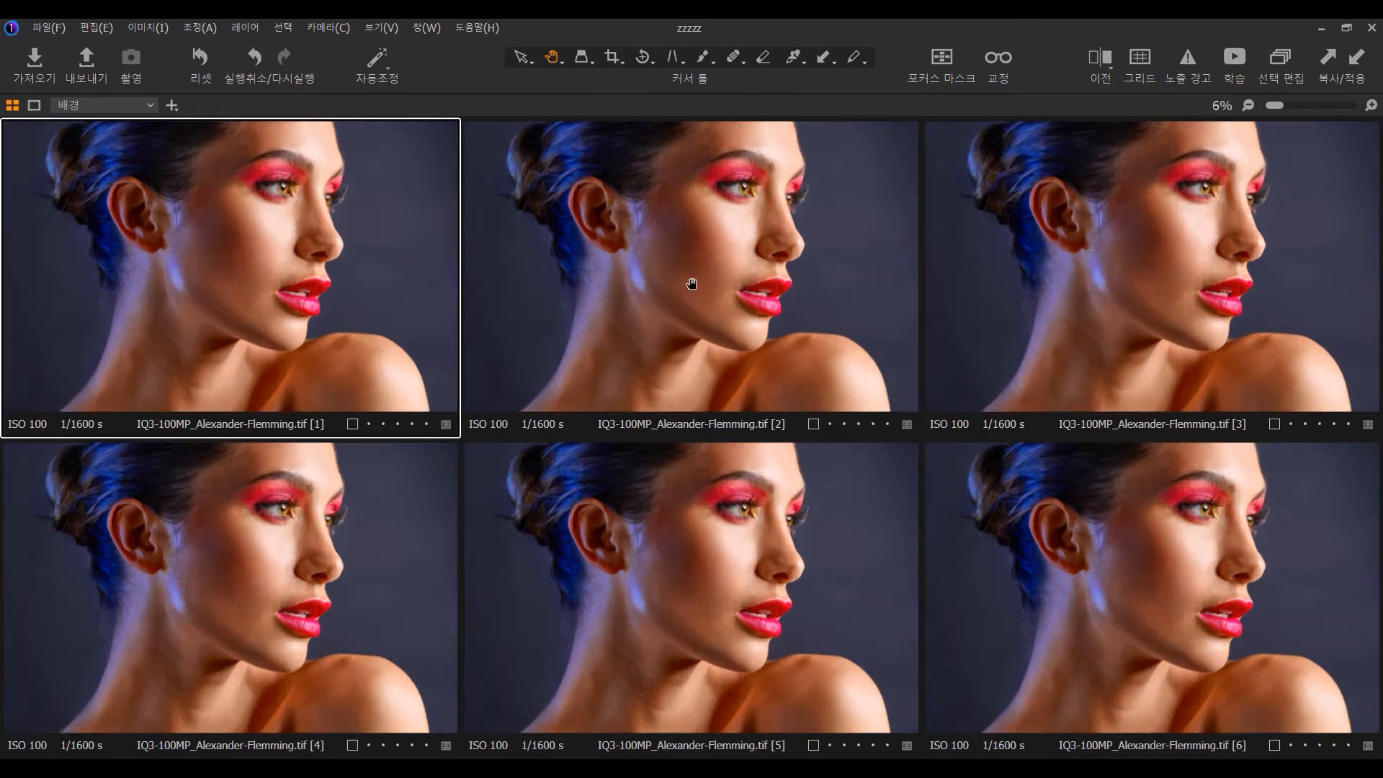
{"action": "scroll", "coordinate": [726, 260], "scroll_direction": "down", "scroll_amount": 1}
{"action": "left_click_drag", "start_coordinate": [735, 251], "coordinate": [744, 309]}
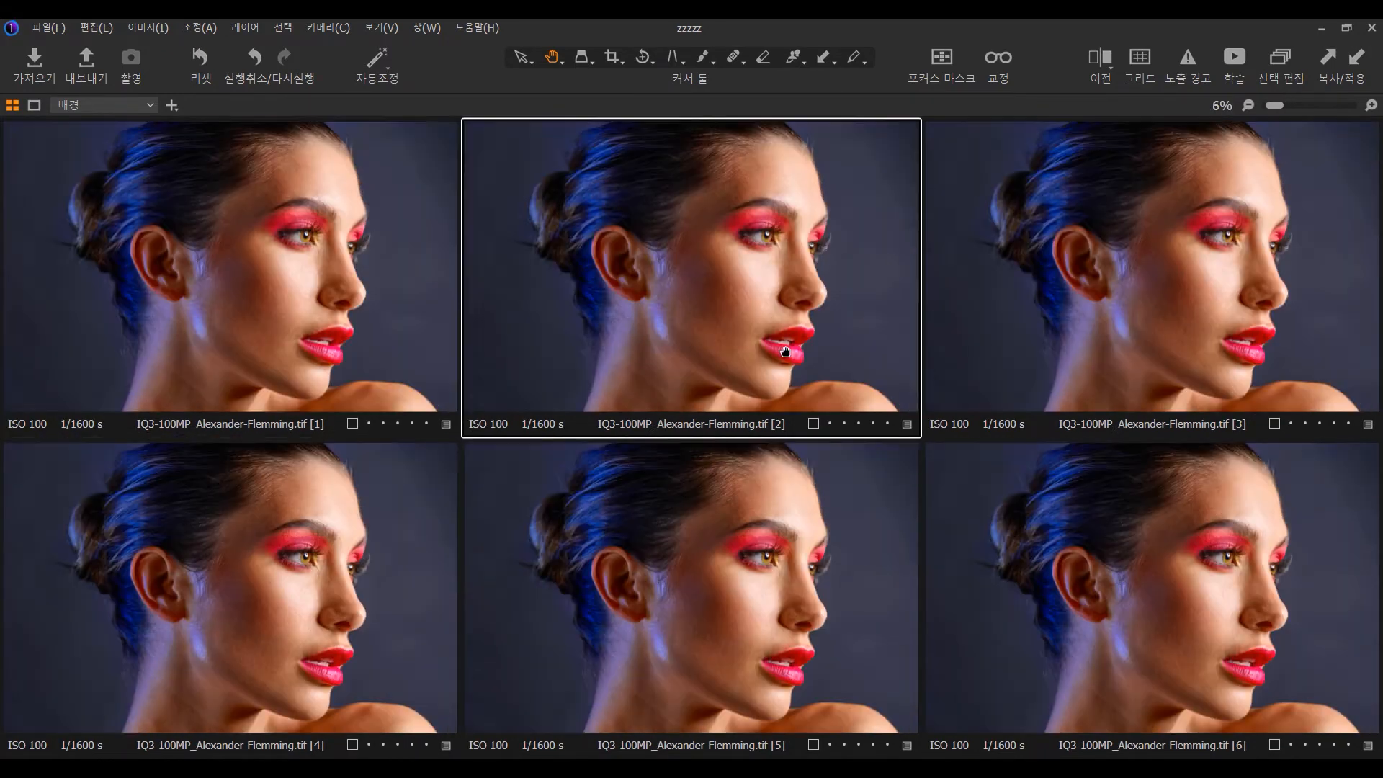
{"action": "left_click", "coordinate": [322, 276]}
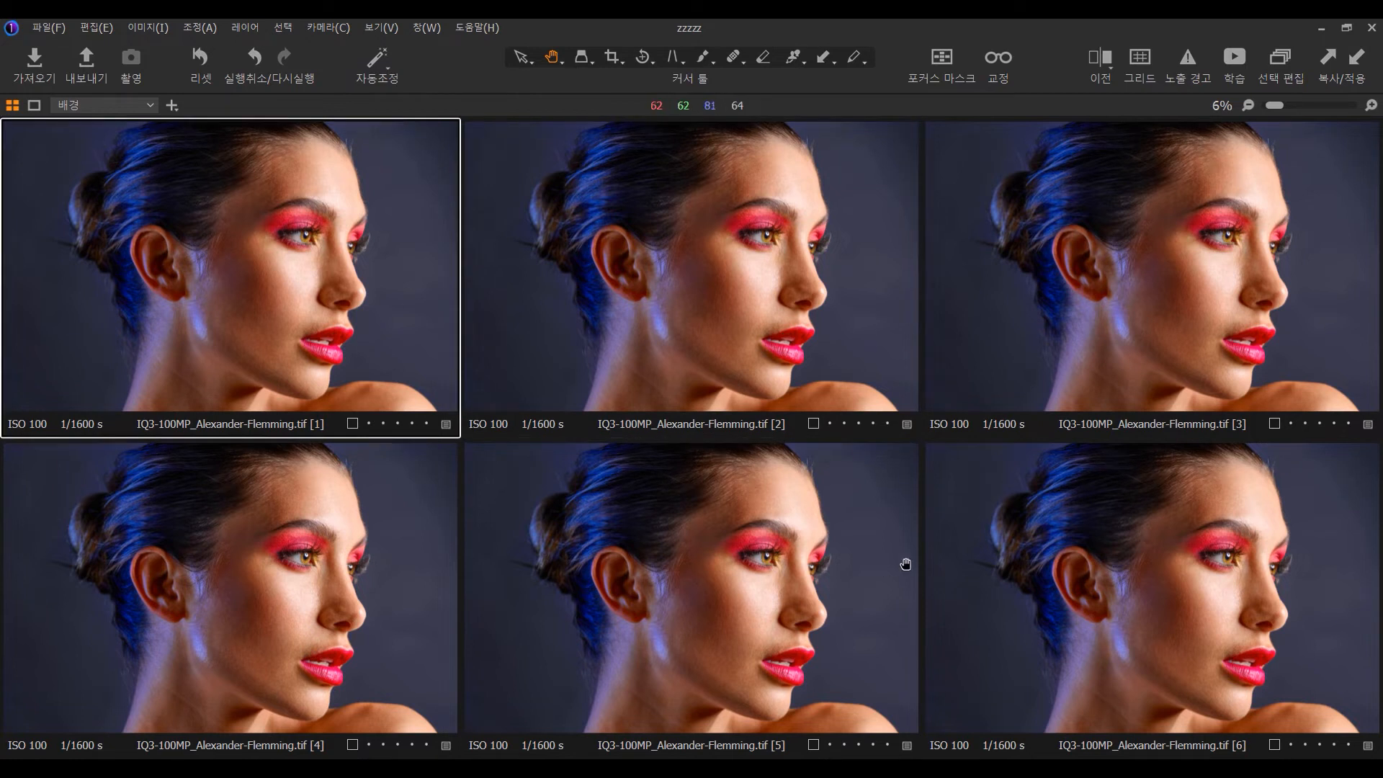
{"action": "left_click", "coordinate": [1085, 543]}
{"action": "left_click", "coordinate": [326, 263]}
Step: Show the tools again and apply the B&W - Film Grain 2 style to portrait variant 2 and B&W - Portrait 0 to variant 3
{"action": "key", "text": "ctrl+t"}
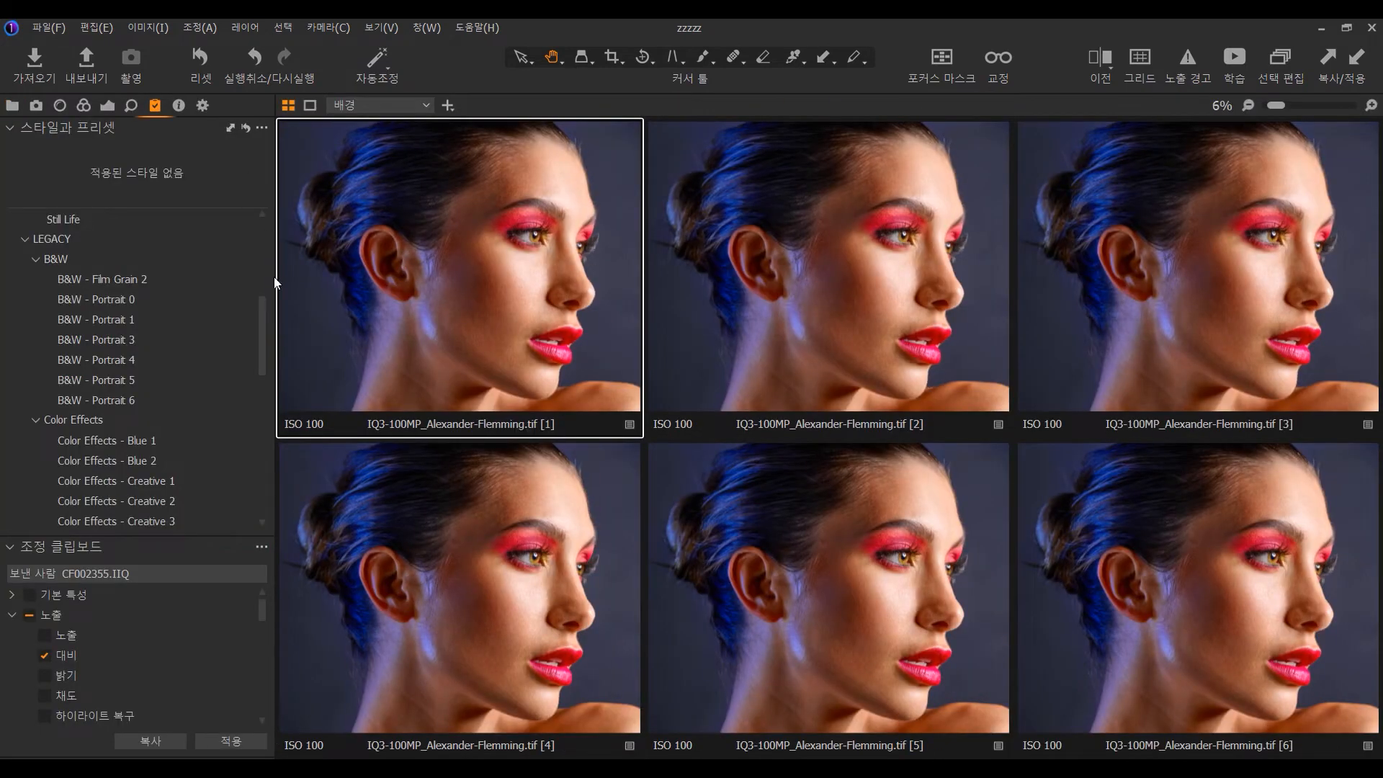
{"action": "left_click", "coordinate": [838, 269]}
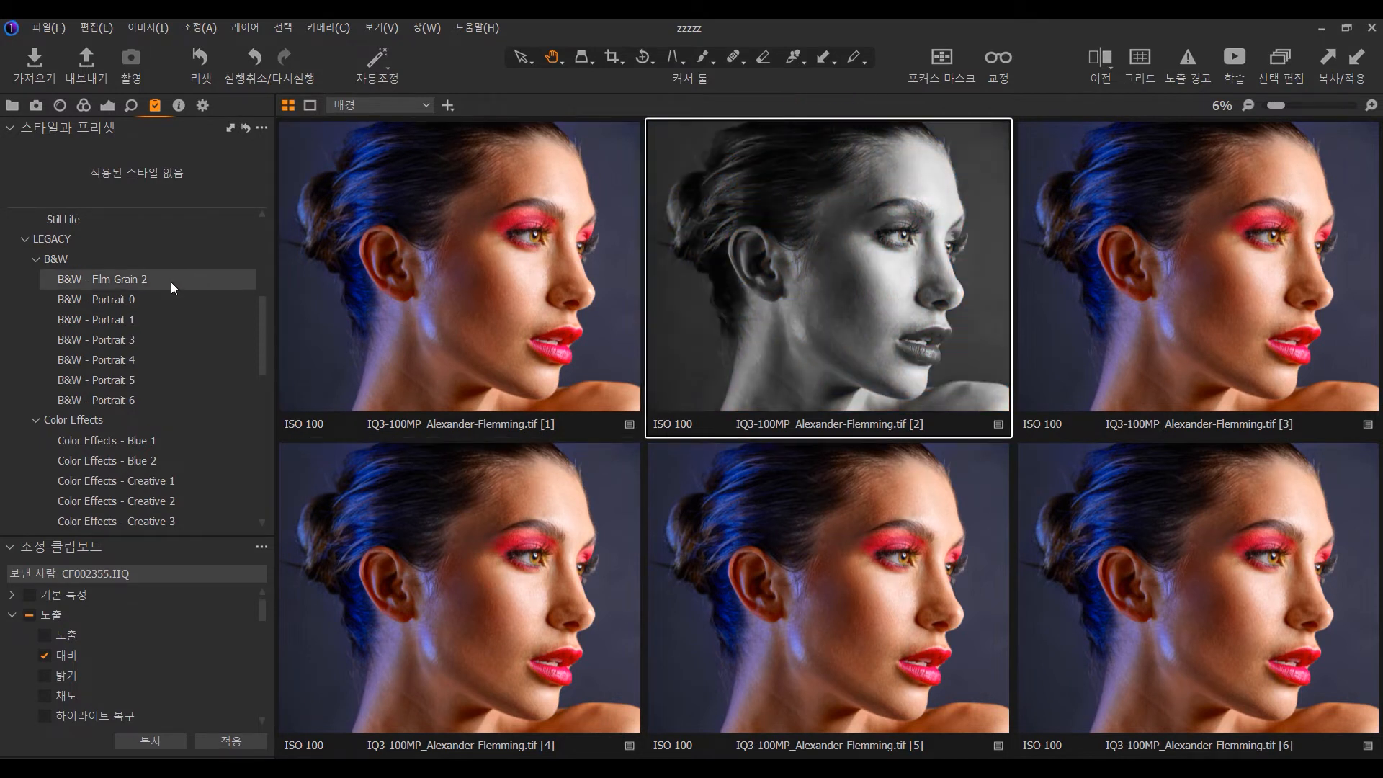
{"action": "left_click", "coordinate": [137, 282]}
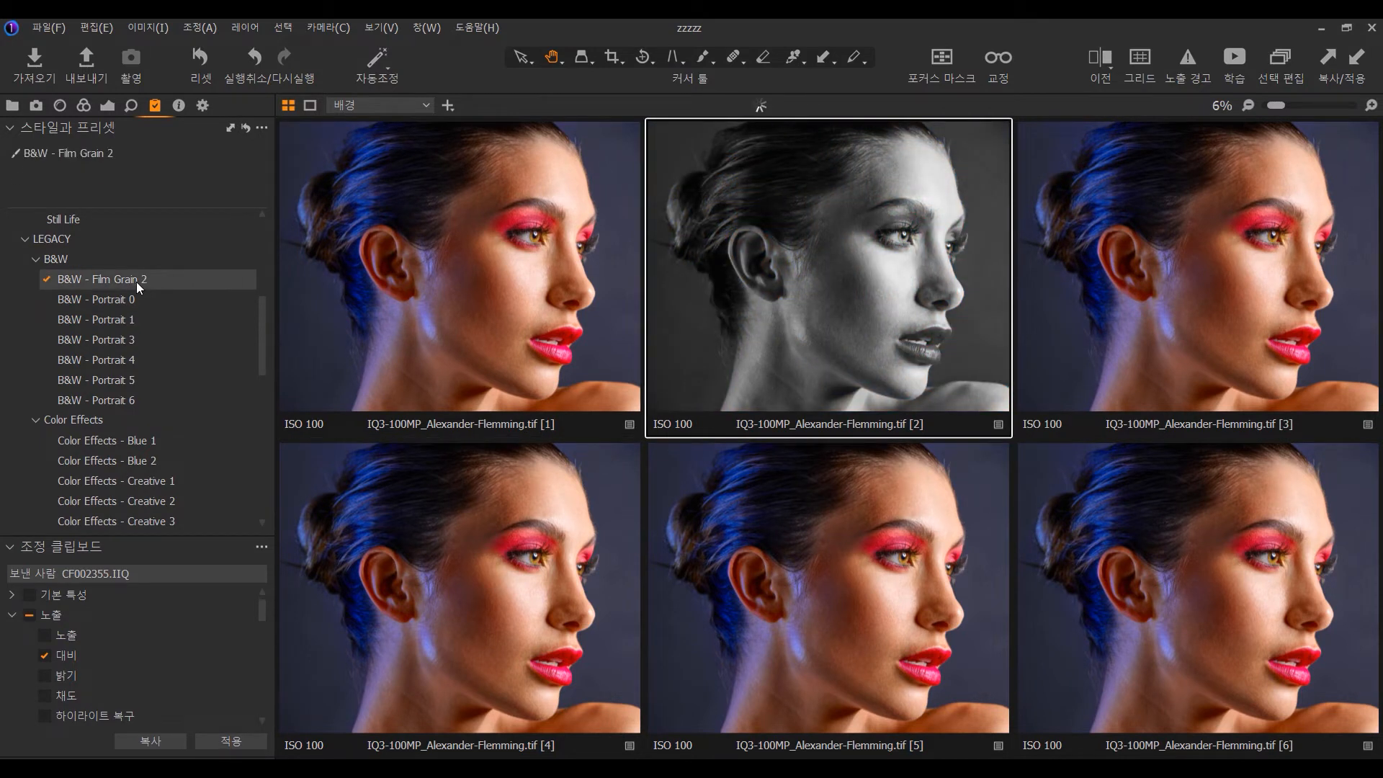
{"action": "left_click", "coordinate": [1179, 271]}
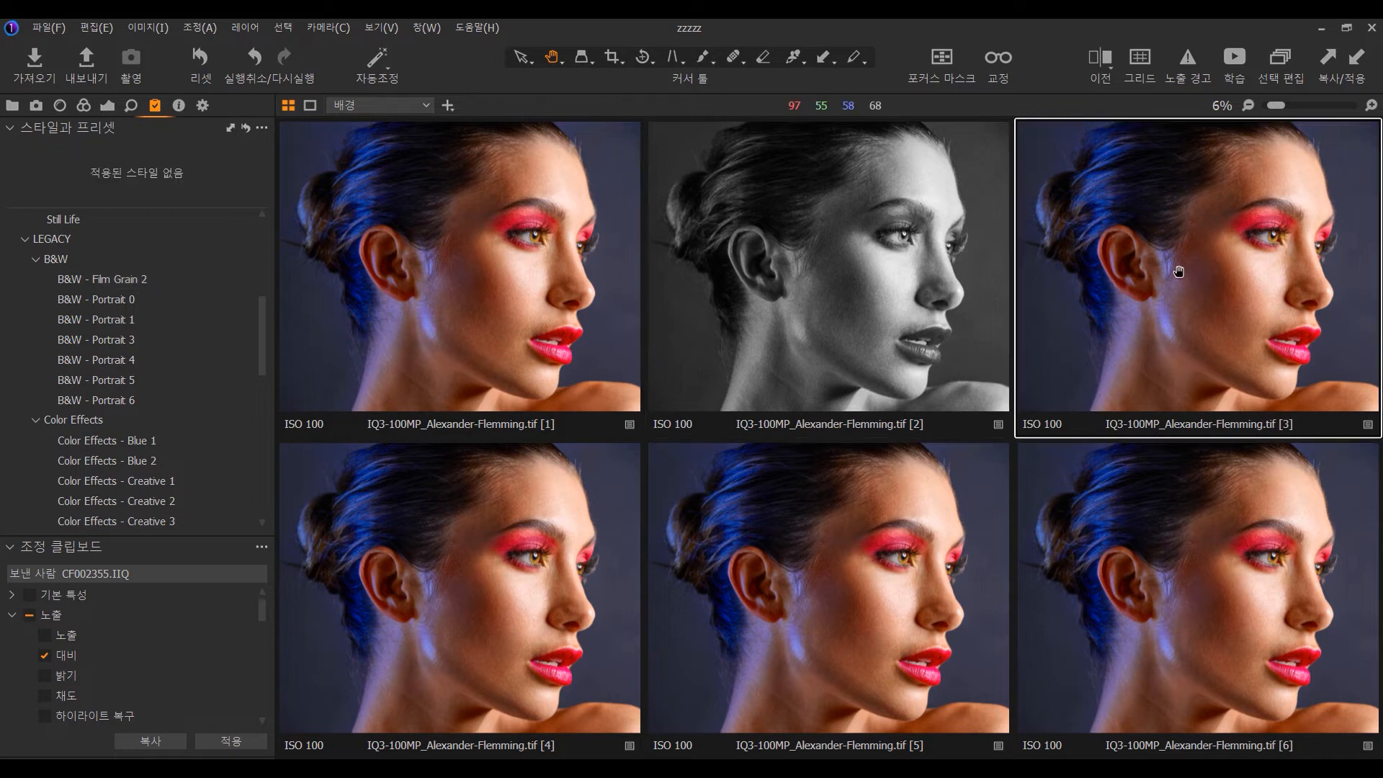
{"action": "left_click", "coordinate": [120, 298]}
Step: Apply the B&W - Portrait 3 style to portrait variant 4, B&W - Portrait 4 to variant 5 and B&W - Portrait 5 to variant 6
{"action": "left_click", "coordinate": [441, 559]}
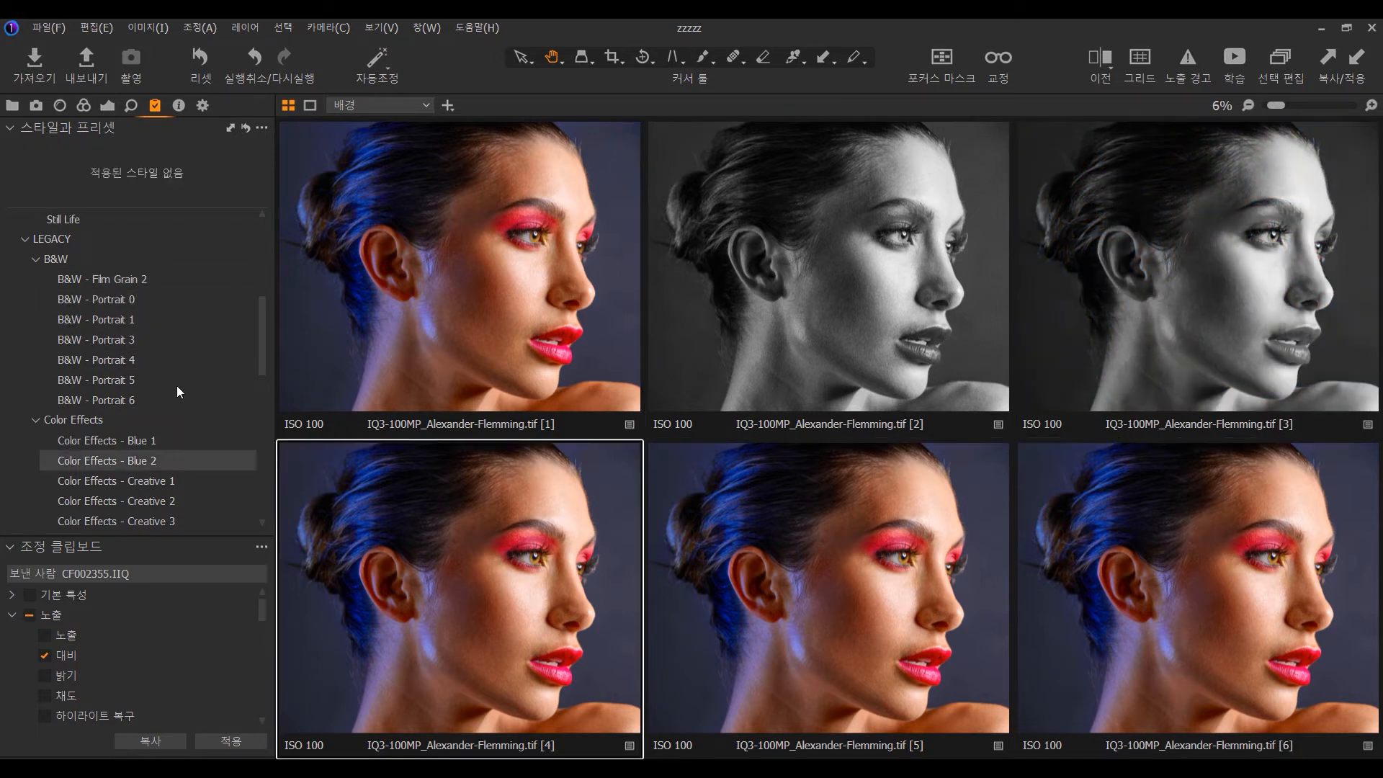
{"action": "left_click", "coordinate": [106, 338]}
{"action": "left_click", "coordinate": [797, 485]}
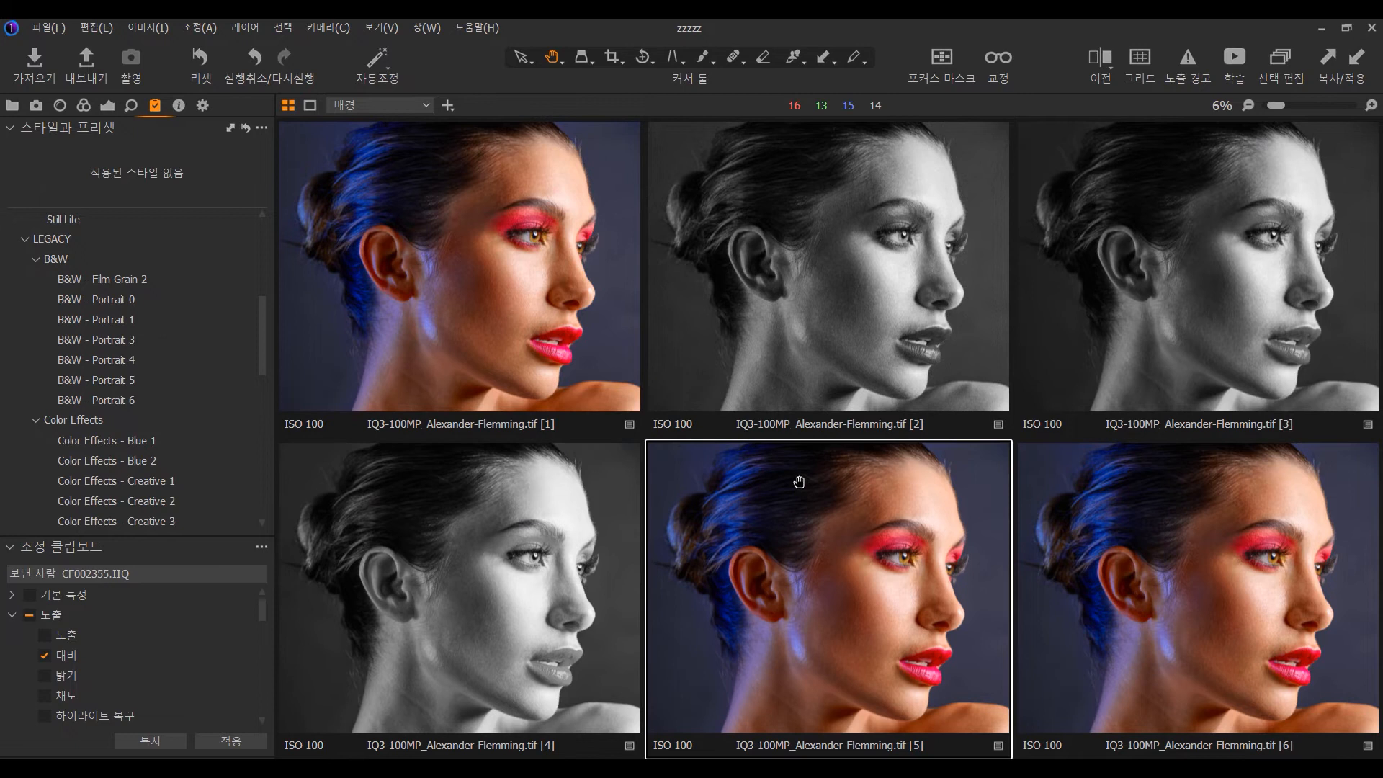
{"action": "left_click", "coordinate": [115, 361]}
{"action": "left_click", "coordinate": [1028, 543]}
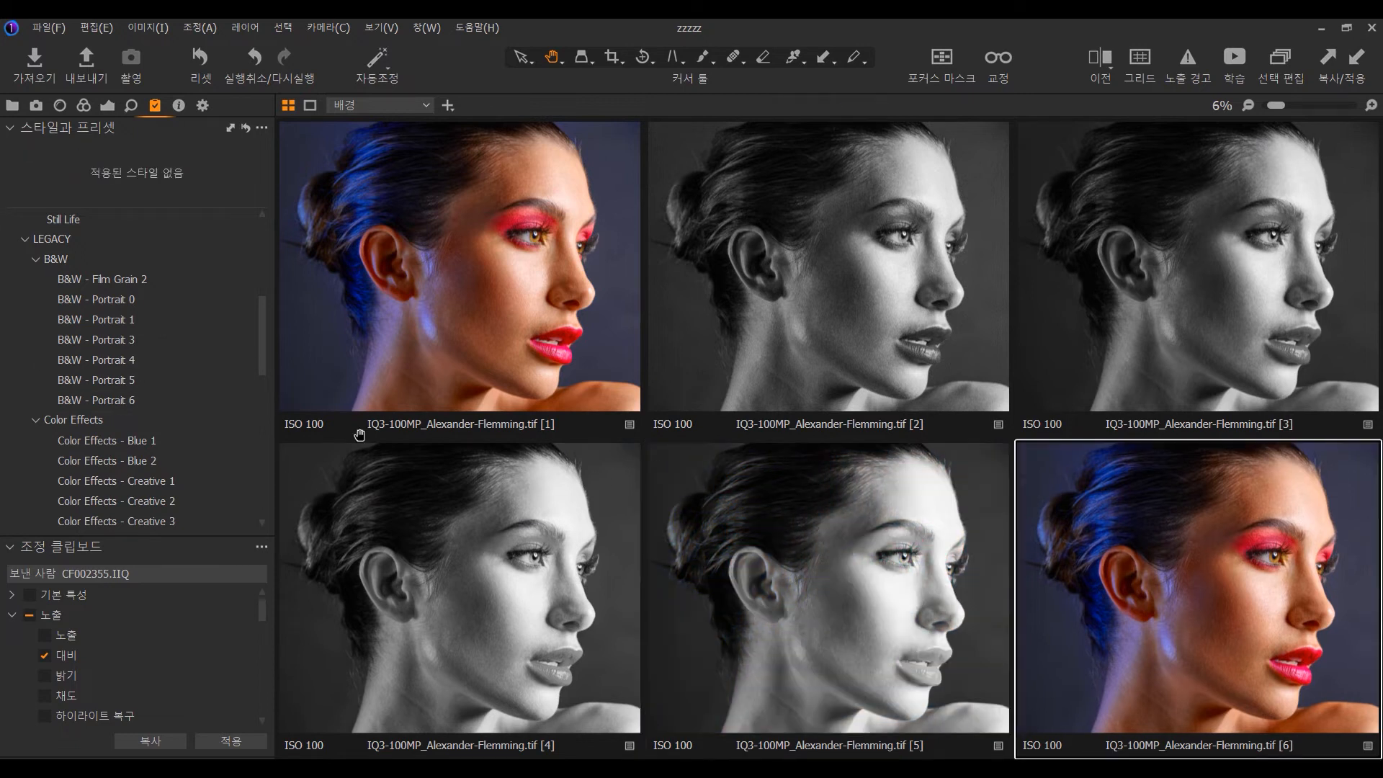
{"action": "left_click", "coordinate": [120, 380]}
Step: Compare the grain in the skin, background and hair of variant 2 with the other variants at 25% to 67% magnification
{"action": "left_click", "coordinate": [513, 344]}
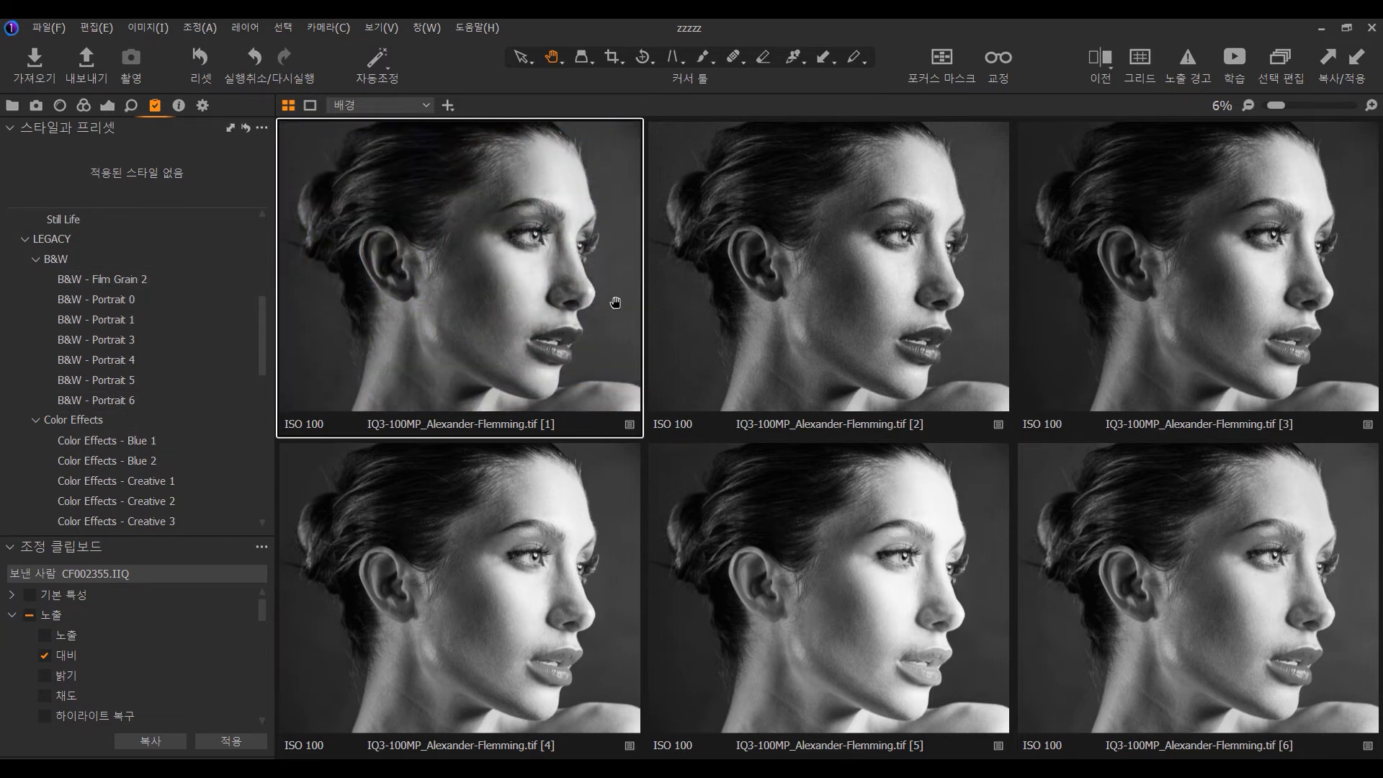
{"action": "left_click", "coordinate": [877, 290]}
{"action": "scroll", "coordinate": [900, 288], "scroll_direction": "up", "scroll_amount": 5}
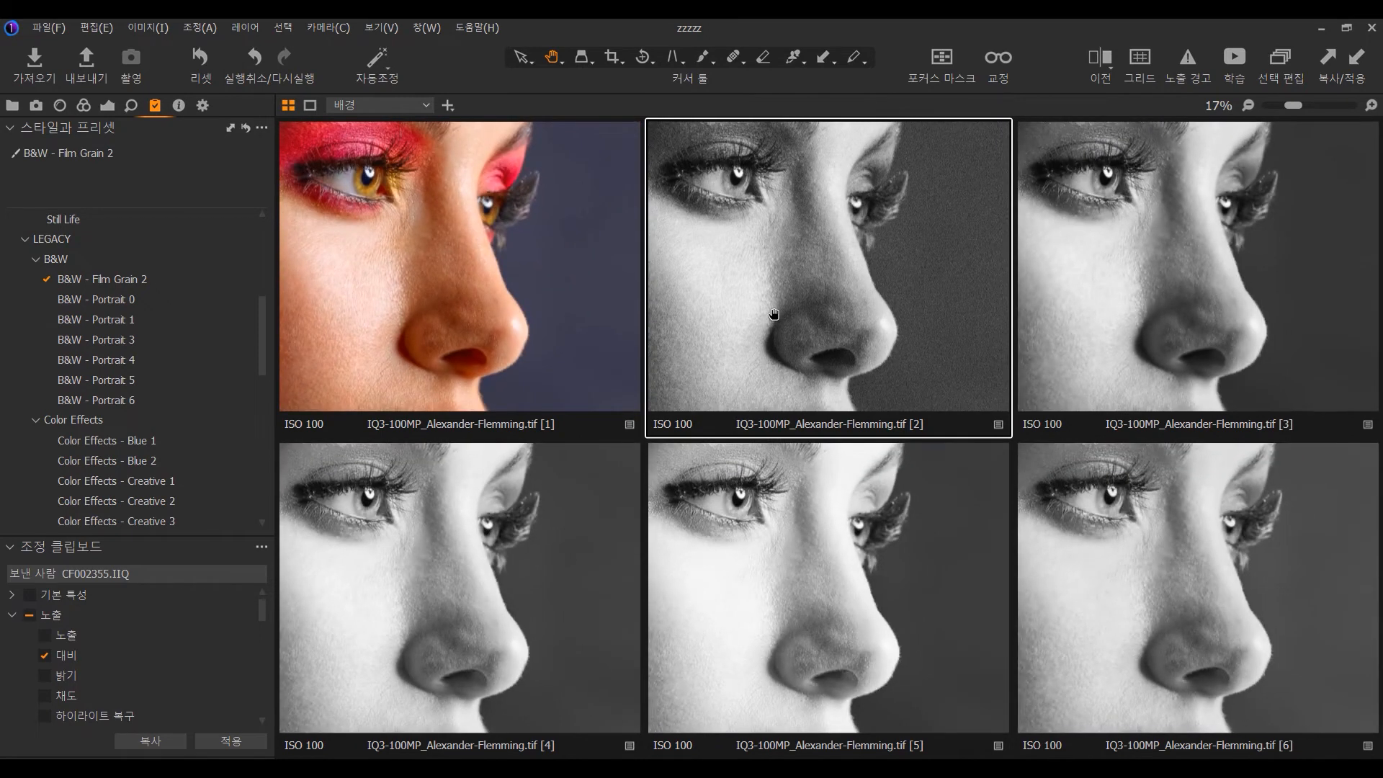
{"action": "scroll", "coordinate": [788, 310], "scroll_direction": "up", "scroll_amount": 2}
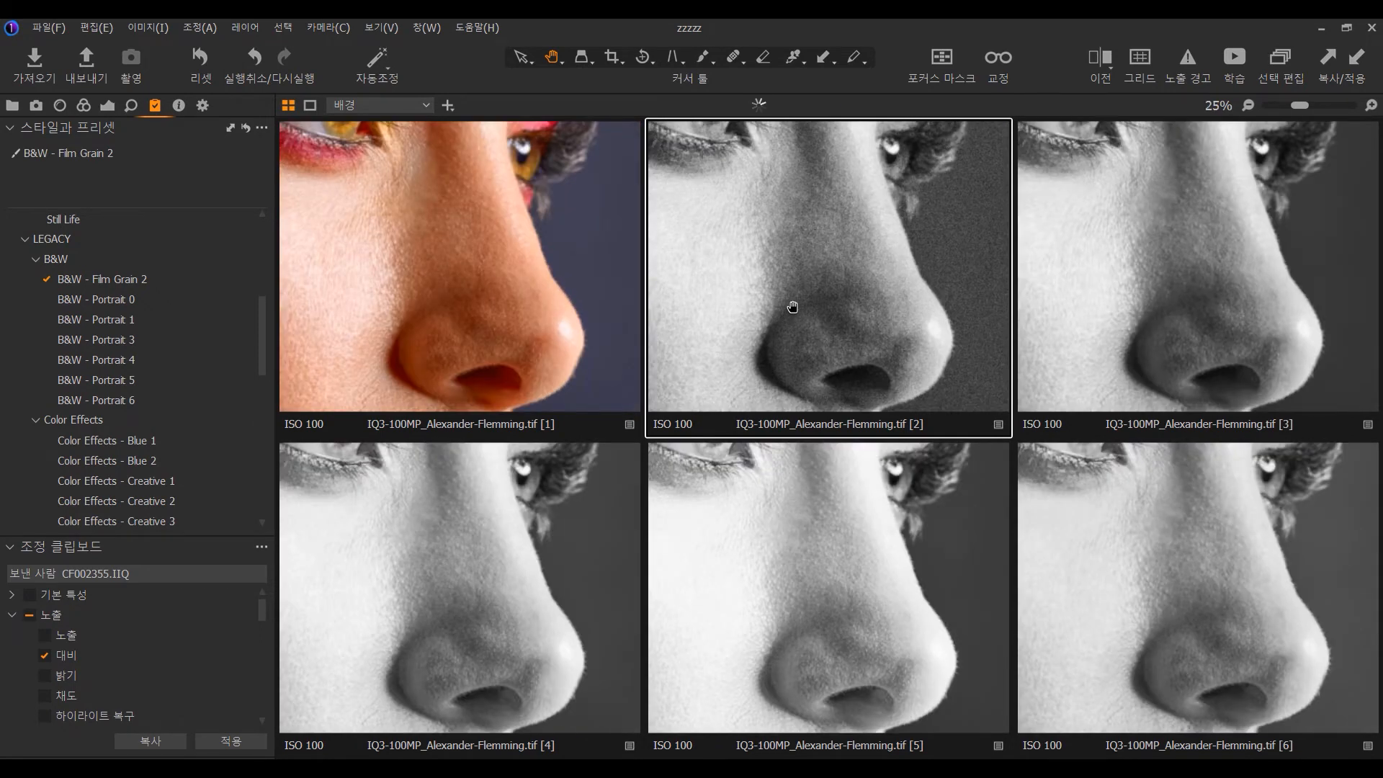
{"action": "left_click_drag", "start_coordinate": [810, 293], "coordinate": [806, 397]}
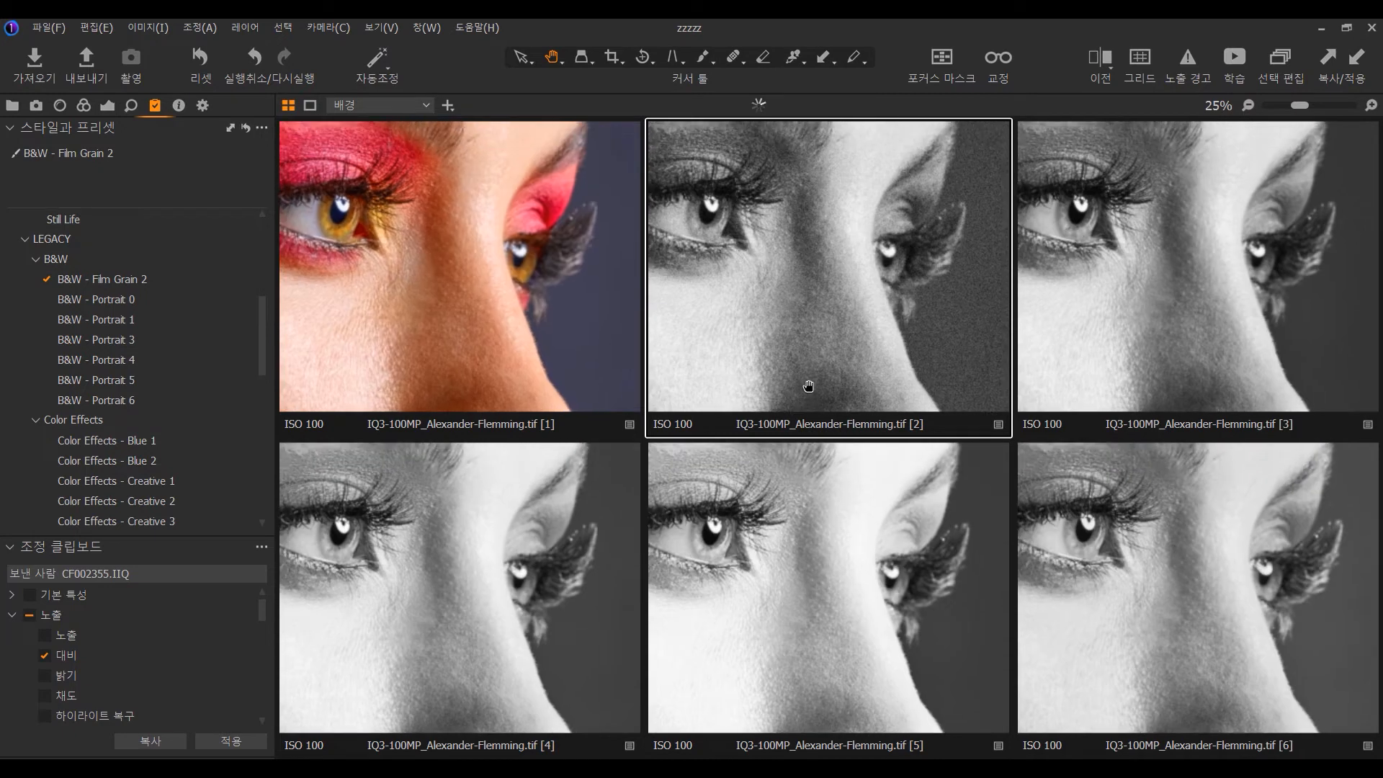
{"action": "left_click_drag", "start_coordinate": [824, 247], "coordinate": [787, 284]}
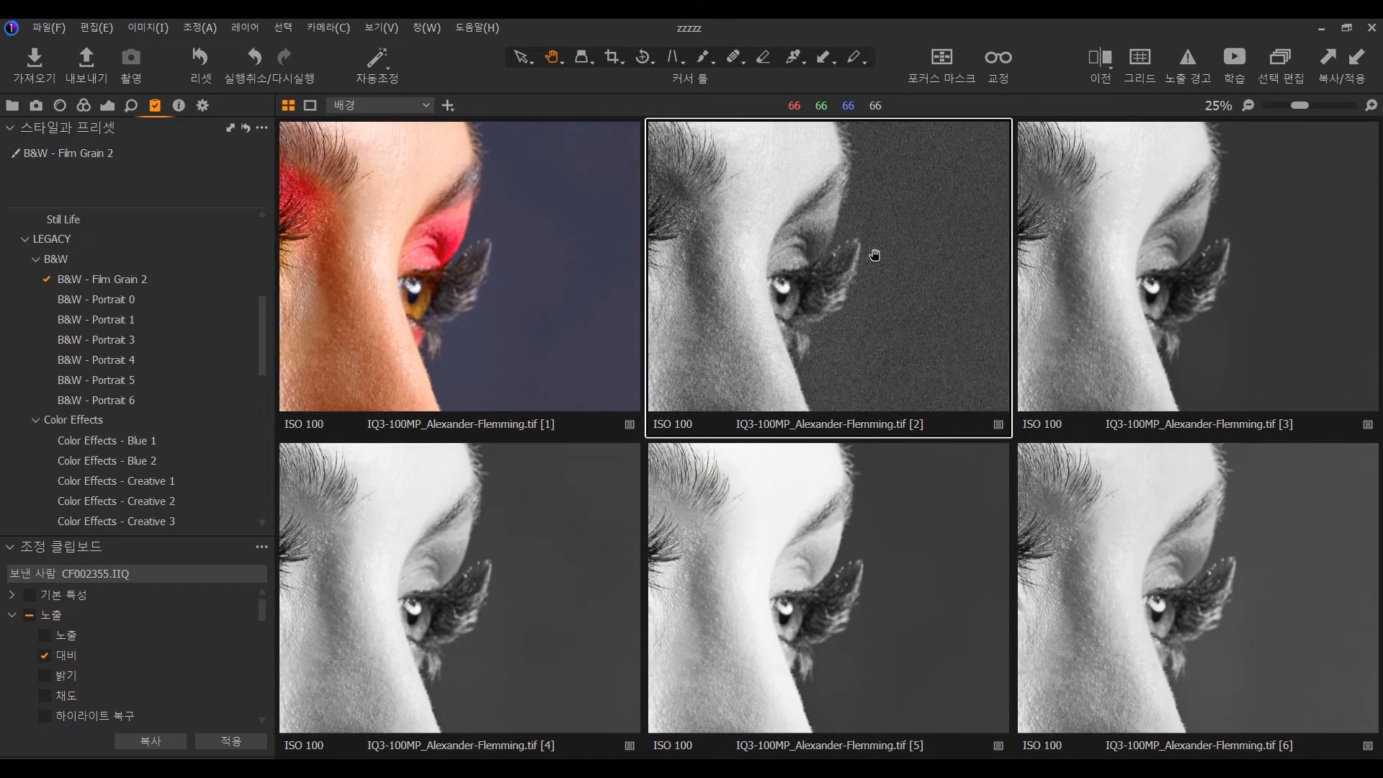
{"action": "scroll", "coordinate": [877, 253], "scroll_direction": "down", "scroll_amount": 2}
{"action": "scroll", "coordinate": [879, 255], "scroll_direction": "down", "scroll_amount": 3}
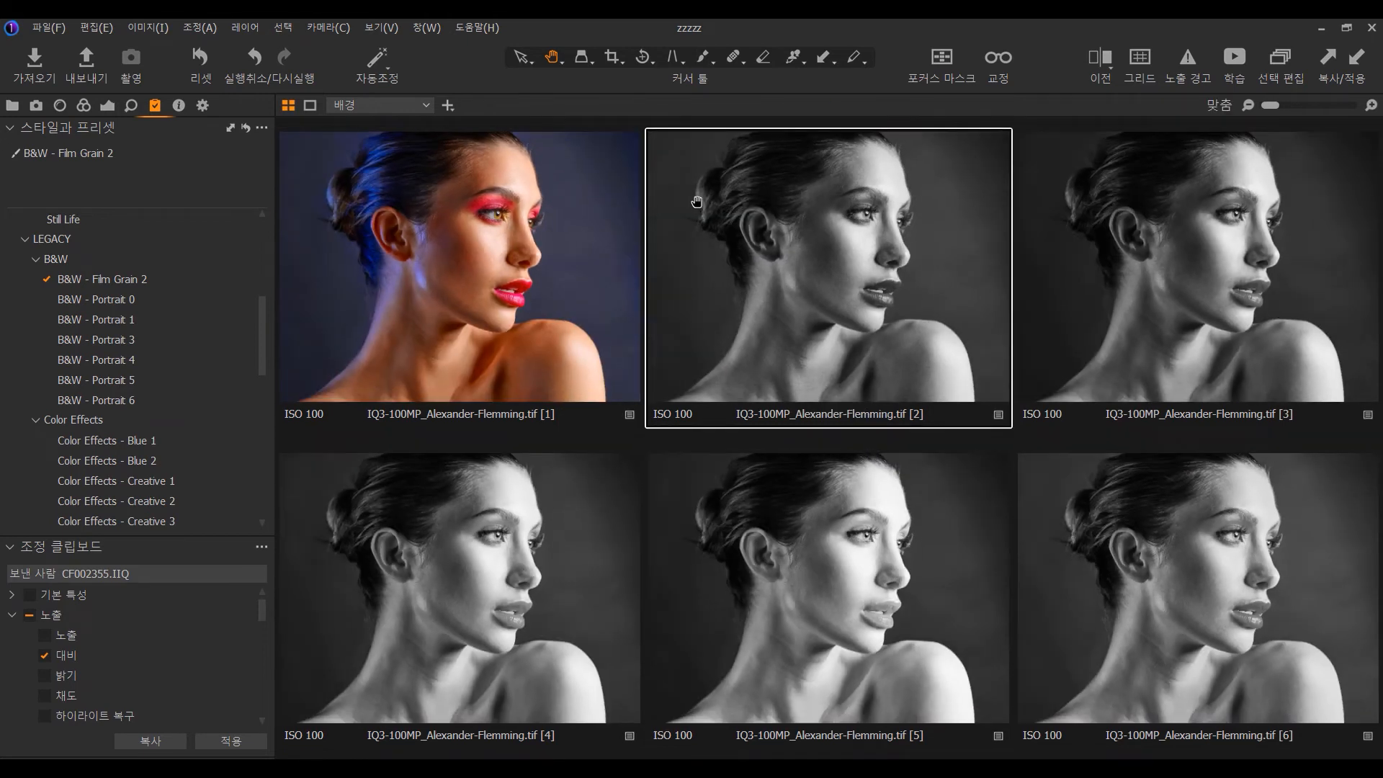
{"action": "scroll", "coordinate": [696, 206], "scroll_direction": "down", "scroll_amount": 1}
{"action": "scroll", "coordinate": [744, 200], "scroll_direction": "up", "scroll_amount": 2}
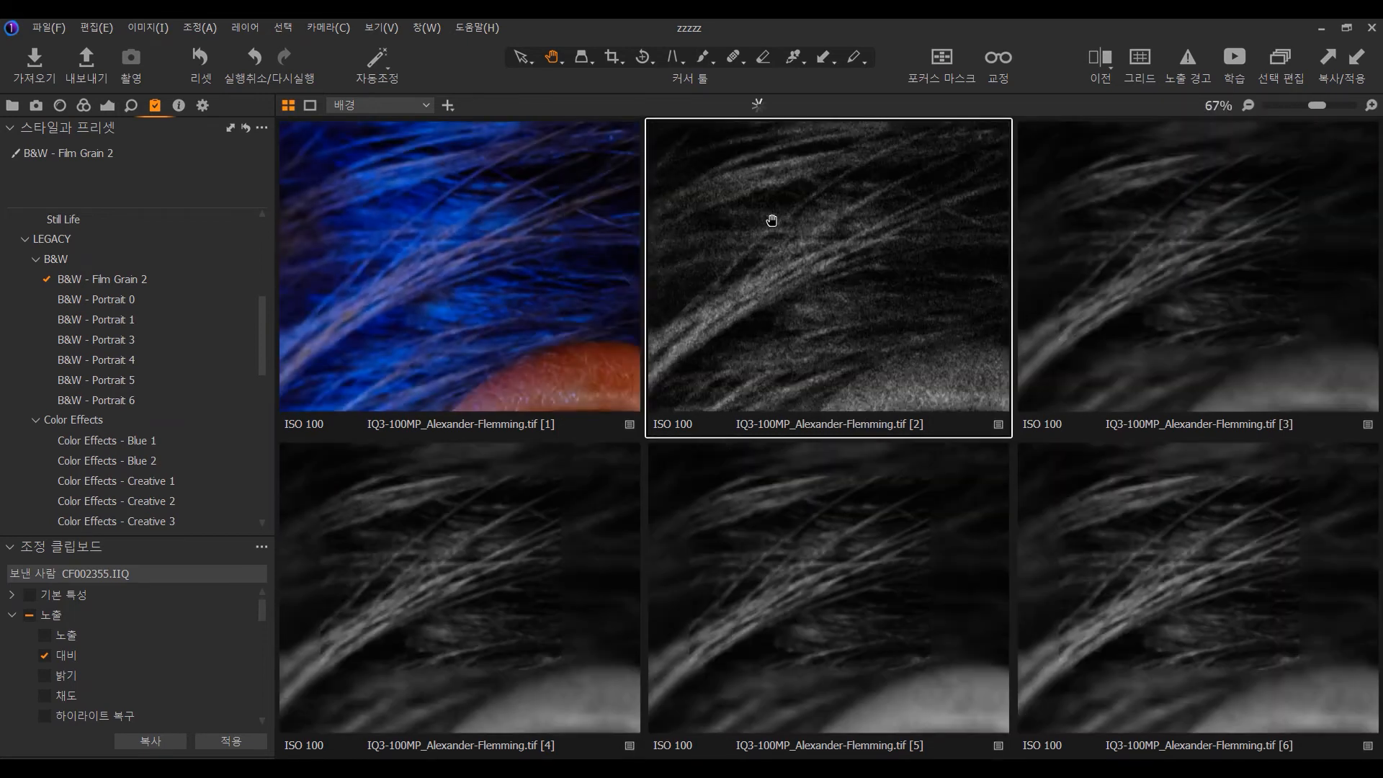
{"action": "scroll", "coordinate": [772, 220], "scroll_direction": "down", "scroll_amount": 2}
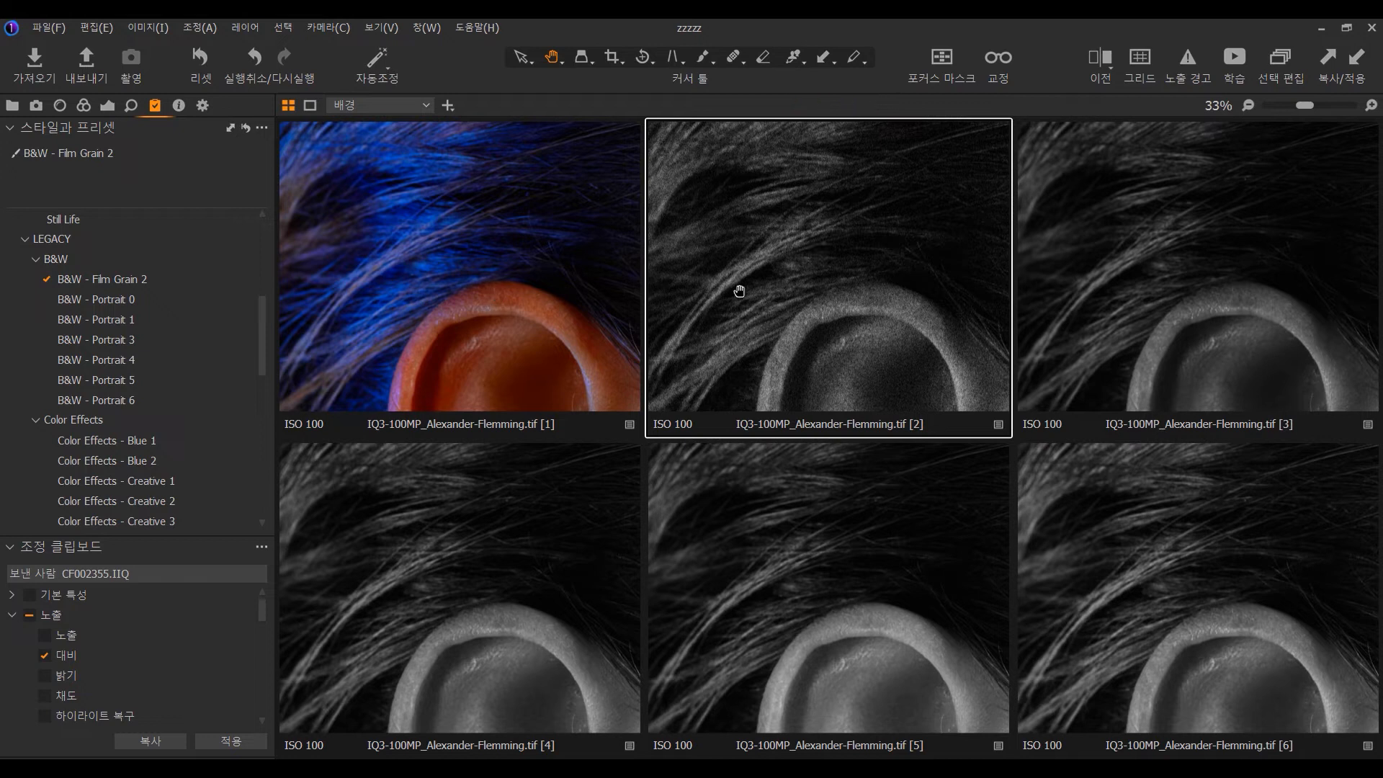
Step: Bring back the browser and compare the eye area across all six portrait variants at 17% magnification
{"action": "key", "text": "ctrl+shift+b"}
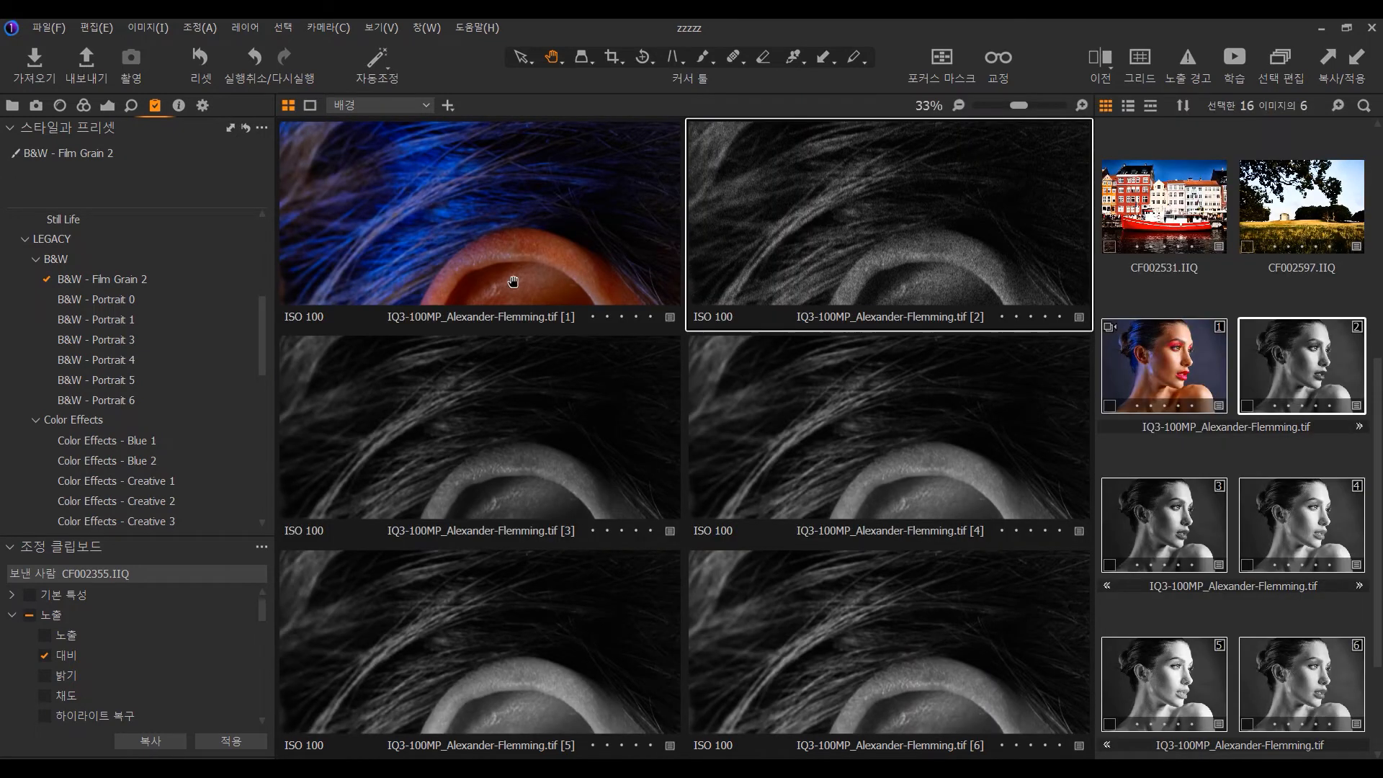
{"action": "left_click", "coordinate": [515, 281]}
{"action": "left_click", "coordinate": [519, 407]}
{"action": "scroll", "coordinate": [818, 395], "scroll_direction": "down", "scroll_amount": 2}
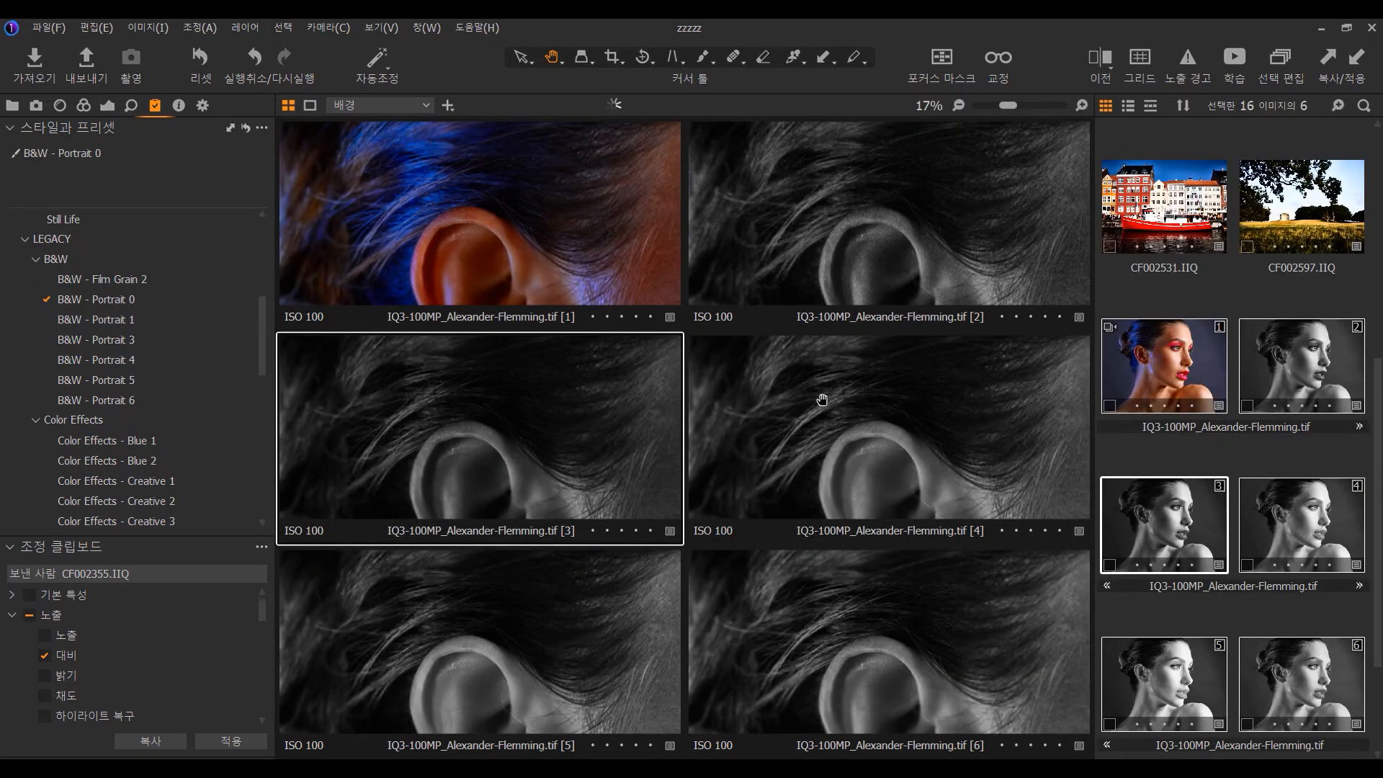
{"action": "left_click", "coordinate": [790, 411]}
{"action": "left_click_drag", "start_coordinate": [894, 419], "coordinate": [727, 402]}
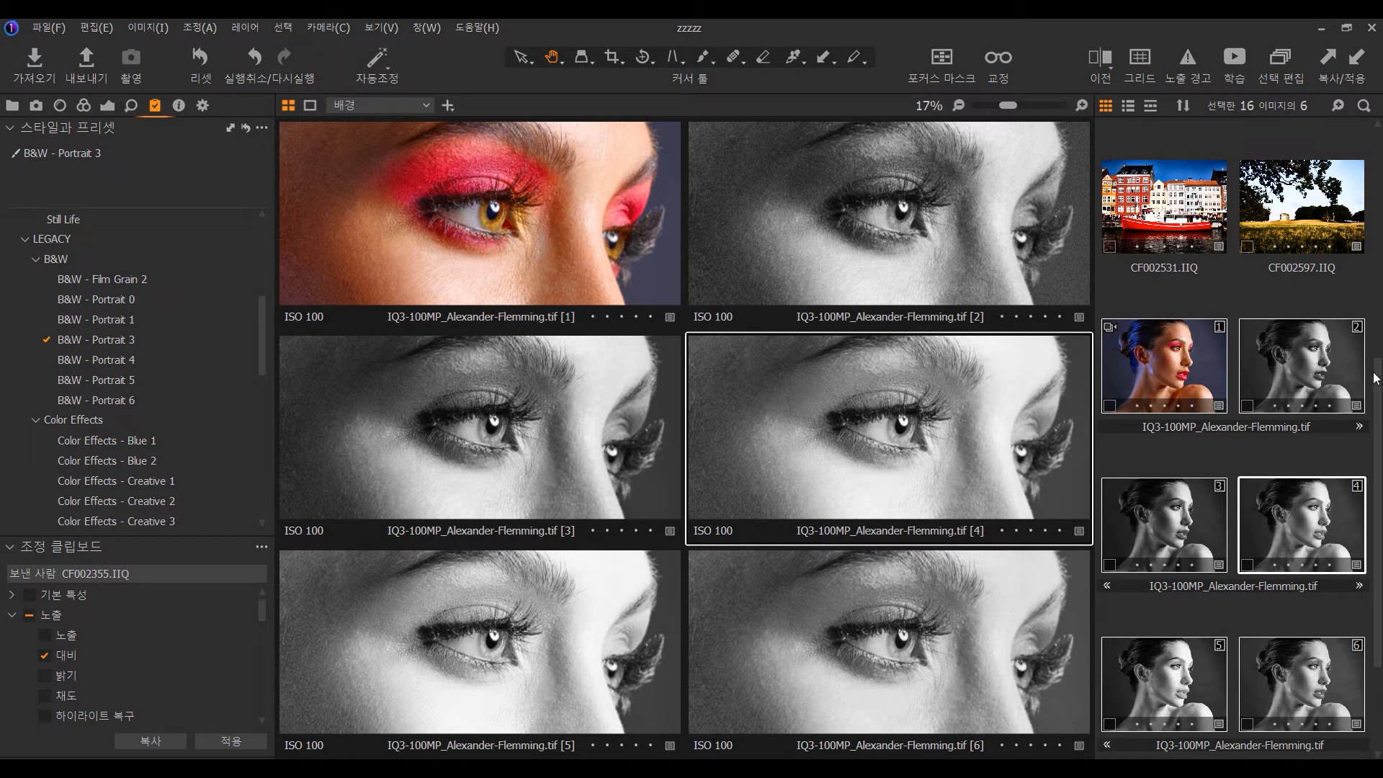
Step: Deselect all portrait variants and widen the browser to show three thumbnails per row
{"action": "left_click_drag", "start_coordinate": [1374, 378], "coordinate": [1379, 459]}
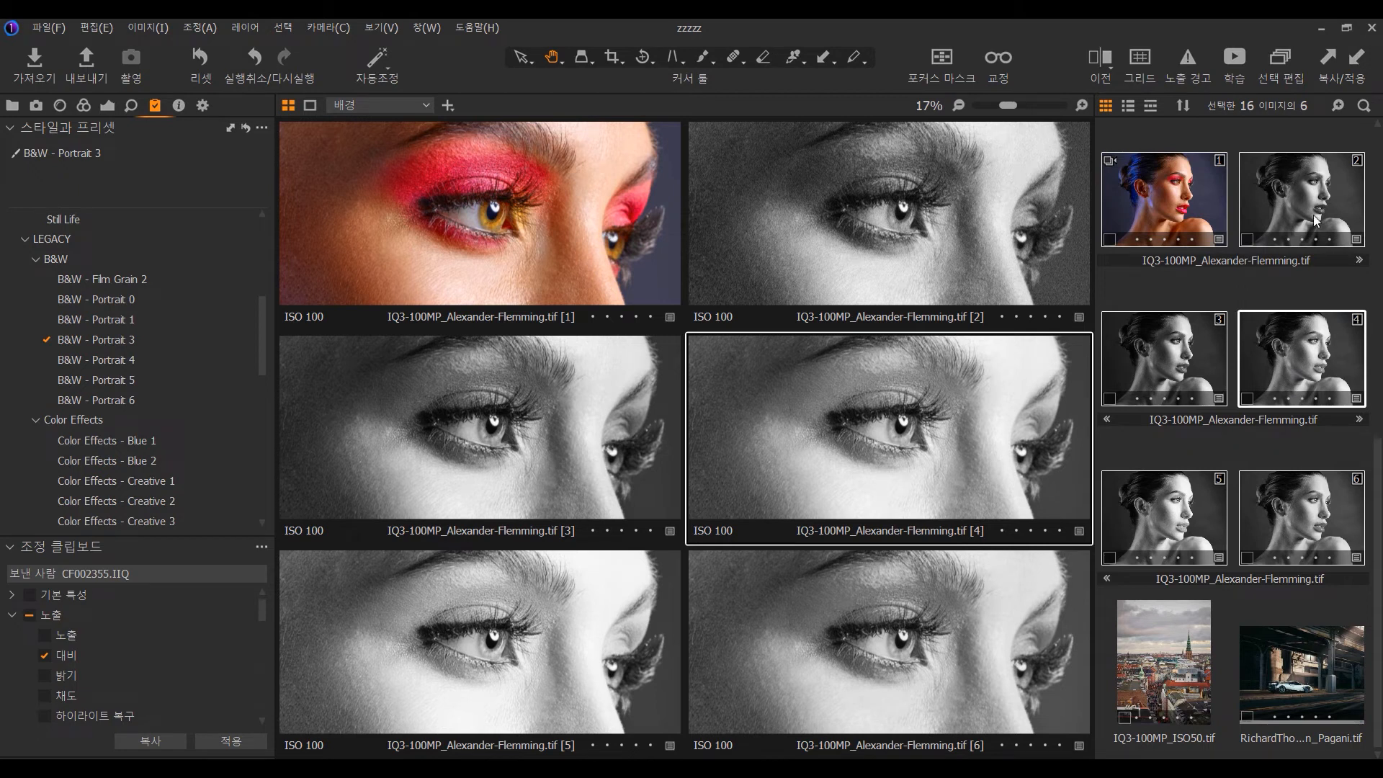
{"action": "left_click", "coordinate": [1120, 280]}
{"action": "left_click_drag", "start_coordinate": [1093, 252], "coordinate": [951, 254]}
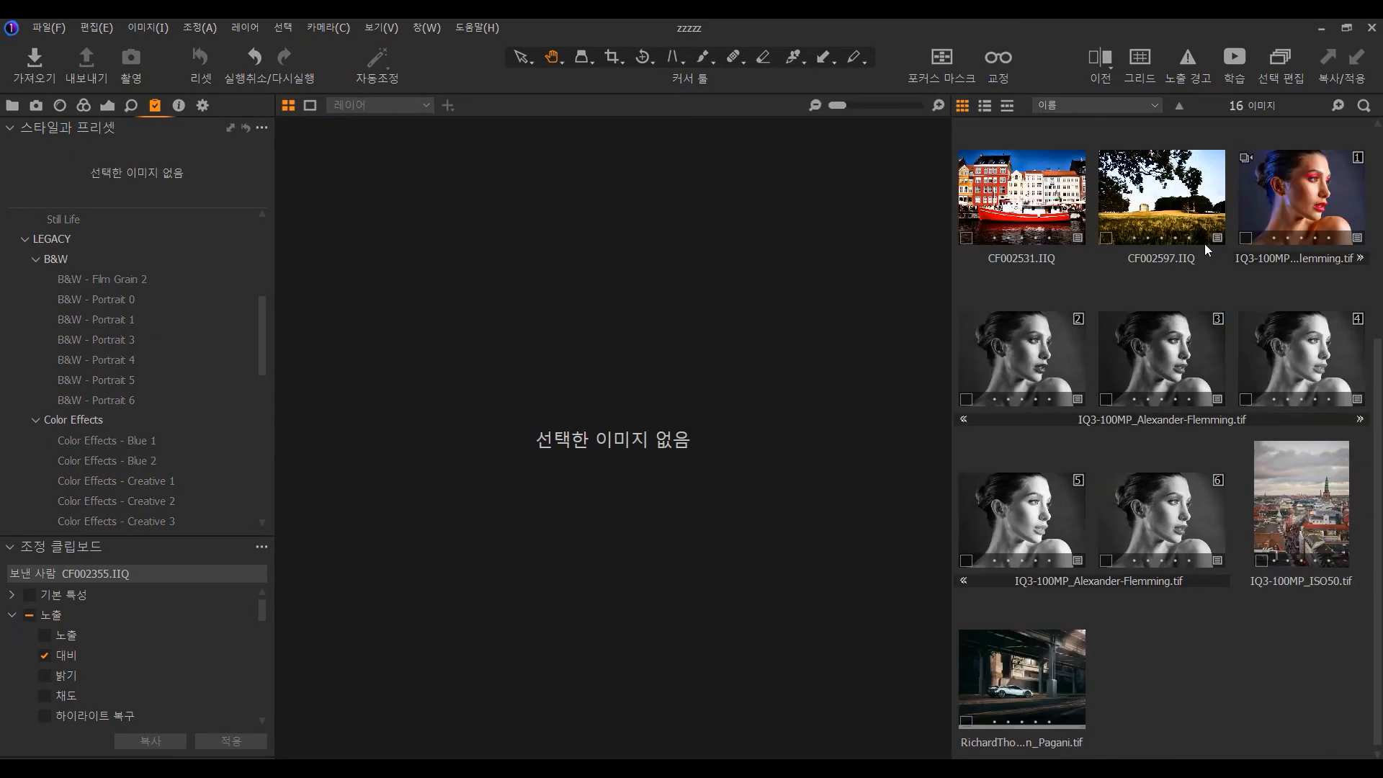
Step: Reorder the stacked portrait variants manually, moving the color variant to third place among the black-and-white ones
{"action": "left_click_drag", "start_coordinate": [1286, 216], "coordinate": [1256, 350]}
{"action": "key", "text": "Right"}
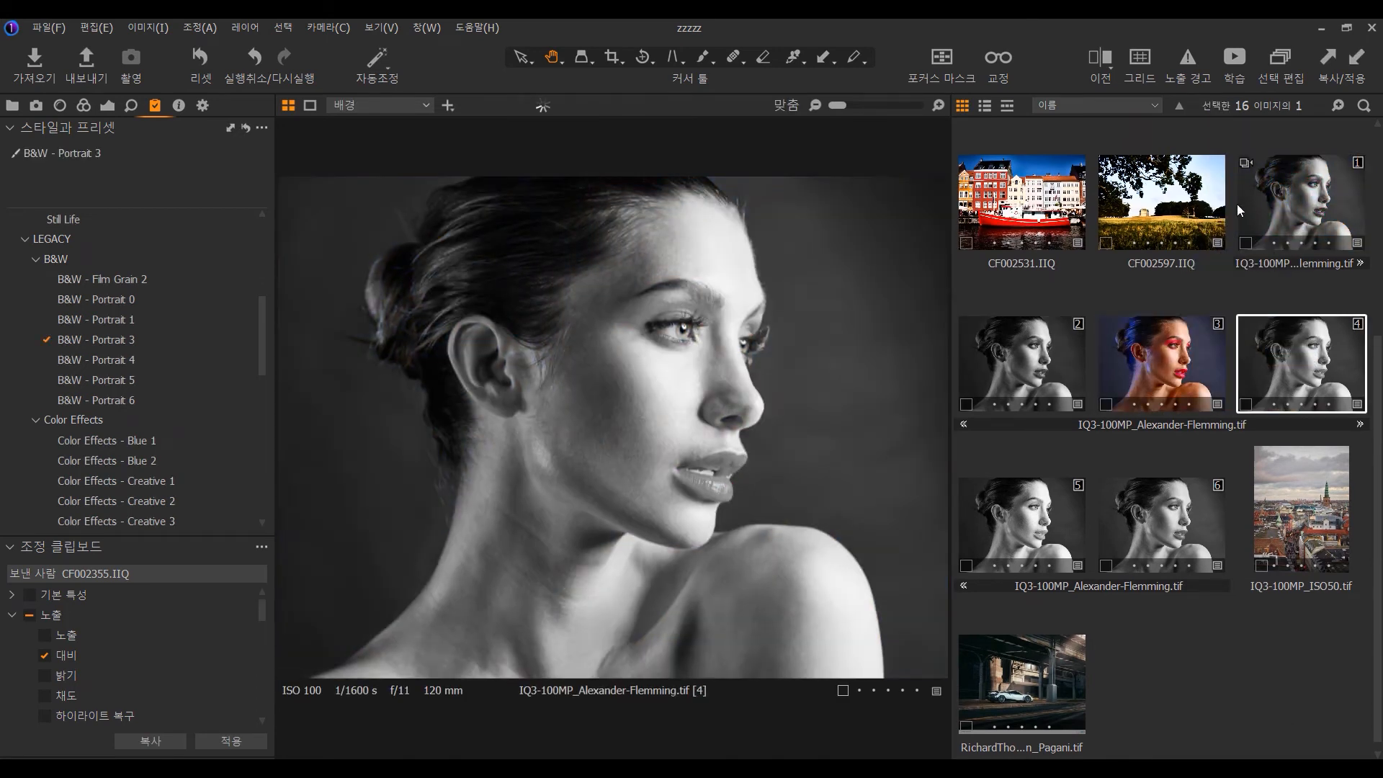
{"action": "key", "text": "Left"}
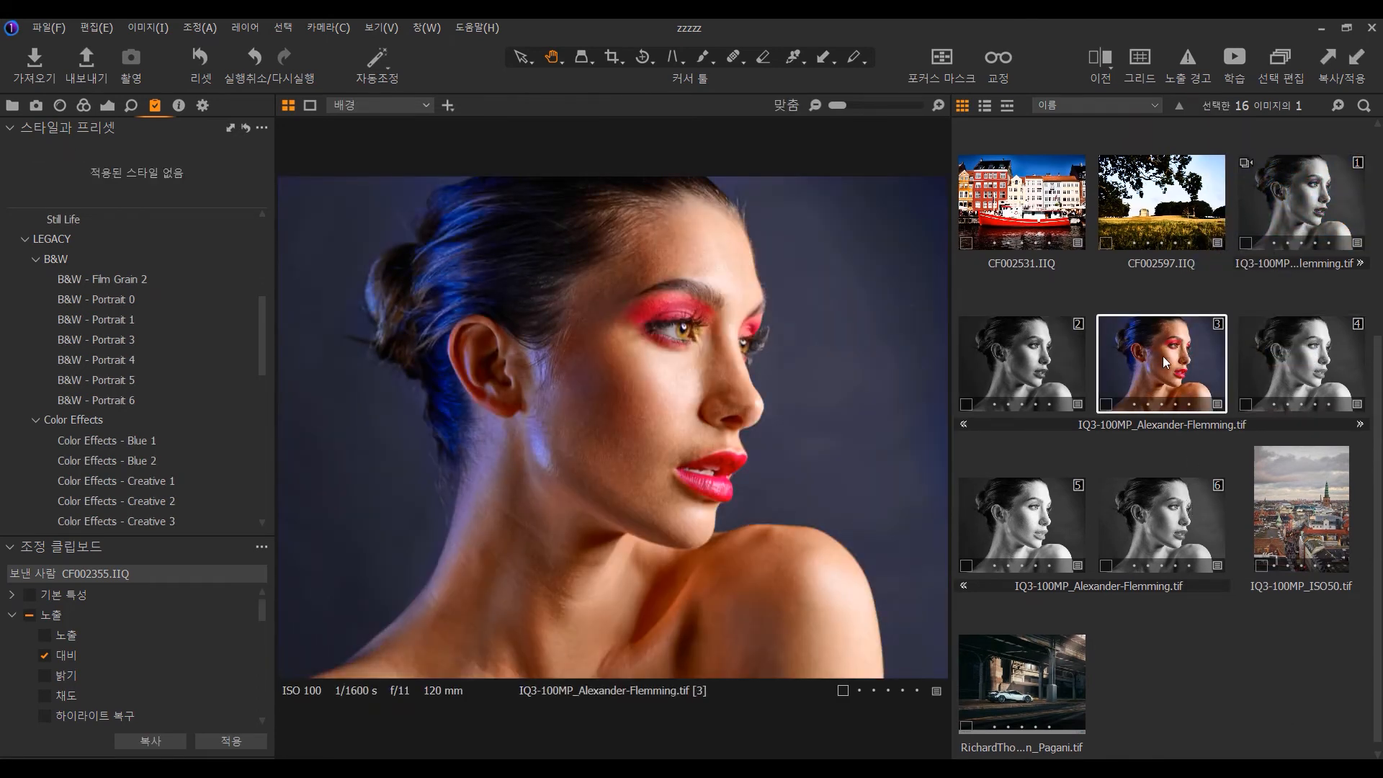
{"action": "left_click_drag", "start_coordinate": [1165, 362], "coordinate": [1210, 507]}
{"action": "left_click_drag", "start_coordinate": [1175, 404], "coordinate": [1233, 573]}
{"action": "left_click_drag", "start_coordinate": [1171, 408], "coordinate": [1100, 387]}
{"action": "left_click", "coordinate": [1048, 358]}
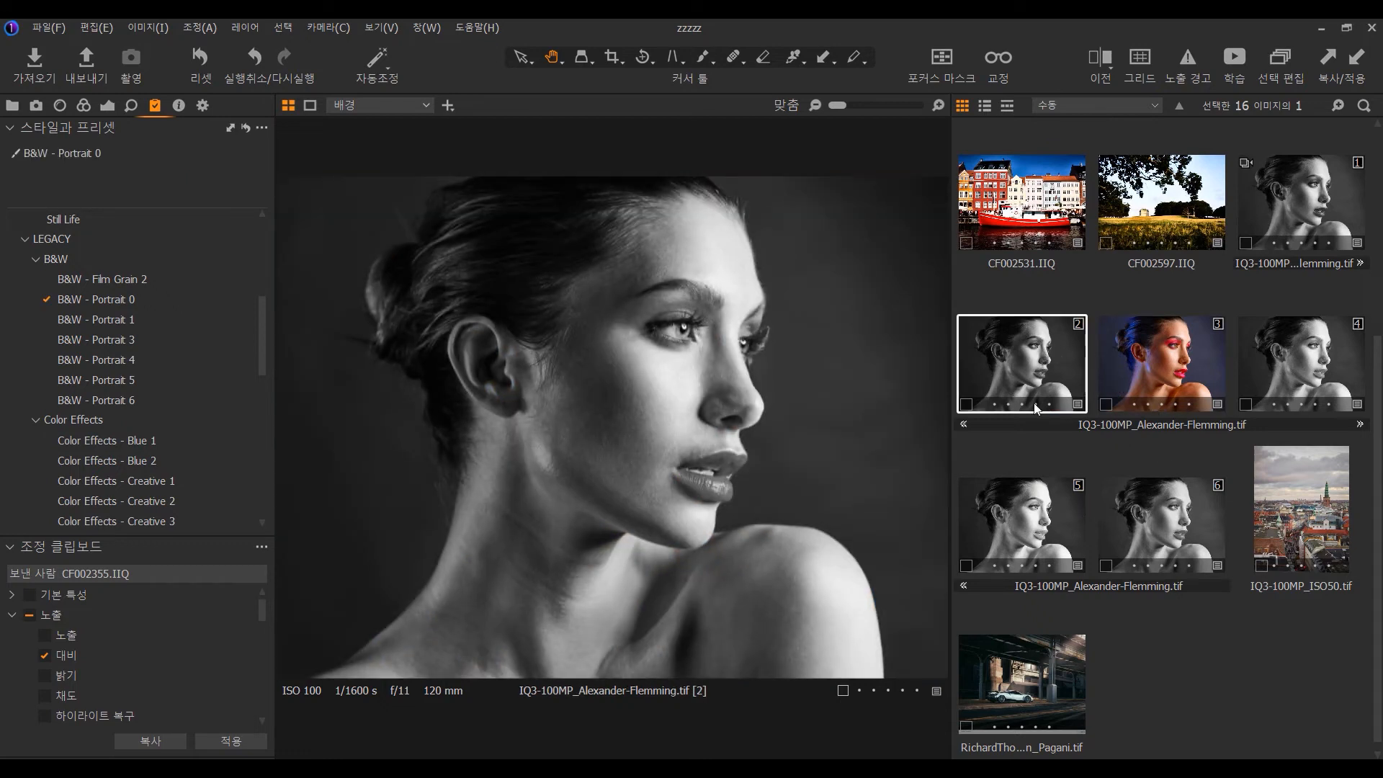
Step: View portrait variants 3, 6, 5, 2 and 1 one after another in the viewer
{"action": "left_click", "coordinate": [1159, 366]}
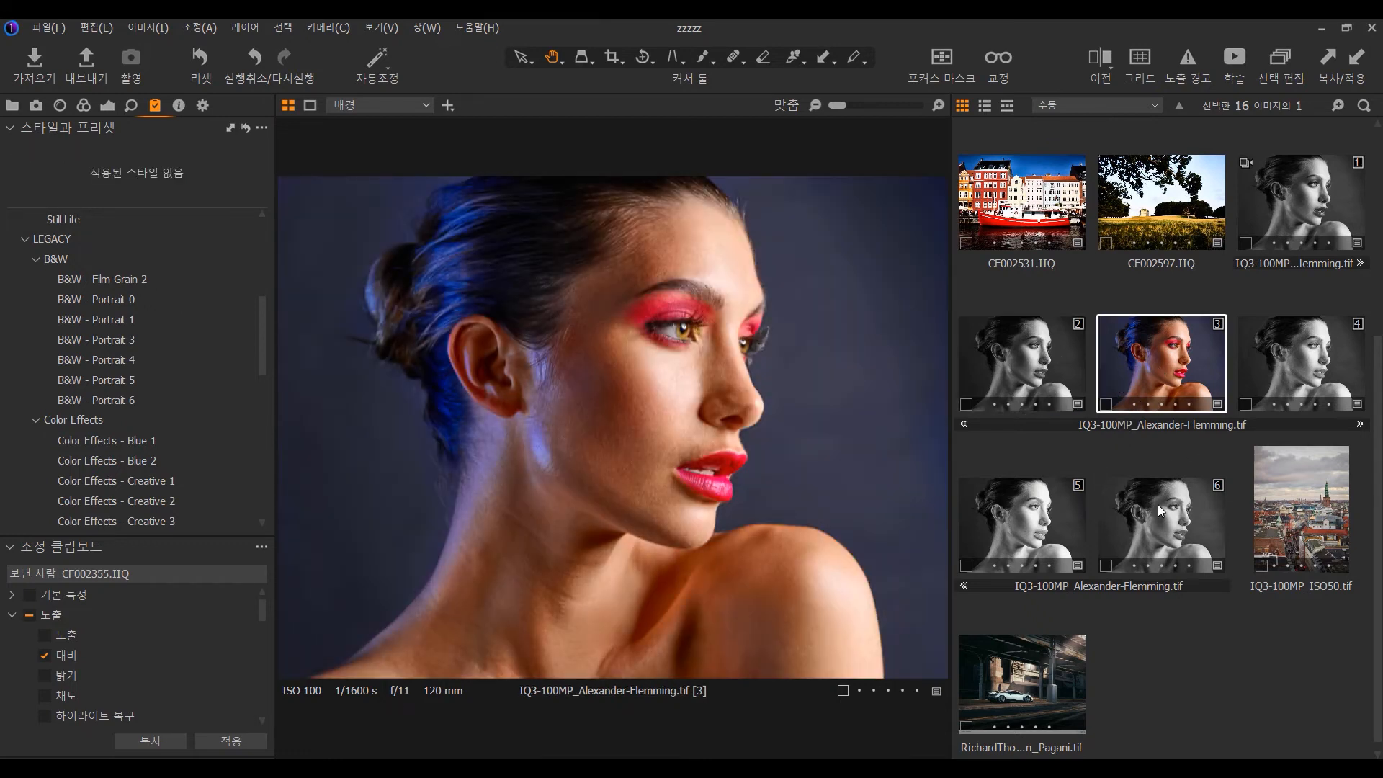
{"action": "left_click", "coordinate": [1157, 513]}
{"action": "left_click", "coordinate": [1027, 515]}
{"action": "left_click", "coordinate": [1019, 396]}
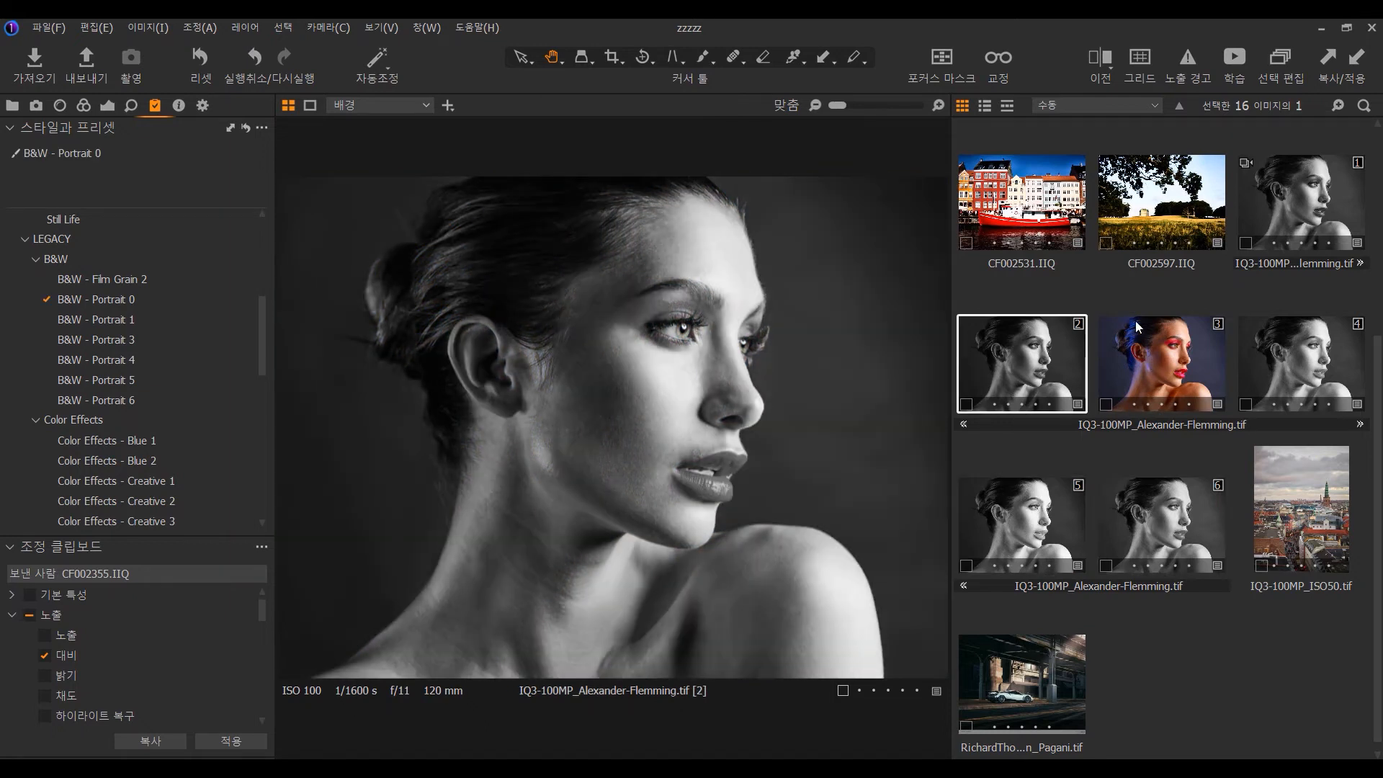
{"action": "left_click", "coordinate": [1248, 193]}
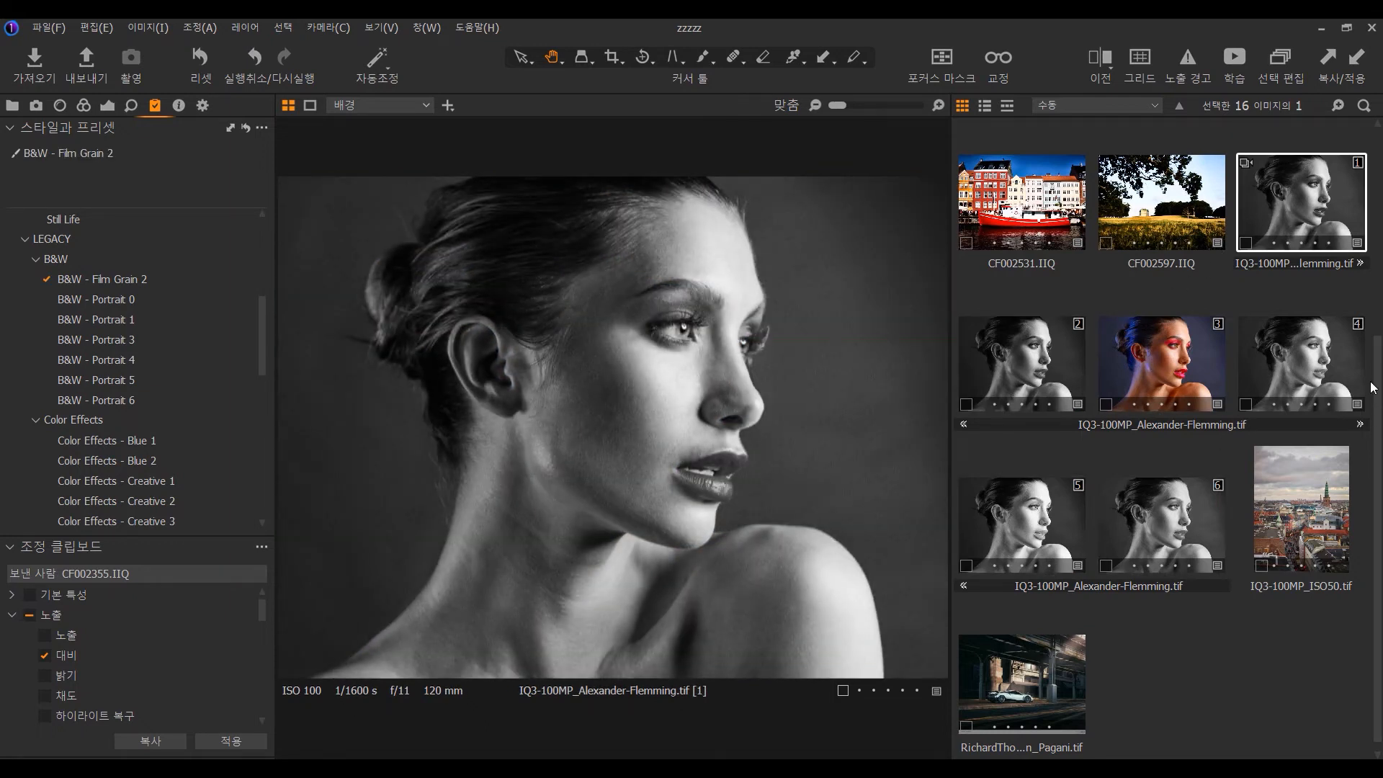
Step: Collapse the portrait's variants into a single thumbnail and expand them again
{"action": "mouse_move", "coordinate": [1374, 386]}
{"action": "left_mouse_down"}
{"action": "mouse_move", "coordinate": [1374, 253]}
{"action": "mouse_move", "coordinate": [1374, 404]}
{"action": "left_mouse_up"}
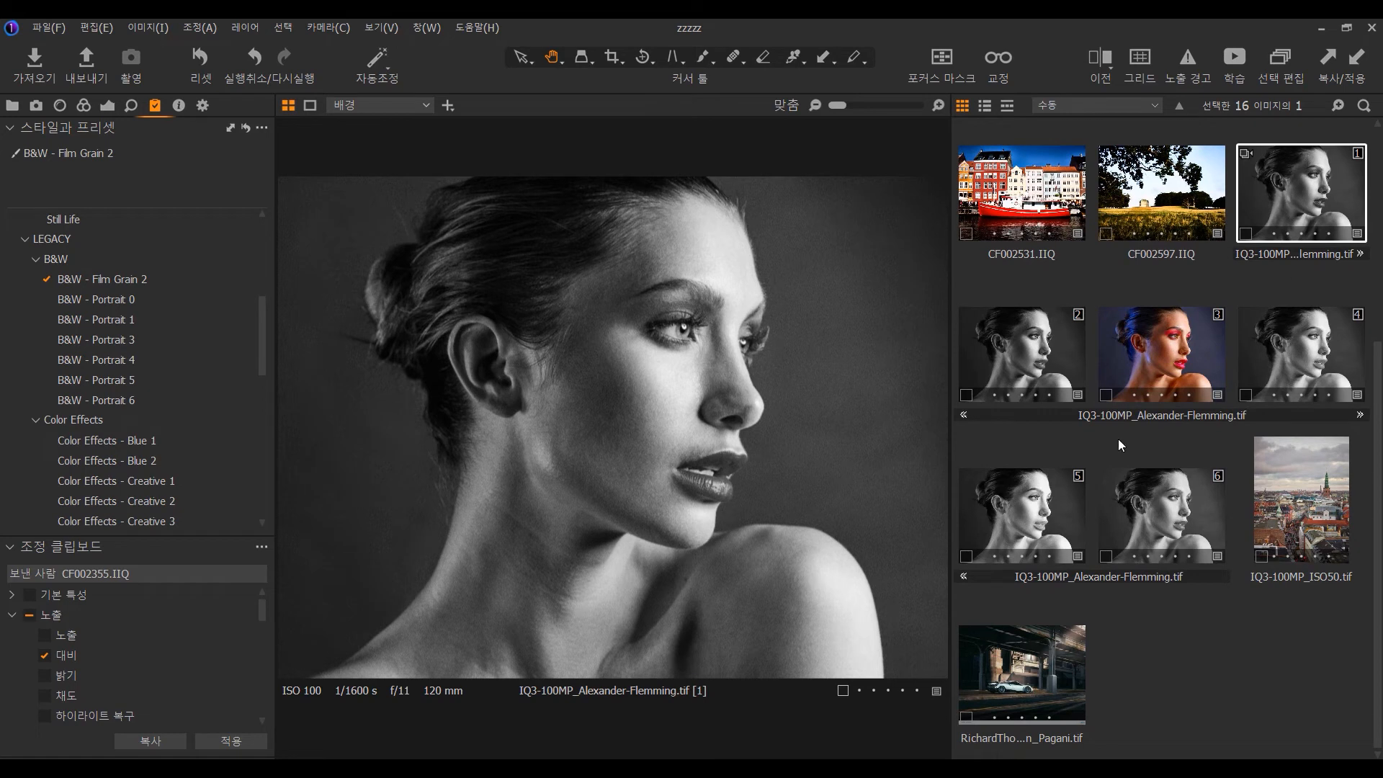
{"action": "left_click", "coordinate": [1245, 155]}
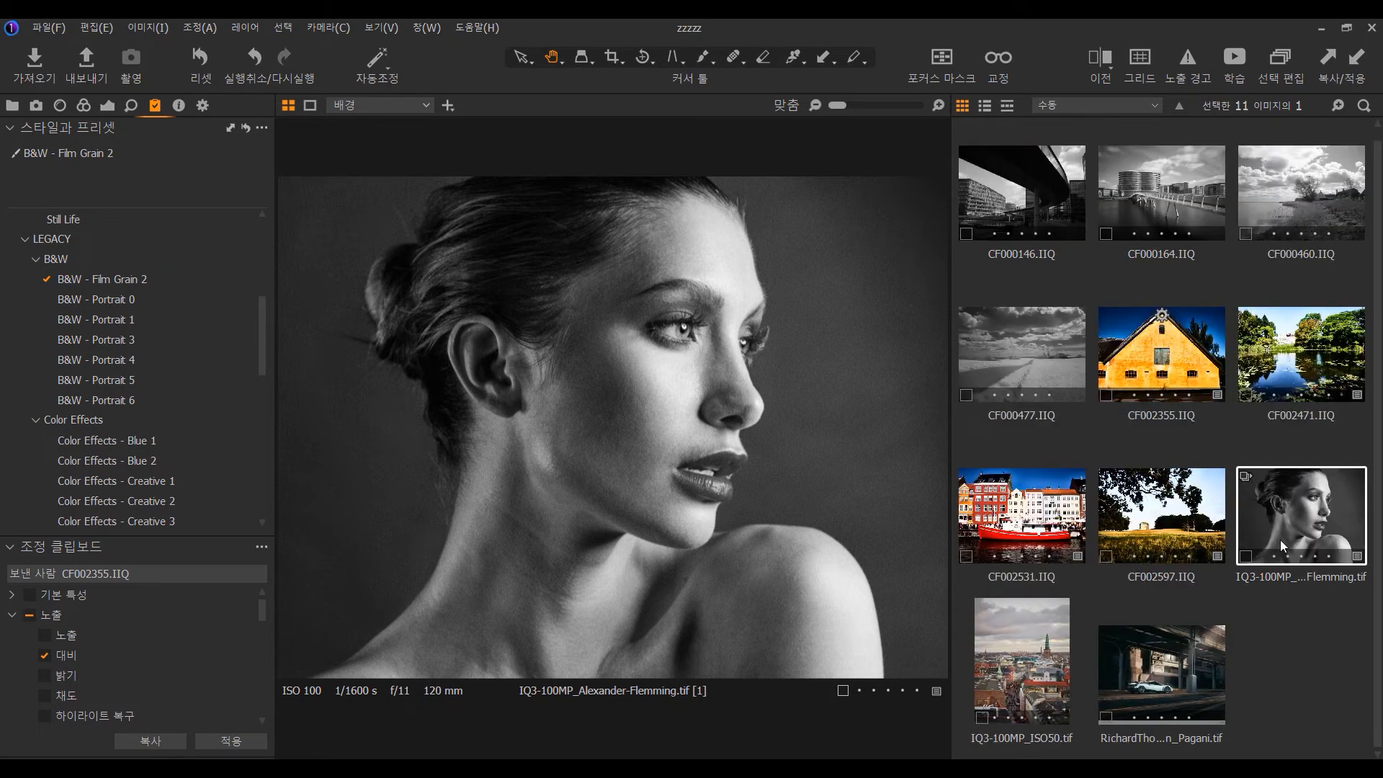
{"action": "left_click", "coordinate": [1251, 476]}
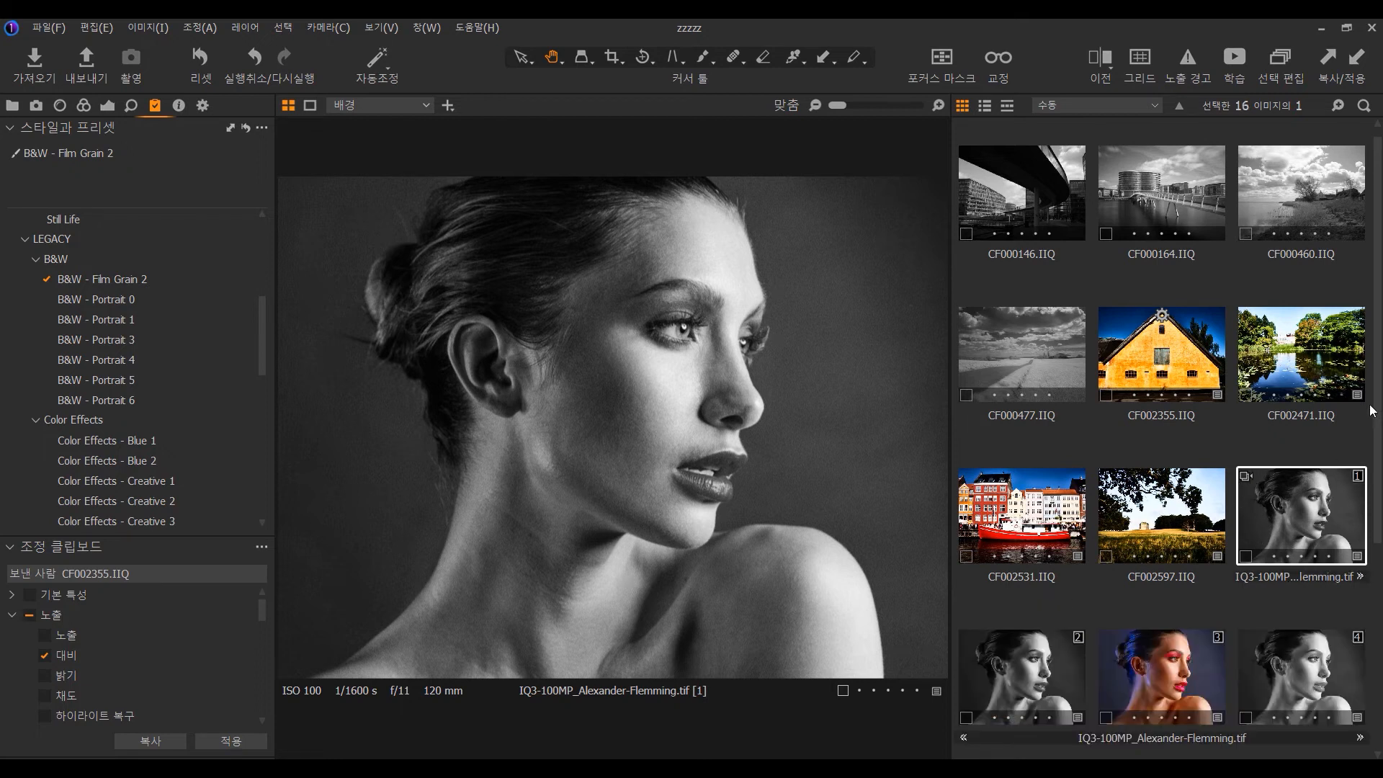
Step: Move the color variant to the front of the portrait stack, and place variant 4 ahead of it
{"action": "scroll", "coordinate": [1252, 491], "scroll_direction": "down", "scroll_amount": 3}
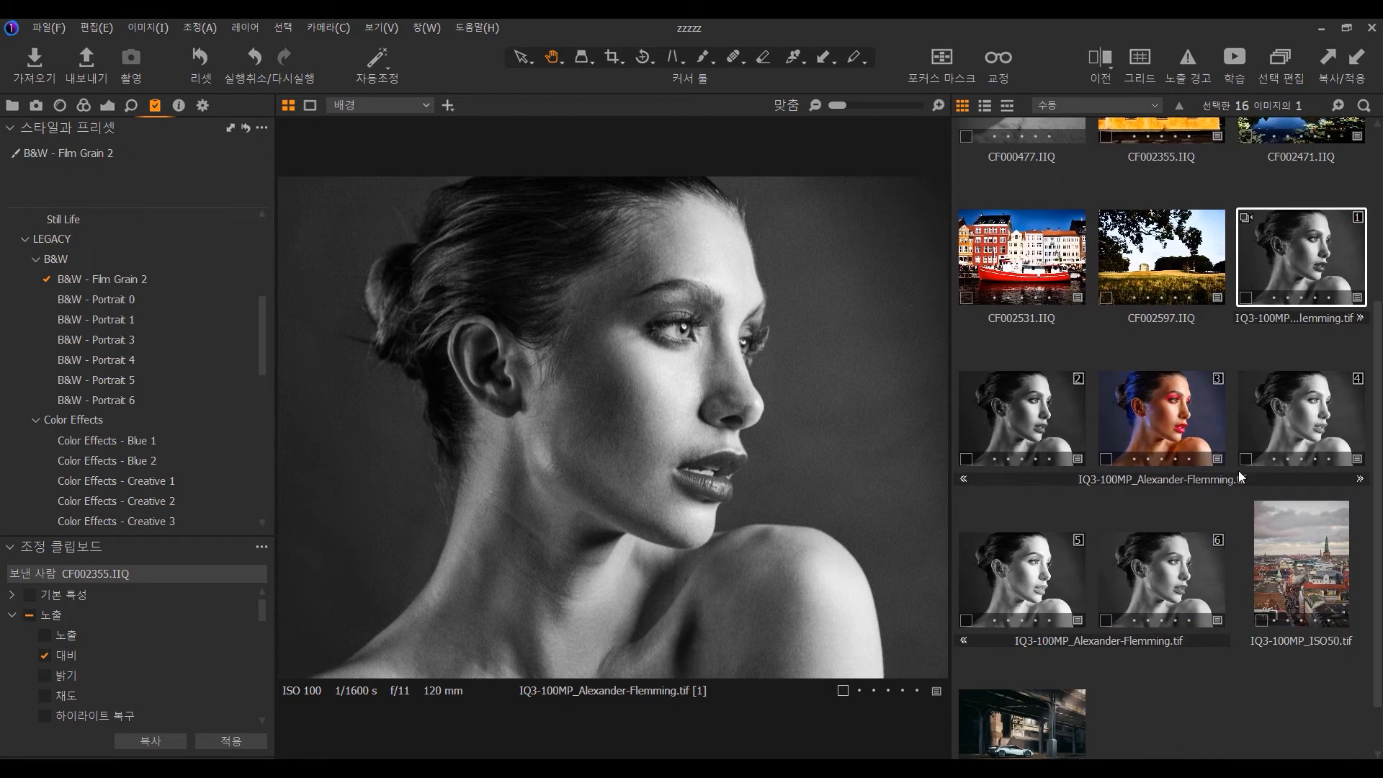
{"action": "left_click_drag", "start_coordinate": [1199, 439], "coordinate": [1241, 302]}
{"action": "left_click_drag", "start_coordinate": [1303, 395], "coordinate": [1297, 308]}
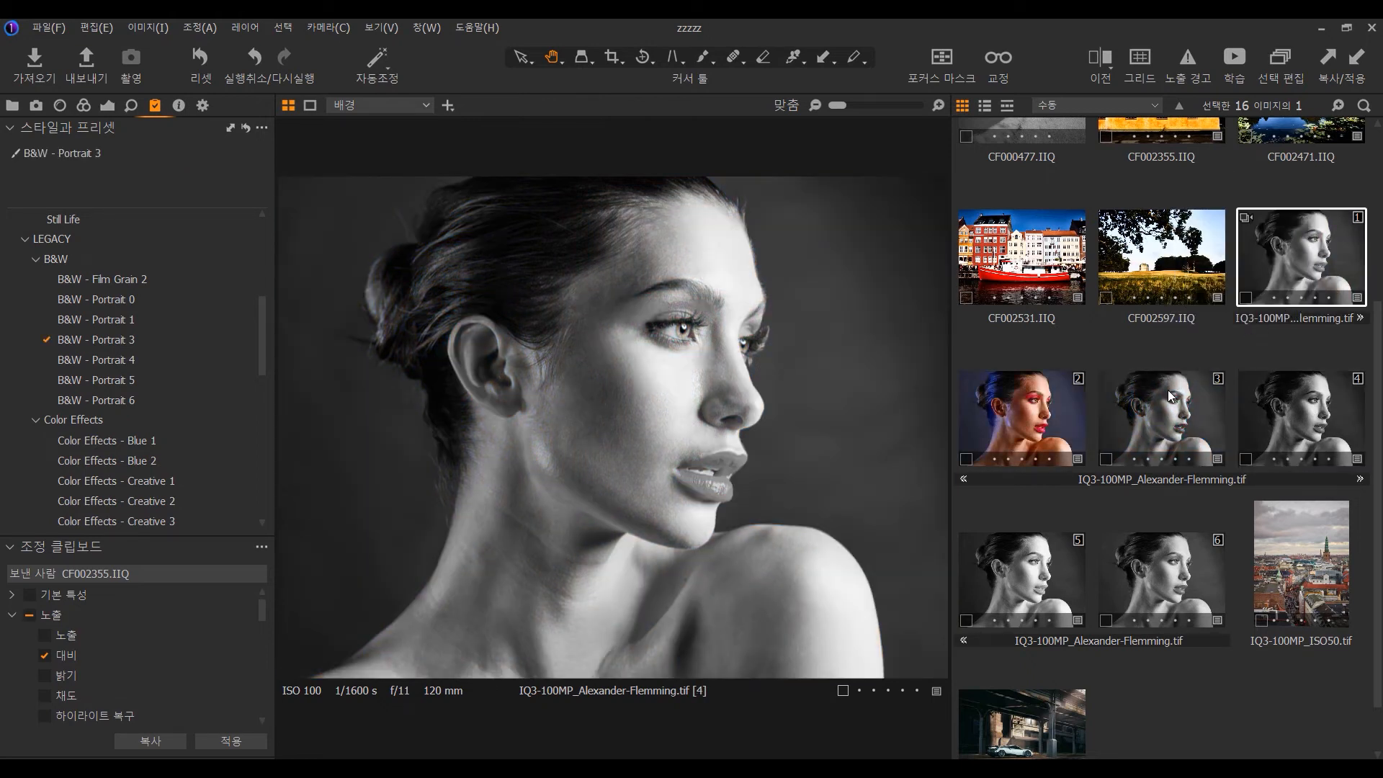
Step: Delete the black-and-white portrait variants, keeping only the color version
{"action": "left_click", "coordinate": [1155, 430]}
{"action": "scroll", "coordinate": [1139, 413], "scroll_direction": "up", "scroll_amount": 2}
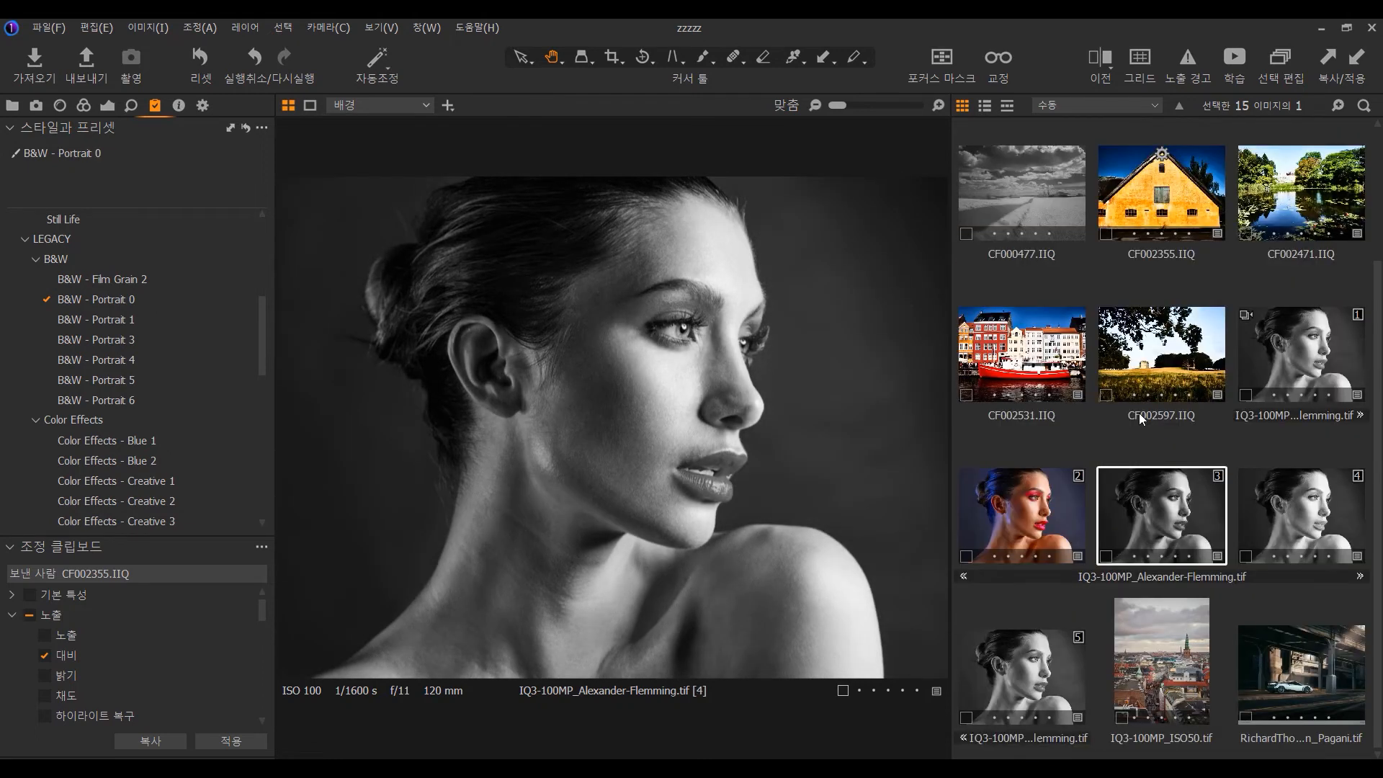
{"action": "key", "text": "Delete"}
{"action": "key", "text": "Delete"}
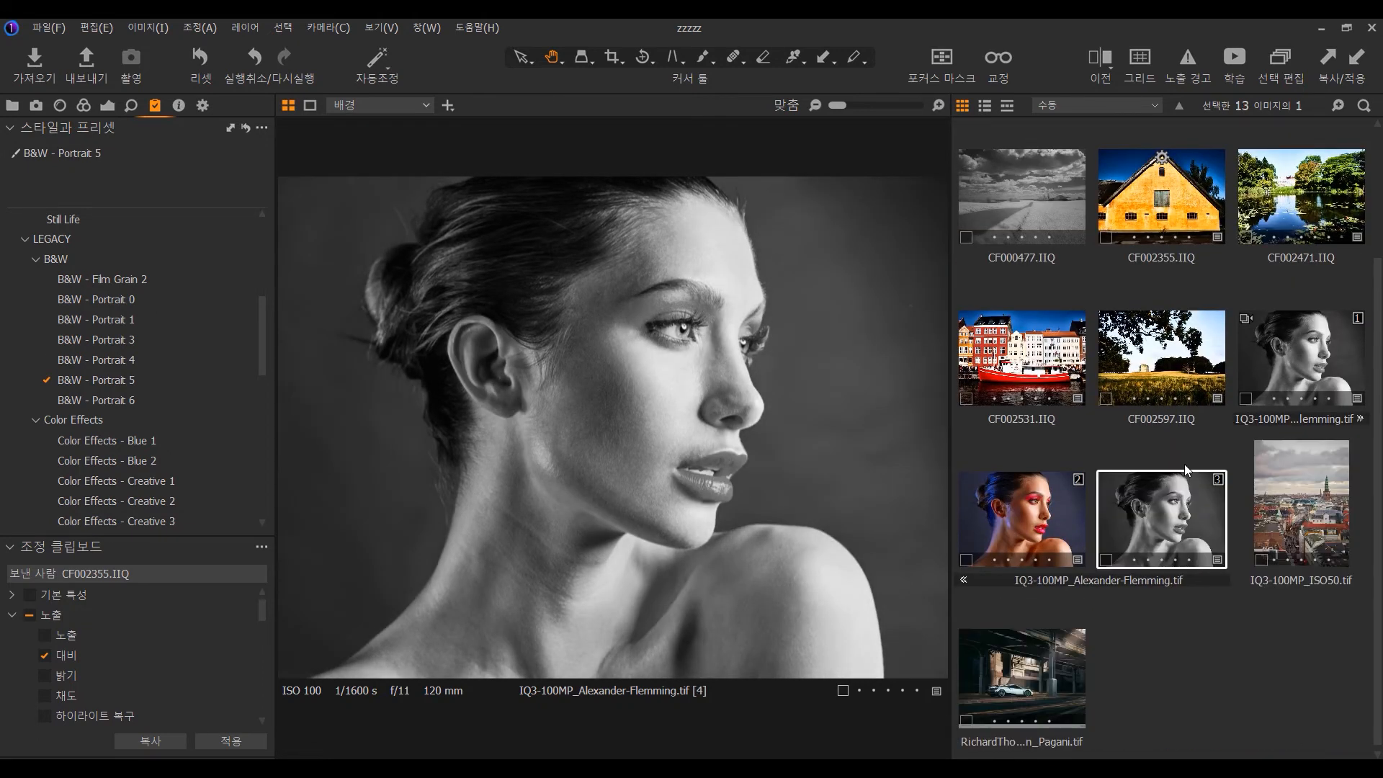
{"action": "left_click", "coordinate": [1326, 541]}
{"action": "key", "text": "Delete"}
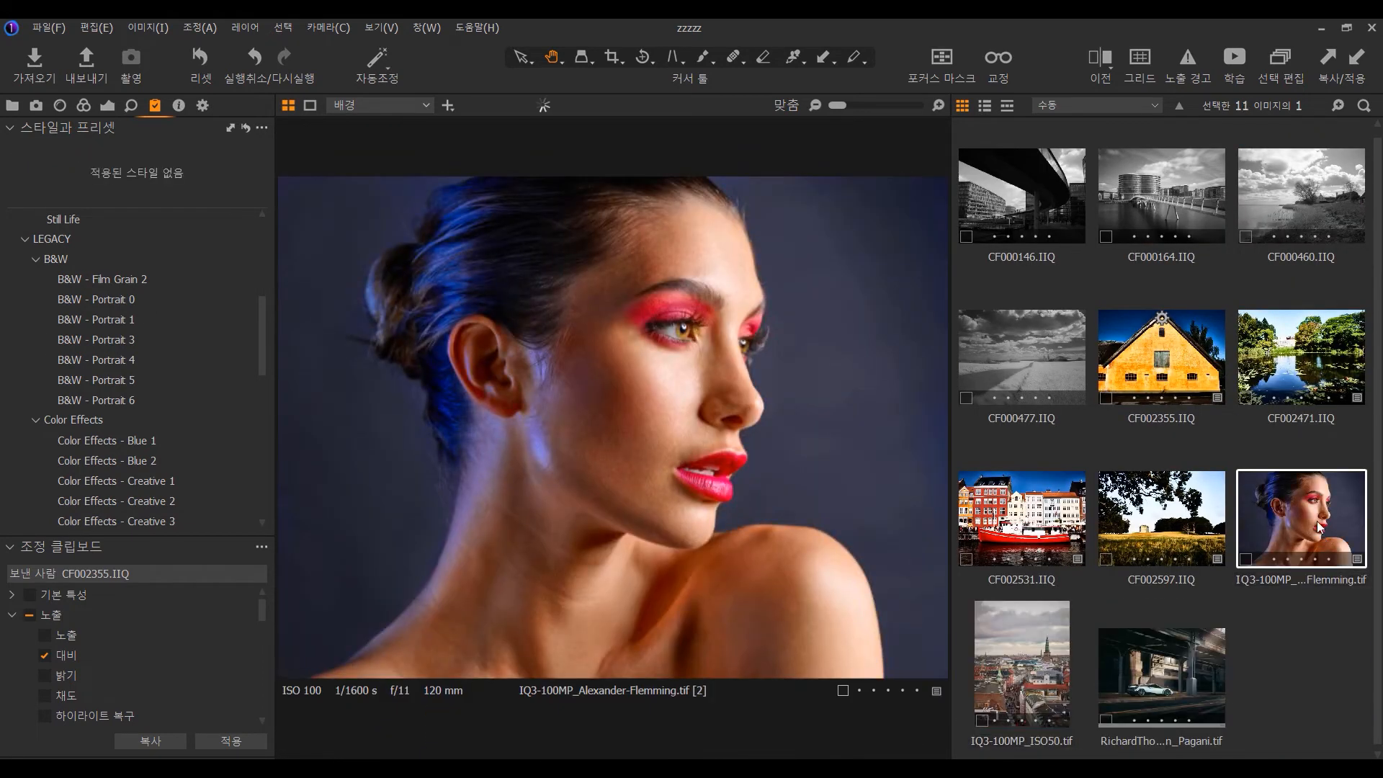
Step: Narrow the browser to one thumbnail per row and clone the color portrait variant with its adjustments
{"action": "left_click_drag", "start_coordinate": [952, 272], "coordinate": [1098, 286]}
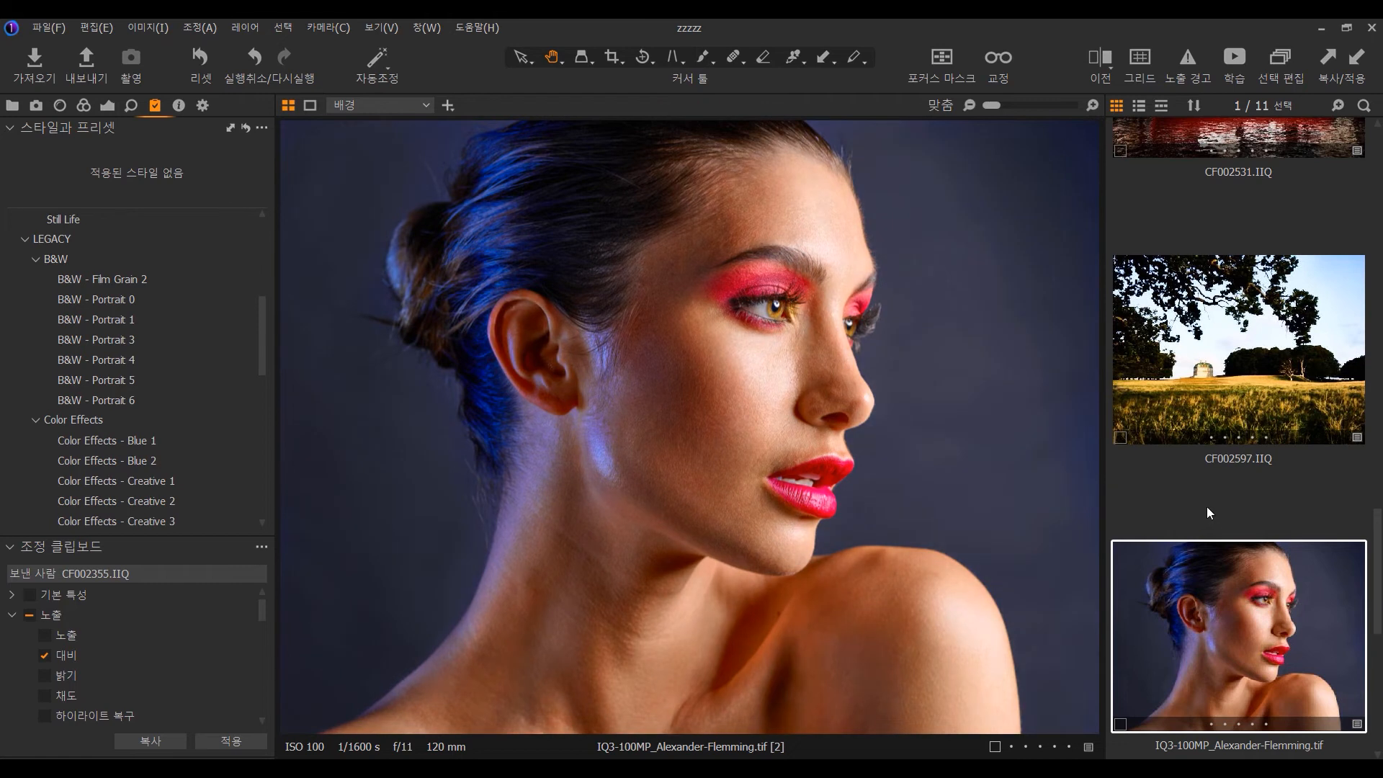
{"action": "right_click", "coordinate": [1222, 585]}
{"action": "mouse_move", "coordinate": [1205, 426]}
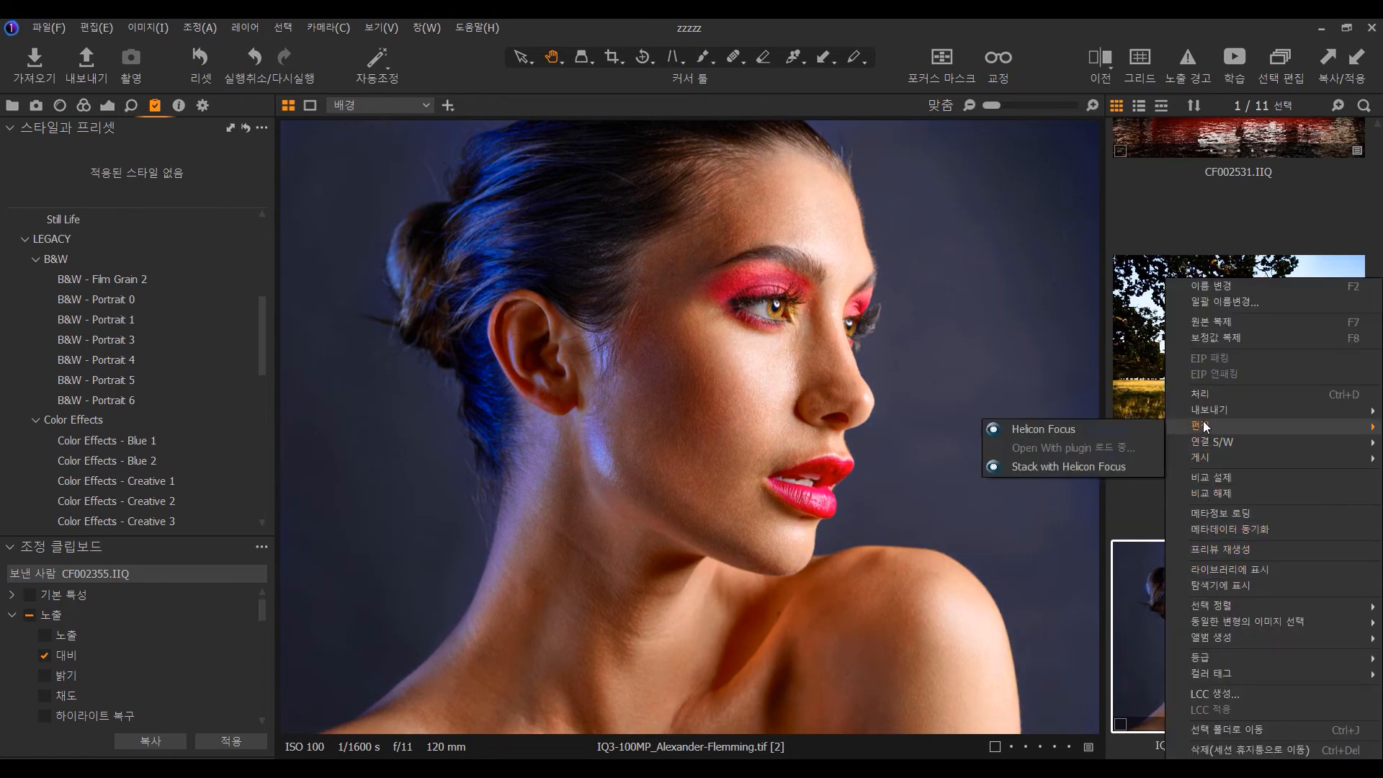
{"action": "left_click", "coordinate": [1243, 343]}
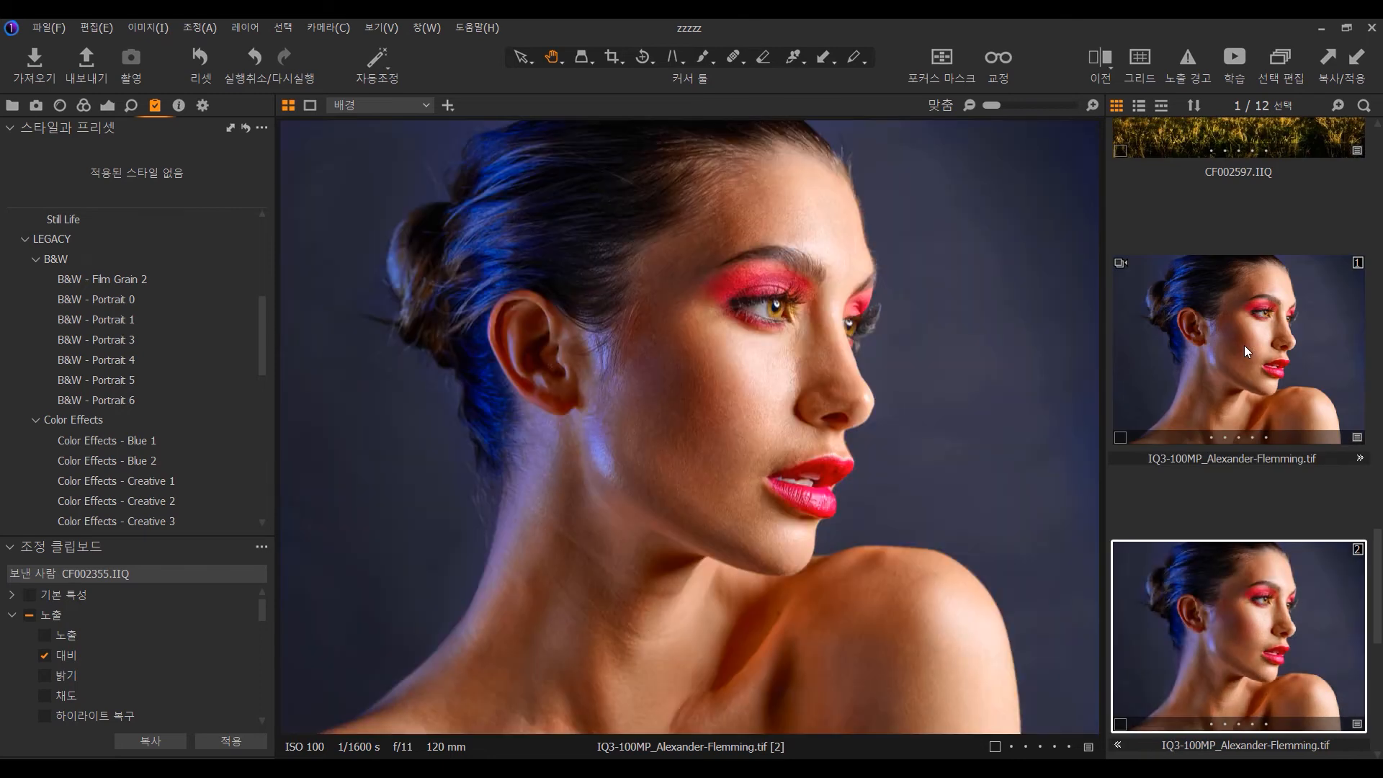
Step: Set the exposure brightness of portrait variant 1 to 10 and its contrast to 22
{"action": "left_click", "coordinate": [1239, 345]}
{"action": "left_click", "coordinate": [112, 108]}
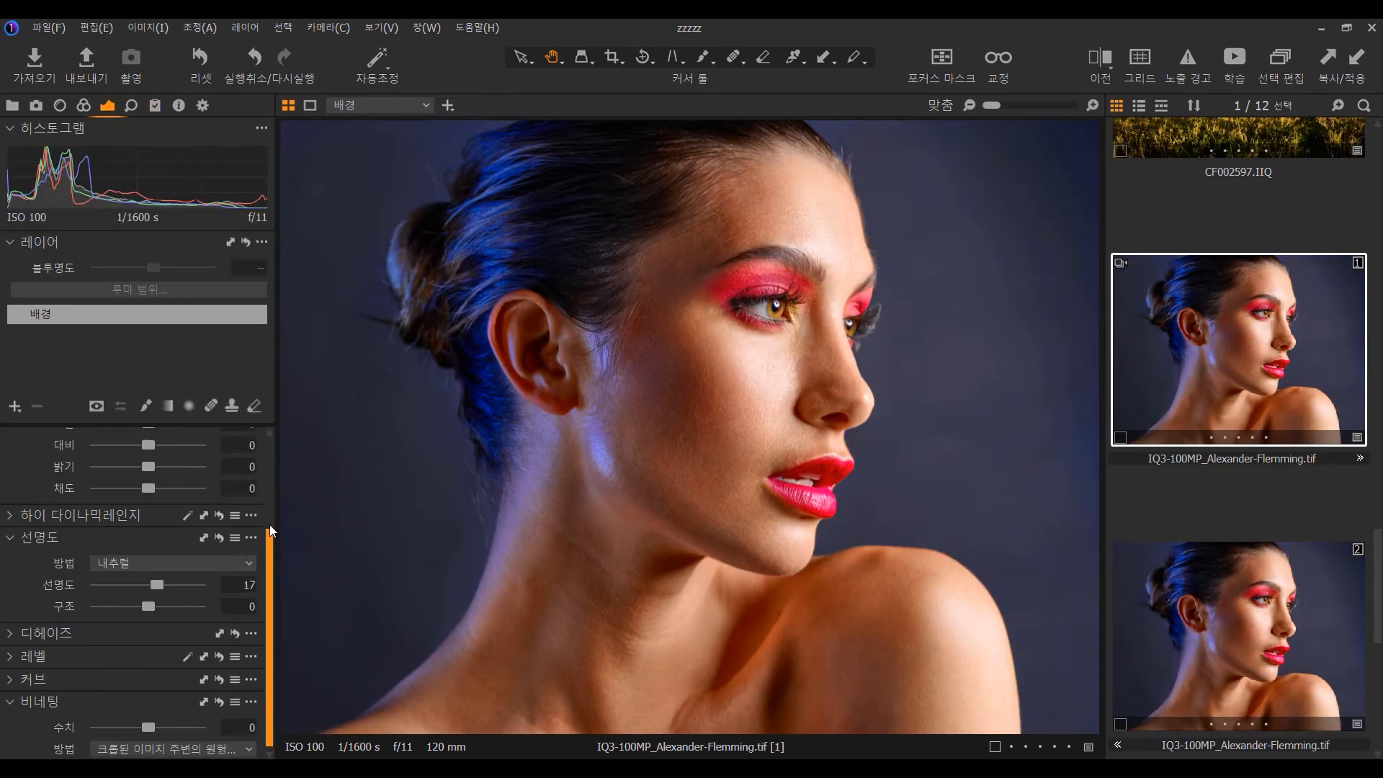
{"action": "left_click_drag", "start_coordinate": [270, 525], "coordinate": [272, 469]}
{"action": "left_click_drag", "start_coordinate": [144, 567], "coordinate": [176, 547]}
{"action": "left_click", "coordinate": [158, 547]}
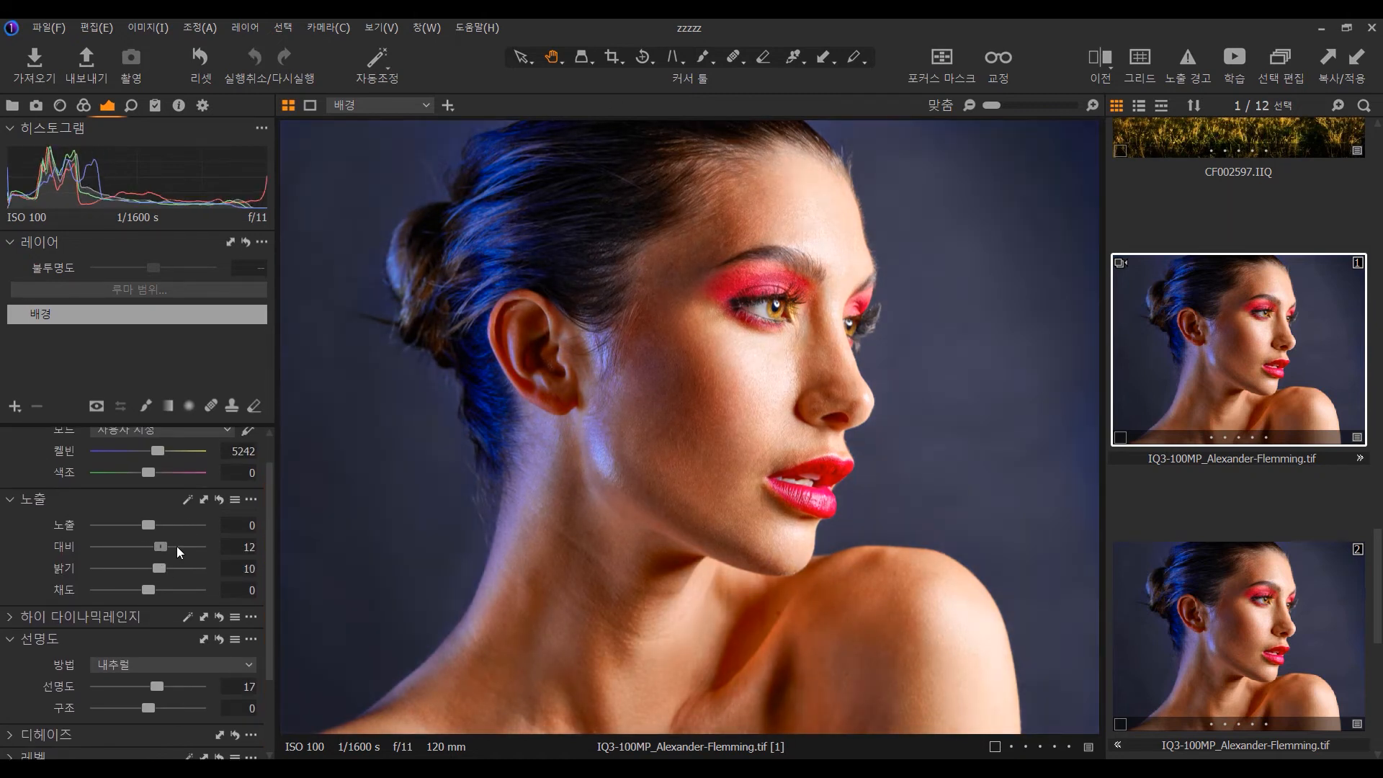
Step: Set the structure of variant 1 to 20 and its vignetting amount to -2.46
{"action": "left_click_drag", "start_coordinate": [272, 587], "coordinate": [274, 656]}
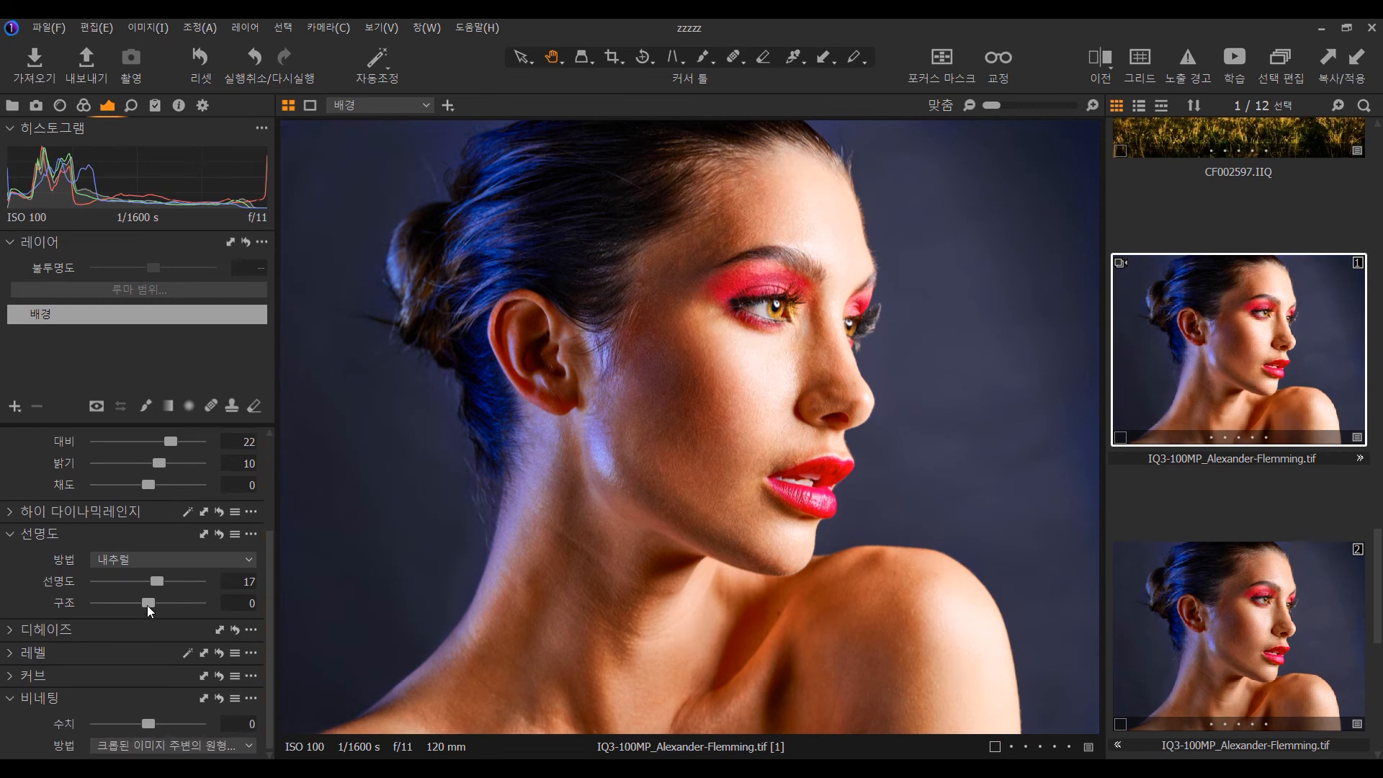
{"action": "left_click_drag", "start_coordinate": [148, 604], "coordinate": [159, 603]}
{"action": "left_click_drag", "start_coordinate": [149, 724], "coordinate": [111, 720]}
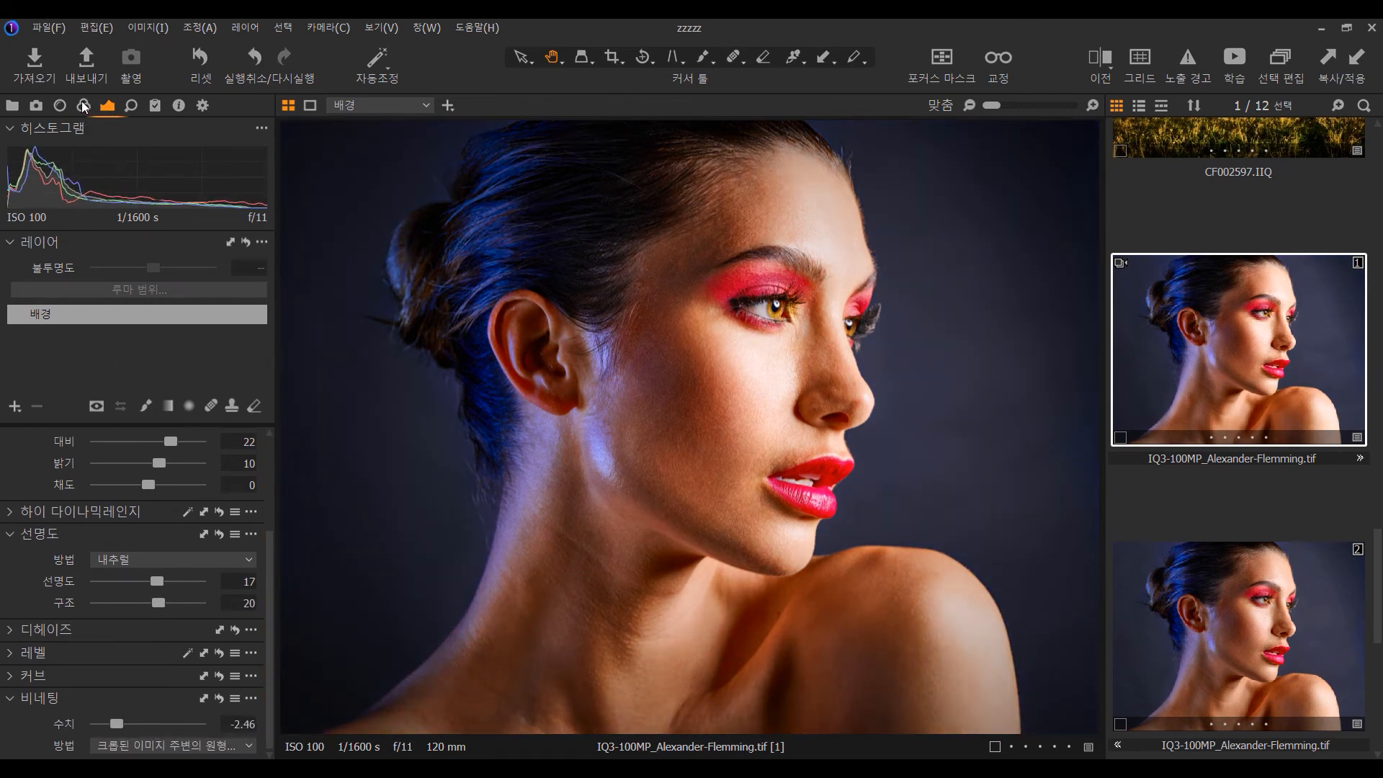
Step: Sample the cheek as the reference color for the Color Editor's skin tone adjustment on variant 1
{"action": "left_click", "coordinate": [84, 105]}
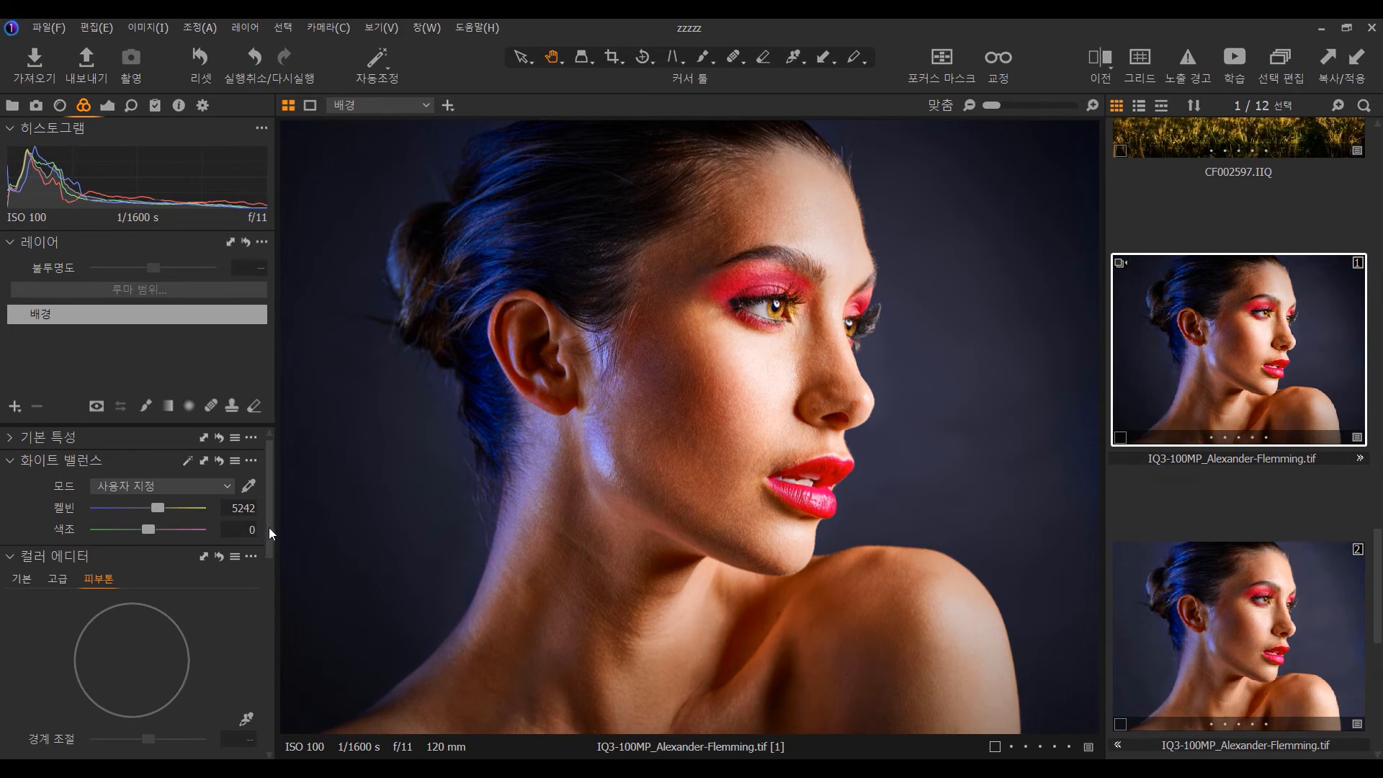
{"action": "left_click_drag", "start_coordinate": [266, 513], "coordinate": [274, 543]}
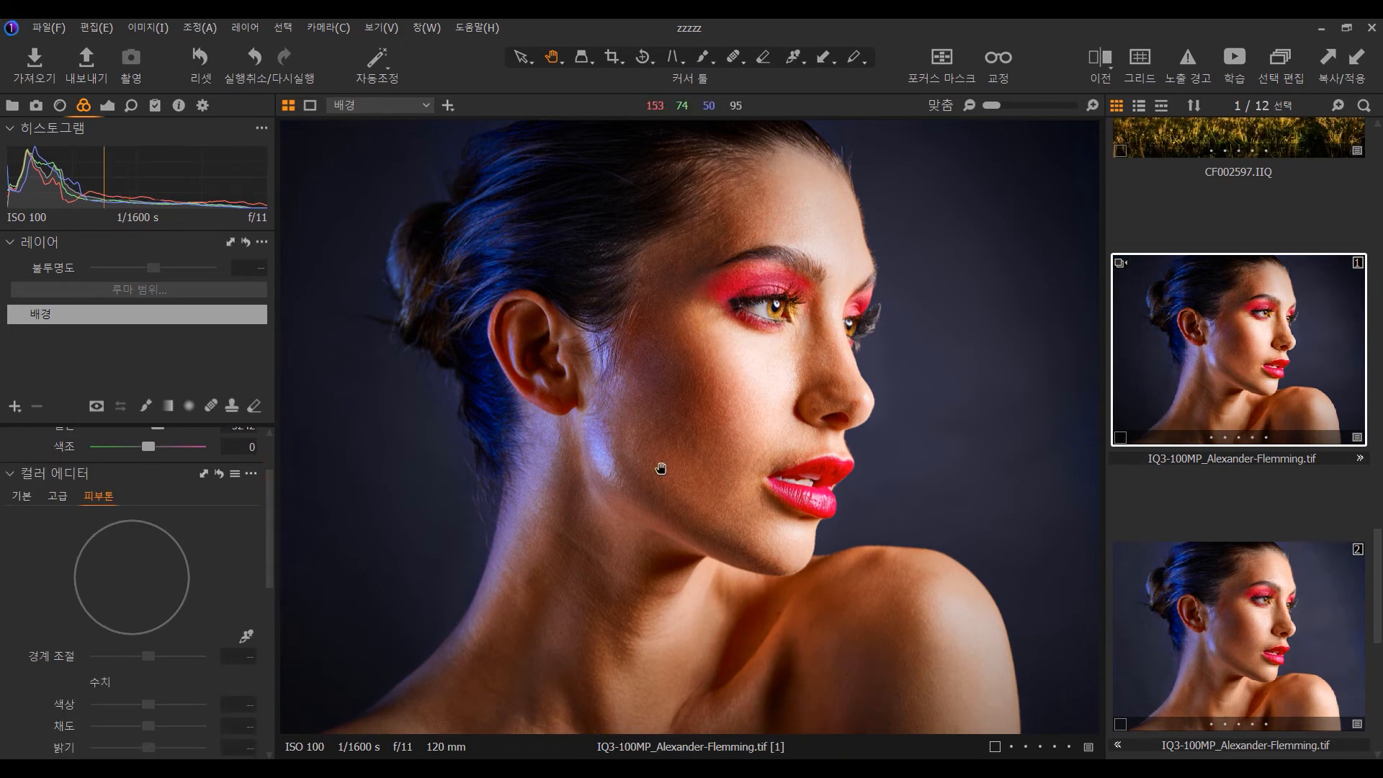
{"action": "left_click", "coordinate": [722, 472]}
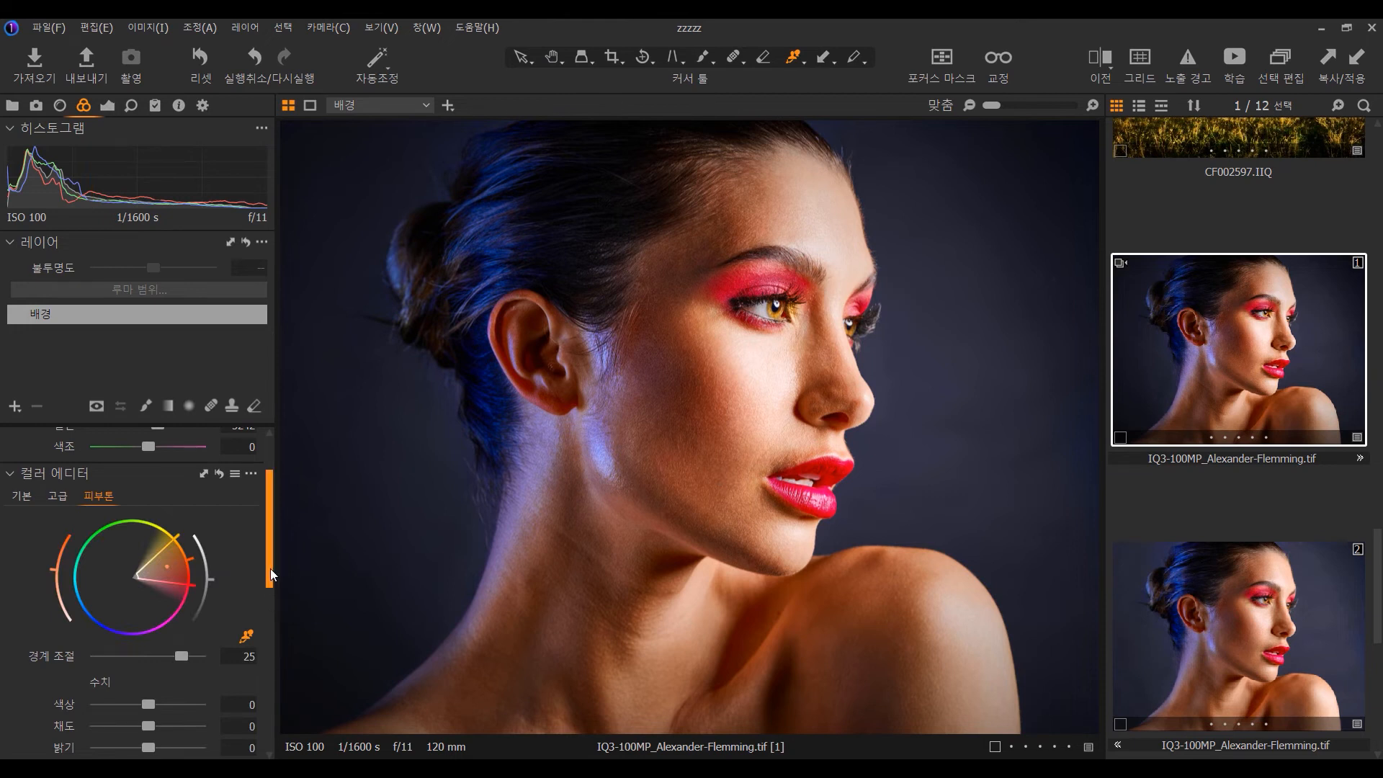
Step: Set skin lightness uniformity to 40, raise saturation and hue uniformity to a similar level, and reduce the skin's saturation
{"action": "left_click_drag", "start_coordinate": [270, 568], "coordinate": [237, 617]}
{"action": "left_click_drag", "start_coordinate": [96, 691], "coordinate": [138, 691]}
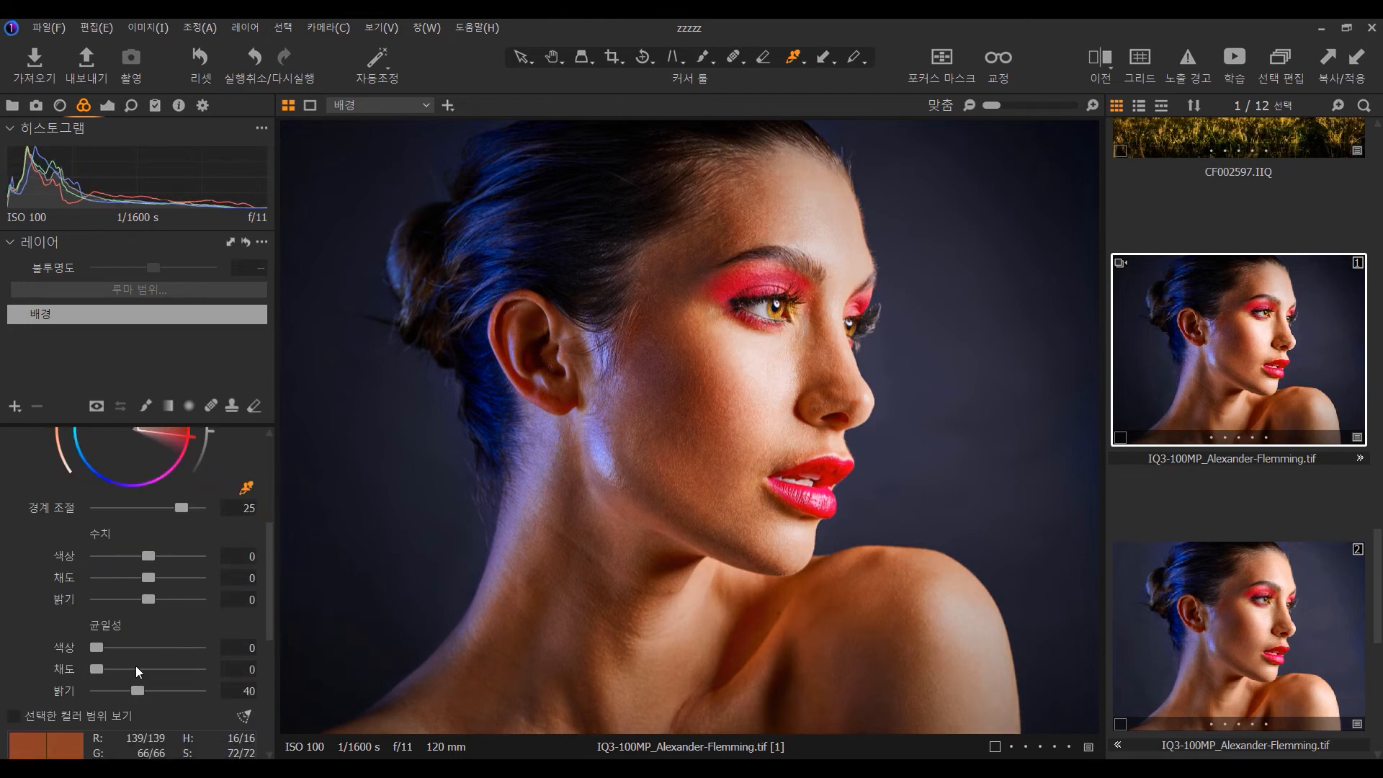
{"action": "left_click", "coordinate": [135, 667]}
{"action": "left_click", "coordinate": [134, 651]}
{"action": "left_click_drag", "start_coordinate": [145, 599], "coordinate": [134, 556]}
Step: Tint the highlights toward cyan, the midtones slightly toward blue and the shadows slightly toward yellow with 3-Way Color Balance
{"action": "left_click_drag", "start_coordinate": [266, 546], "coordinate": [217, 657]}
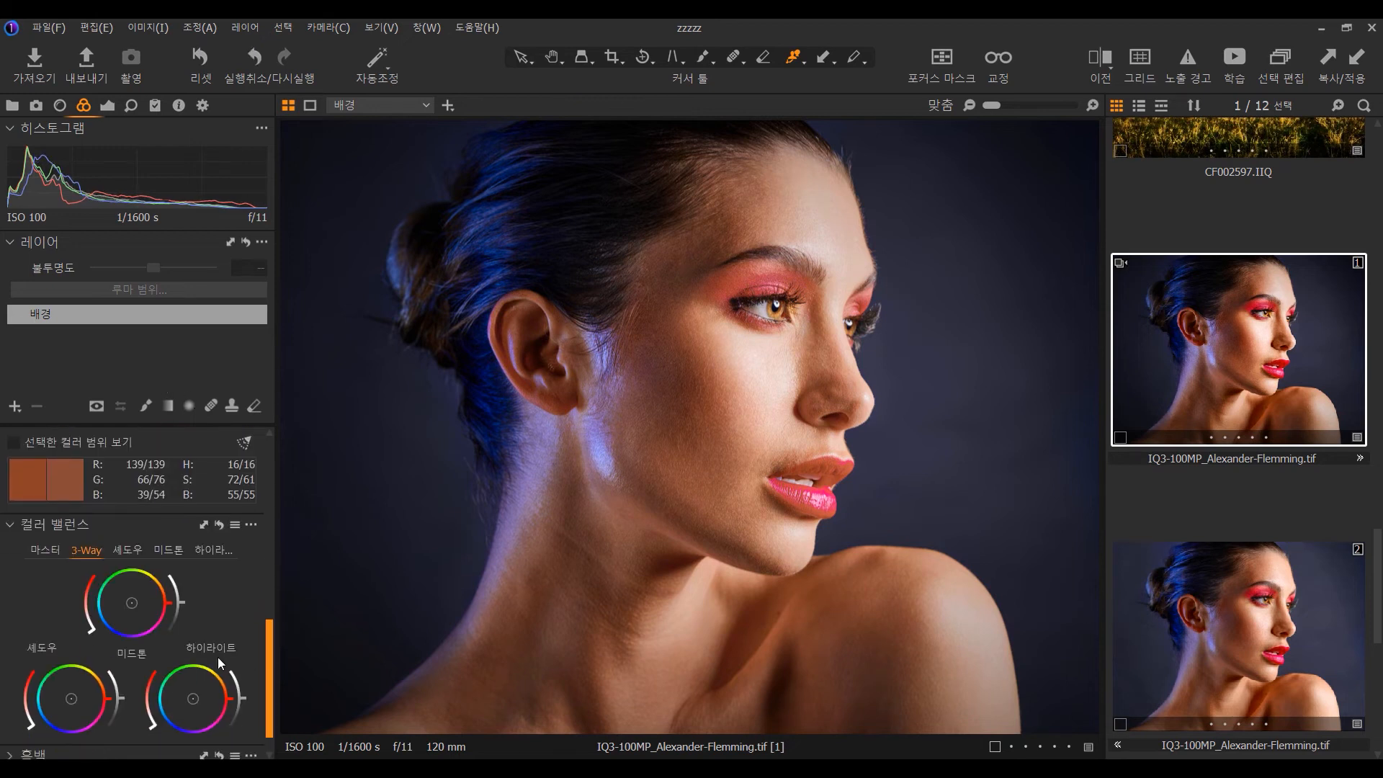
{"action": "left_click_drag", "start_coordinate": [181, 717], "coordinate": [181, 693]}
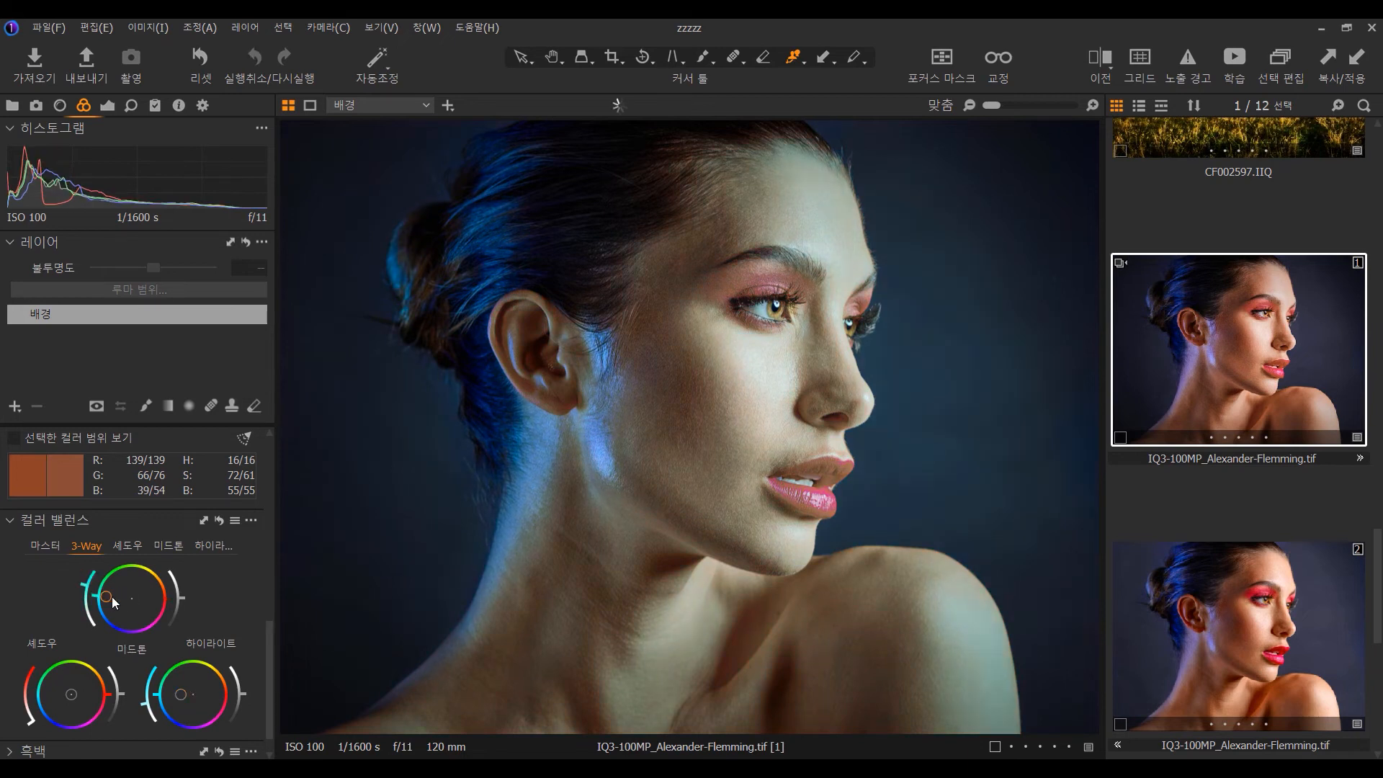
{"action": "left_click_drag", "start_coordinate": [111, 597], "coordinate": [125, 604]}
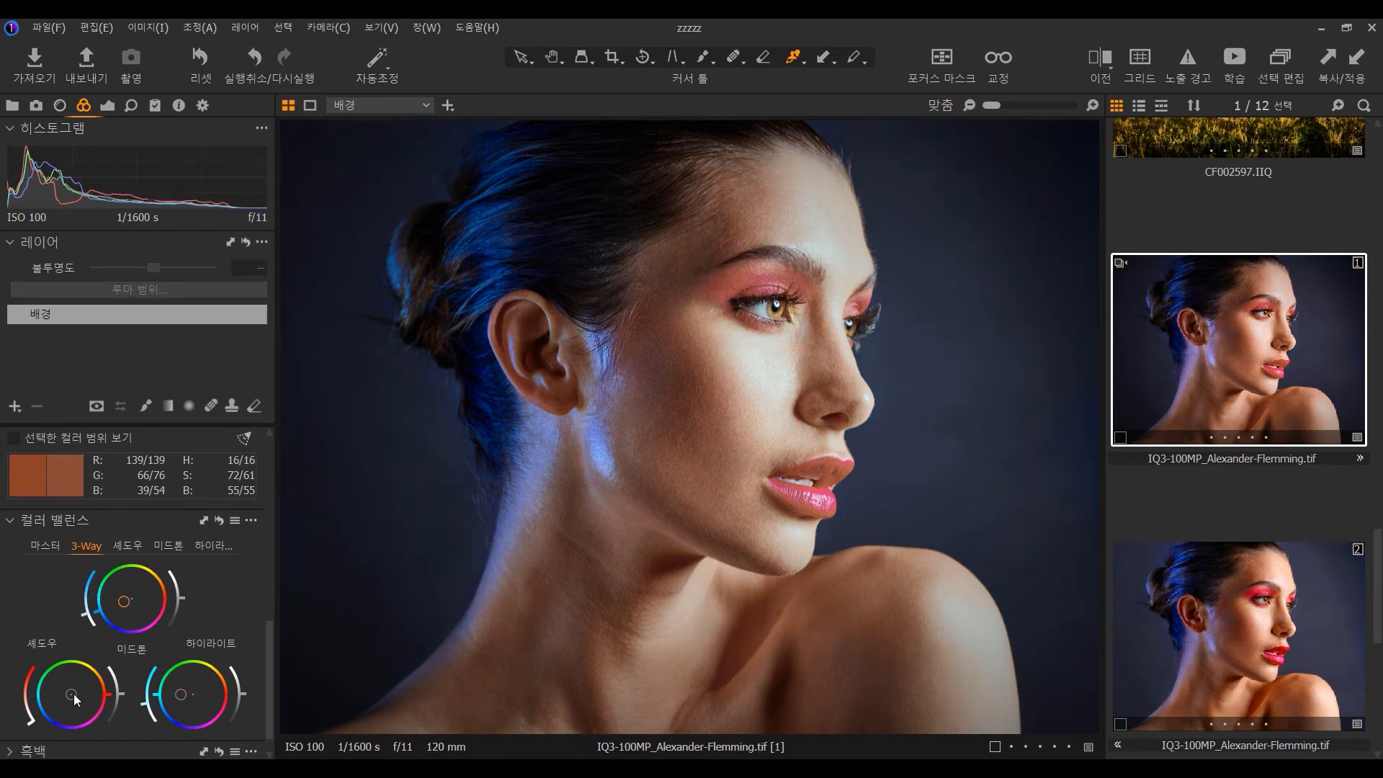
{"action": "mouse_move", "coordinate": [74, 694]}
{"action": "left_mouse_down"}
{"action": "mouse_move", "coordinate": [86, 688]}
{"action": "mouse_move", "coordinate": [75, 694]}
{"action": "left_mouse_up"}
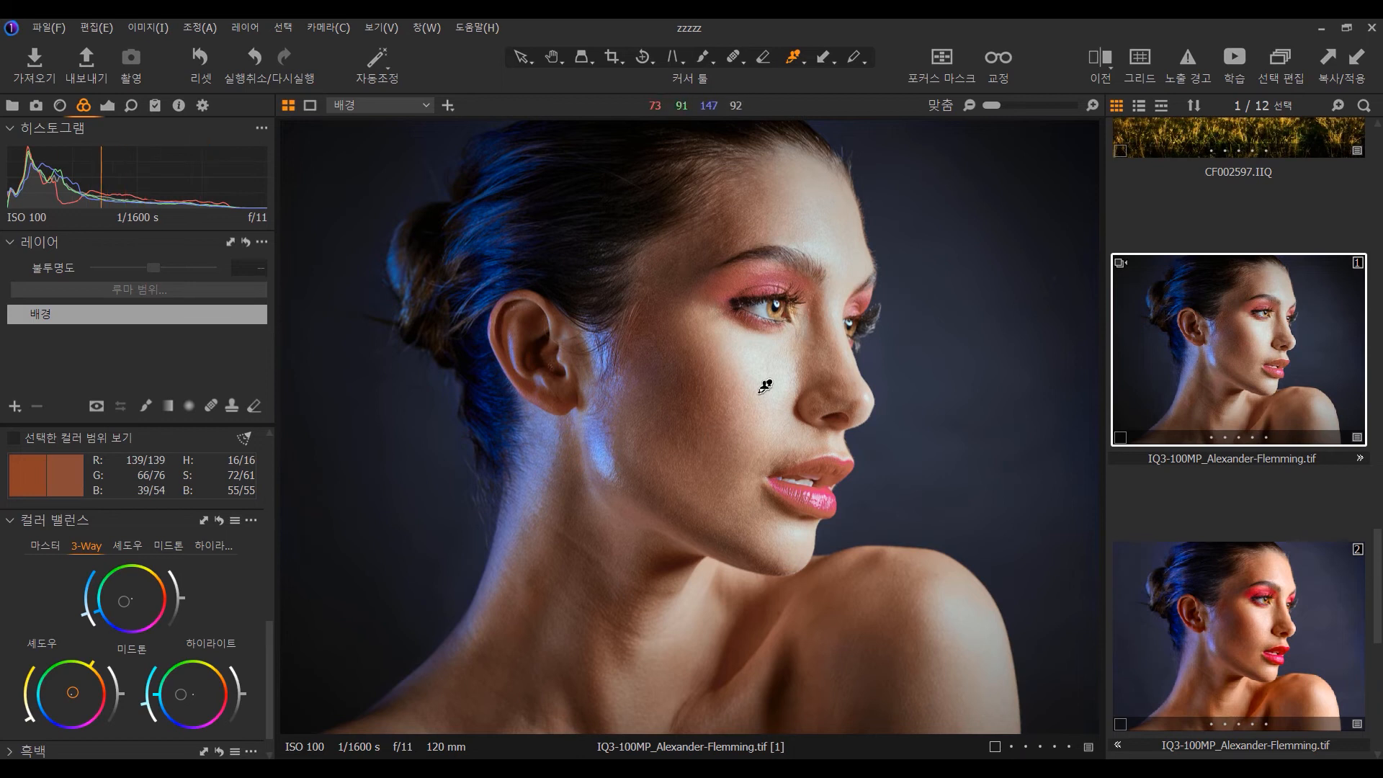
Step: Compare variant 1 before and after its adjustments in split view, moving the divider across the face
{"action": "left_click", "coordinate": [1100, 63]}
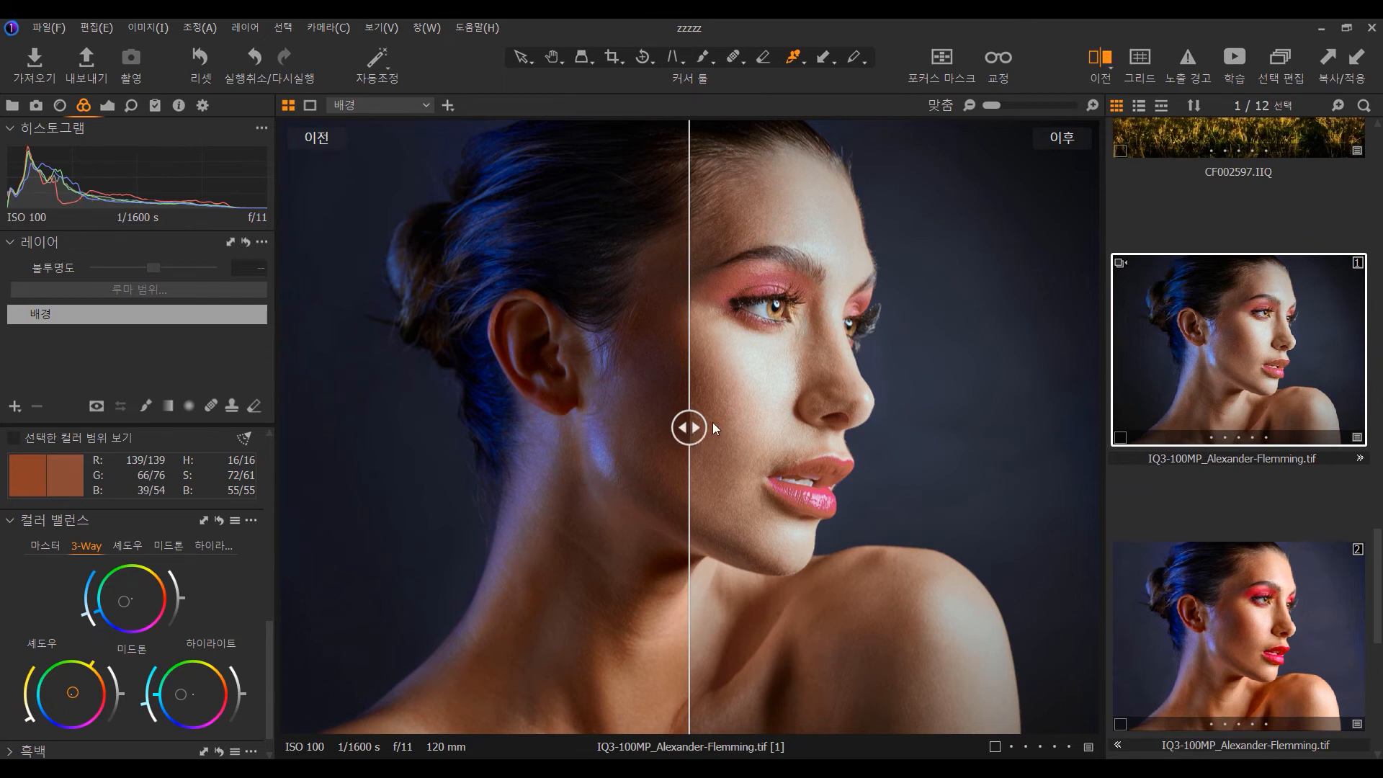
{"action": "mouse_move", "coordinate": [713, 428]}
{"action": "left_mouse_down"}
{"action": "mouse_move", "coordinate": [1023, 423]}
{"action": "mouse_move", "coordinate": [417, 426]}
{"action": "mouse_move", "coordinate": [1062, 427]}
{"action": "mouse_move", "coordinate": [624, 426]}
{"action": "mouse_move", "coordinate": [739, 428]}
{"action": "left_mouse_up"}
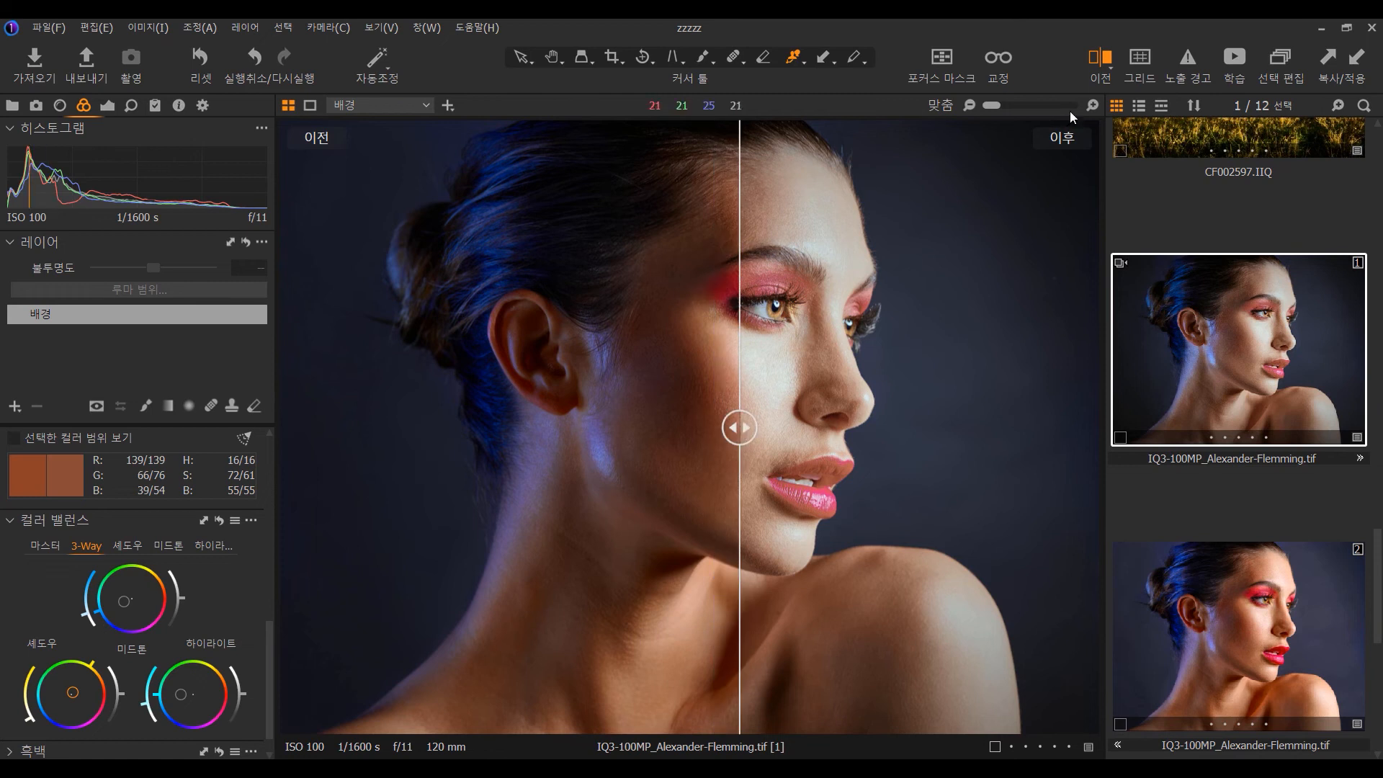
{"action": "left_click", "coordinate": [1100, 57]}
Step: Switch the before/after comparison to full view and alternate between the original and adjusted portrait
{"action": "left_click", "coordinate": [1124, 85]}
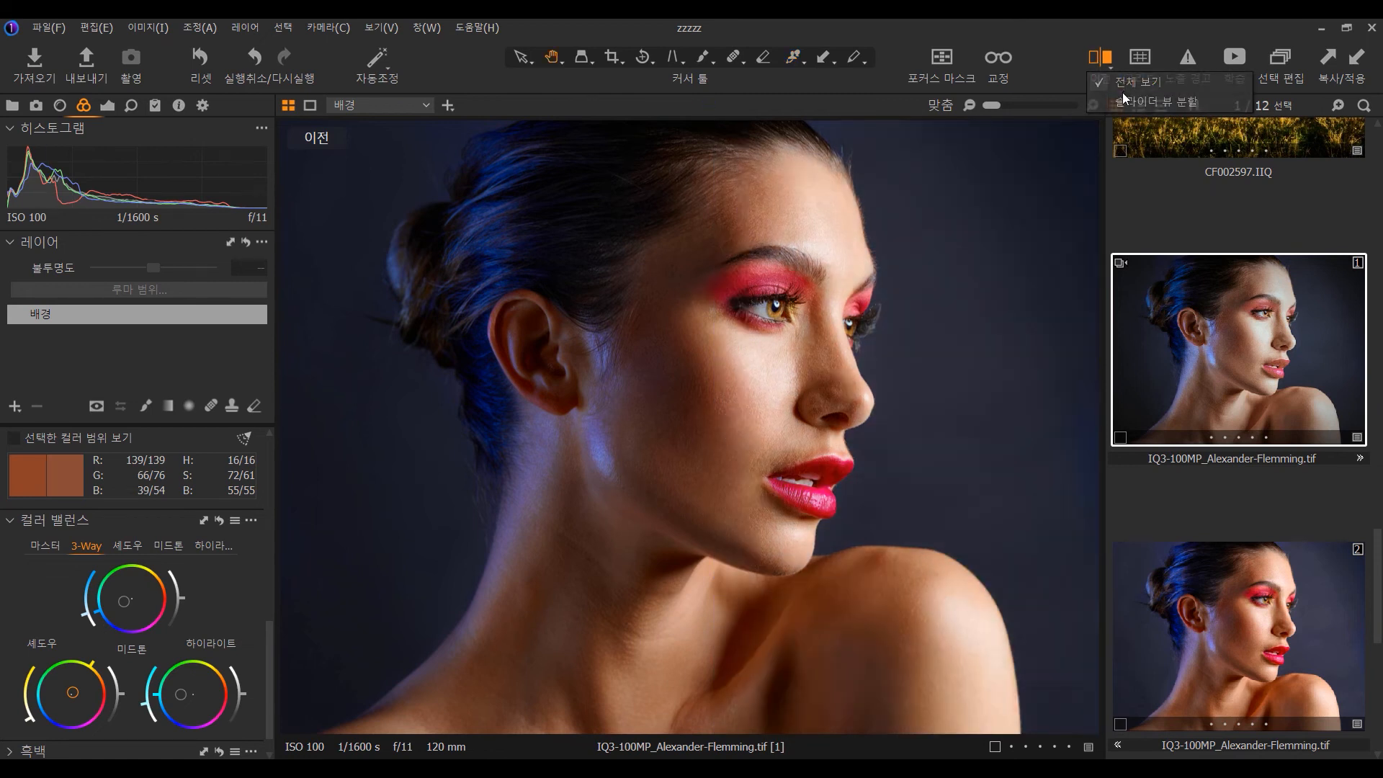
{"action": "left_click", "coordinate": [1096, 60]}
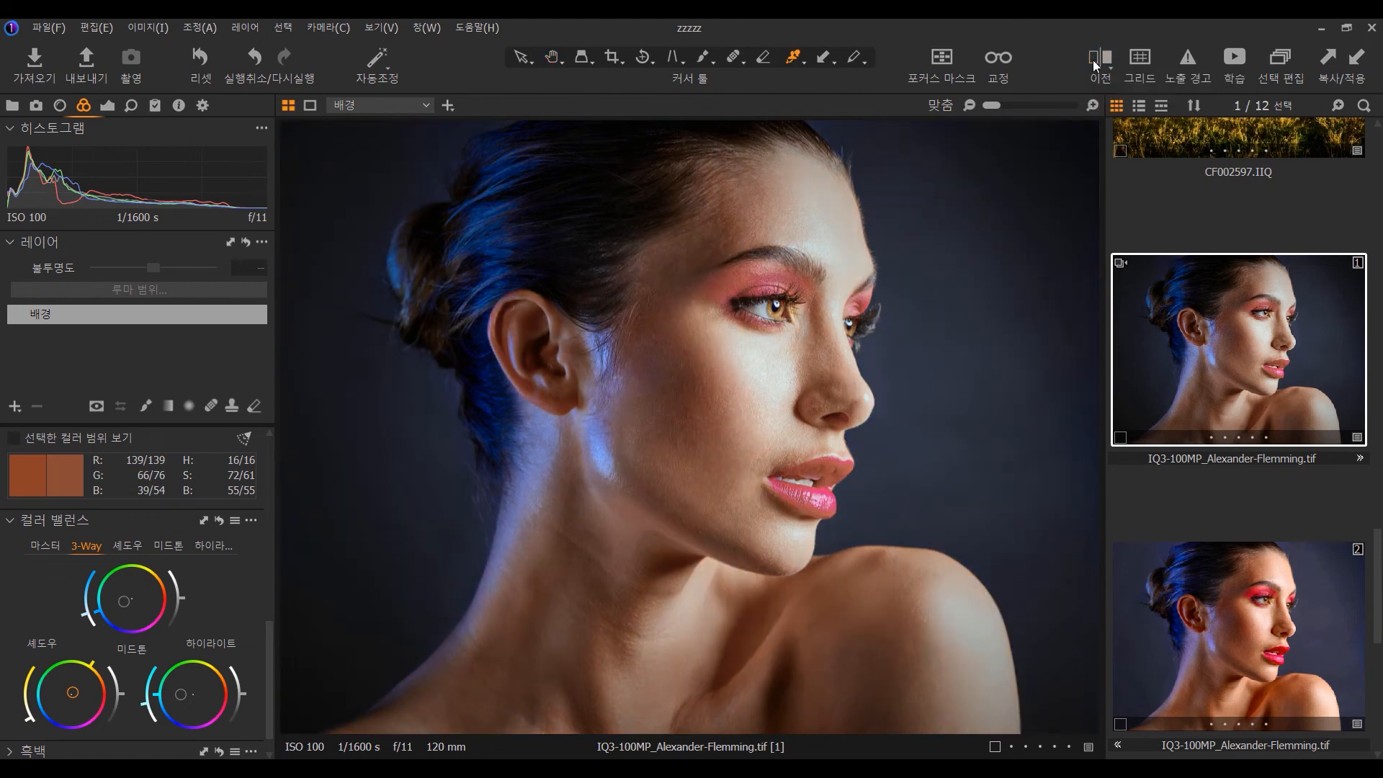
{"action": "left_click", "coordinate": [1097, 62]}
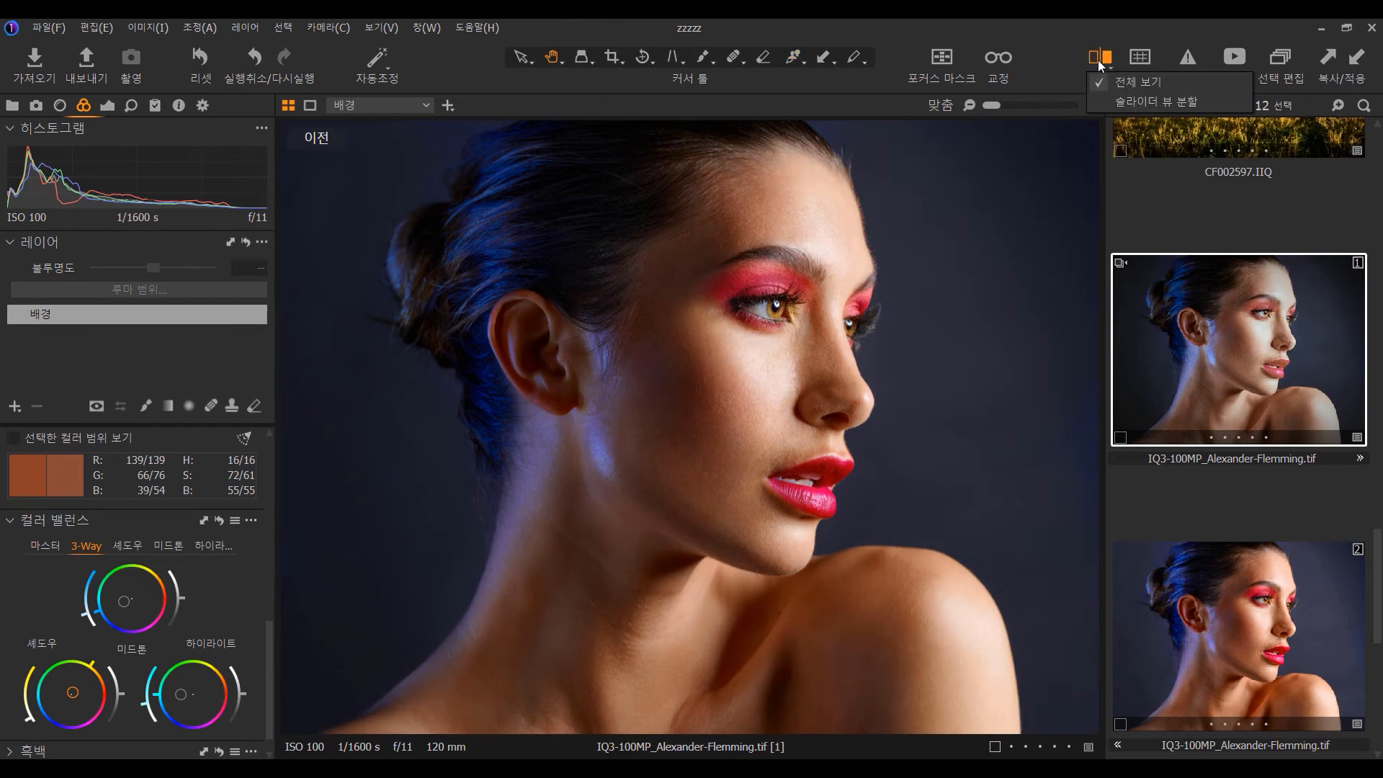
{"action": "left_click", "coordinate": [1100, 62]}
{"action": "left_click", "coordinate": [1104, 64]}
{"action": "left_click", "coordinate": [1106, 69]}
{"action": "left_click", "coordinate": [1107, 70]}
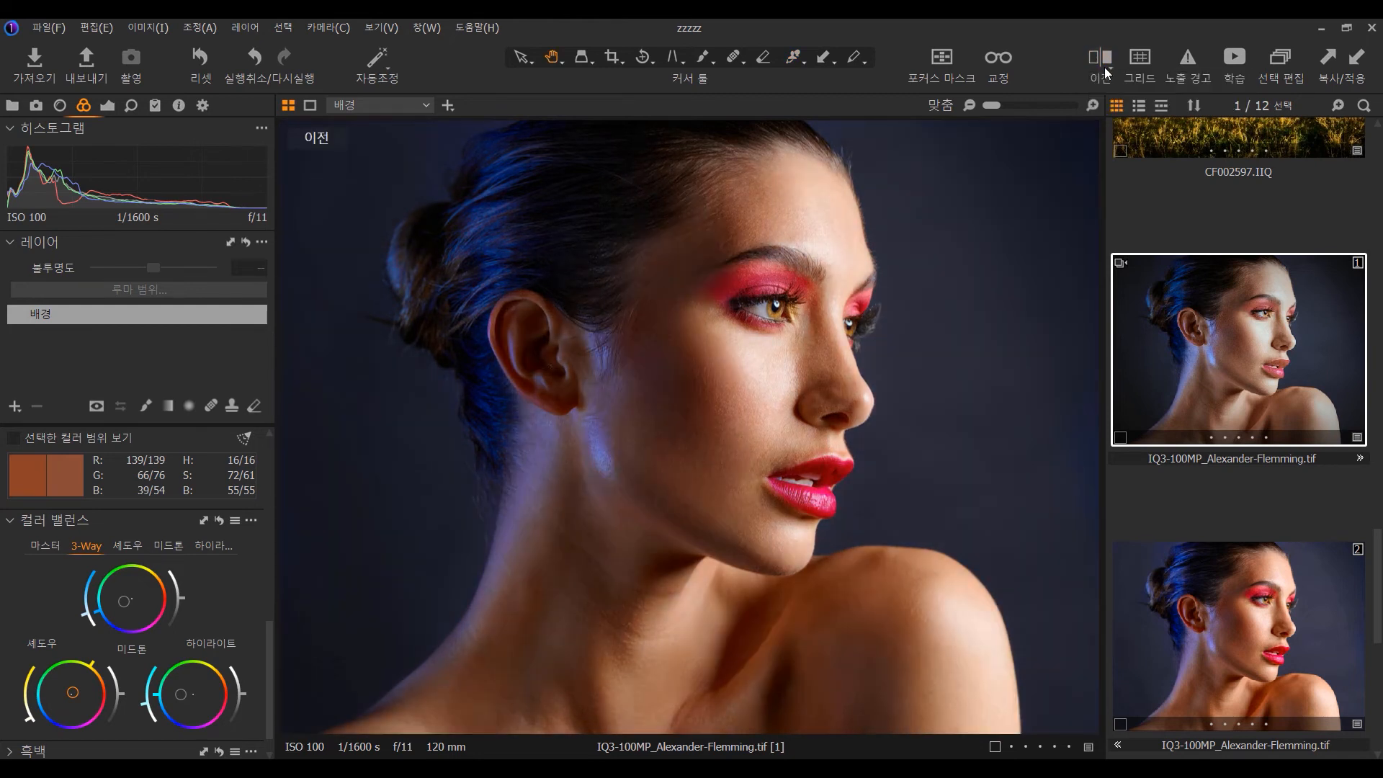
Step: Toggle variant 1 repeatedly between its before and after versions in full view, ending on the adjusted version
{"action": "left_click", "coordinate": [1106, 69]}
{"action": "left_click", "coordinate": [1106, 70]}
{"action": "left_click", "coordinate": [1107, 70]}
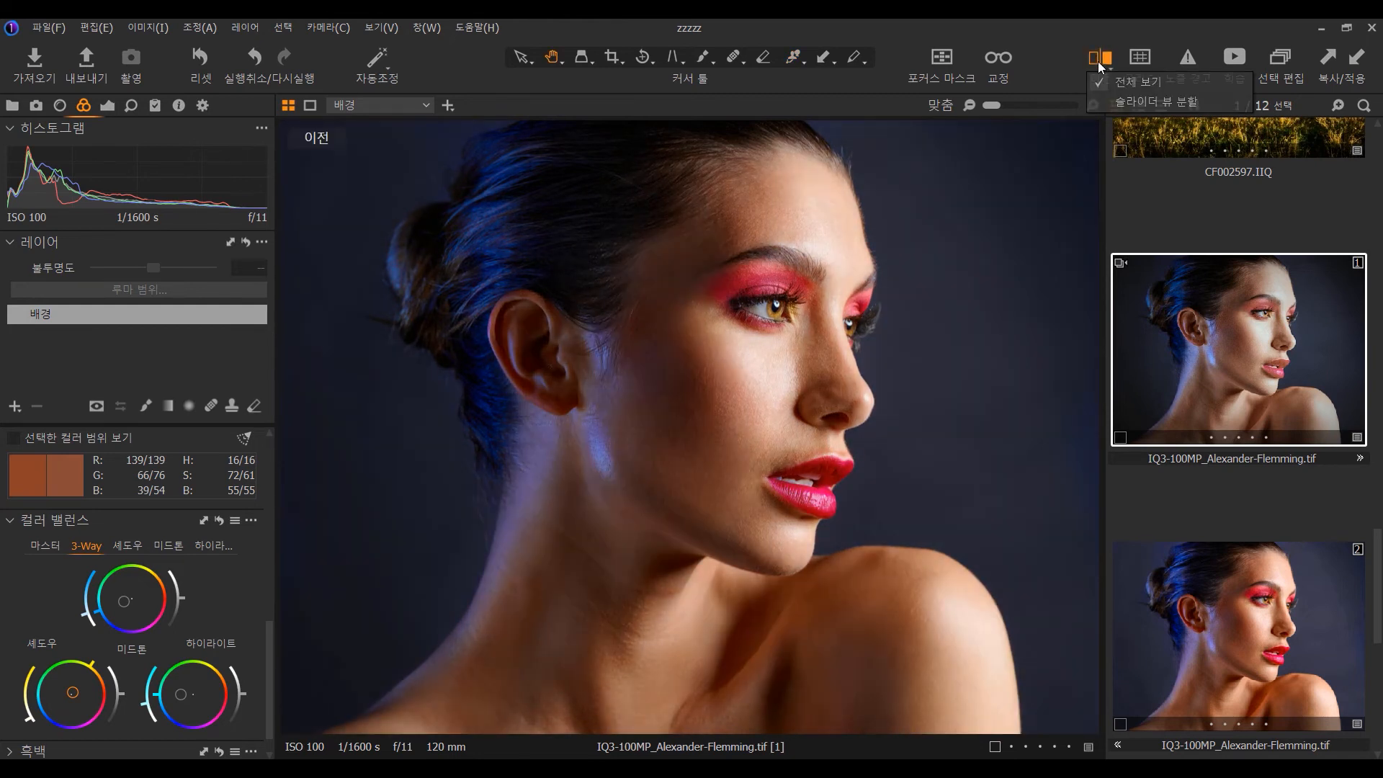
{"action": "left_click", "coordinate": [1098, 61]}
{"action": "left_click", "coordinate": [1098, 62]}
{"action": "left_click", "coordinate": [1098, 62]}
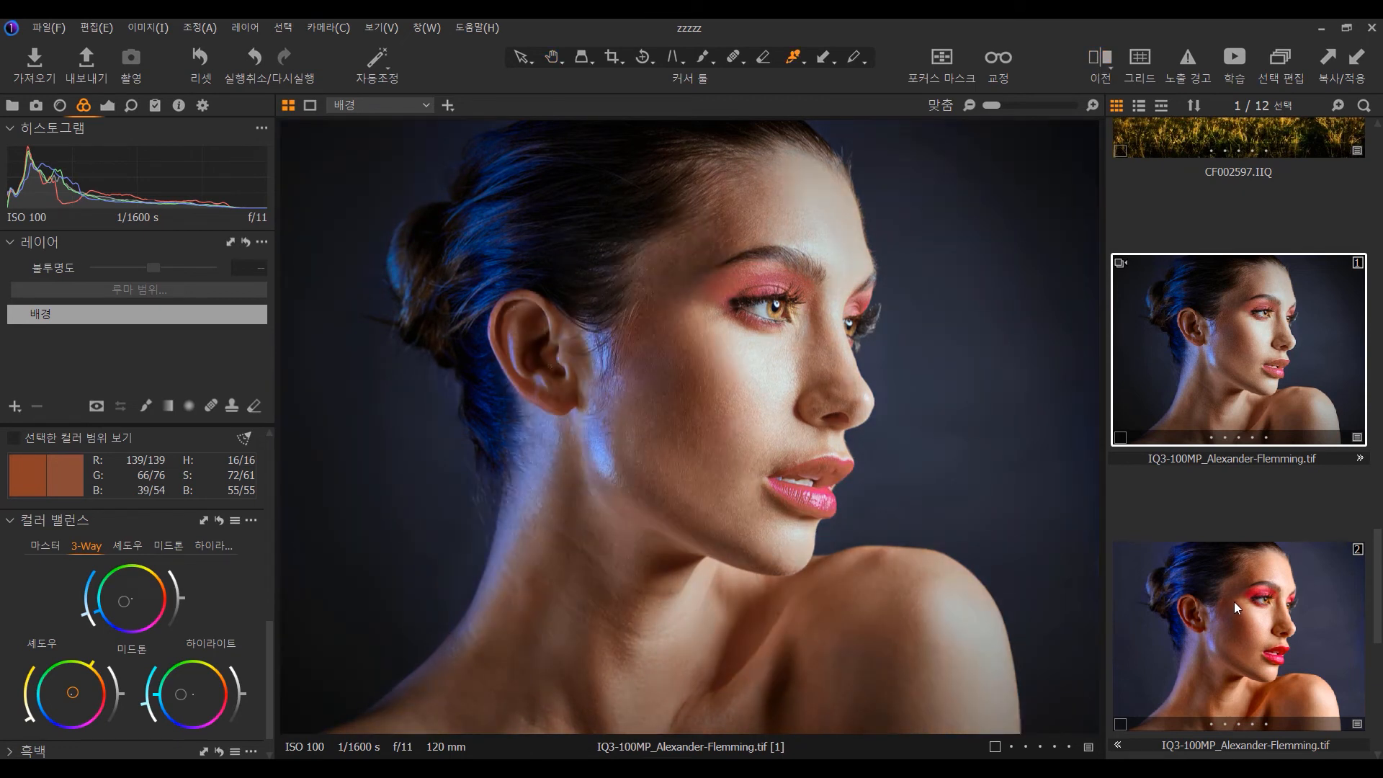
Step: Create a new unadjusted variant from variant 1 and show the two side by side with the image browser hidden
{"action": "right_click", "coordinate": [1222, 387]}
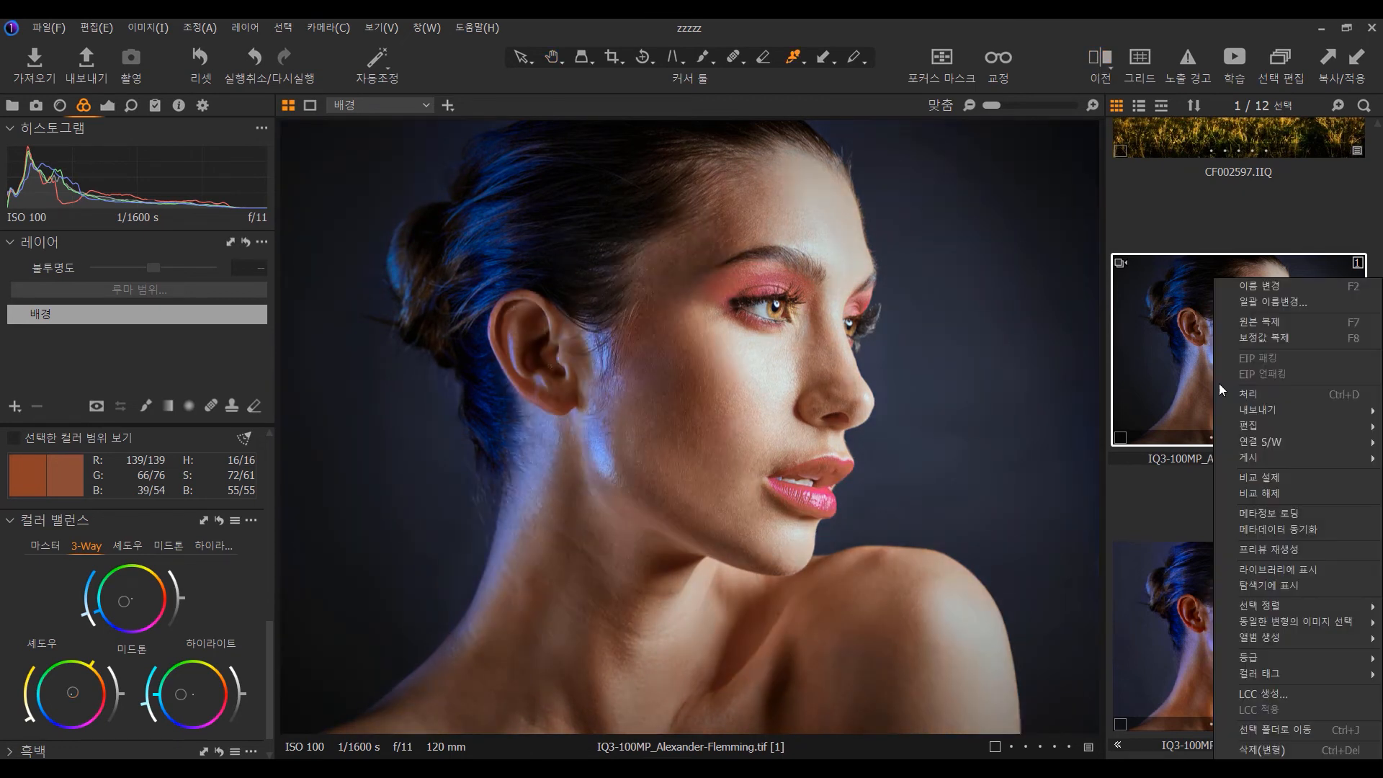
{"action": "left_click", "coordinate": [1270, 324]}
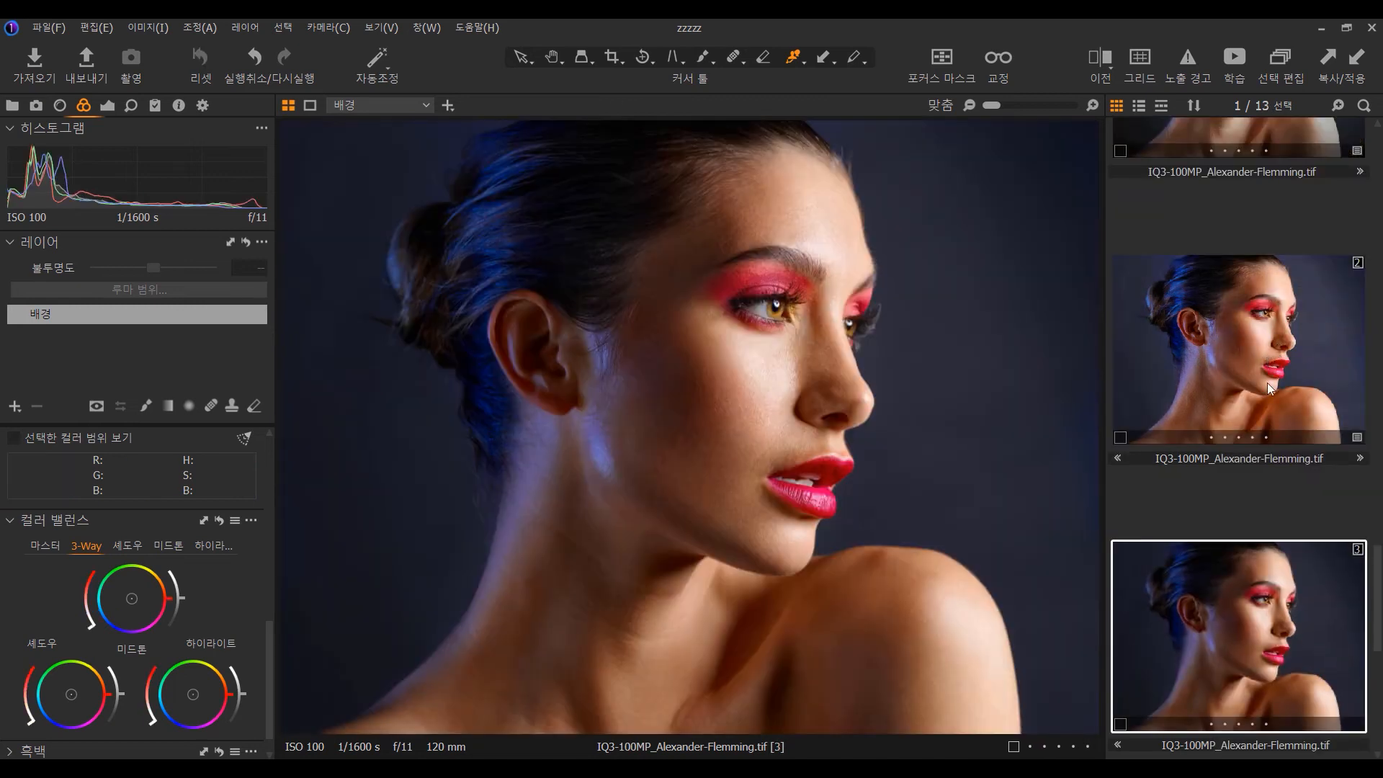
{"action": "scroll", "coordinate": [1294, 365], "scroll_direction": "up", "scroll_amount": 1}
{"action": "left_click", "coordinate": [1250, 176], "text": "ctrl"}
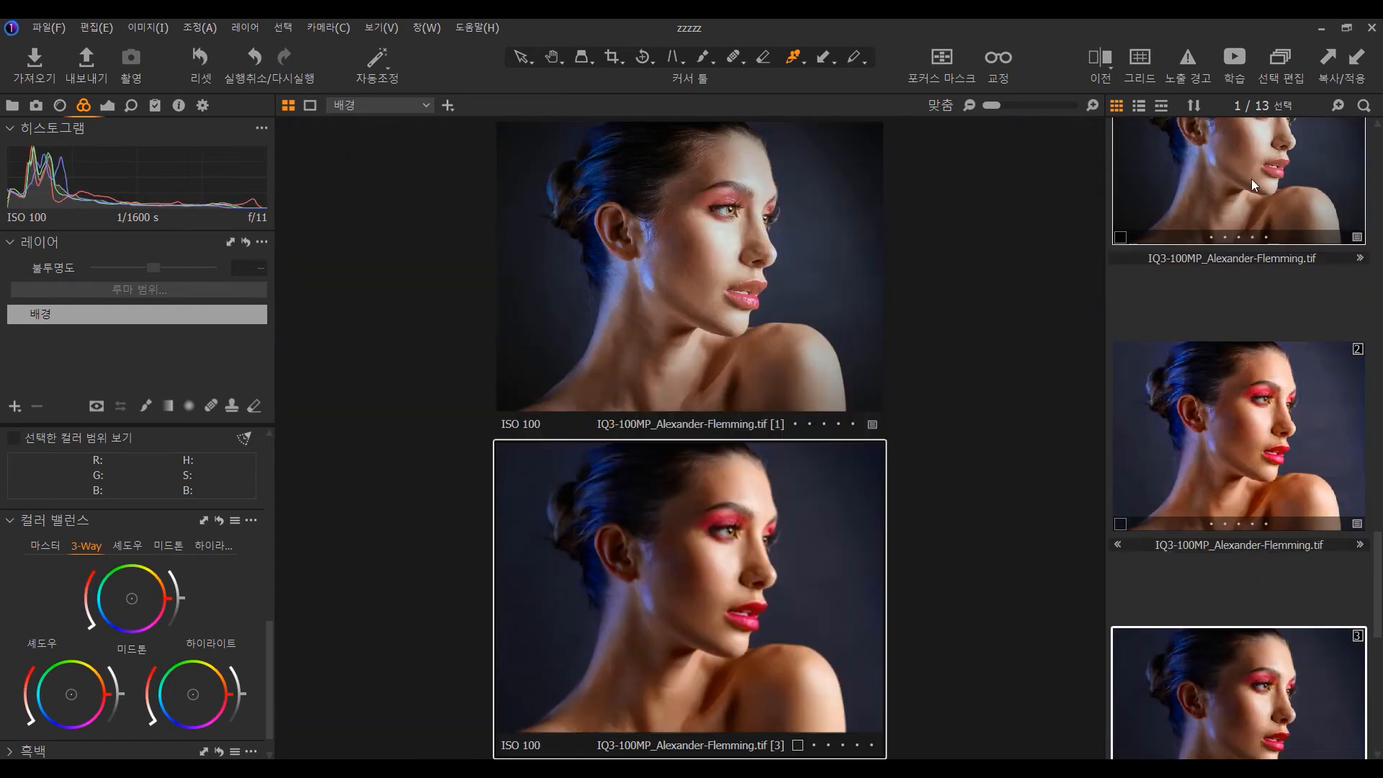
{"action": "key", "text": "ctrl+shift+b"}
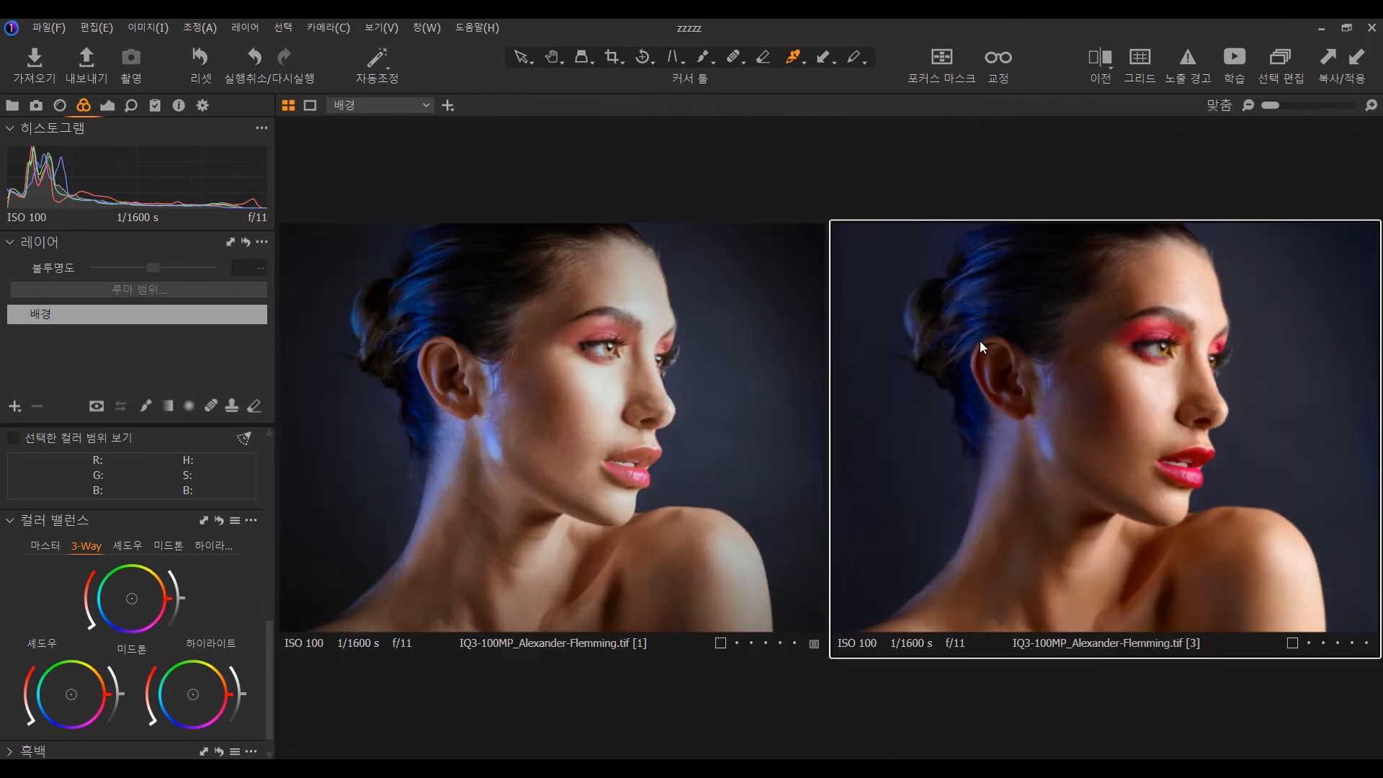
Step: Set variant 1's saturation to 42, clarity to -31 and structure to -52 while comparing both faces close up
{"action": "left_click", "coordinate": [555, 58]}
{"action": "left_click", "coordinate": [626, 369]}
{"action": "scroll", "coordinate": [626, 369], "scroll_direction": "up", "scroll_amount": 2}
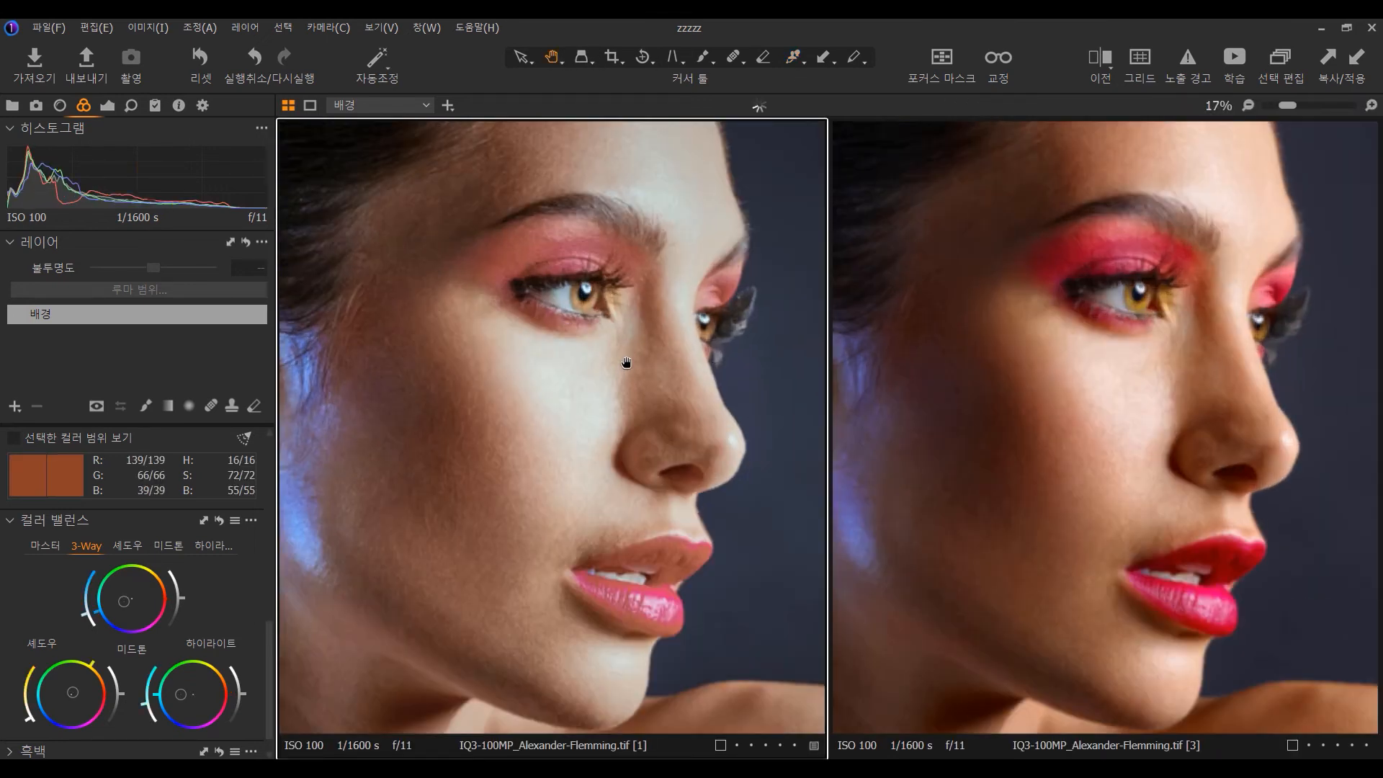
{"action": "left_click_drag", "start_coordinate": [1137, 436], "coordinate": [1149, 454]}
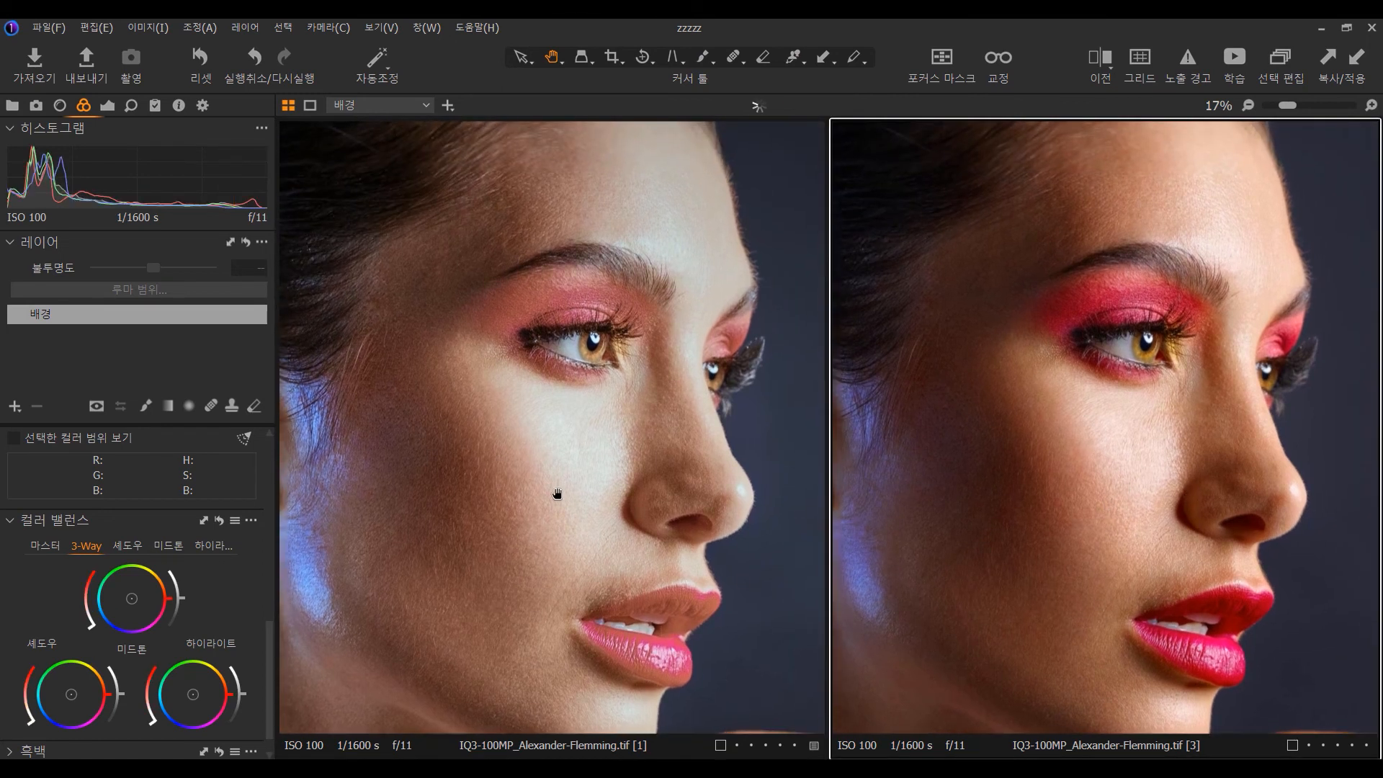
{"action": "left_click", "coordinate": [500, 451]}
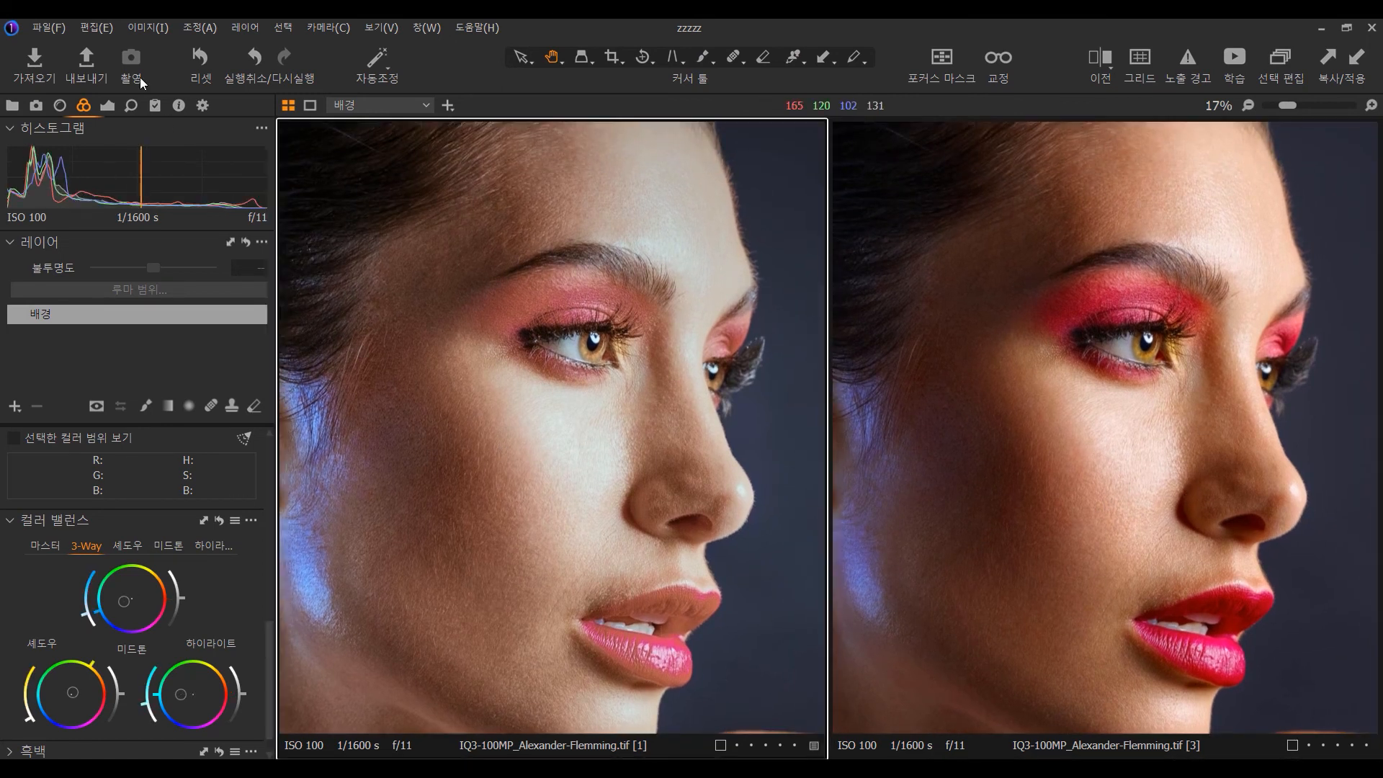
{"action": "left_click", "coordinate": [108, 105]}
{"action": "mouse_move", "coordinate": [147, 491]}
{"action": "left_mouse_down"}
{"action": "mouse_move", "coordinate": [187, 482]}
{"action": "mouse_move", "coordinate": [170, 484]}
{"action": "left_mouse_up"}
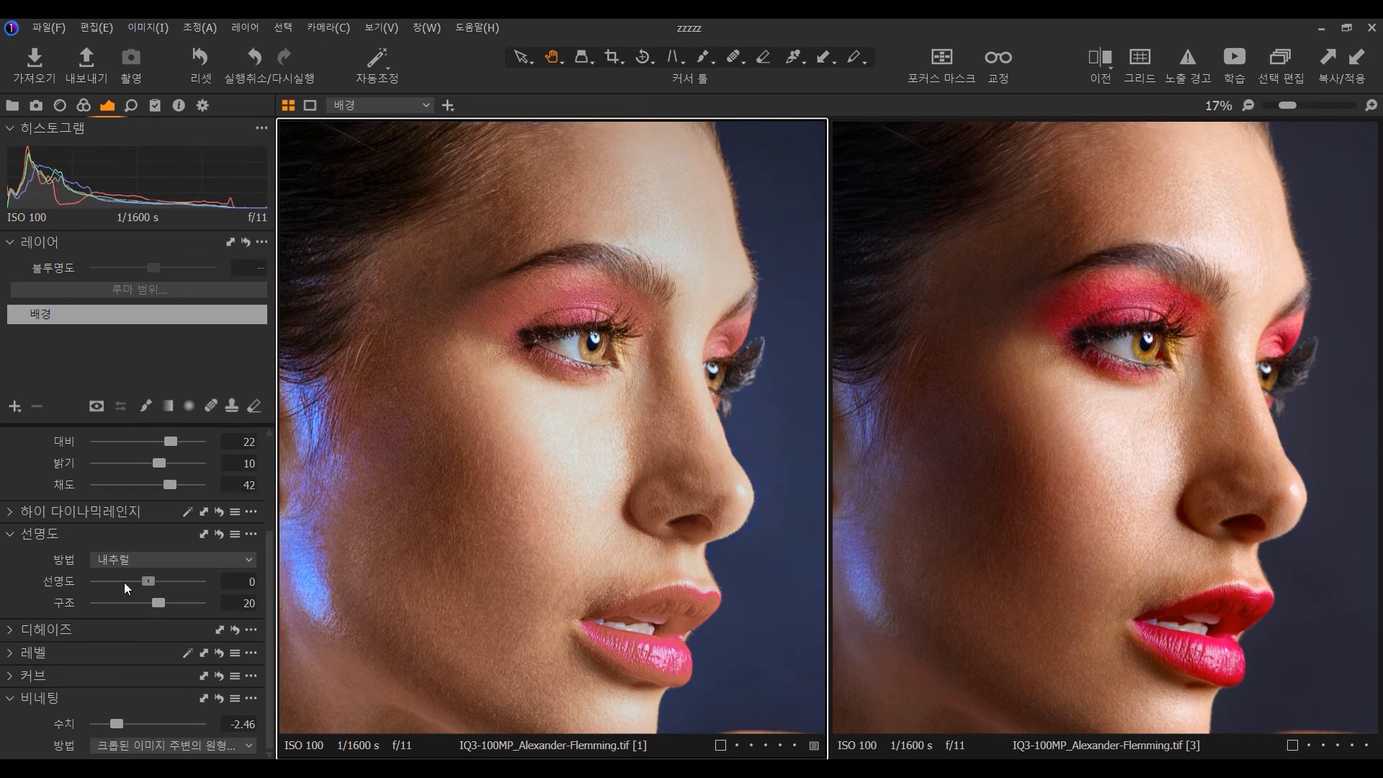
{"action": "mouse_move", "coordinate": [147, 581]}
{"action": "left_mouse_down"}
{"action": "mouse_move", "coordinate": [175, 579]}
{"action": "mouse_move", "coordinate": [167, 599]}
{"action": "mouse_move", "coordinate": [143, 601]}
{"action": "left_mouse_up"}
{"action": "left_click_drag", "start_coordinate": [157, 582], "coordinate": [112, 601]}
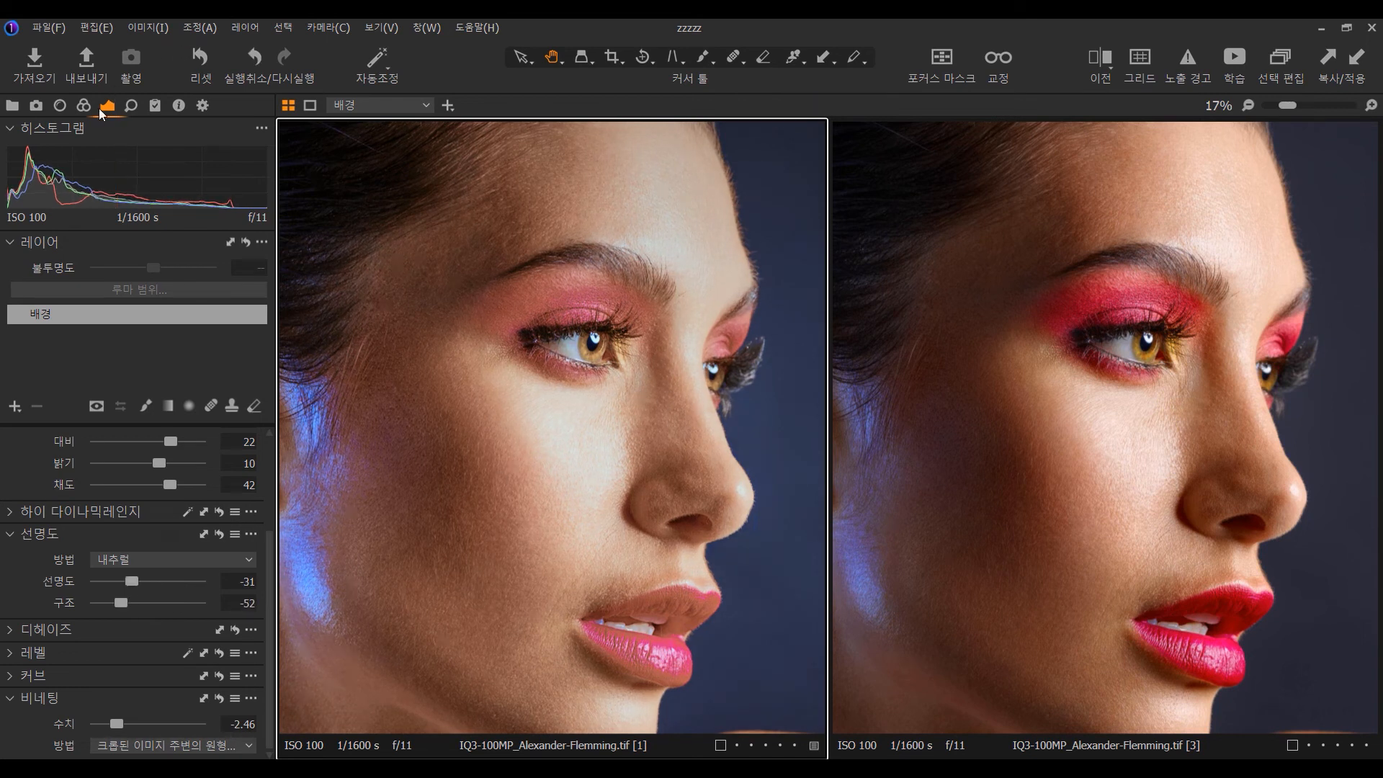
Step: Sharpen variant 1 with amount 440 and radius 1.7, and check the effect around the eye
{"action": "left_click", "coordinate": [136, 106]}
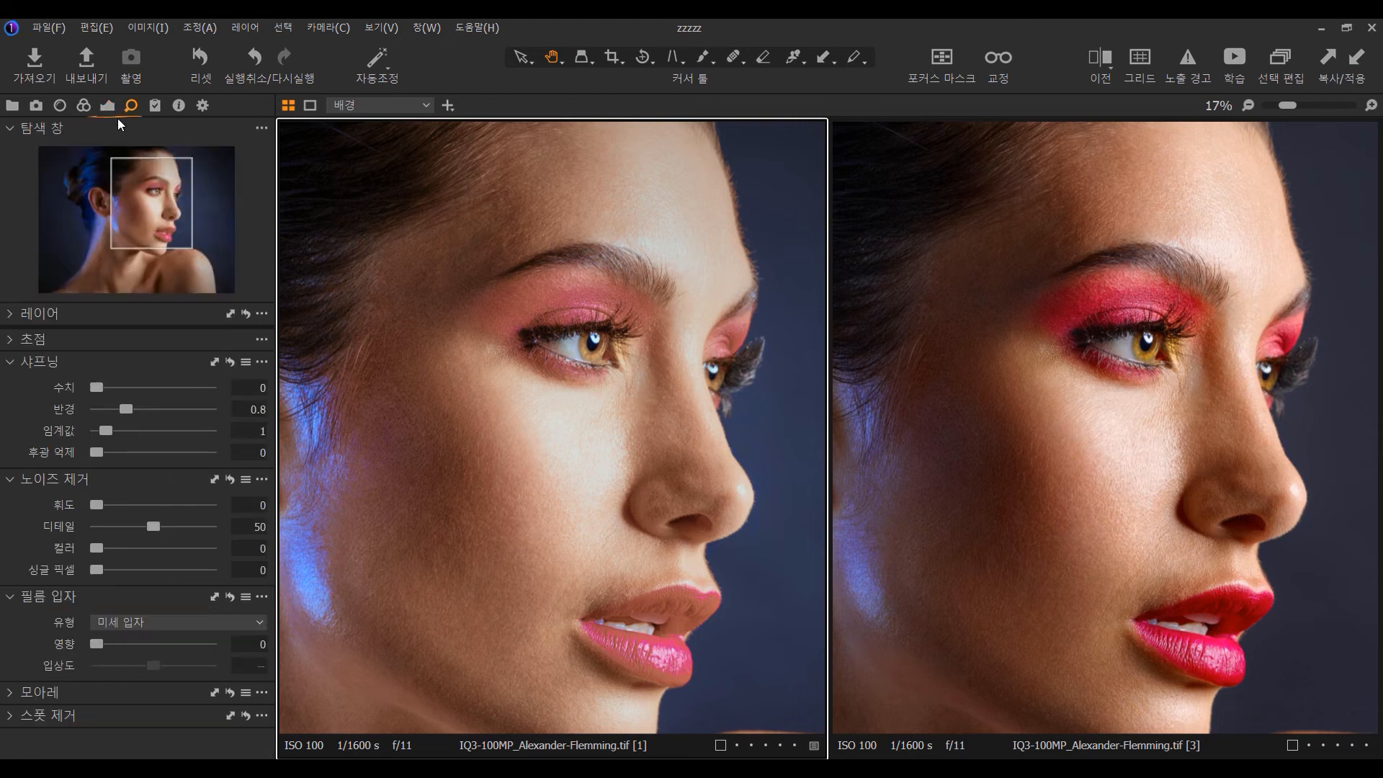
{"action": "left_click", "coordinate": [167, 388]}
{"action": "left_click", "coordinate": [170, 408]}
{"action": "scroll", "coordinate": [647, 360], "scroll_direction": "up", "scroll_amount": 2}
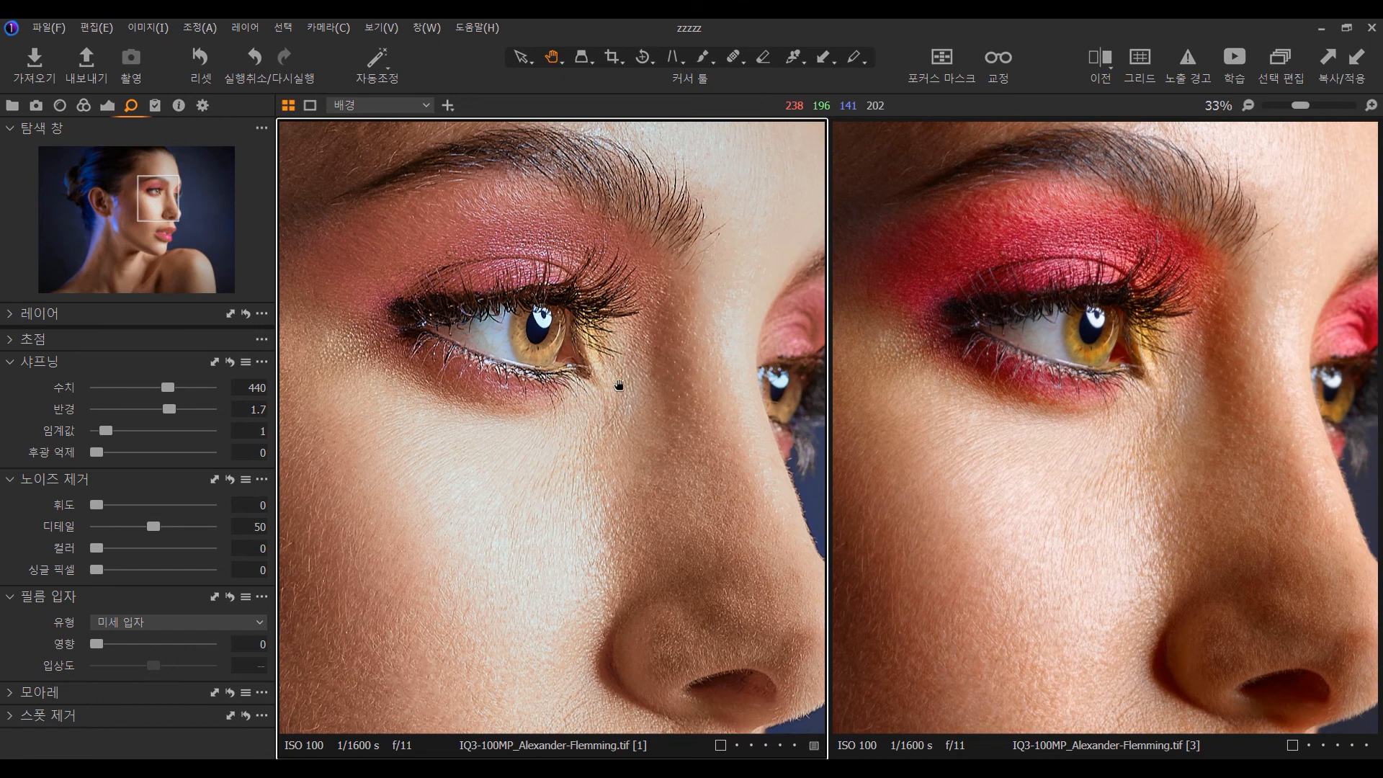
{"action": "scroll", "coordinate": [647, 384], "scroll_direction": "down", "scroll_amount": 2}
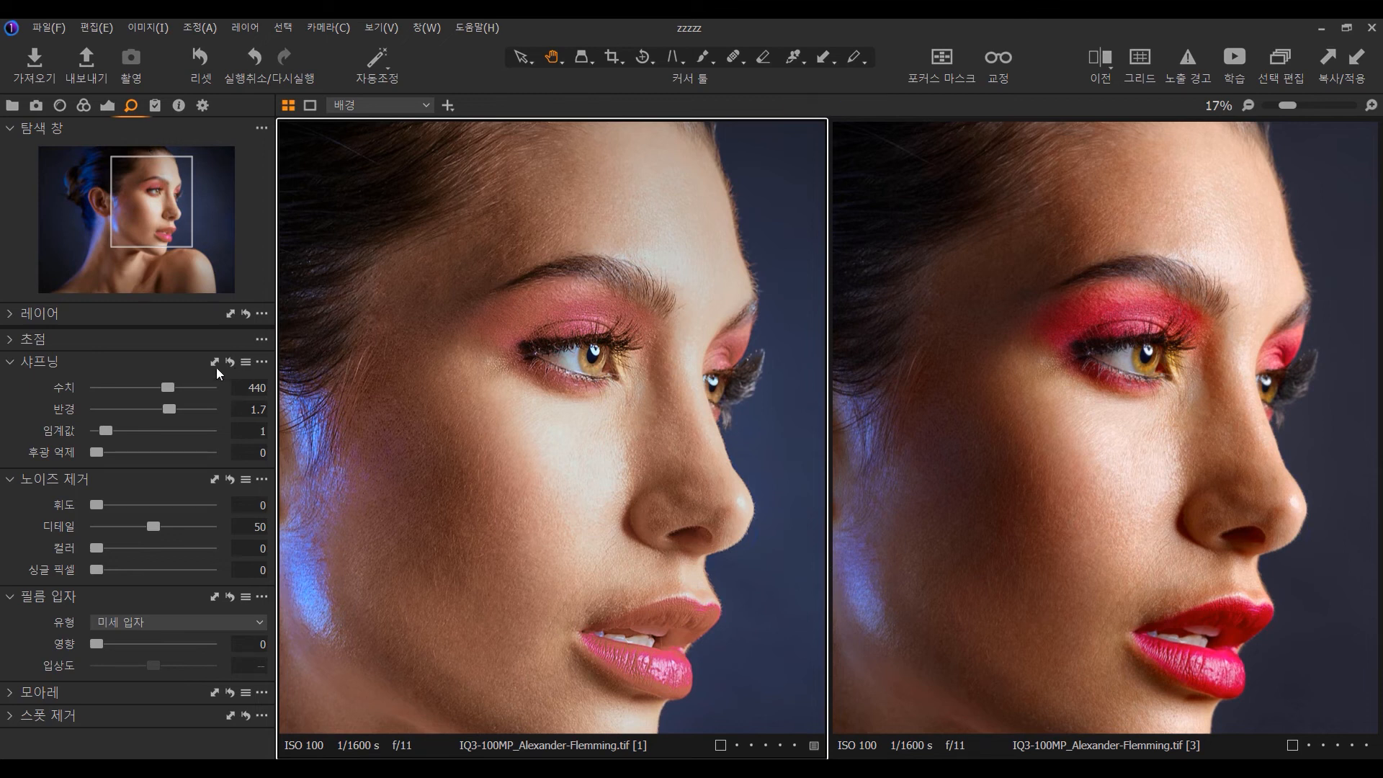
Step: Try stronger and near-neutral clarity and structure on variant 1, finishing with clarity -33 and structure -43
{"action": "left_click", "coordinate": [113, 106]}
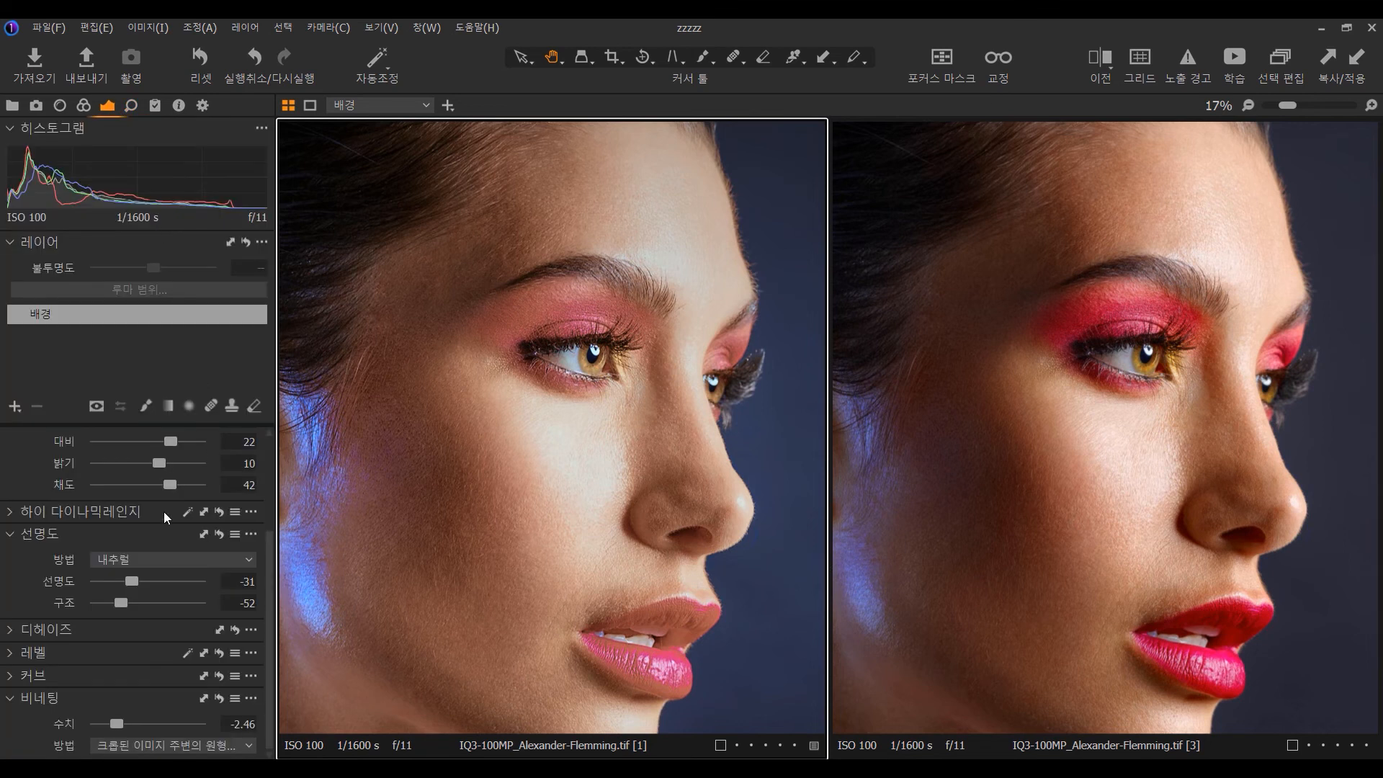
{"action": "left_click", "coordinate": [174, 582]}
{"action": "left_click", "coordinate": [171, 603]}
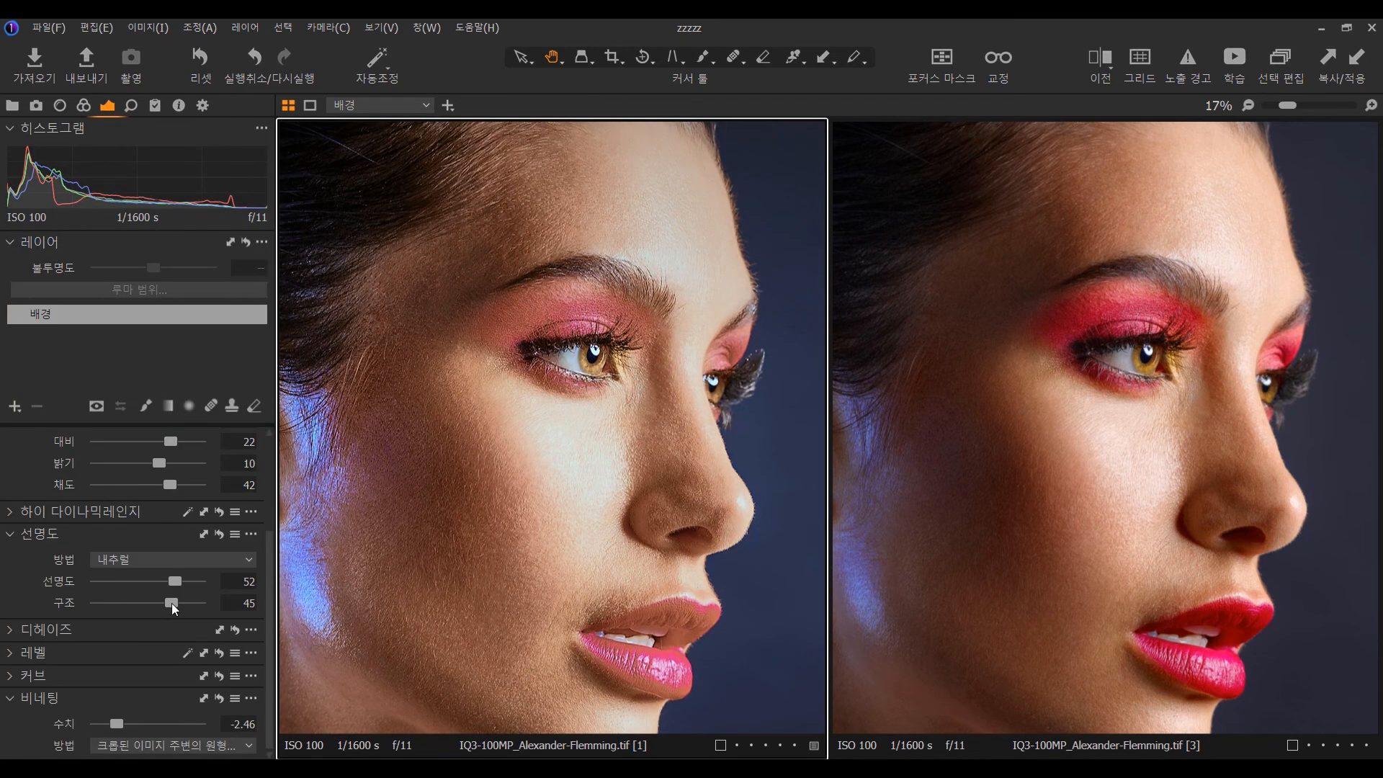
{"action": "left_click", "coordinate": [135, 603]}
{"action": "left_click", "coordinate": [147, 582]}
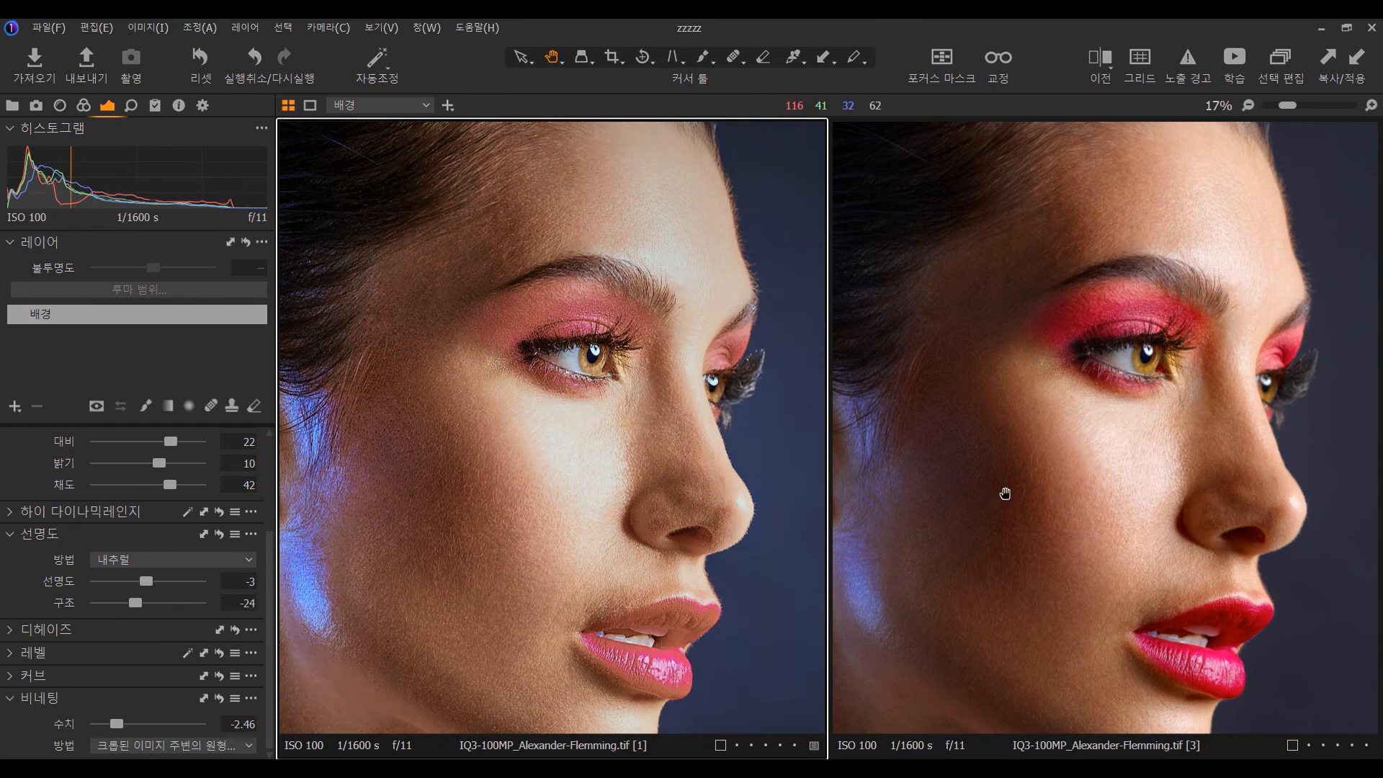
{"action": "left_click", "coordinate": [131, 582]}
{"action": "left_click", "coordinate": [126, 603]}
Step: Show the image browser again, view variants 1 and 2 individually, and clone variant 2 with its adjustments
{"action": "key", "text": "ctrl+b"}
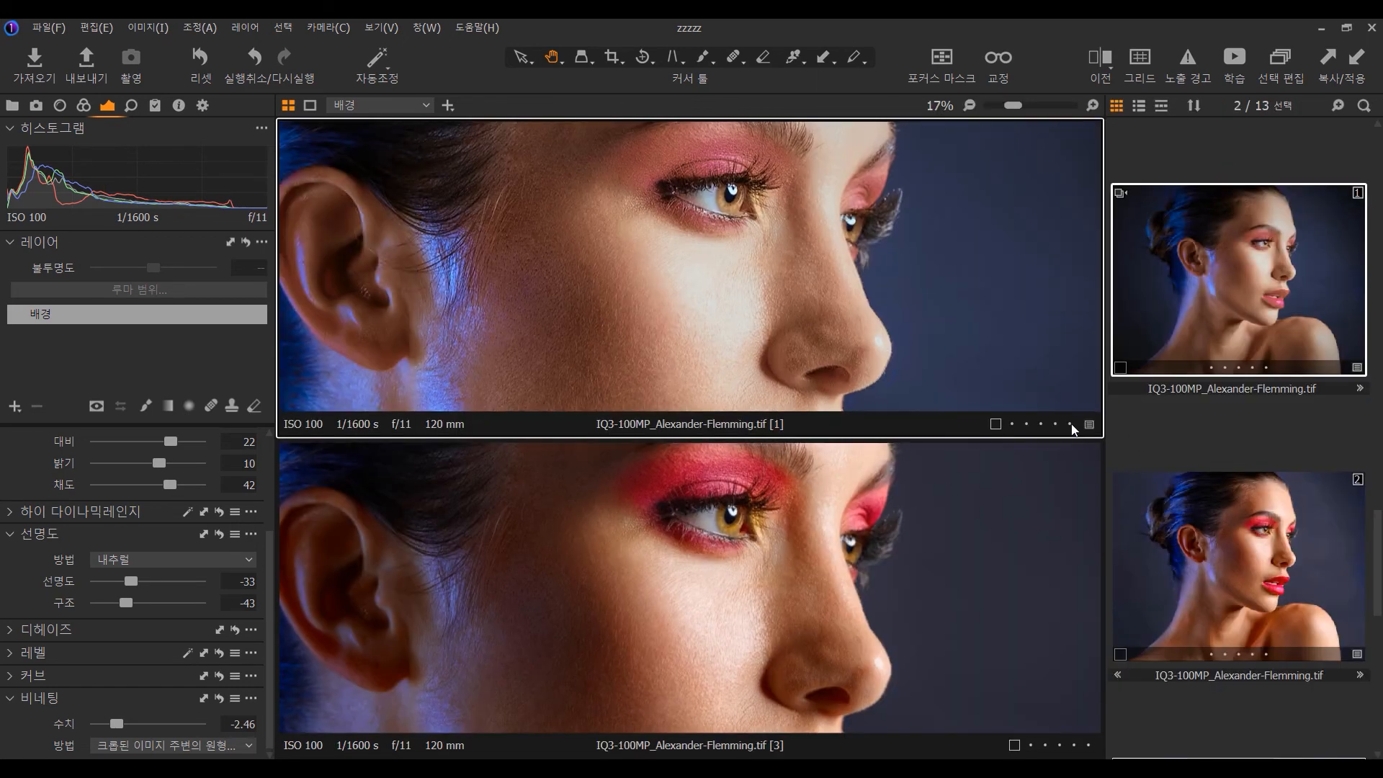
{"action": "left_click", "coordinate": [1213, 298]}
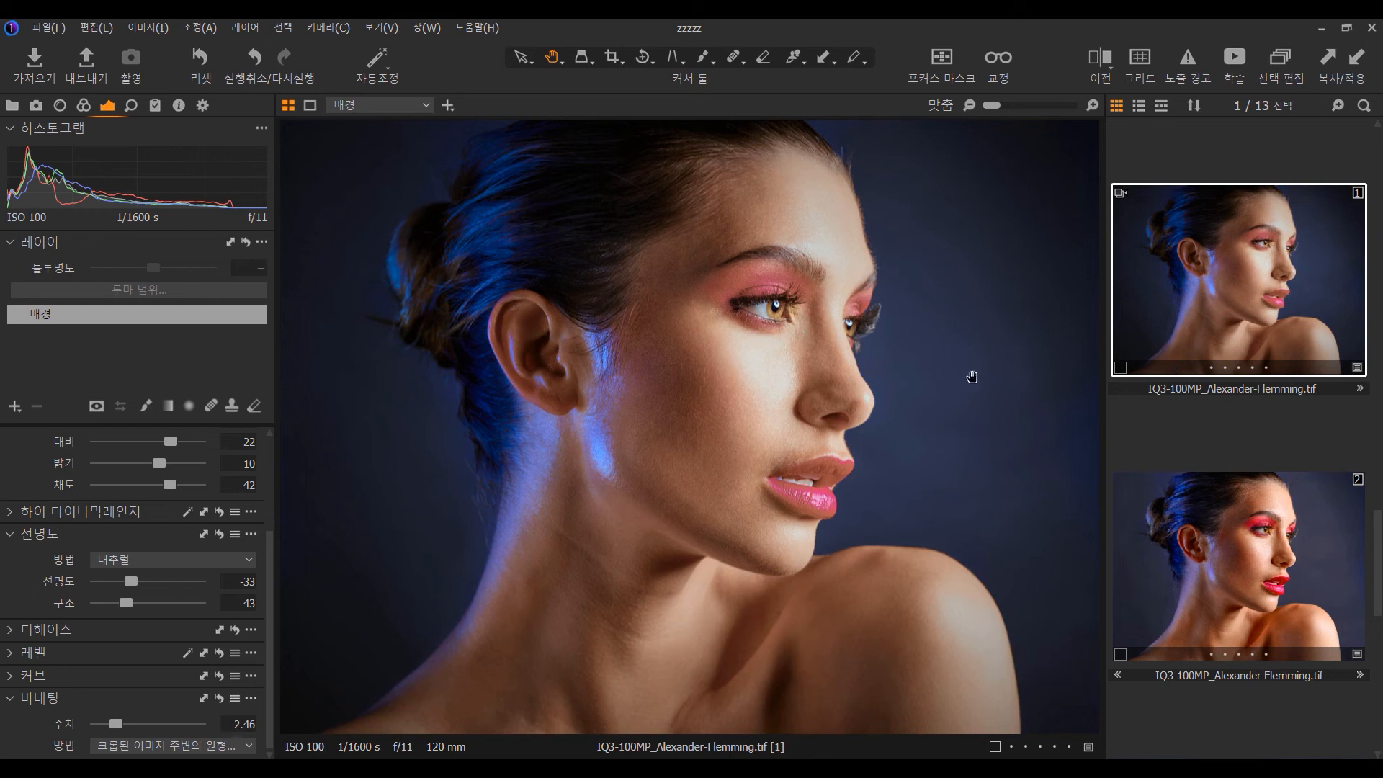
{"action": "left_click", "coordinate": [1226, 530]}
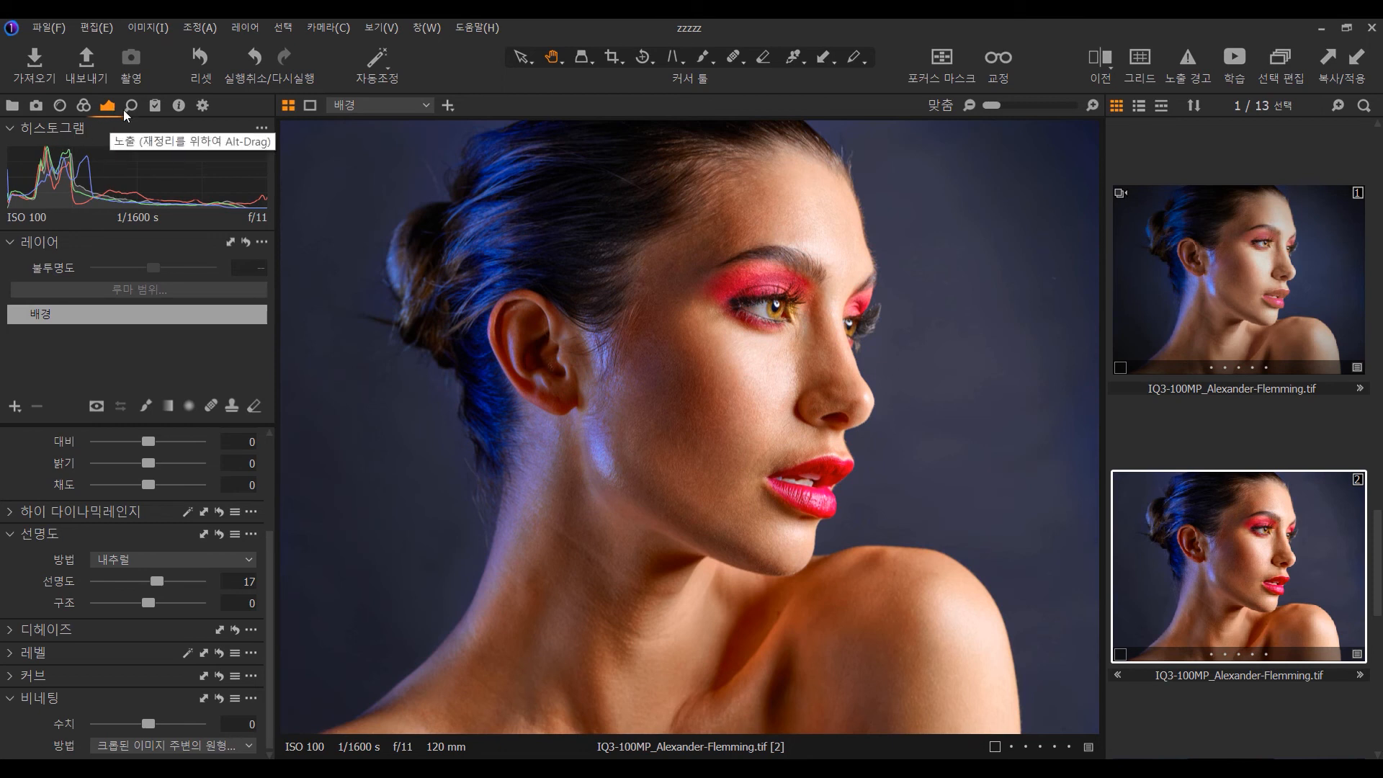
{"action": "right_click", "coordinate": [1269, 521]}
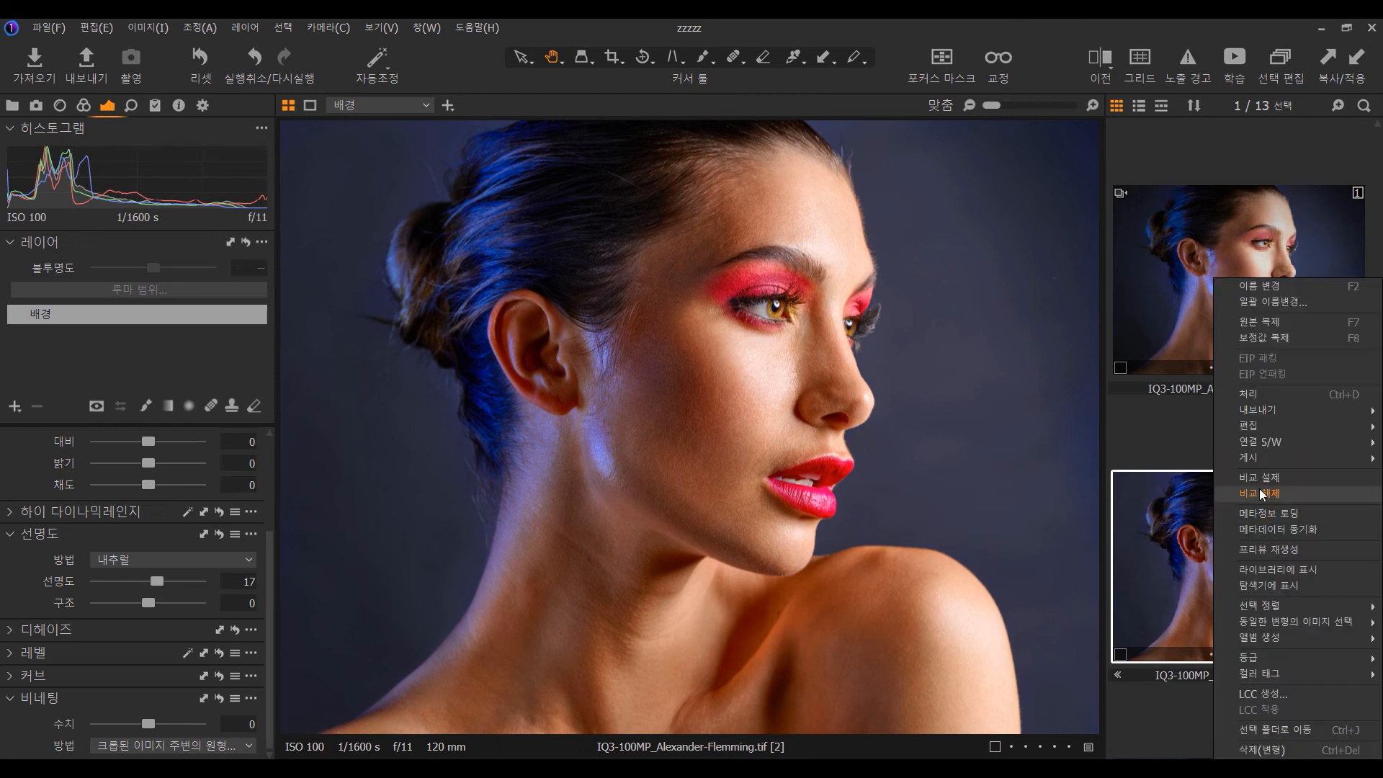
{"action": "left_click", "coordinate": [1293, 337]}
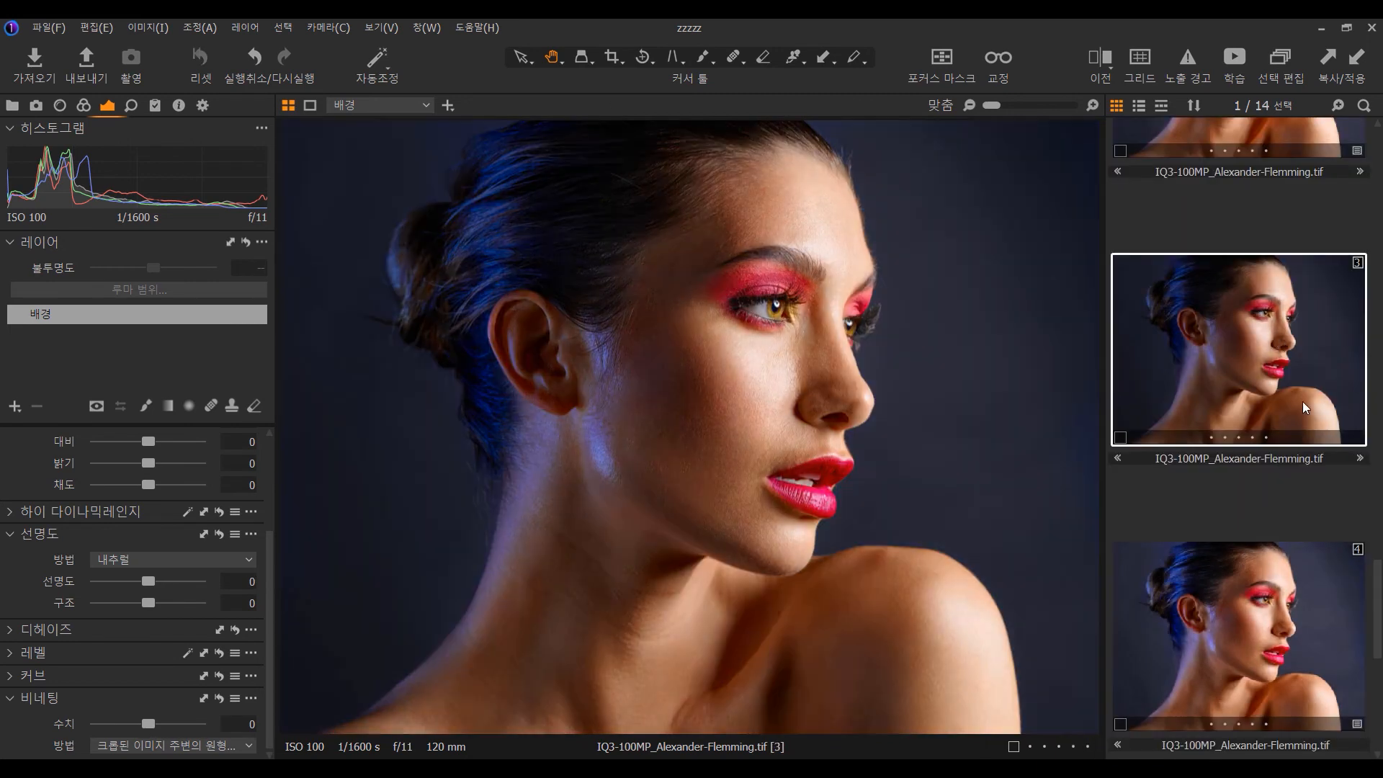
Step: View variants 3 and 4 together, and change the selection to show variants 1 to 3
{"action": "scroll", "coordinate": [1315, 472], "scroll_direction": "down", "scroll_amount": 2}
{"action": "left_click", "coordinate": [1273, 435], "text": "ctrl"}
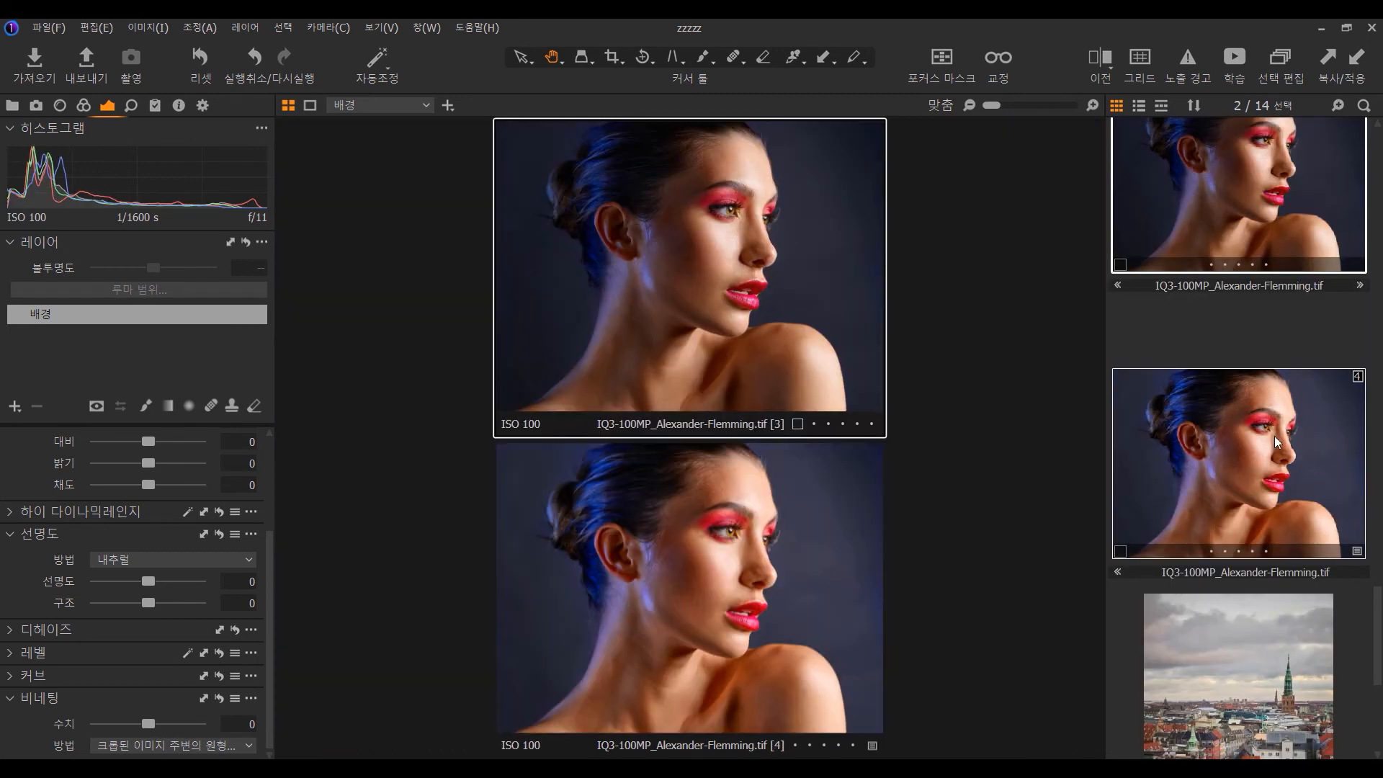
{"action": "scroll", "coordinate": [1278, 439], "scroll_direction": "up", "scroll_amount": 2}
{"action": "scroll", "coordinate": [1295, 468], "scroll_direction": "down", "scroll_amount": 2}
{"action": "left_click", "coordinate": [1300, 496]}
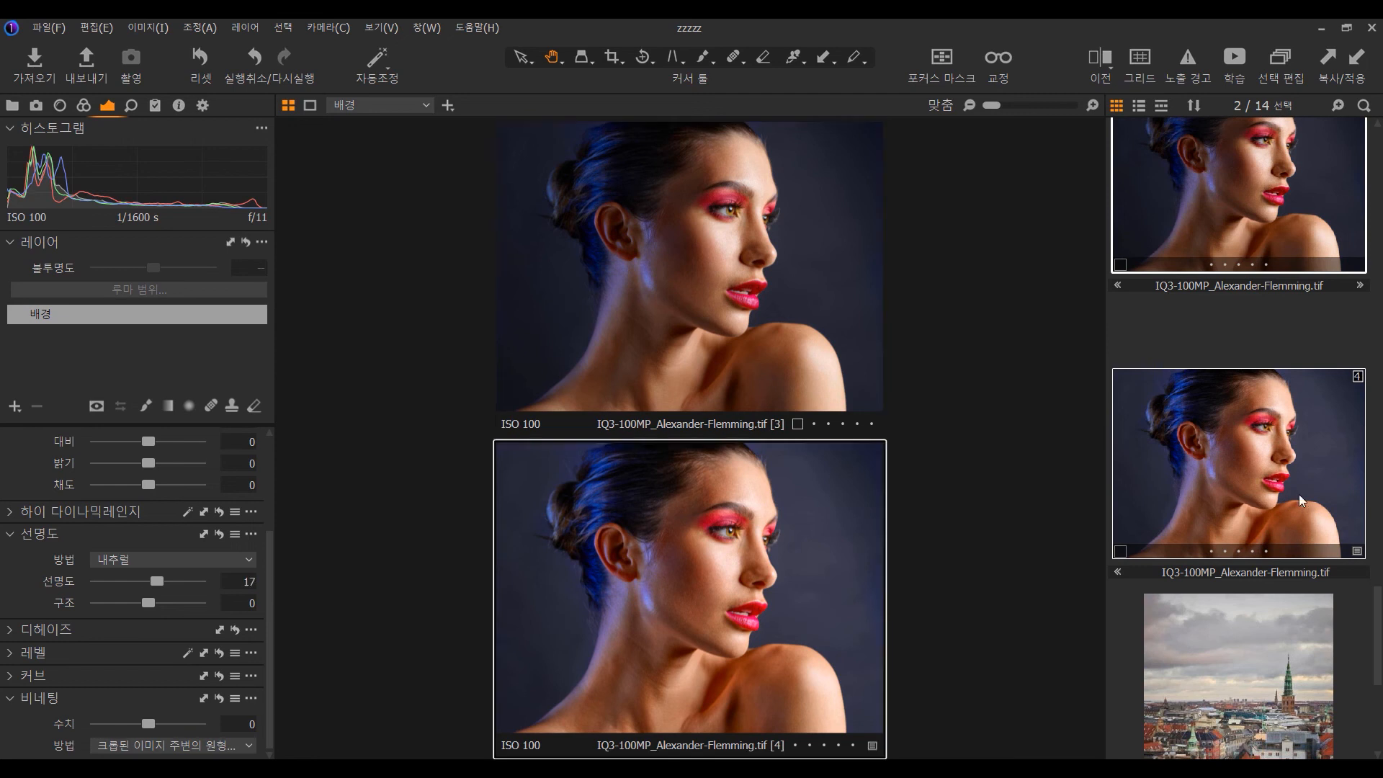
{"action": "scroll", "coordinate": [1299, 494], "scroll_direction": "up", "scroll_amount": 4}
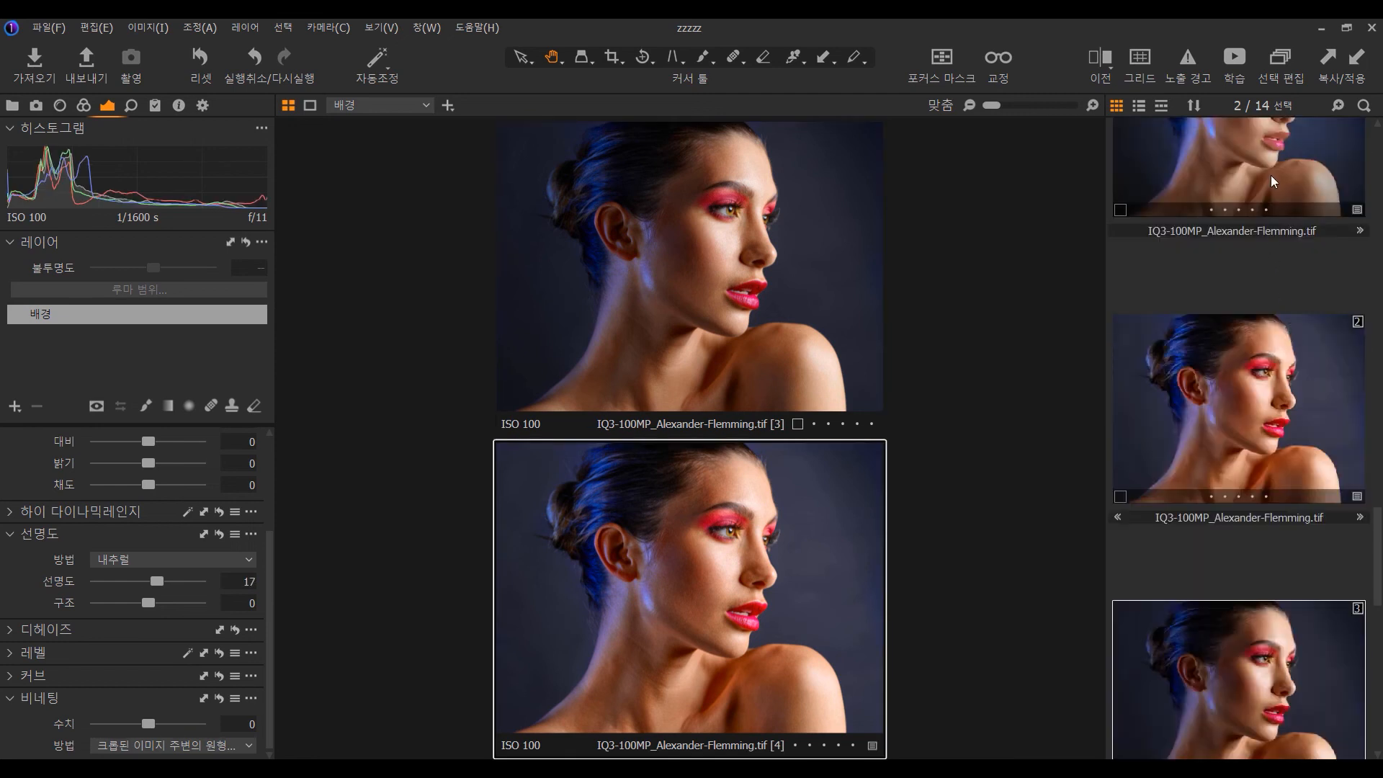
{"action": "left_click", "coordinate": [1273, 174], "text": "shift"}
Step: Clone variant 1 of the portrait with its adjustments
{"action": "scroll", "coordinate": [1308, 318], "scroll_direction": "up", "scroll_amount": 3}
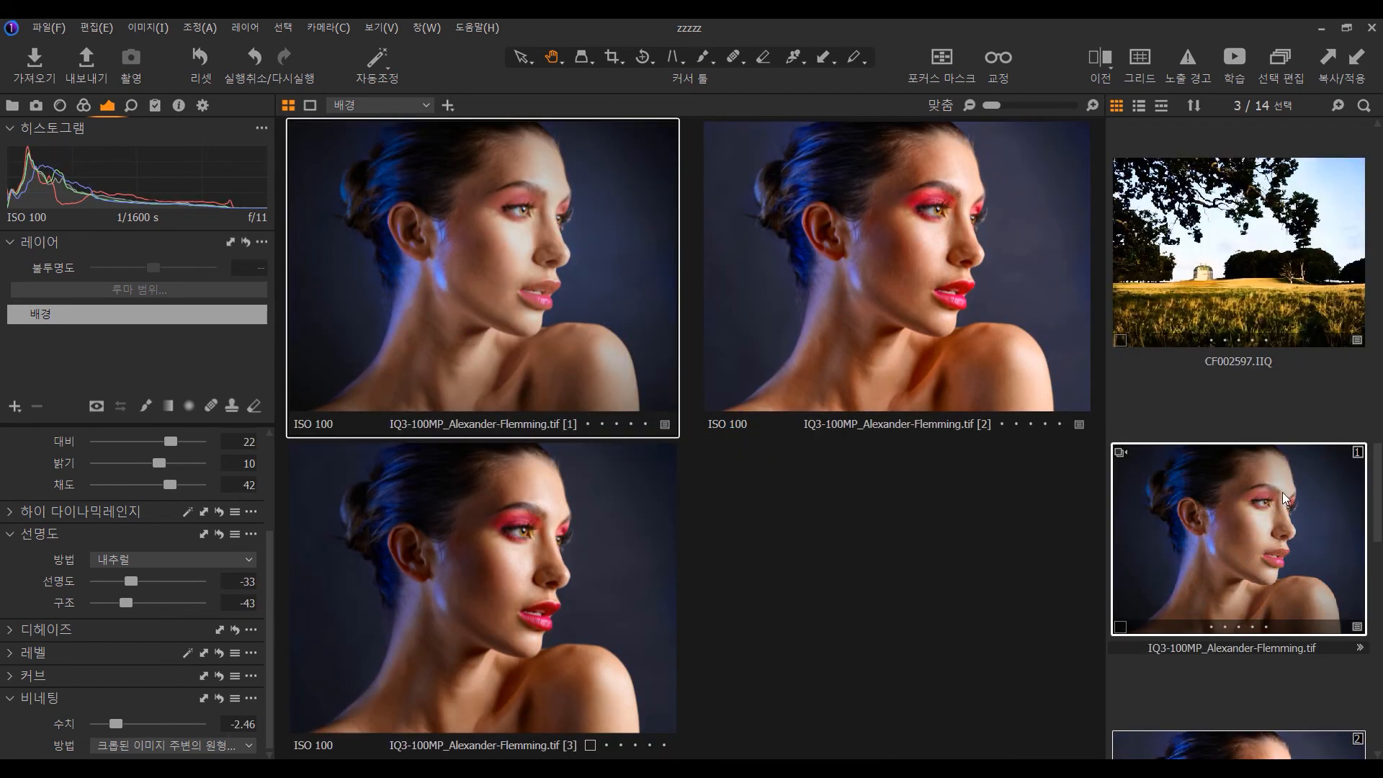
{"action": "right_click", "coordinate": [1282, 491]}
{"action": "left_click", "coordinate": [1287, 344]}
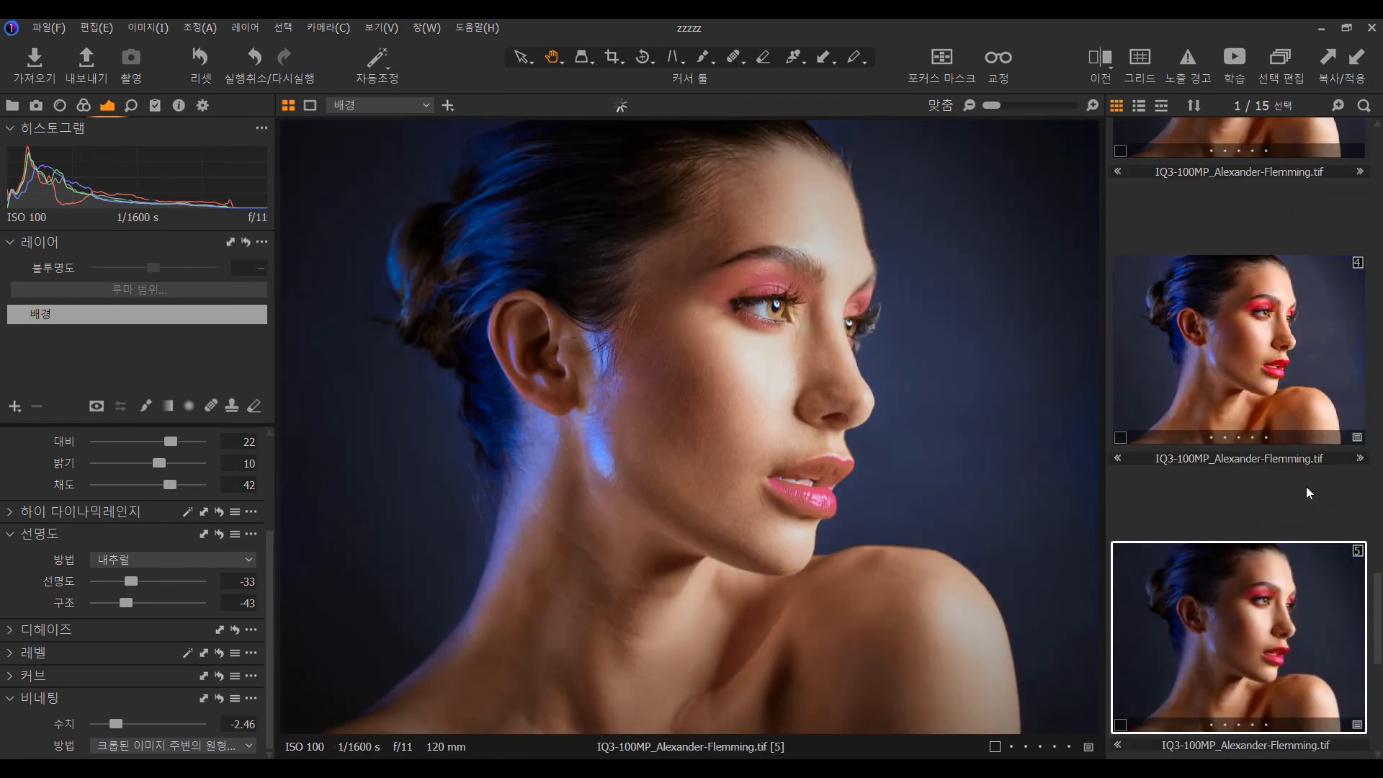
Step: Display variants 2 to 5 together with the browser hidden, toggle the tool area off and on, and zoom into the faces
{"action": "scroll", "coordinate": [1309, 490], "scroll_direction": "up", "scroll_amount": 5}
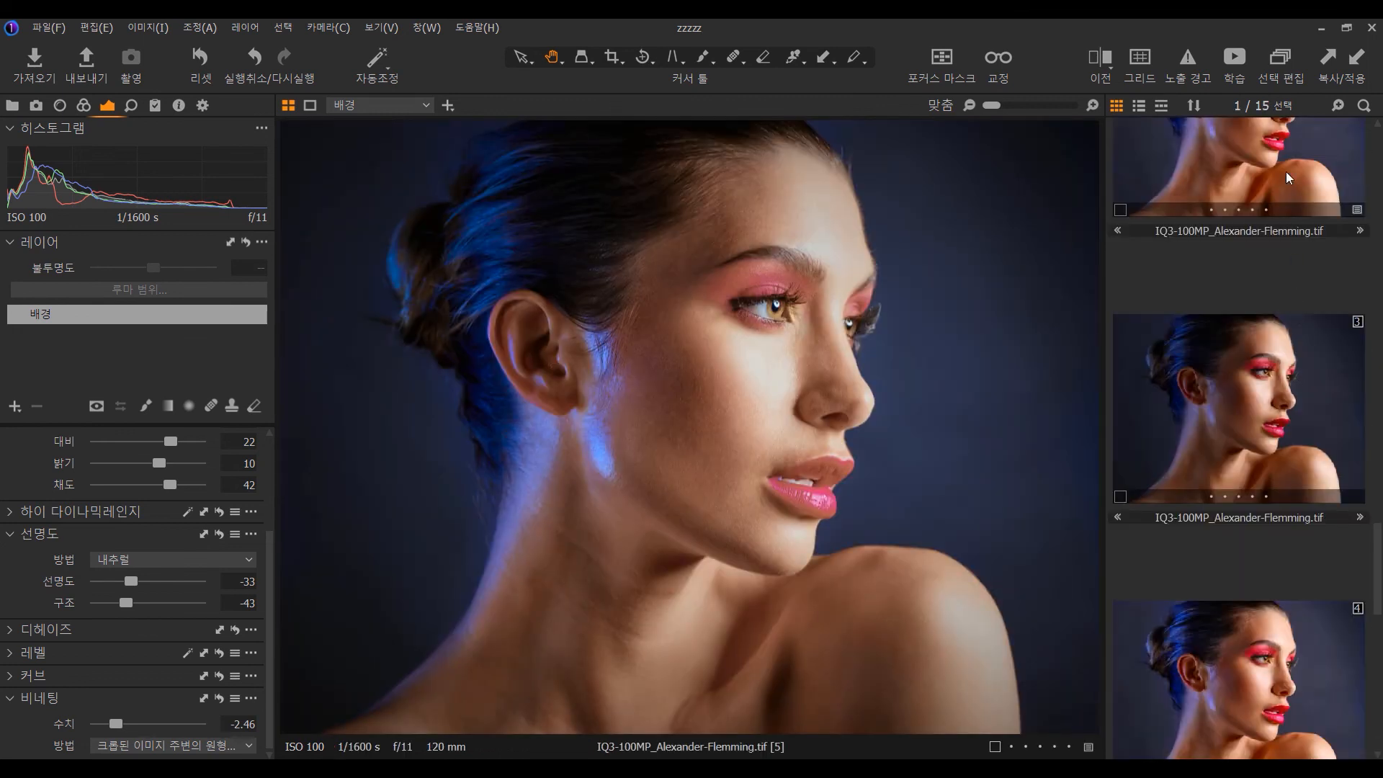
{"action": "left_click", "coordinate": [1286, 172], "text": "shift"}
{"action": "key", "text": "ctrl+b"}
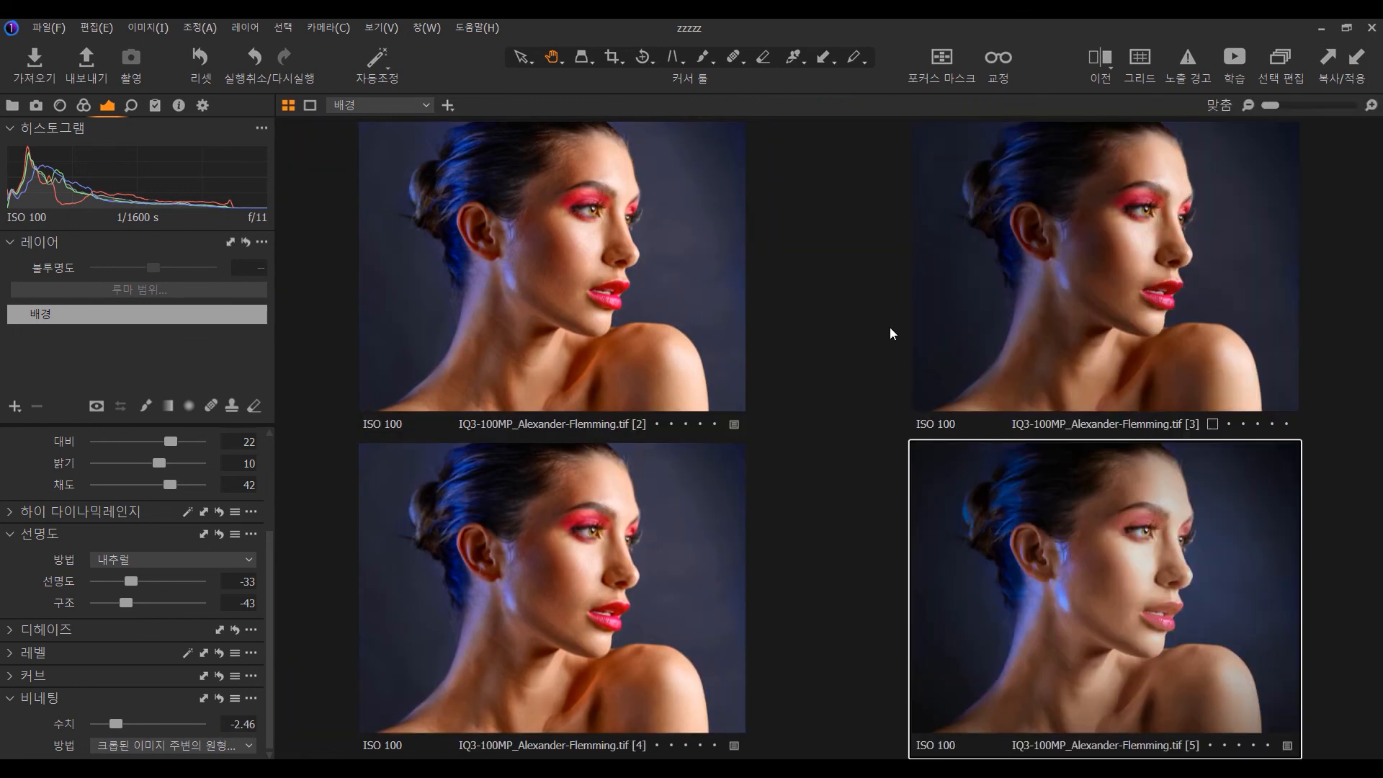
{"action": "key", "text": "ctrl+t"}
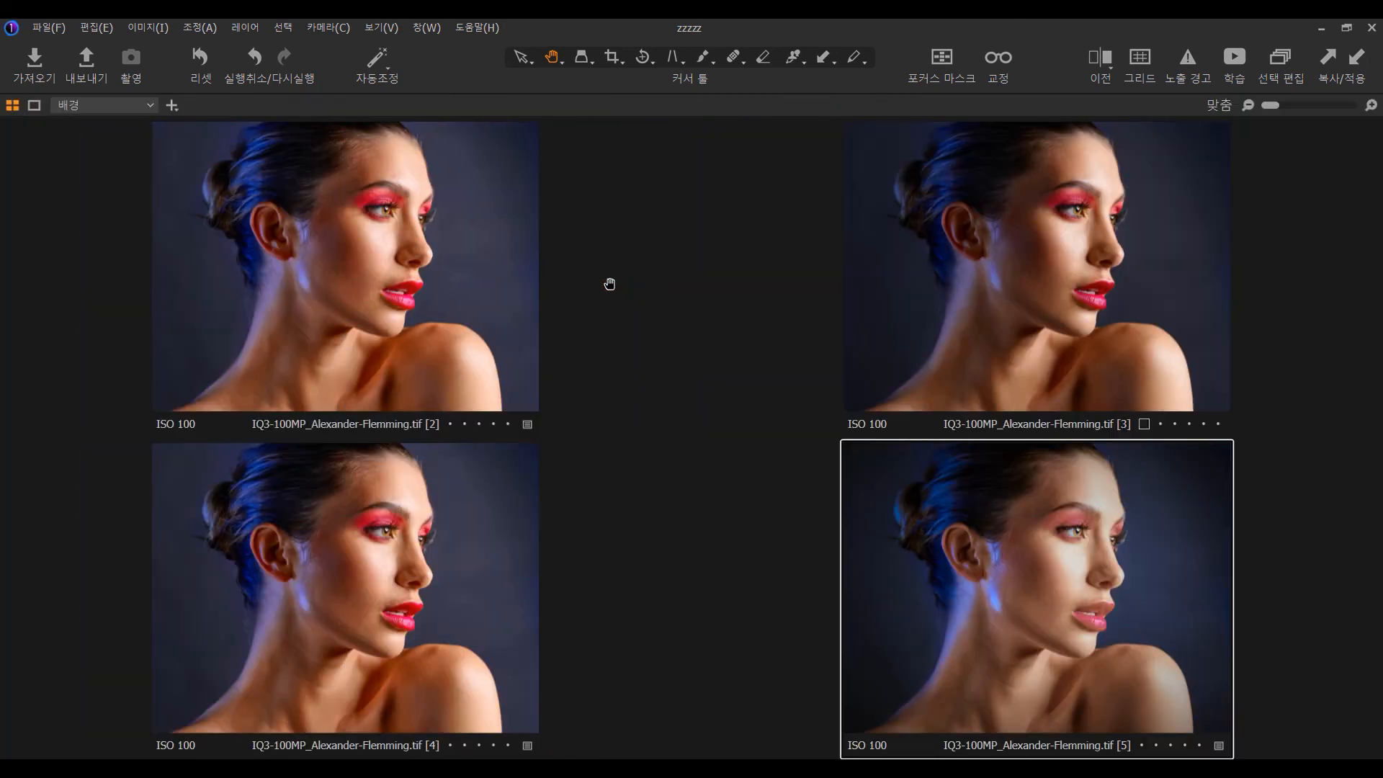
{"action": "key", "text": "ctrl+t"}
{"action": "scroll", "coordinate": [604, 249], "scroll_direction": "up", "scroll_amount": 2}
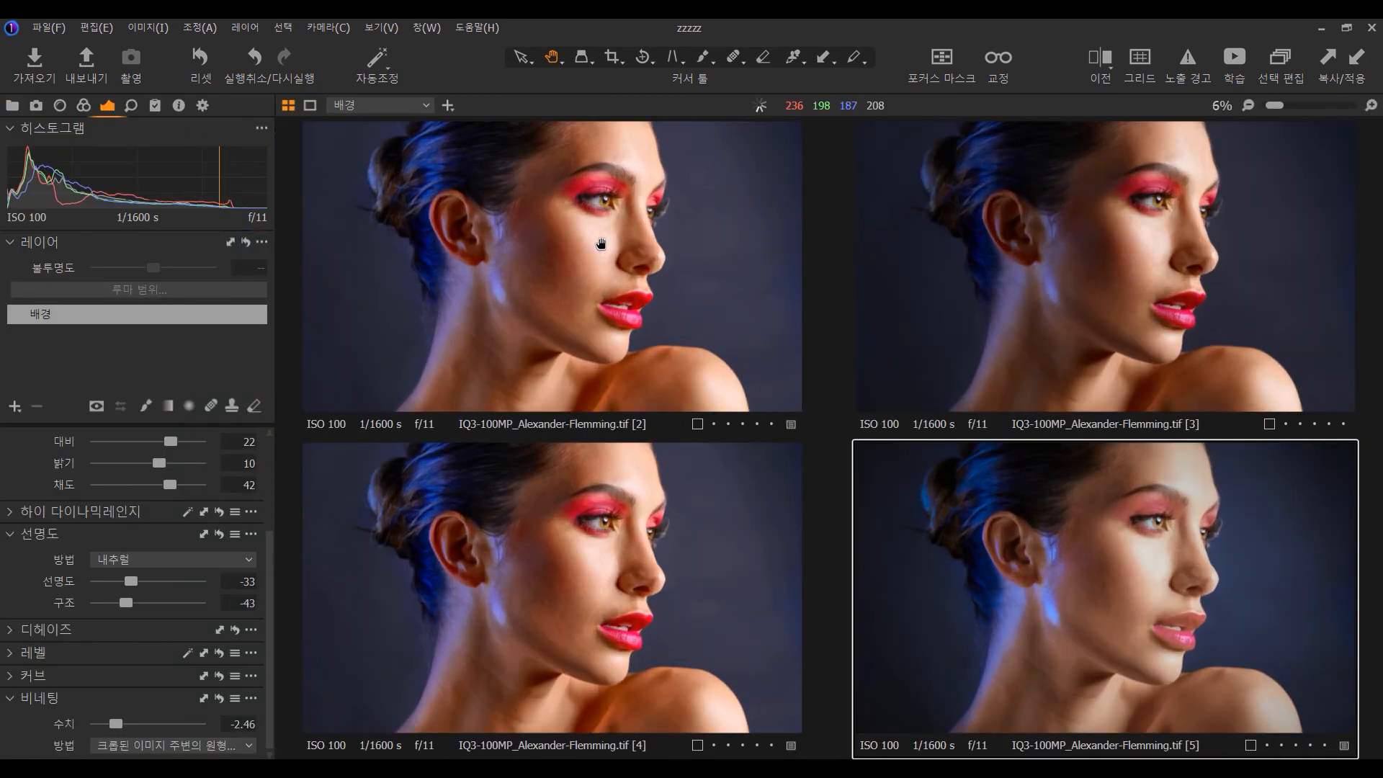
Step: Darken the edges of variant 3 with a negative vignetting amount, and open the styles and adjustments clipboard tools
{"action": "left_click", "coordinate": [83, 106]}
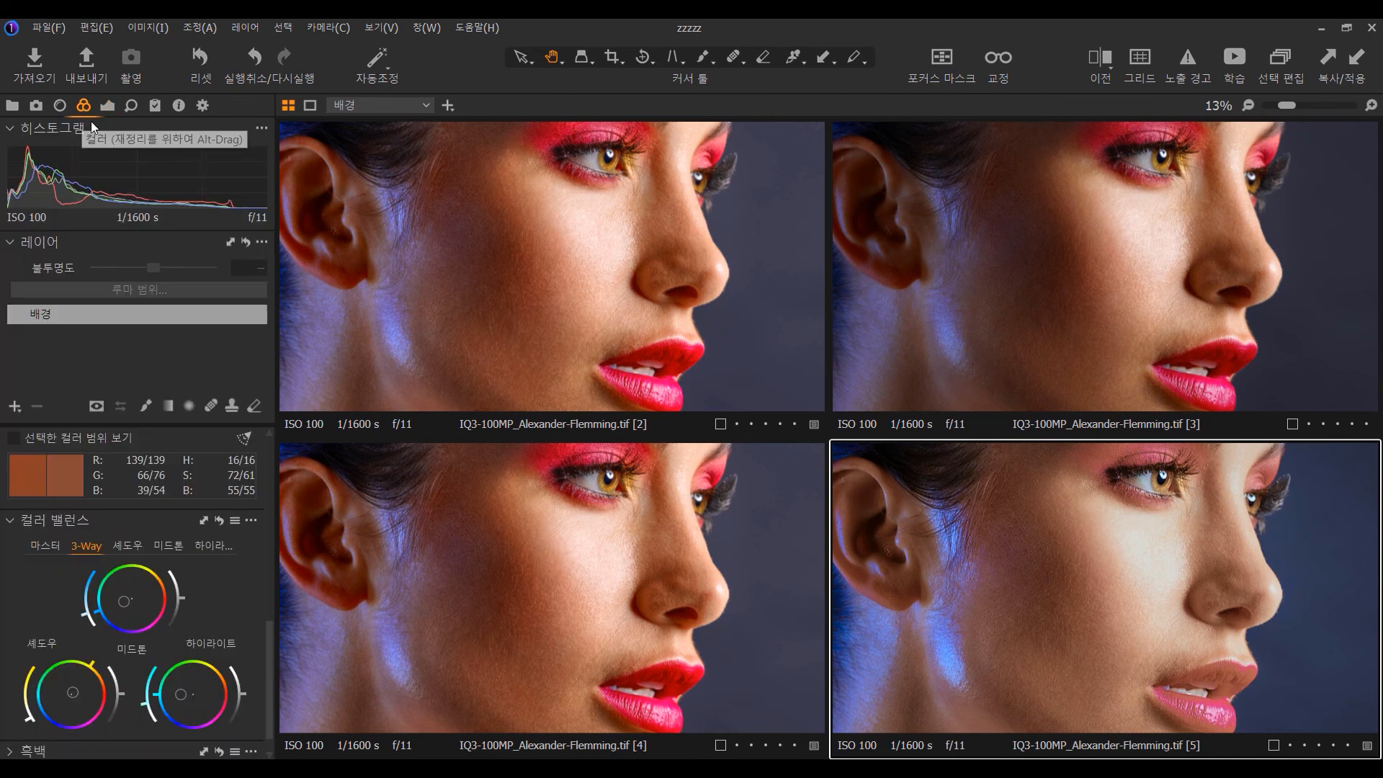
{"action": "left_click", "coordinate": [995, 296]}
{"action": "left_click", "coordinate": [108, 106]}
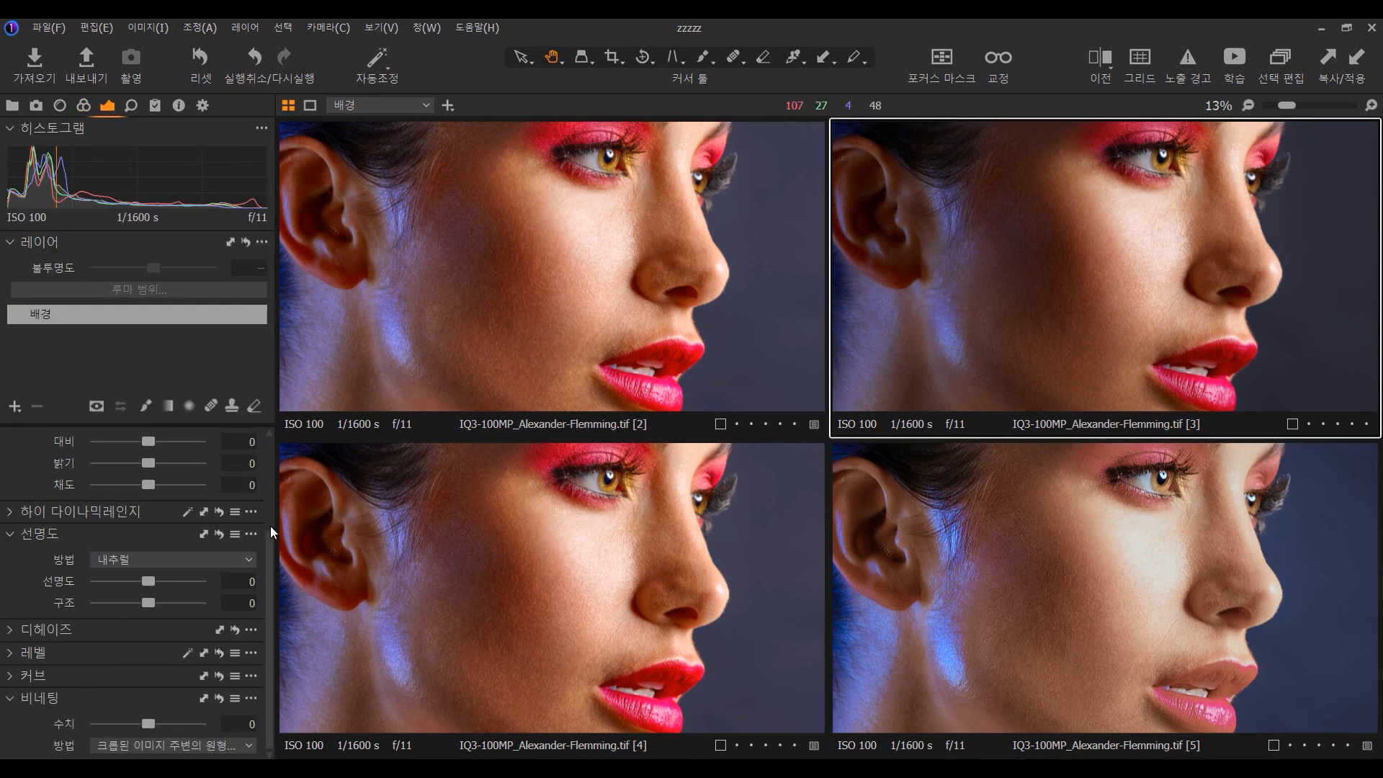
{"action": "scroll", "coordinate": [737, 266], "scroll_direction": "down", "scroll_amount": 1}
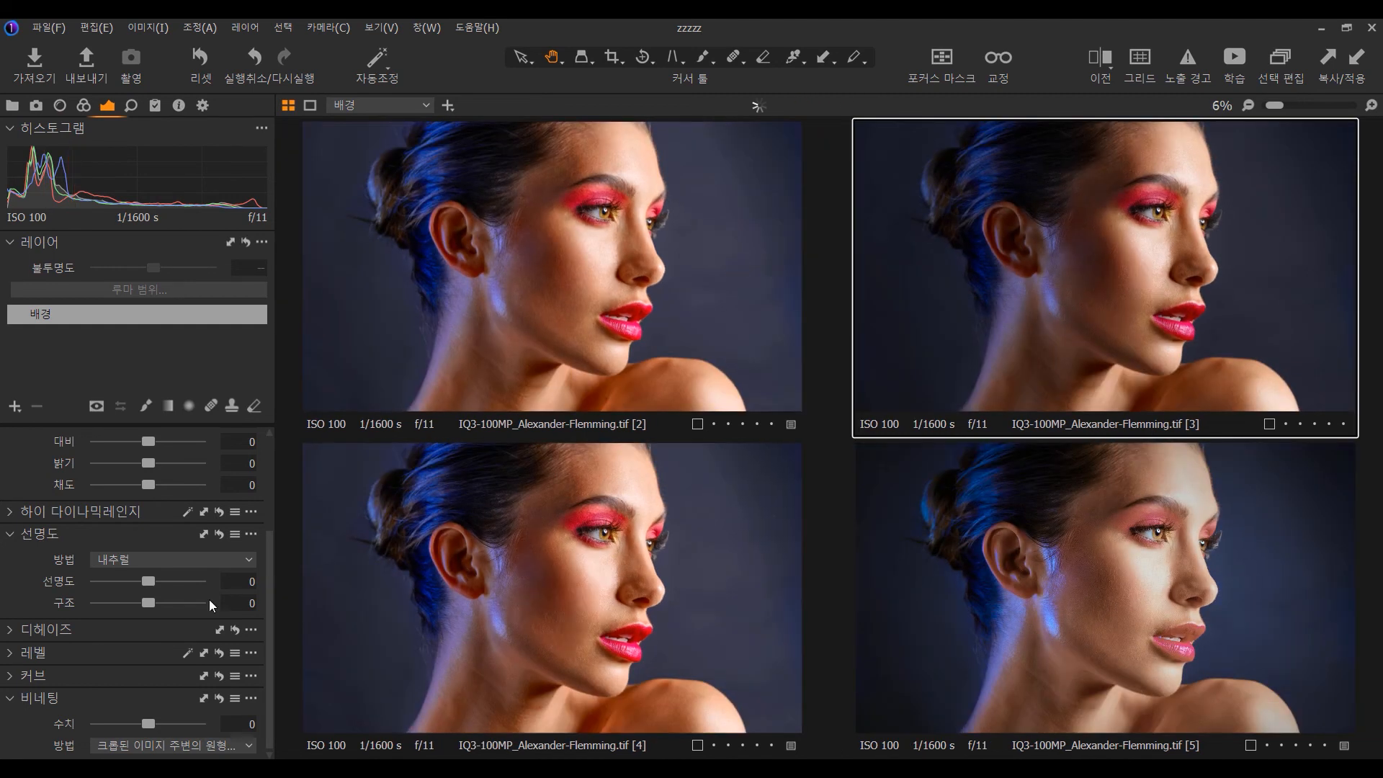
{"action": "left_click_drag", "start_coordinate": [148, 723], "coordinate": [114, 714]}
{"action": "left_click", "coordinate": [150, 104]}
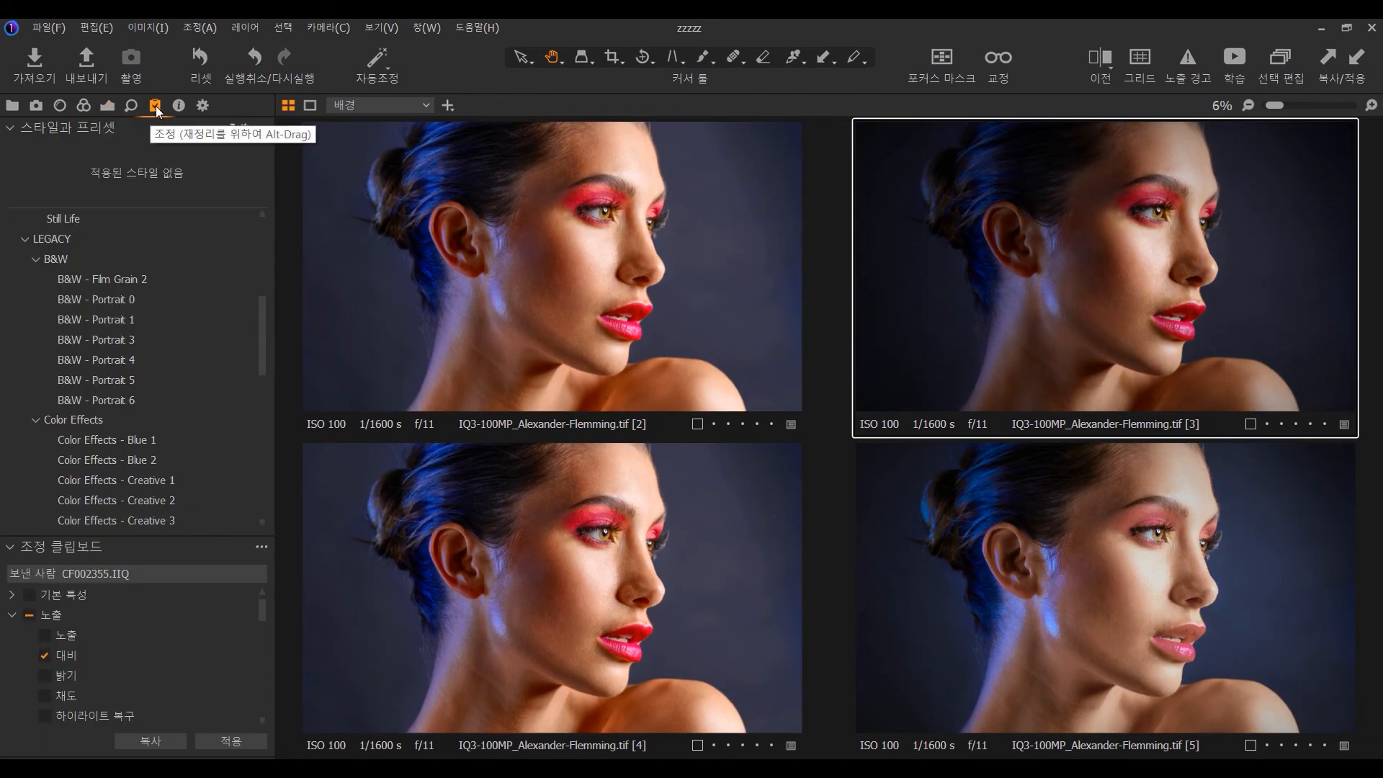
Step: Apply the B&W - Portrait 0 style to variant 3, and set variant 4's saturation to -89 and contrast to 18
{"action": "left_click", "coordinate": [97, 300]}
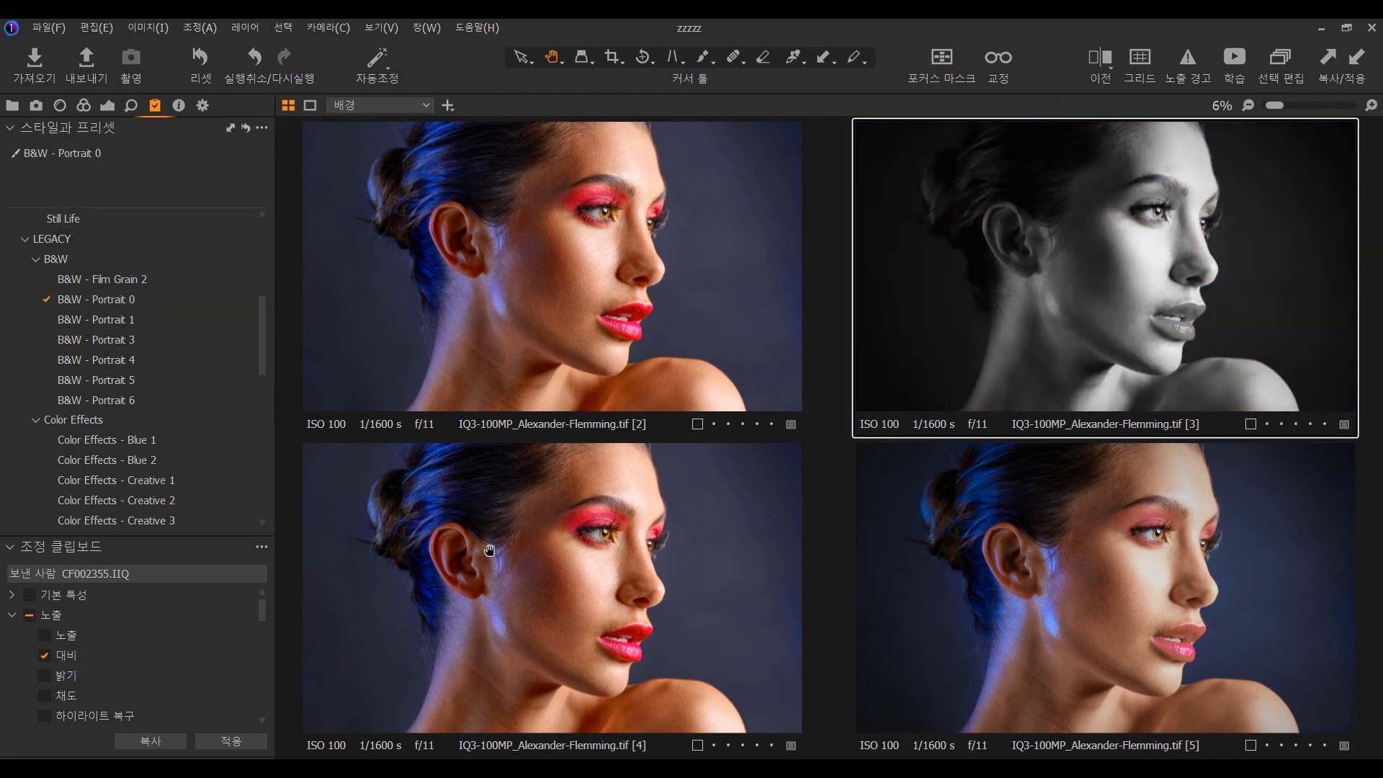
{"action": "key", "text": "Right"}
{"action": "left_click", "coordinate": [85, 105]}
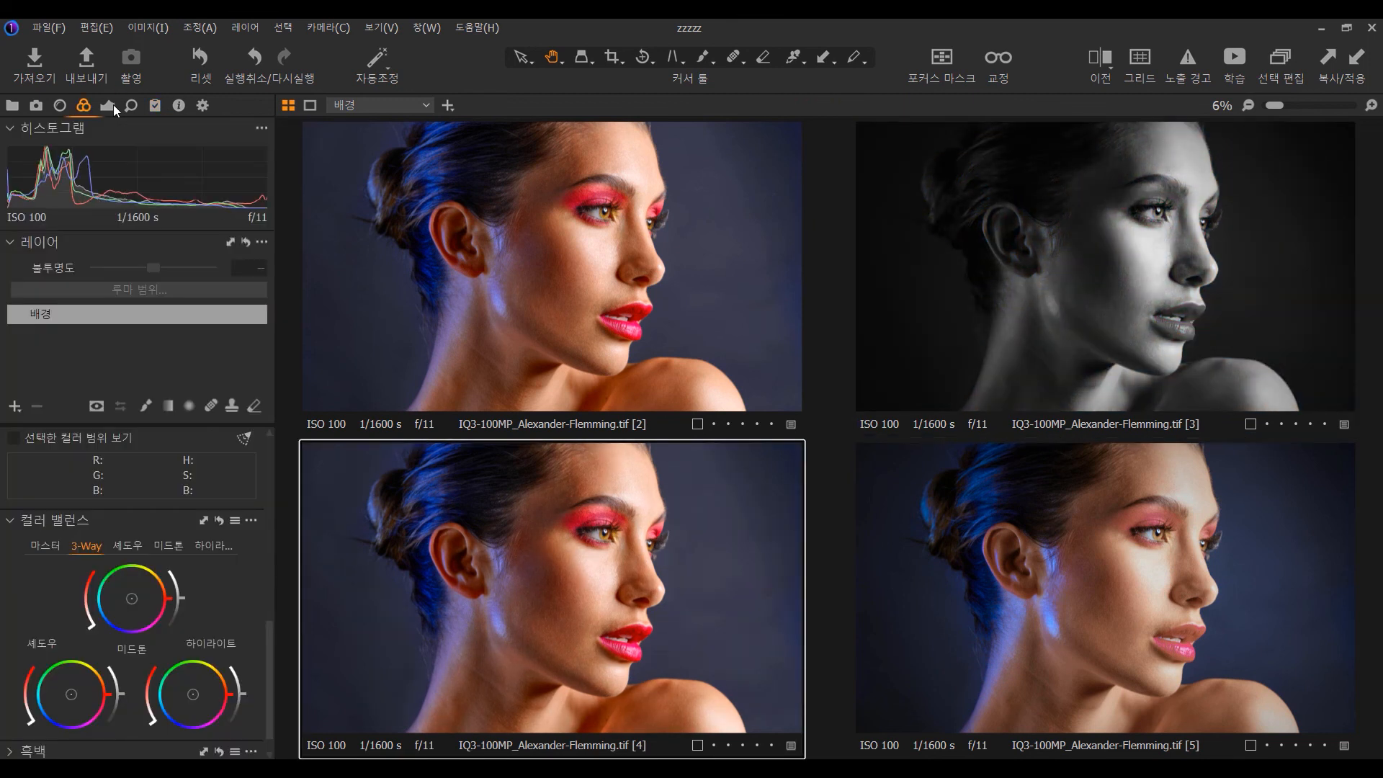
{"action": "left_click", "coordinate": [114, 105]}
{"action": "mouse_move", "coordinate": [271, 547]}
{"action": "left_mouse_down"}
{"action": "mouse_move", "coordinate": [270, 500]}
{"action": "mouse_move", "coordinate": [271, 555]}
{"action": "left_mouse_up"}
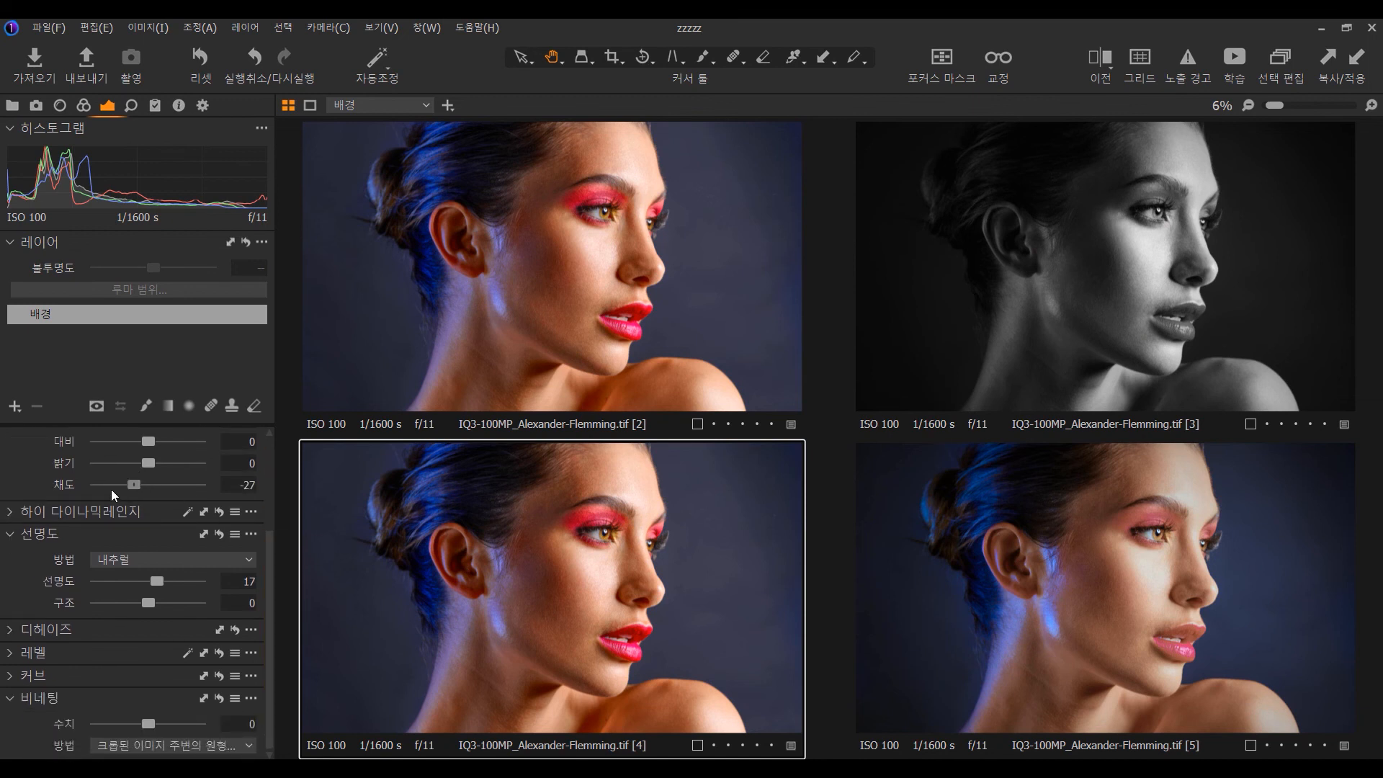
{"action": "left_click_drag", "start_coordinate": [111, 490], "coordinate": [97, 487]}
{"action": "left_click_drag", "start_coordinate": [144, 447], "coordinate": [168, 443]}
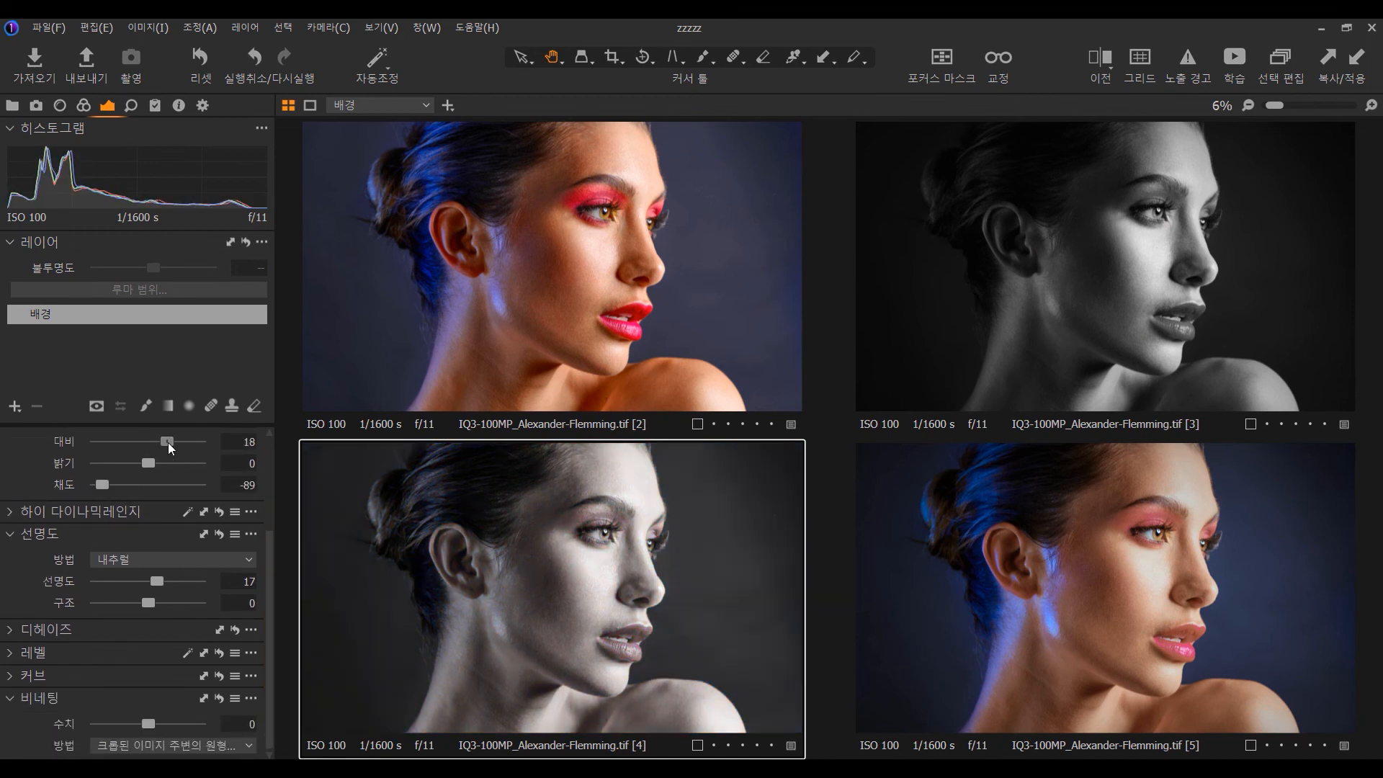
Step: Soften variant 5 by setting its clarity and structure to -38 each
{"action": "left_click", "coordinate": [940, 575]}
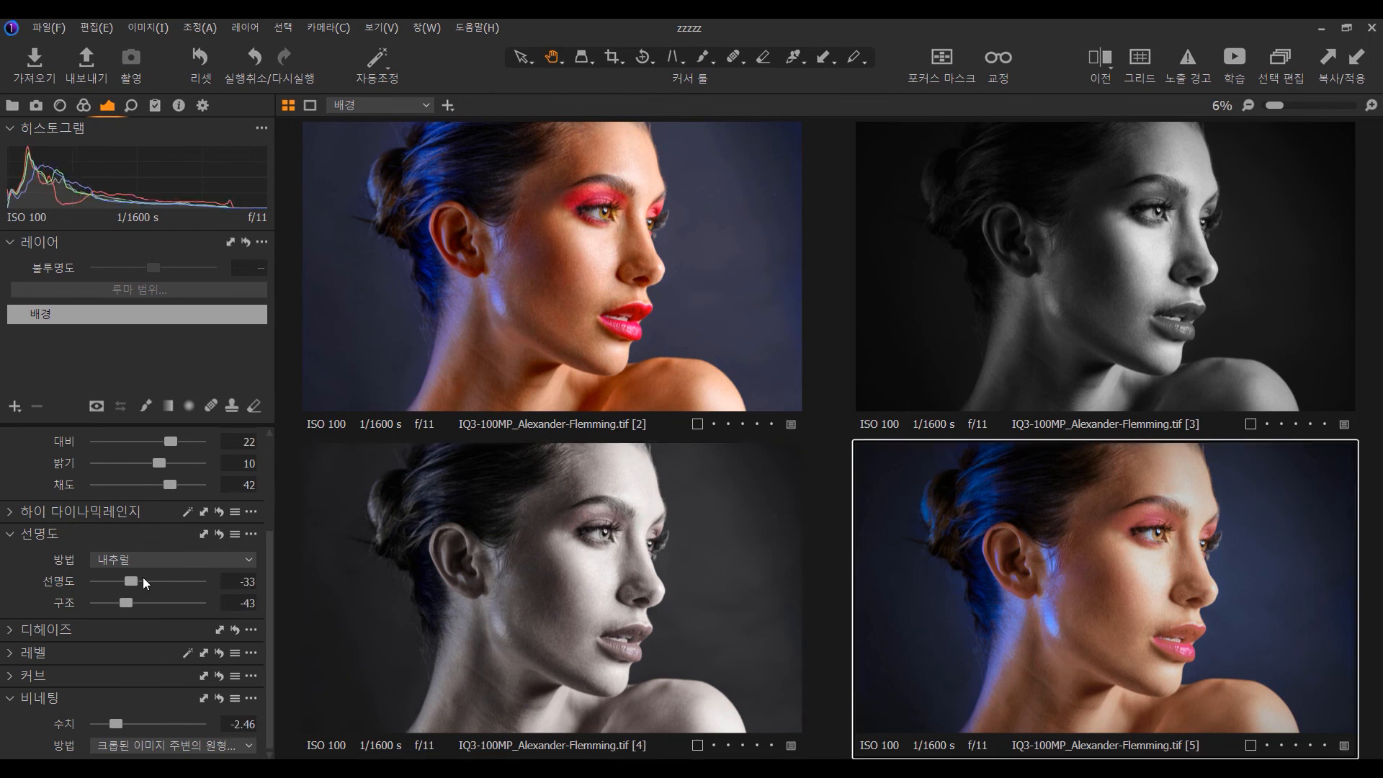
{"action": "mouse_move", "coordinate": [131, 581]}
{"action": "left_mouse_down"}
{"action": "mouse_move", "coordinate": [188, 582]}
{"action": "mouse_move", "coordinate": [179, 599]}
{"action": "mouse_move", "coordinate": [131, 585]}
{"action": "mouse_move", "coordinate": [128, 608]}
{"action": "left_mouse_up"}
Step: Rate variant 2 with five stars and variant 4 with three stars, and give variant 3 an orange color tag
{"action": "left_click", "coordinate": [598, 244]}
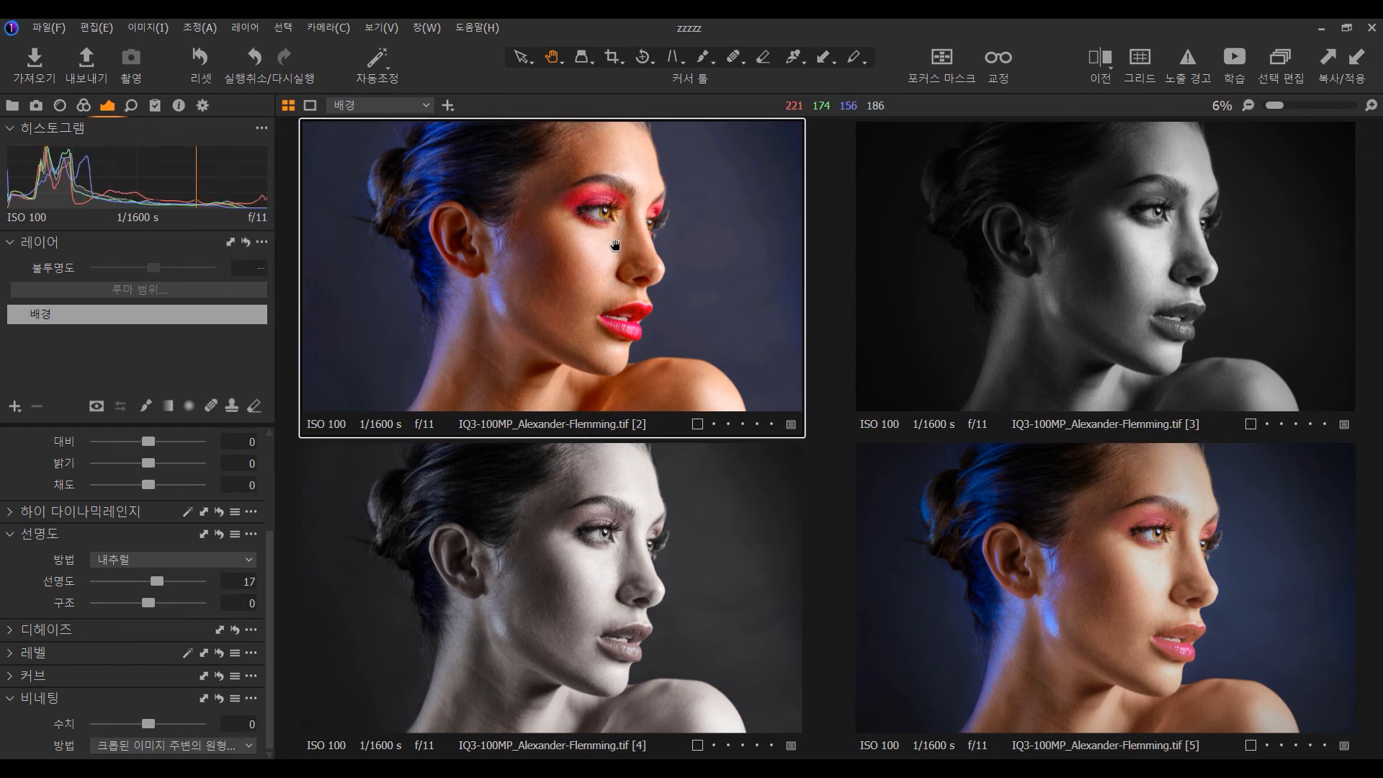
{"action": "left_click", "coordinate": [772, 424]}
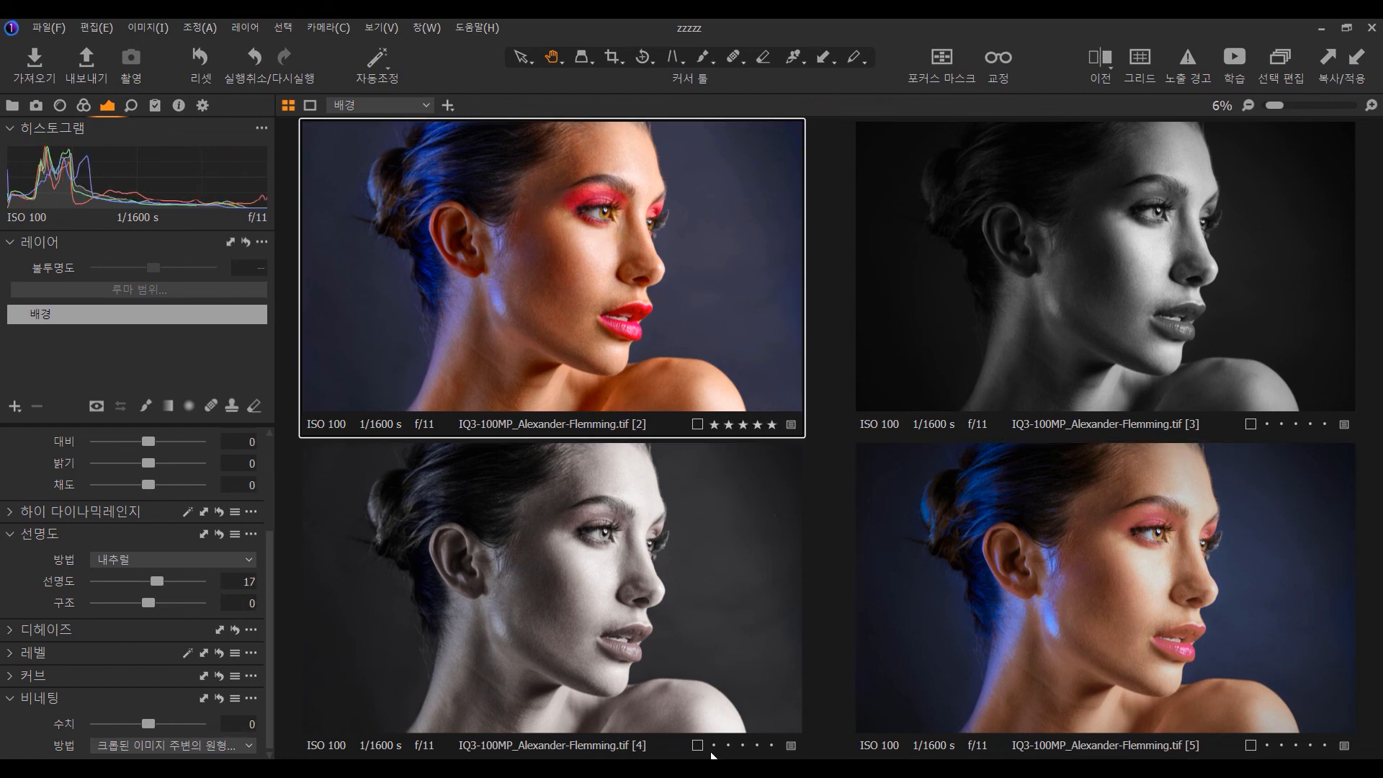
{"action": "left_click", "coordinate": [745, 746]}
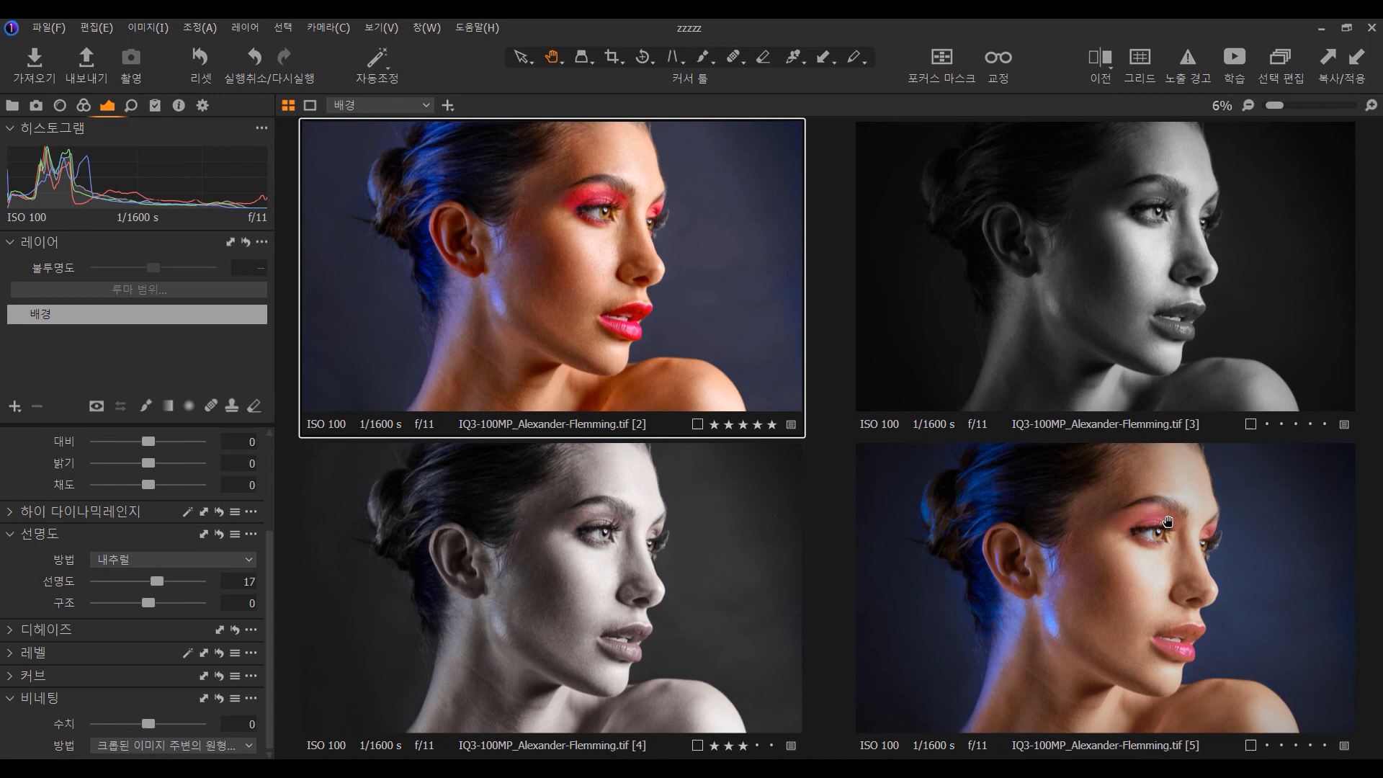
{"action": "left_click", "coordinate": [1250, 425]}
{"action": "left_click", "coordinate": [1176, 473]}
Step: Make the displayed variants active one after another to compare their looks and adjustment values, finishing on variant 3
{"action": "left_click", "coordinate": [1158, 331]}
{"action": "left_click", "coordinate": [719, 579]}
{"action": "left_click", "coordinate": [670, 310]}
{"action": "left_click", "coordinate": [1142, 504]}
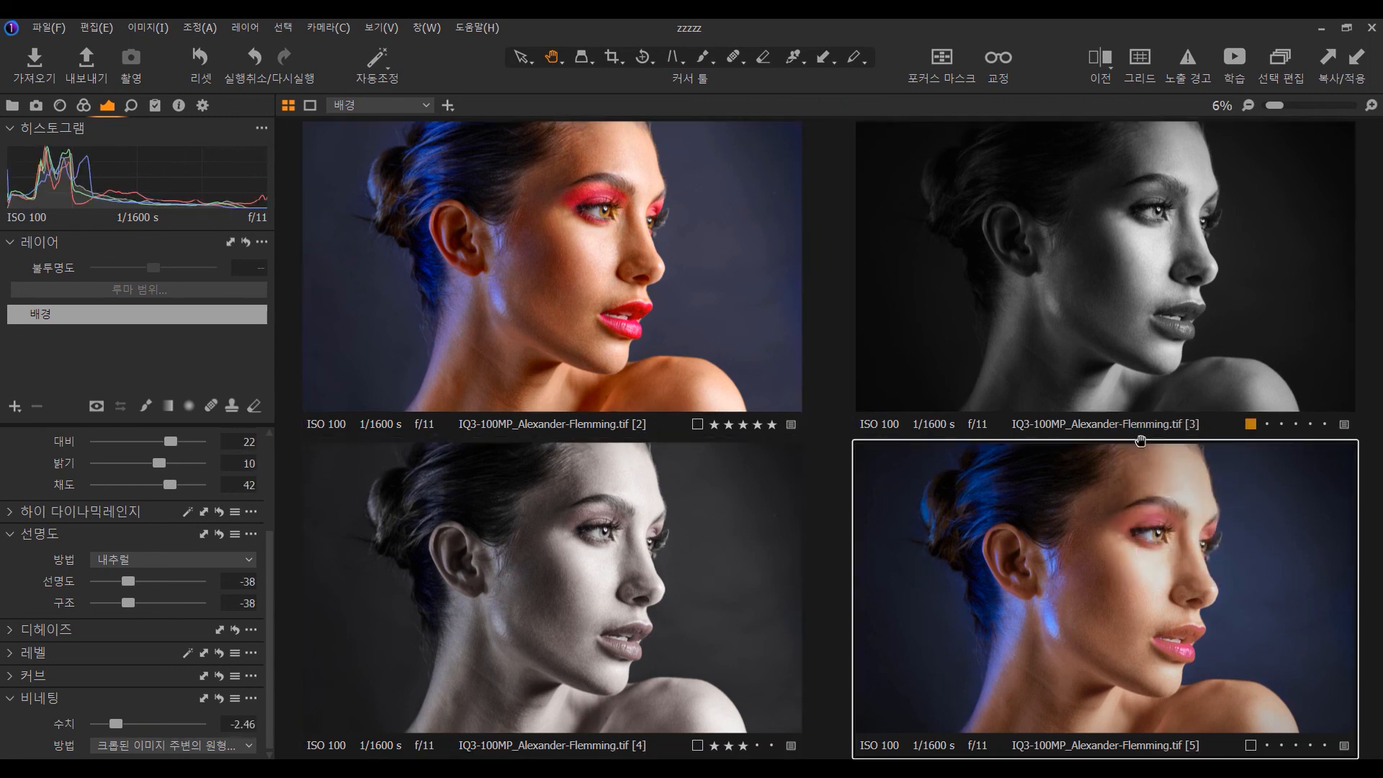
{"action": "left_click", "coordinate": [1161, 278]}
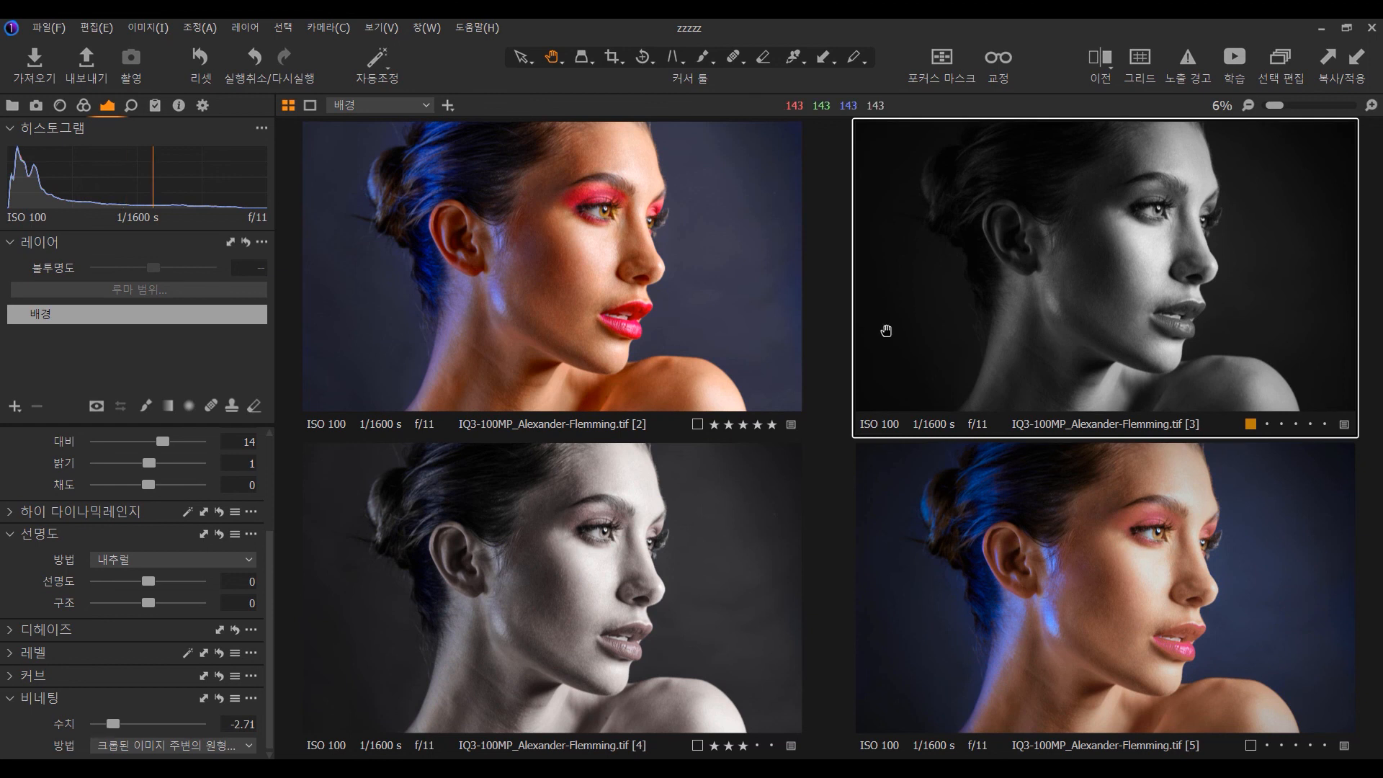
Step: Show the browser, display variant 3 on its own, and widen the browser to two columns of thumbnails
{"action": "right_click", "coordinate": [1034, 229]}
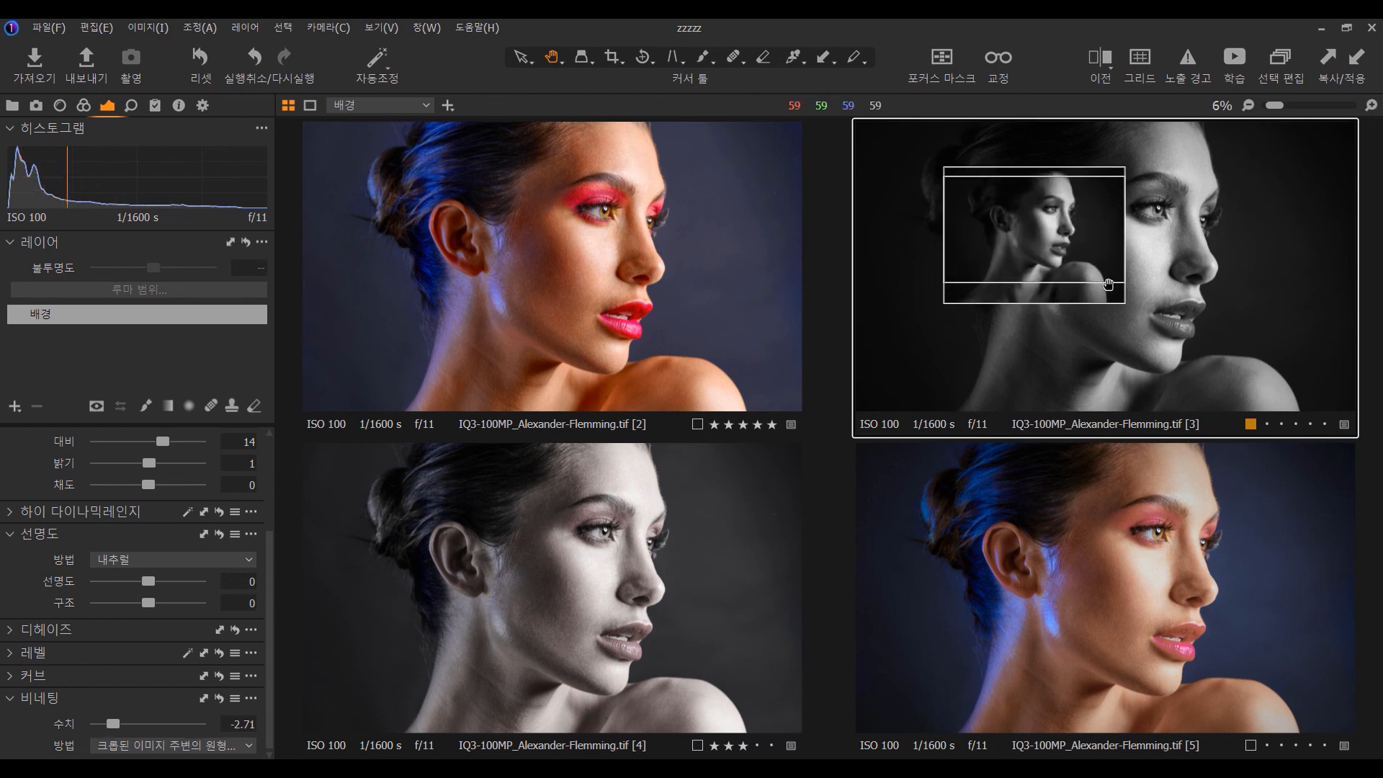
{"action": "key", "text": "ctrl+b"}
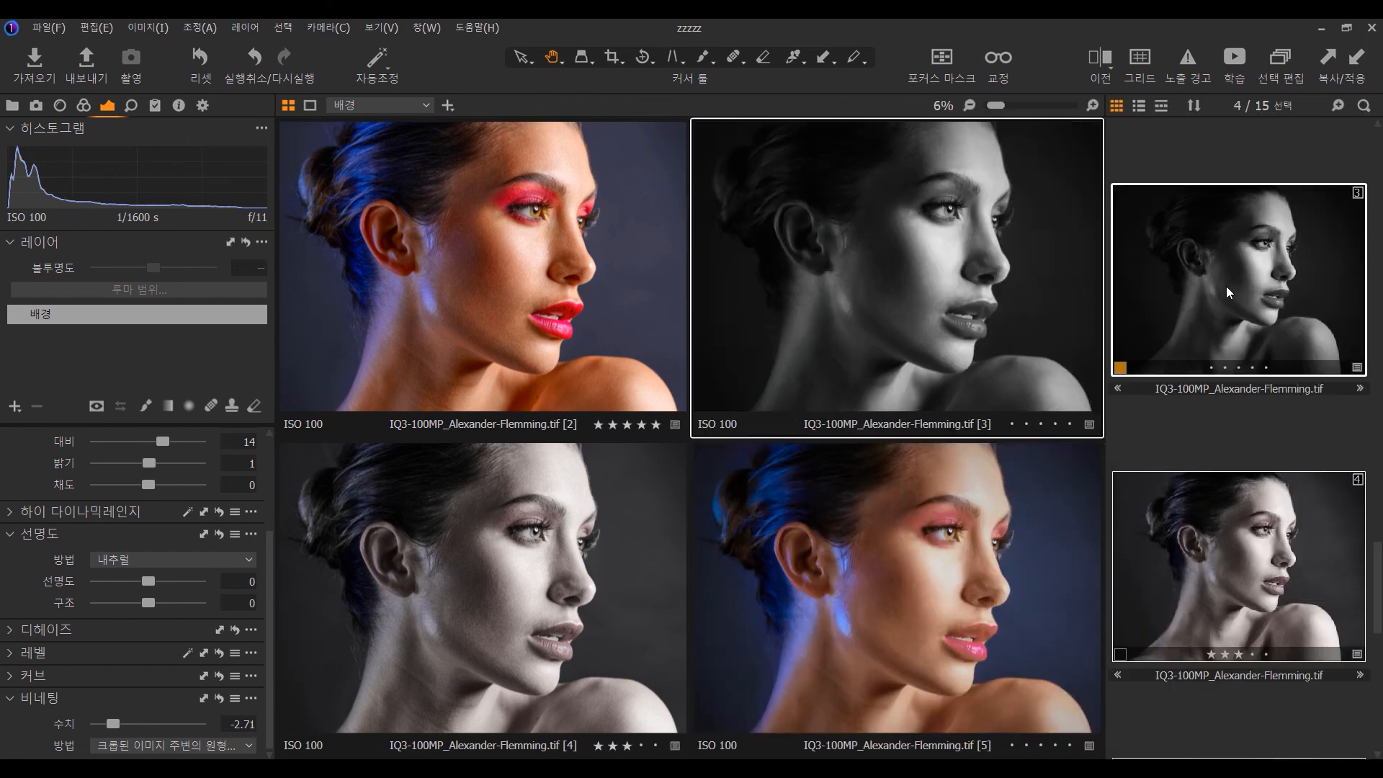
{"action": "right_click", "coordinate": [1225, 286]}
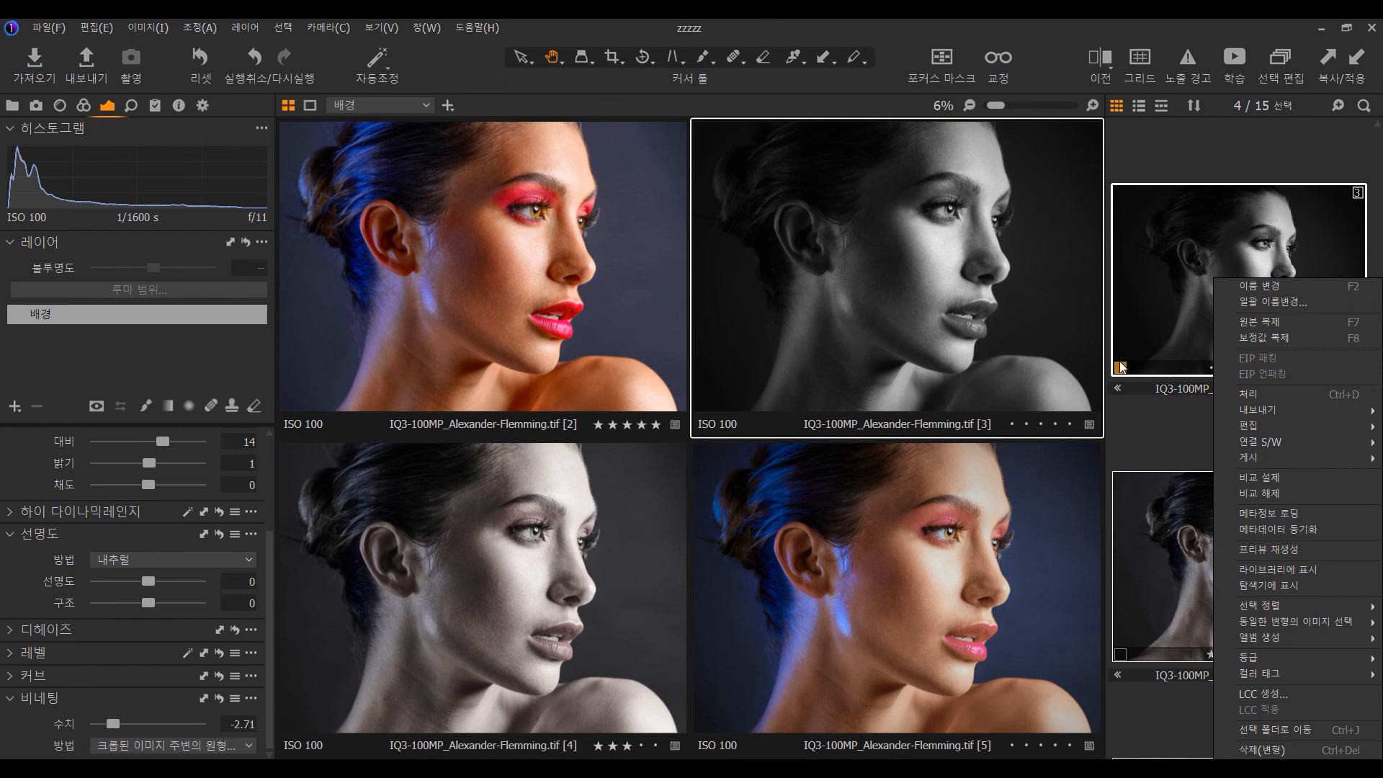
{"action": "left_click", "coordinate": [1152, 414]}
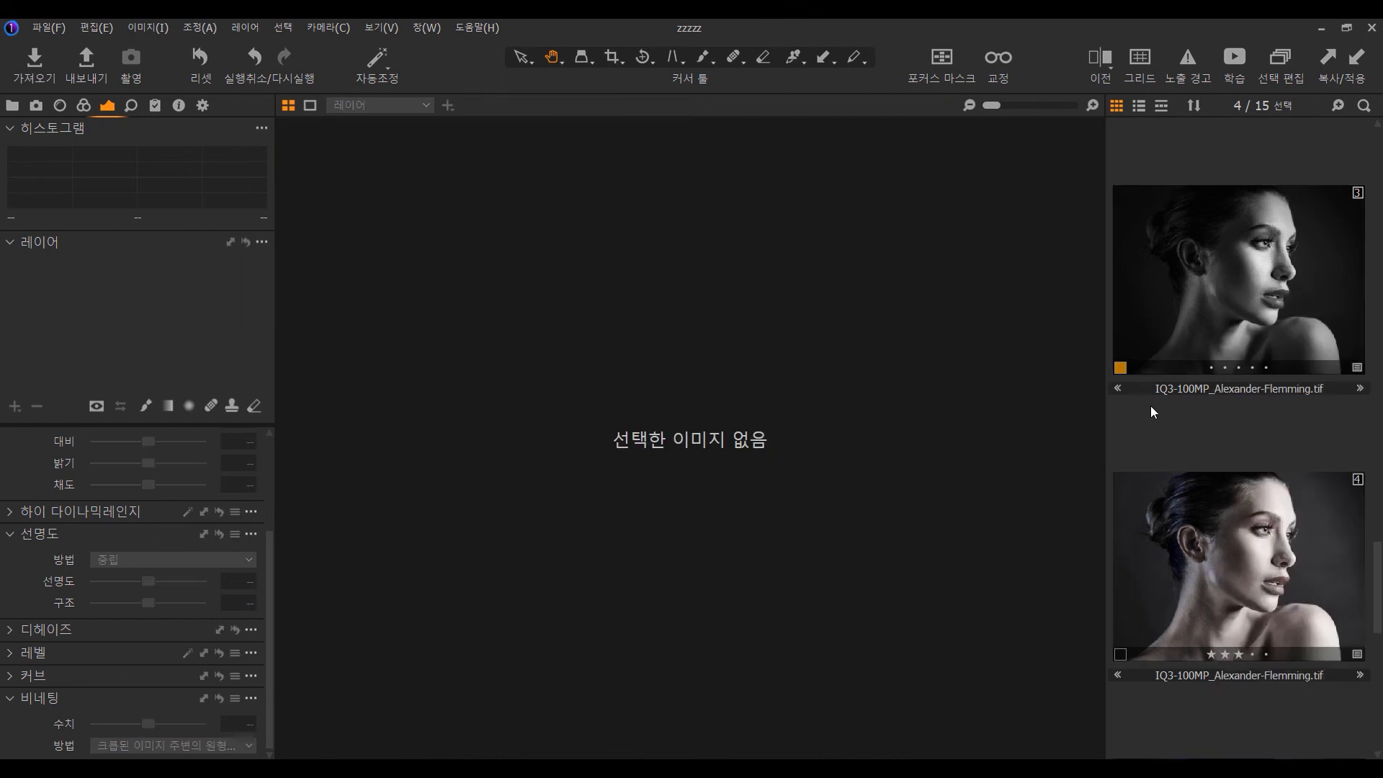
{"action": "left_click", "coordinate": [1189, 325]}
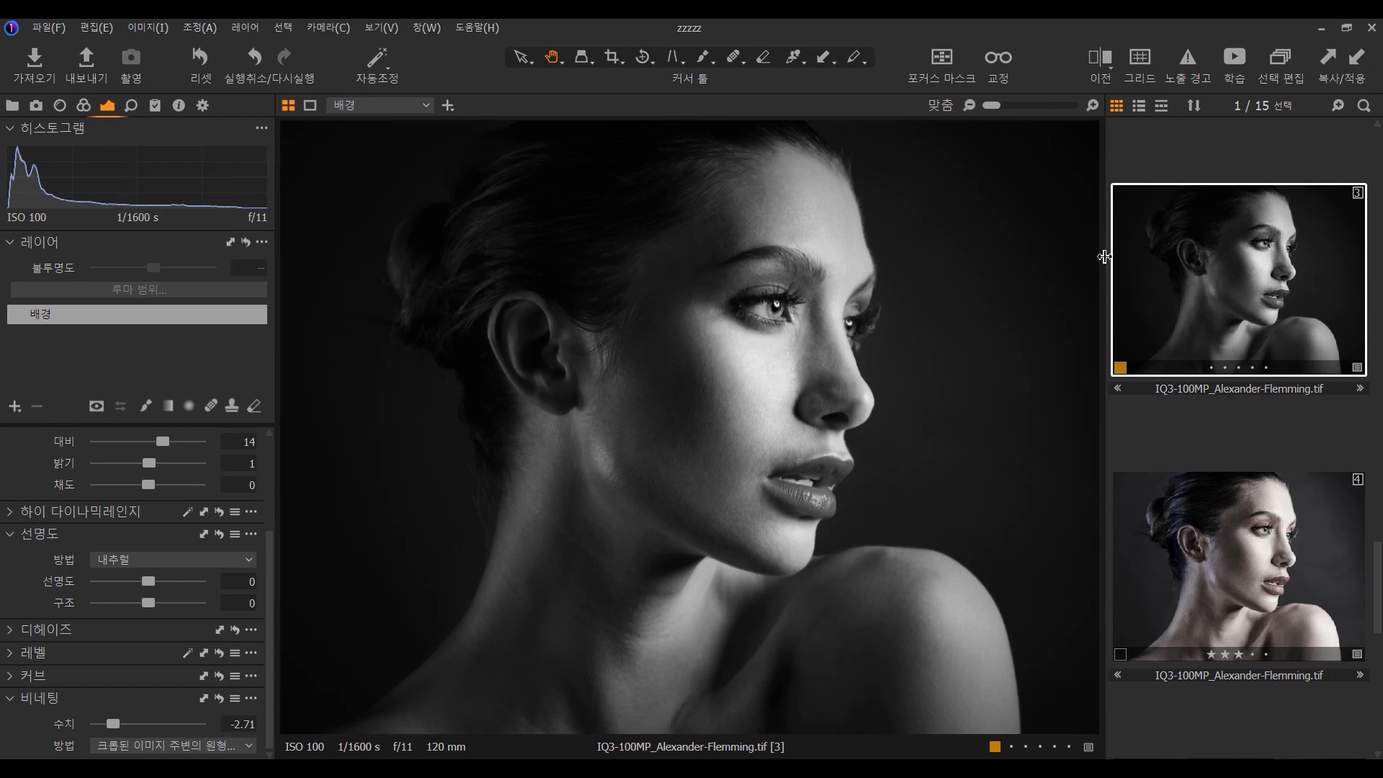
{"action": "left_click_drag", "start_coordinate": [1105, 257], "coordinate": [1057, 256]}
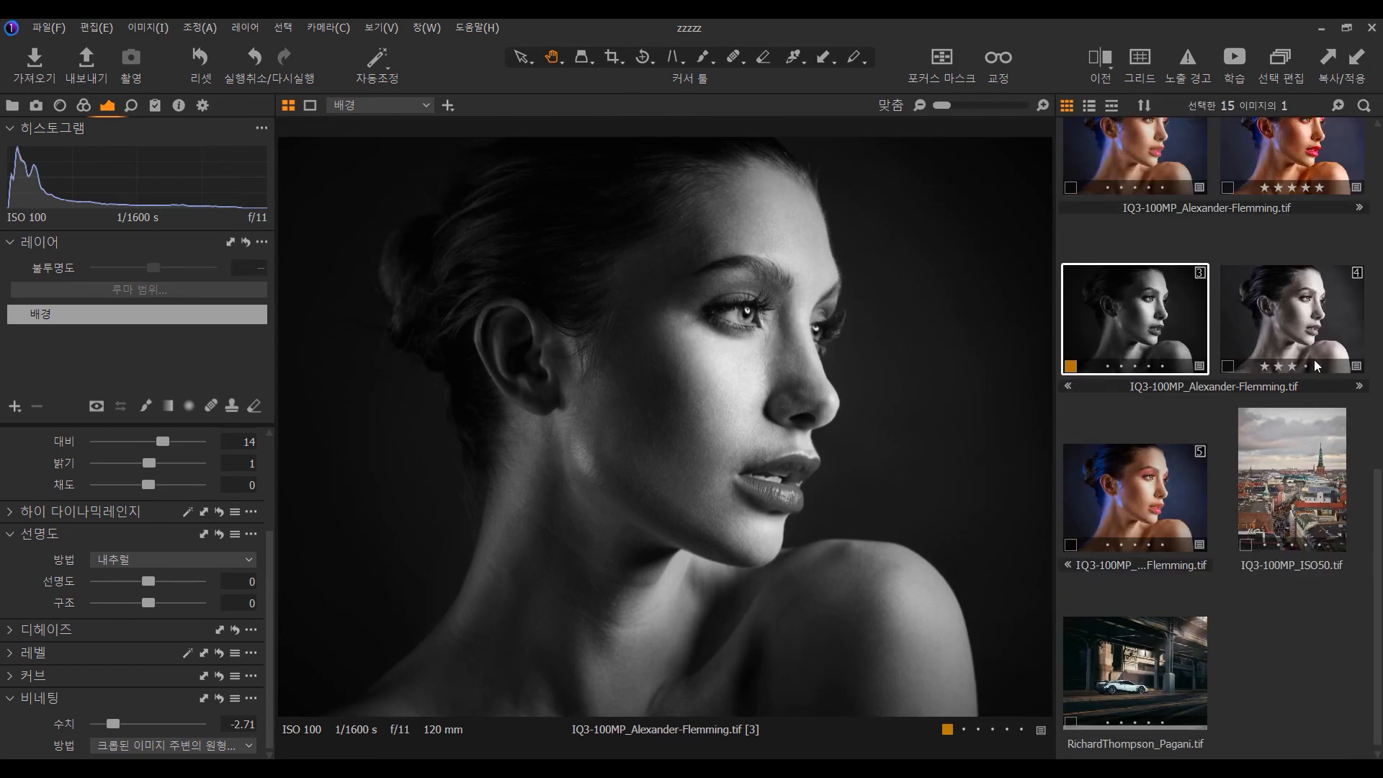
{"action": "scroll", "coordinate": [1316, 365], "scroll_direction": "up", "scroll_amount": 3}
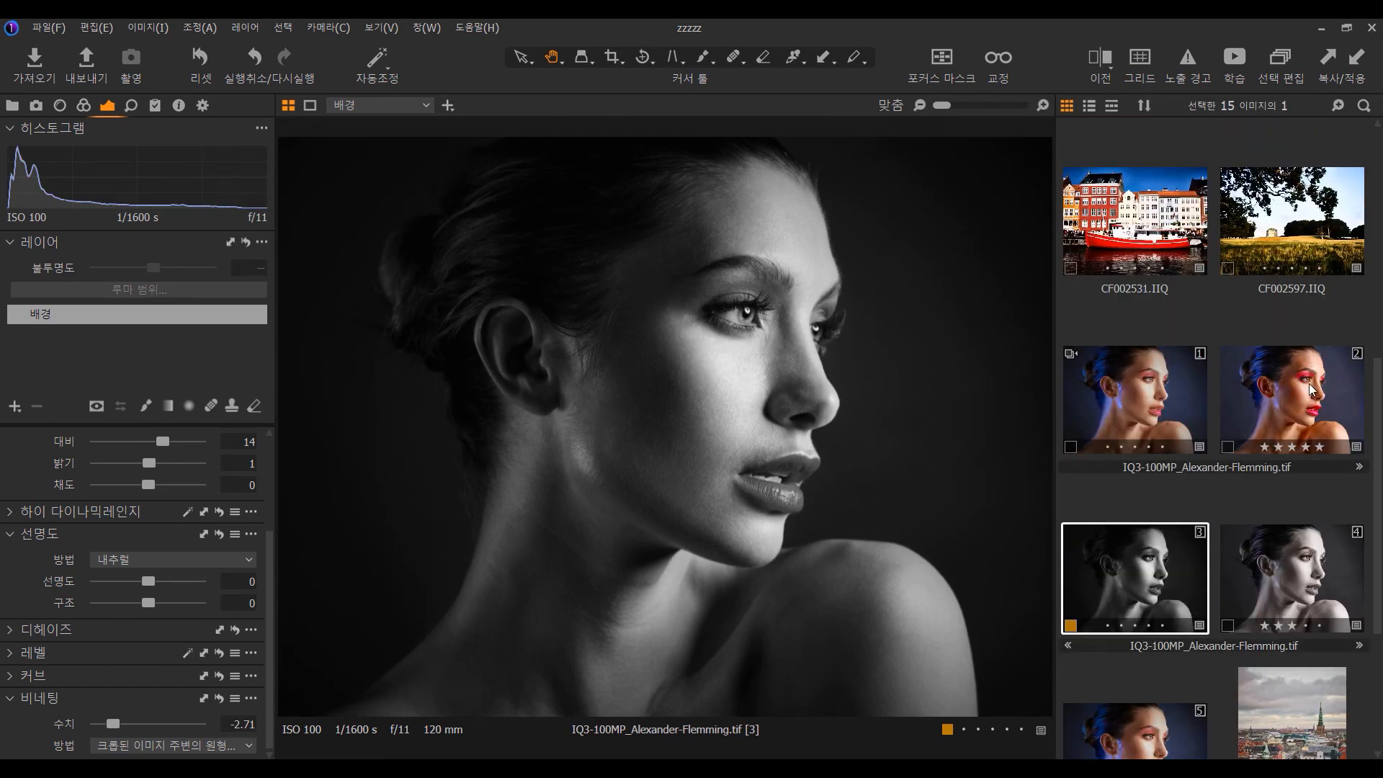
Step: Point out the Clone Variant option for variant 2, and view variants 1 to 4 individually, finishing on variant 4
{"action": "left_click", "coordinate": [1312, 390]}
{"action": "right_click", "coordinate": [1306, 381]}
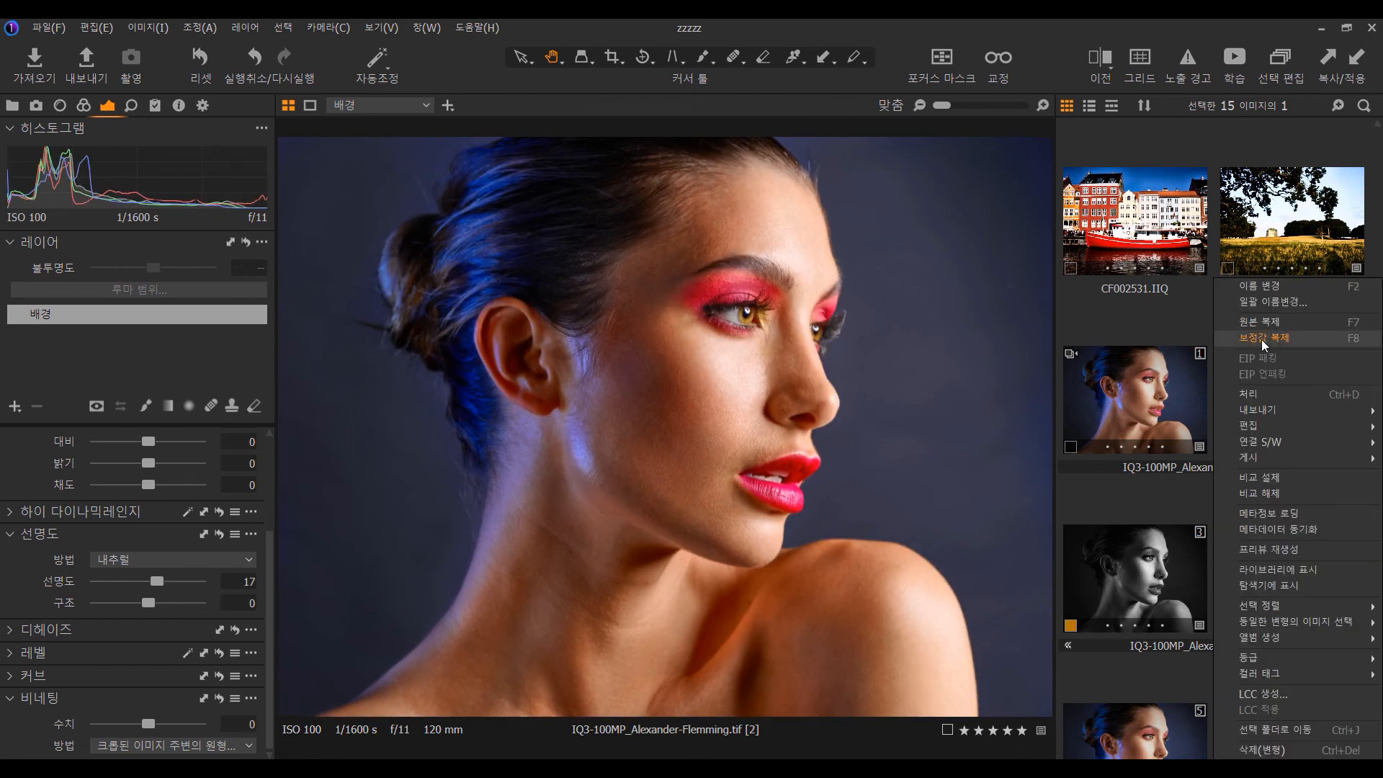
{"action": "left_click", "coordinate": [1144, 404]}
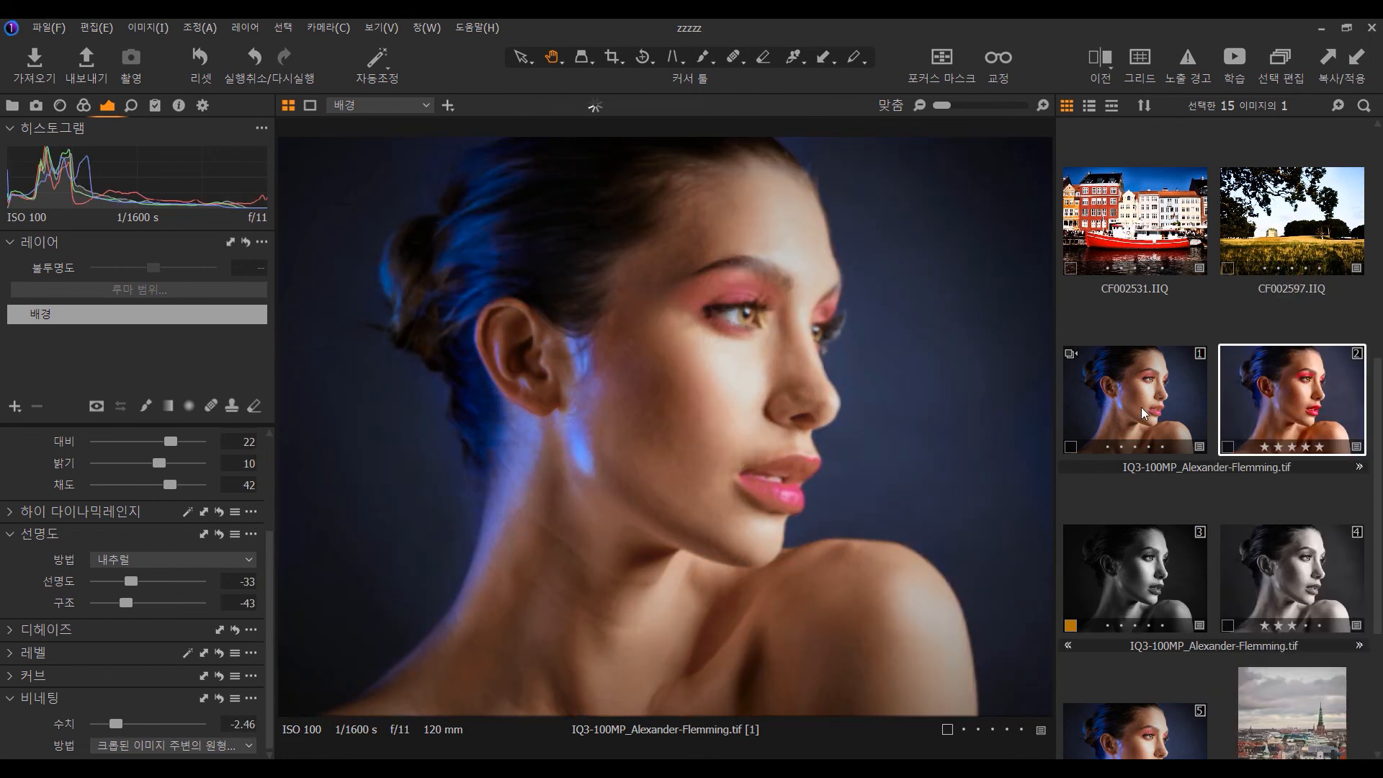
{"action": "left_click", "coordinate": [1262, 404]}
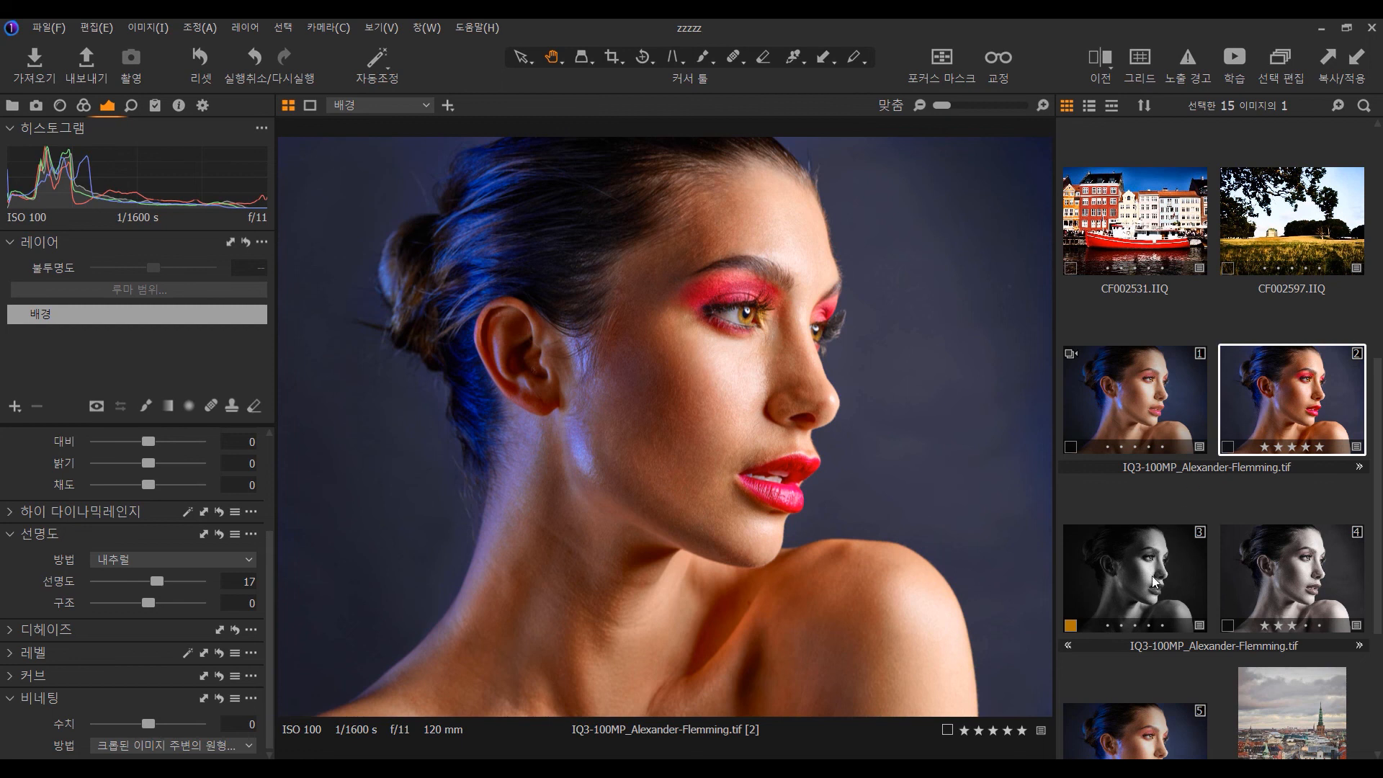
{"action": "left_click", "coordinate": [1155, 581]}
{"action": "left_click", "coordinate": [1264, 572]}
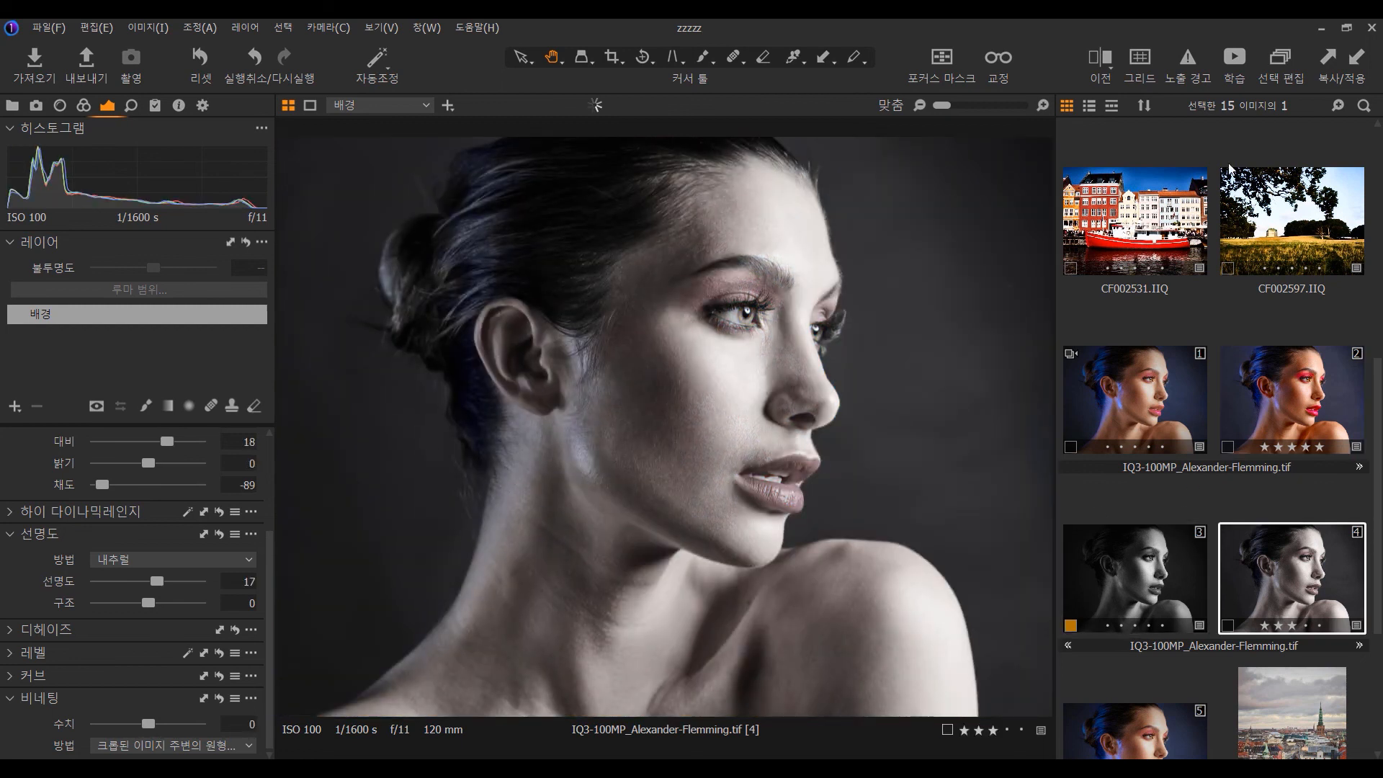
Step: Turn on Edit Selected and open the styles and presets for variant 4
{"action": "left_click", "coordinate": [1278, 64]}
{"action": "left_click", "coordinate": [155, 105]}
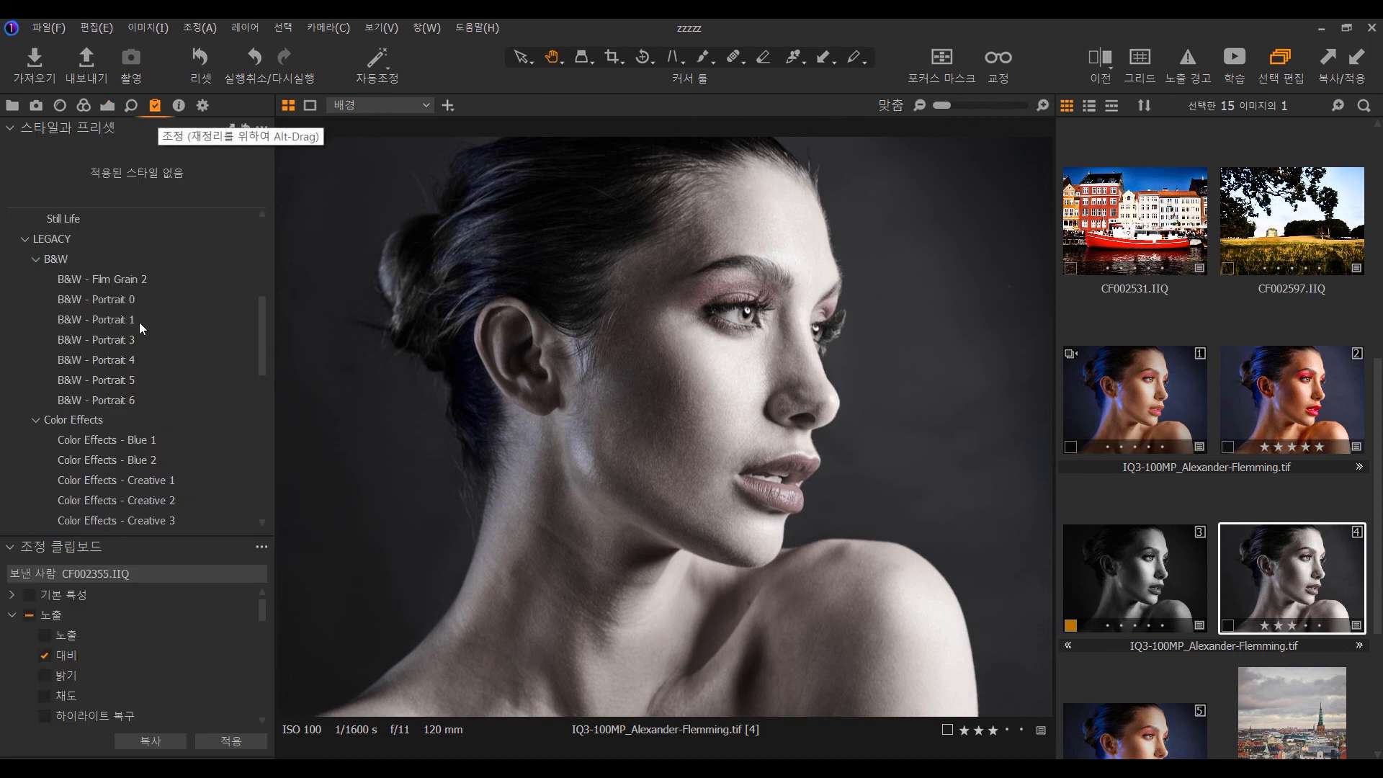